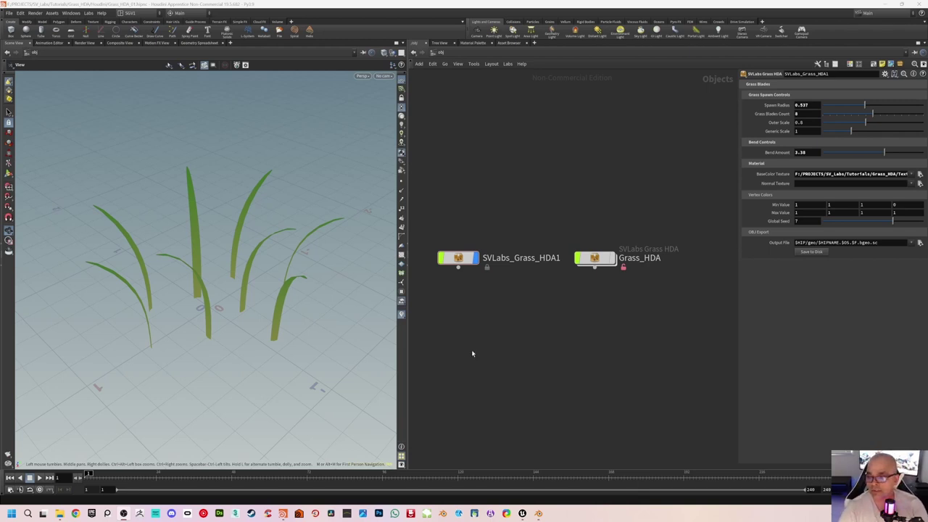
Step: Switch to the Unreal Editor and delete the grass mesh from the Grass_HDA_Test_01 level
mouse_move(522, 513)
click(488, 454)
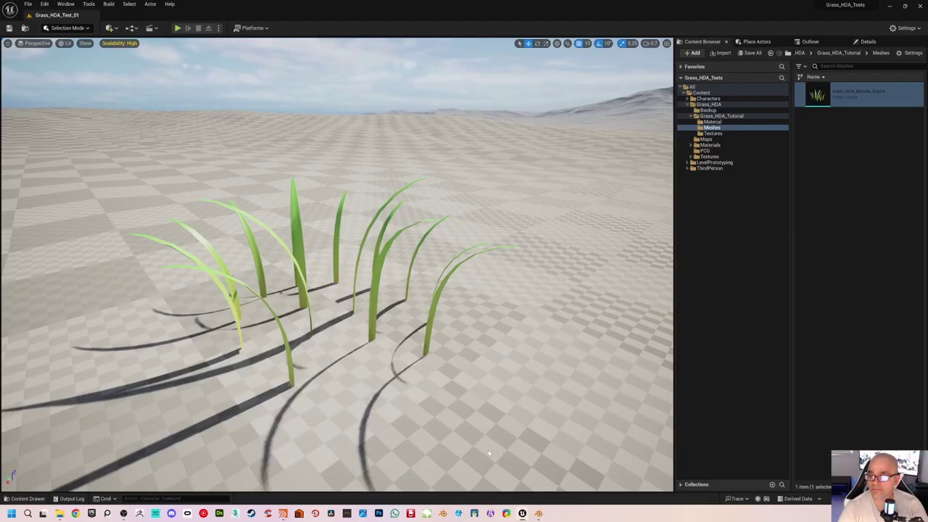
right_drag(488, 453, 488, 432)
key(s)
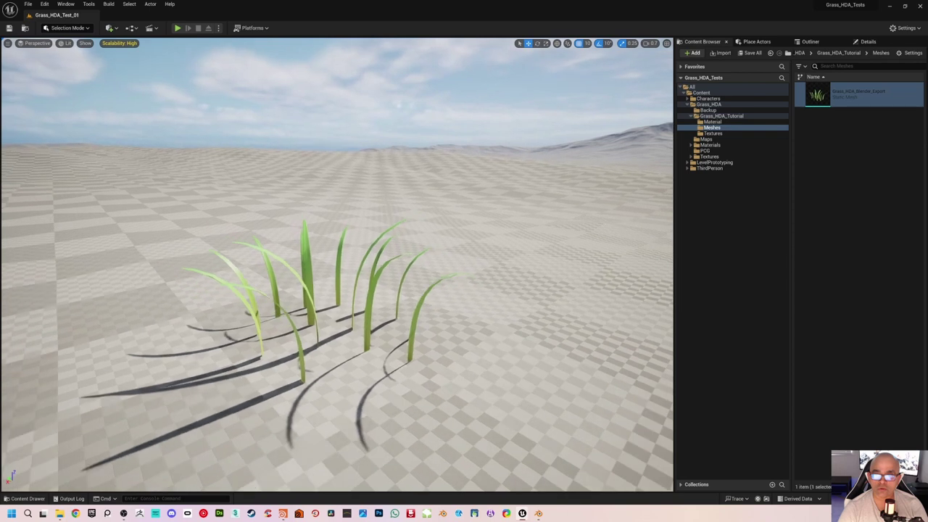
key(s)
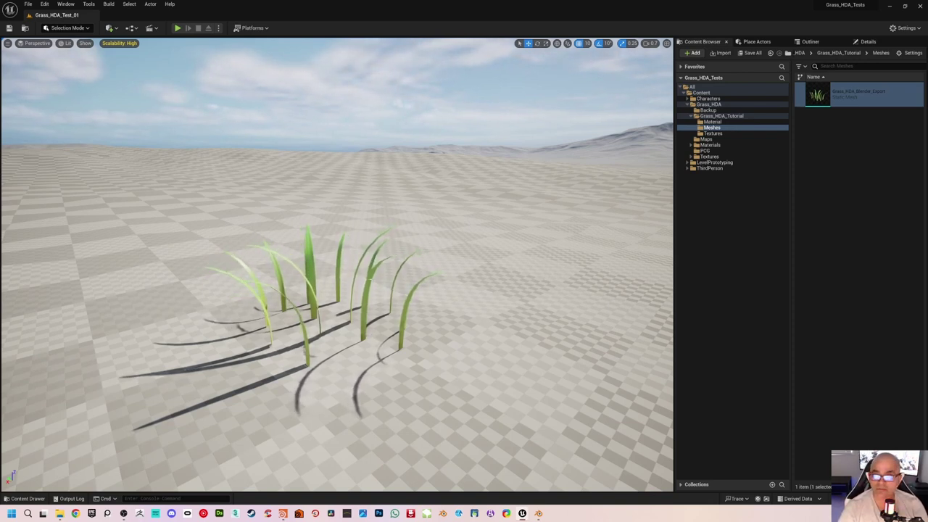
click(369, 284)
key(Delete)
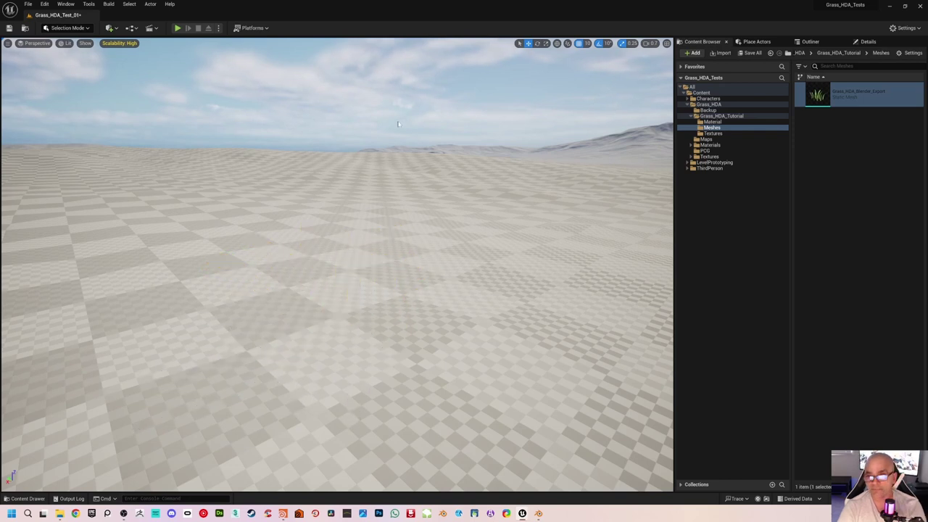
Step: Show the contents of the PCG folder inside the Grass_HDA content folder
key(w)
right_drag(362, 285, 380, 300)
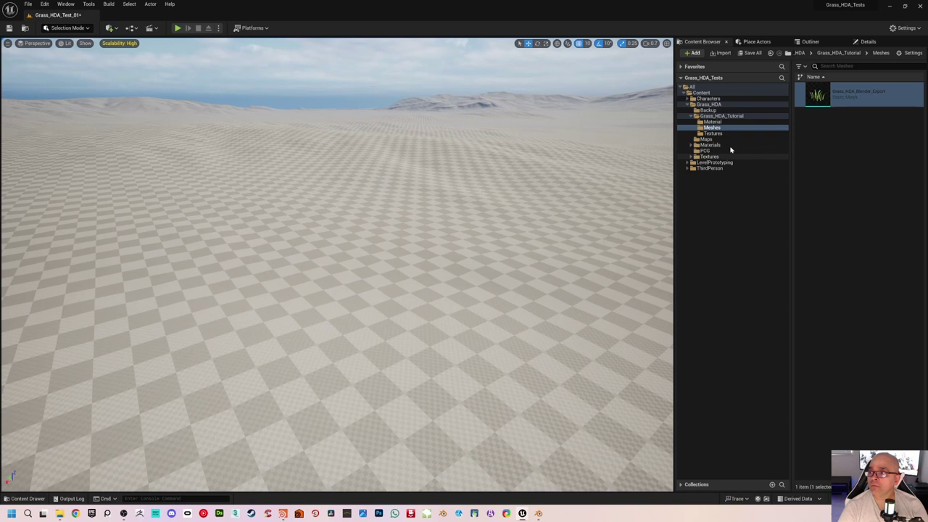
click(706, 150)
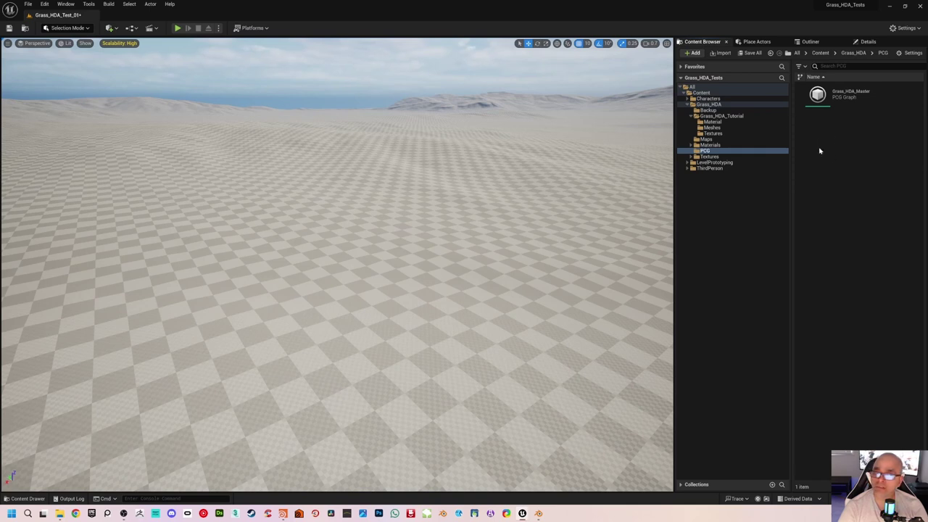
Step: Search the project's plugins for "procedural" to check the Procedural Content Generation Framework (PCG) plugins
click(44, 3)
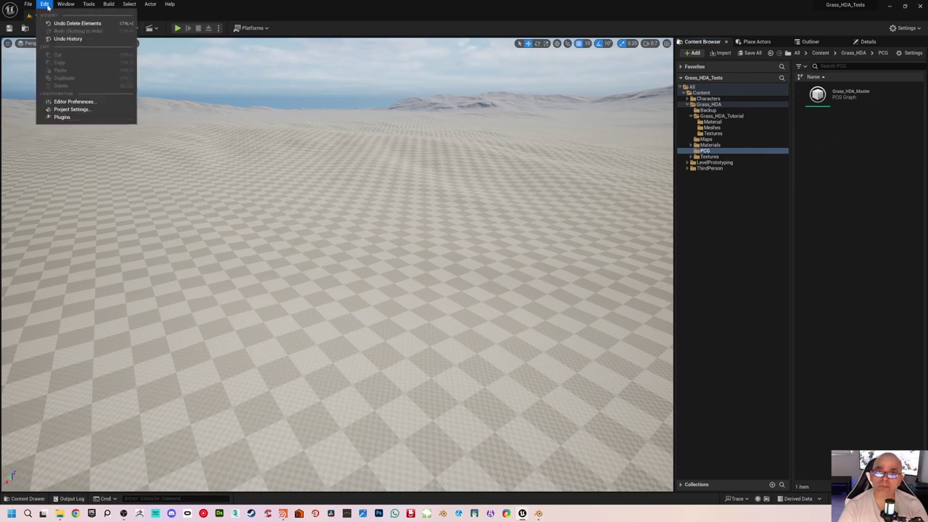
click(65, 117)
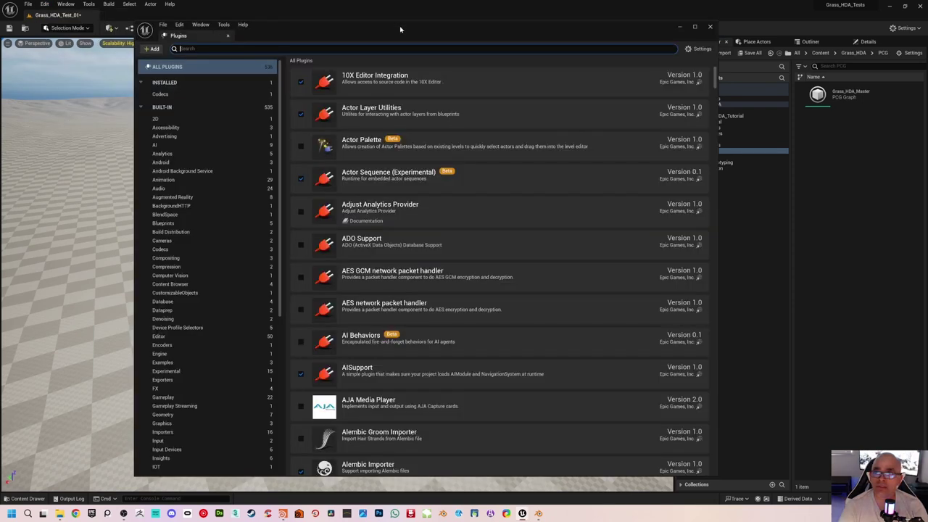
drag(401, 28, 392, 35)
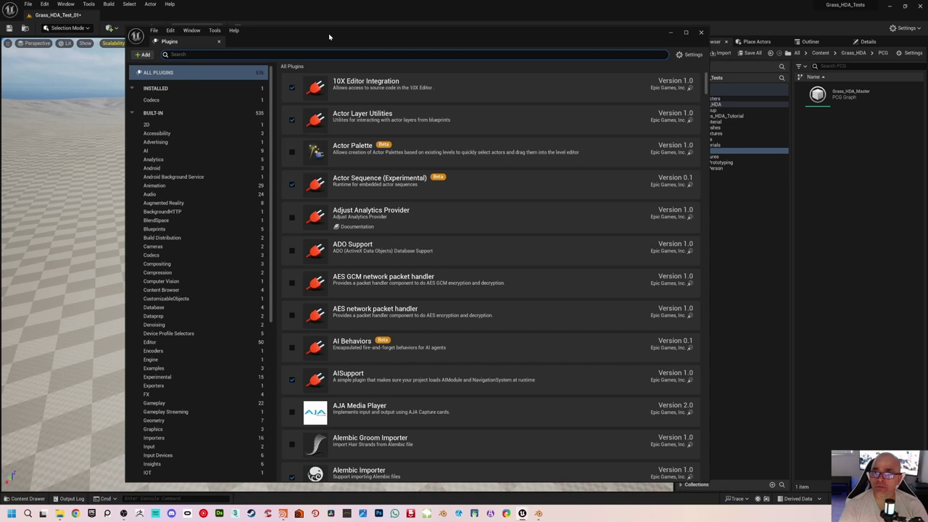
drag(328, 36, 318, 38)
text(procedural)
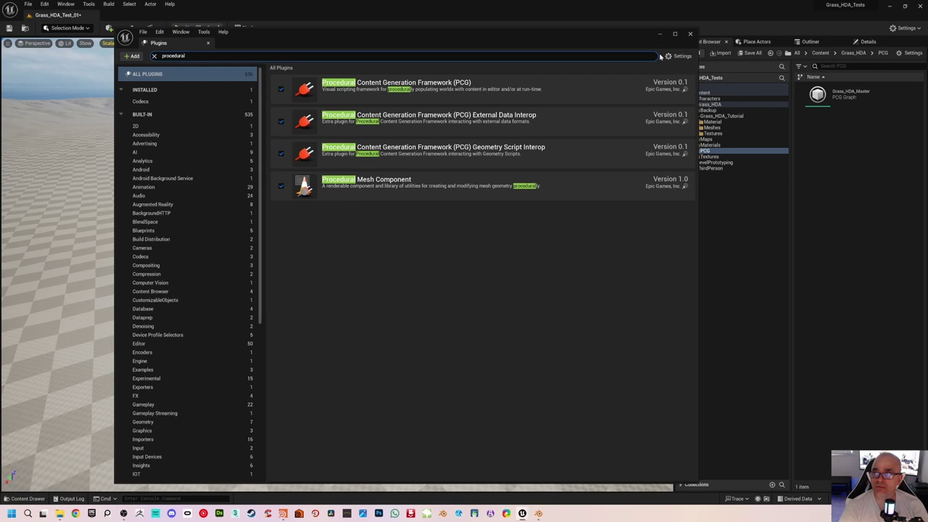
click(690, 34)
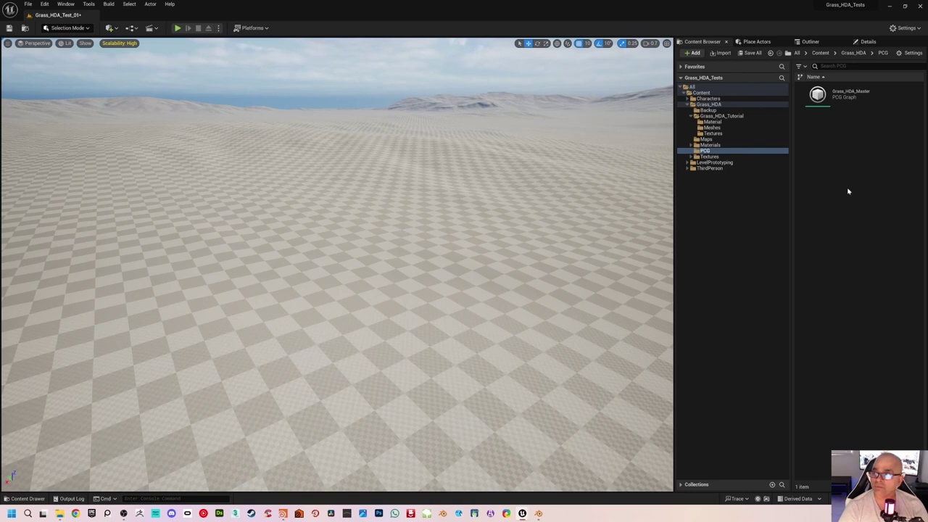
right_click(823, 150)
mouse_move(855, 370)
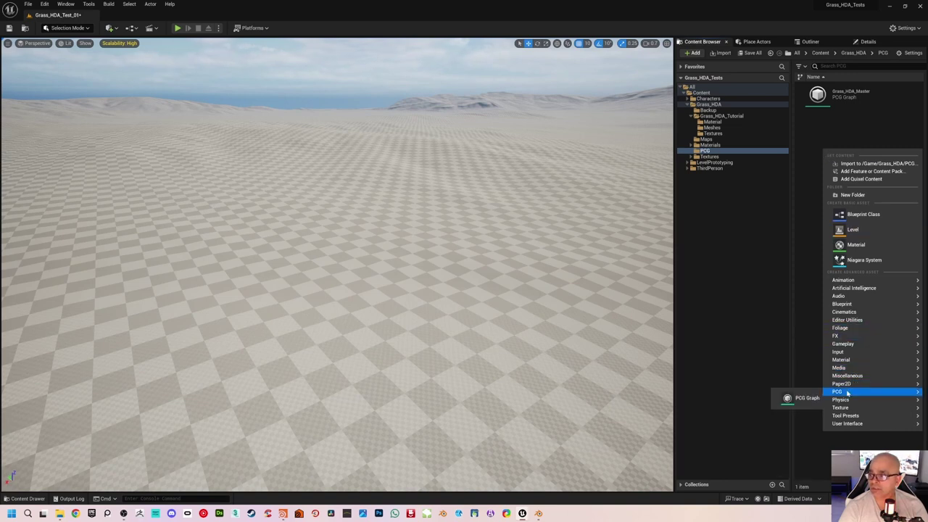
click(855, 124)
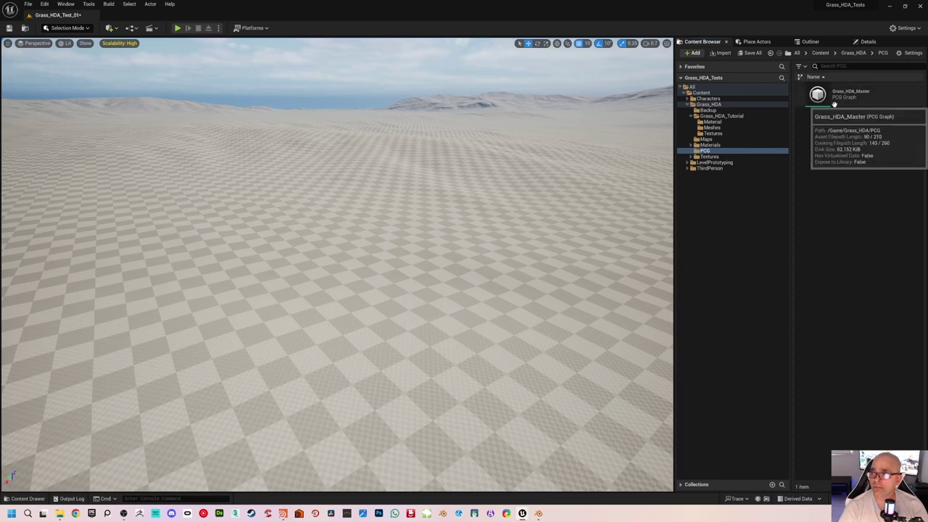
Step: Open the Grass_HDA_Master PCG graph, disable its Static Mesh Spawner node, and minimize the graph window
double_click(834, 105)
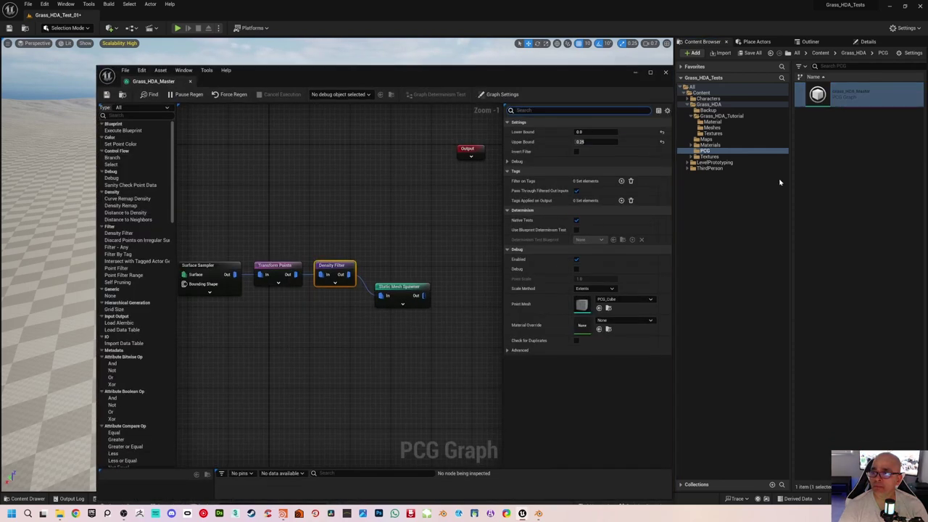
drag(529, 77, 506, 54)
right_drag(321, 182, 297, 178)
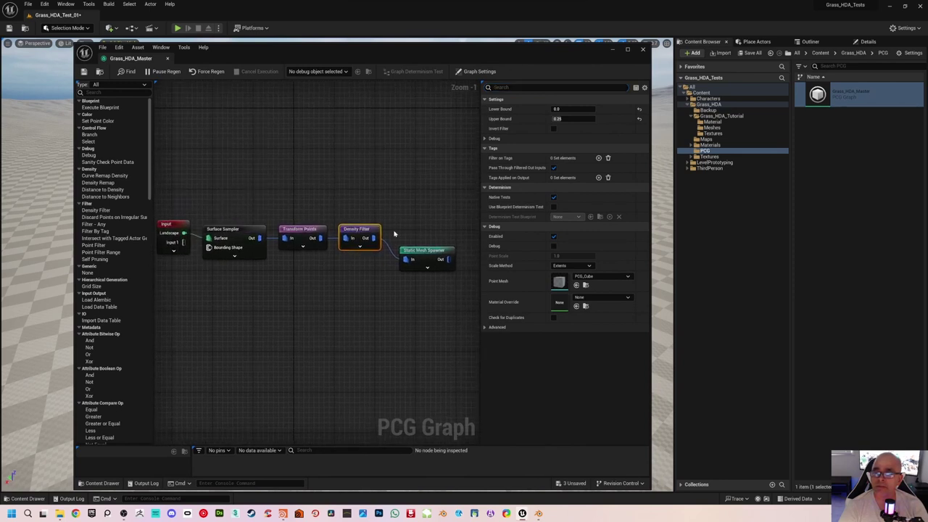
right_drag(314, 193, 291, 190)
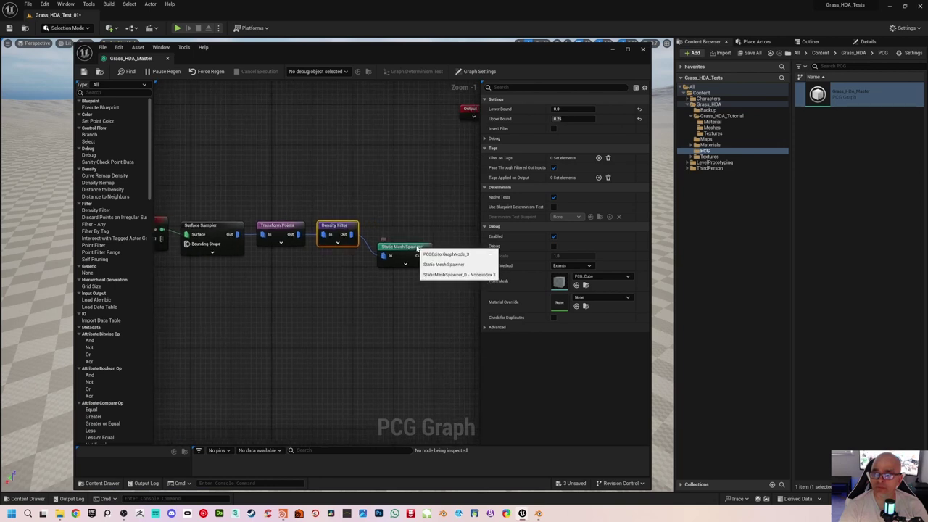
click(406, 244)
key(e)
click(408, 224)
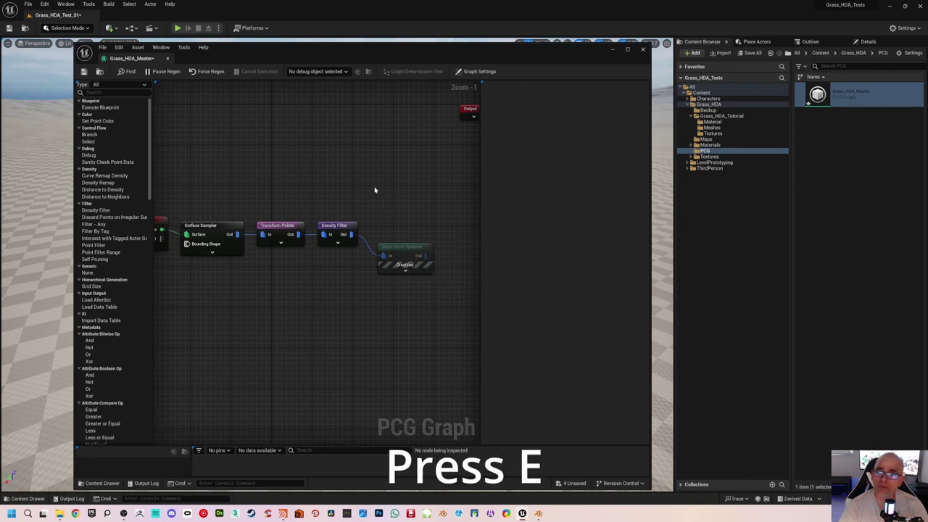
right_drag(295, 179, 341, 193)
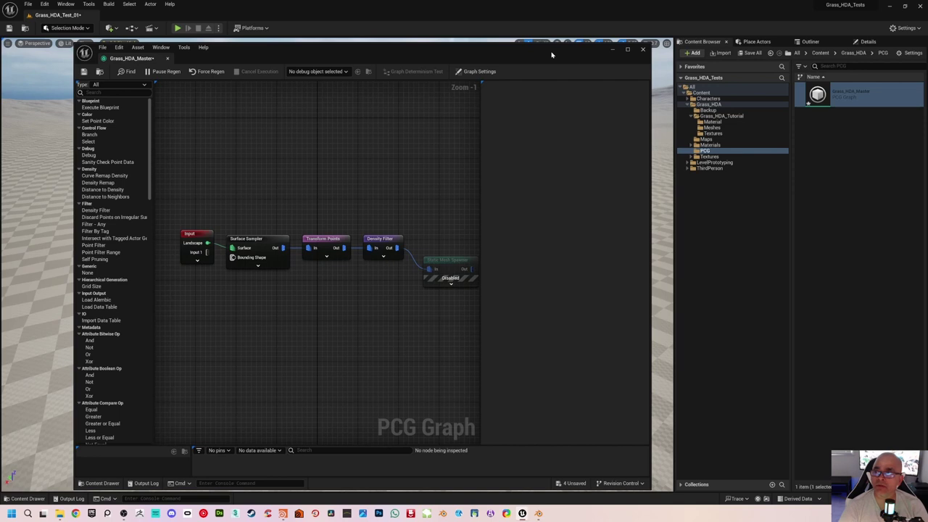
click(613, 50)
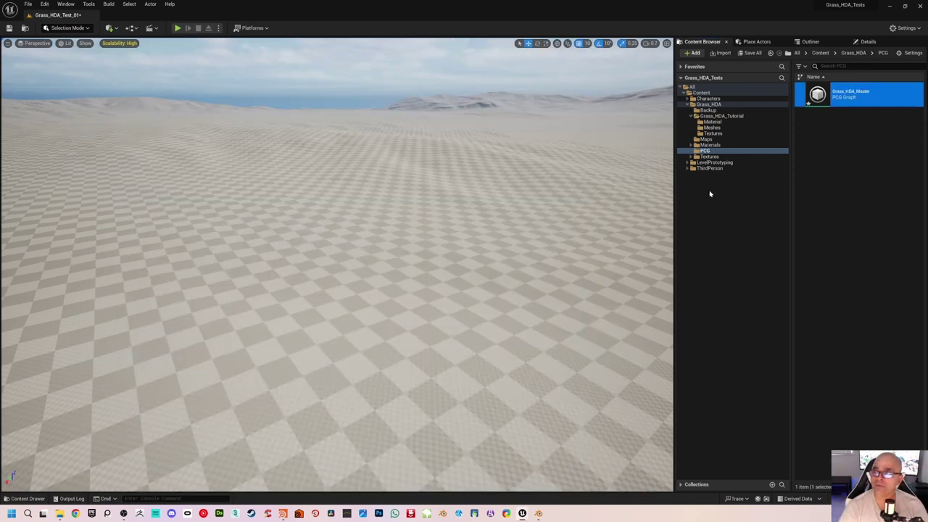
Step: Examine the landscape and the bounds of the PCG volume in the level viewport
key(e)
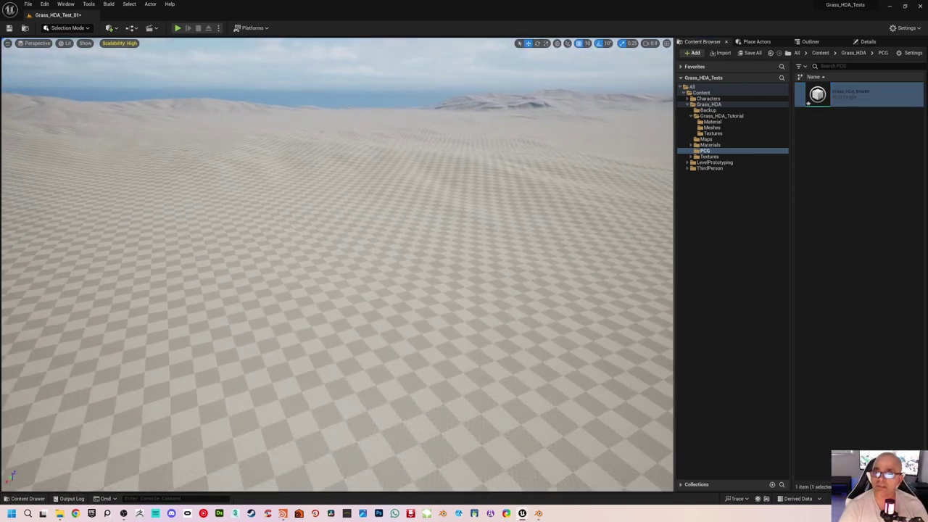
scroll(336, 264, up, 1)
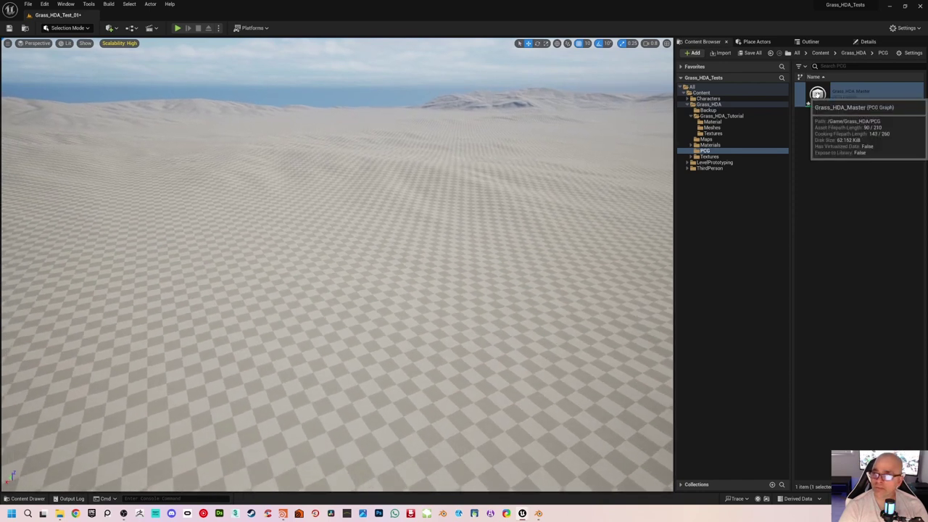
right_drag(337, 264, 319, 249)
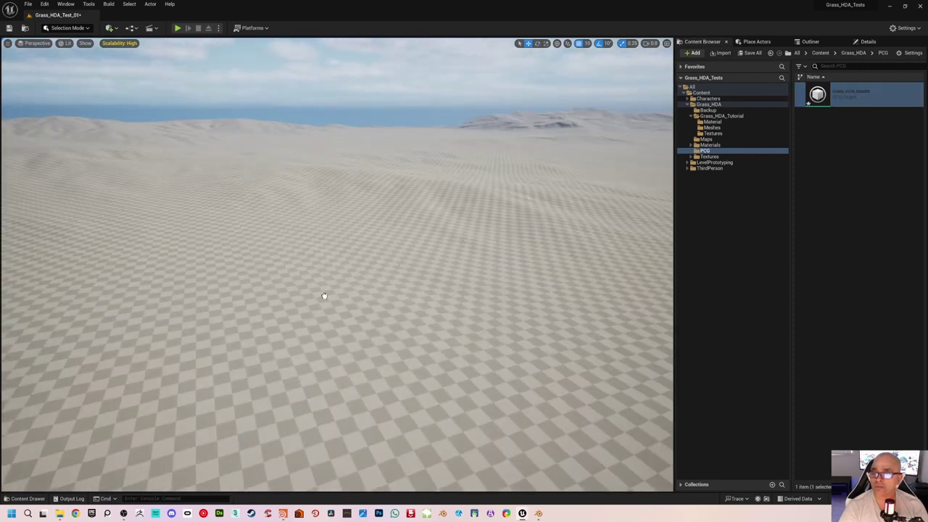
right_drag(336, 264, 145, 187)
scroll(344, 315, up, 1)
key(w)
key(e)
key(d)
key(w)
key(d)
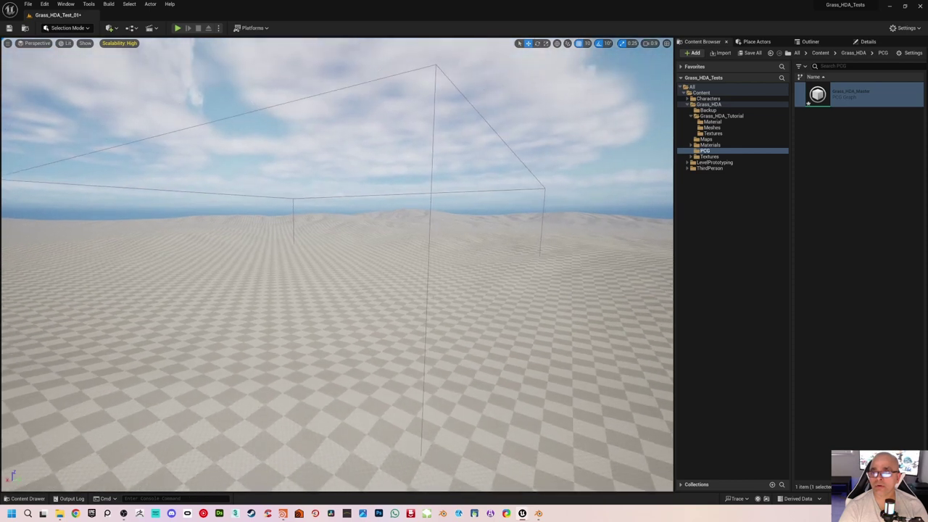
key(w)
scroll(337, 264, up, 1)
right_drag(145, 188, 145, 225)
key(s)
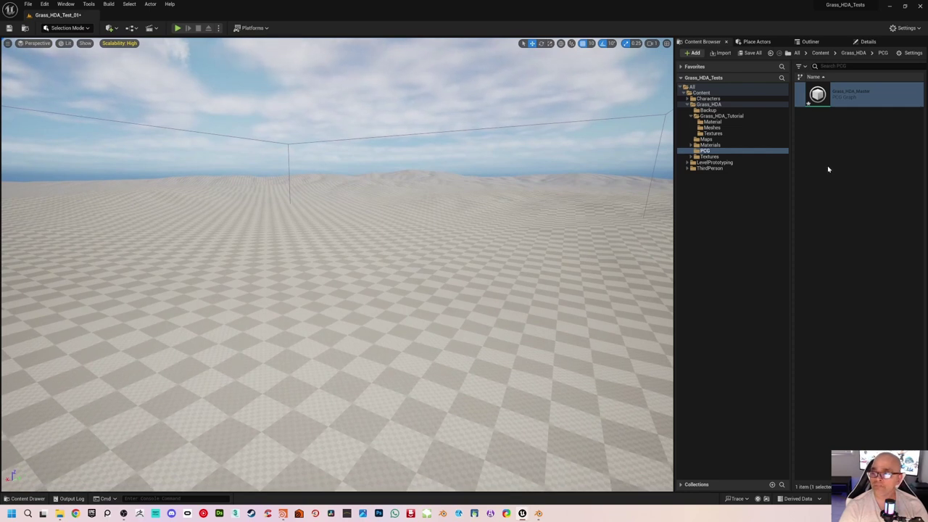
Step: Bring back the Grass_HDA_Master graph window and place it so the level viewport stays visible beside the nodes
mouse_move(523, 514)
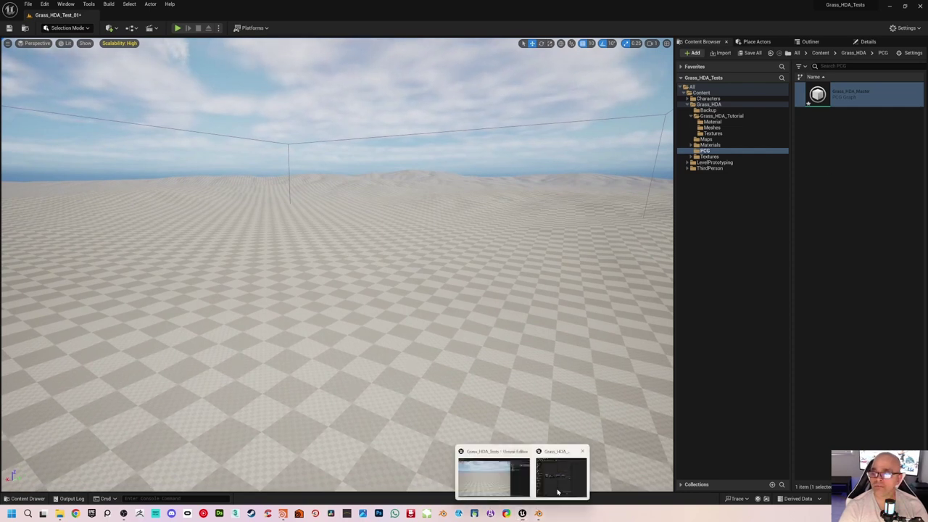
click(562, 471)
drag(287, 53, 554, 43)
mouse_move(507, 205)
right_down()
mouse_move(474, 201)
mouse_move(516, 203)
right_up()
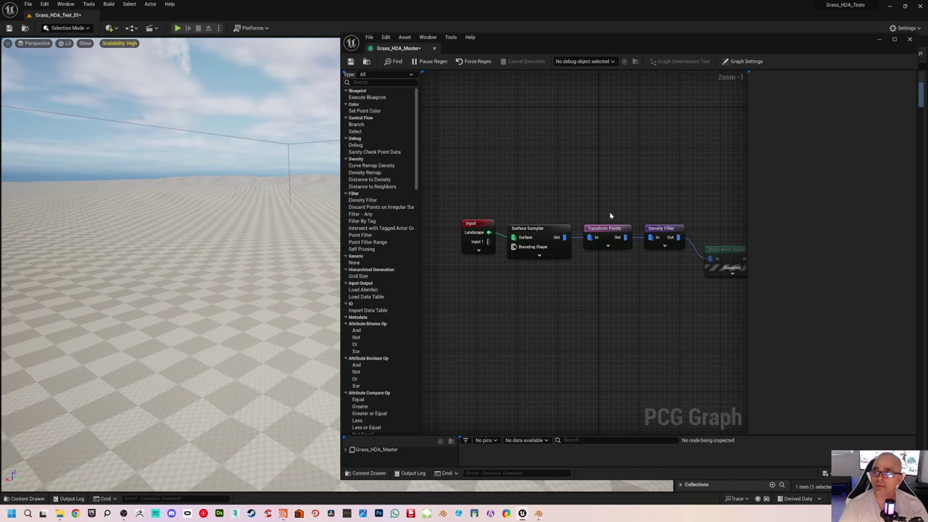
Step: Turn on debug display for the Surface Sampler node and inspect its sampled points on the landscape
click(554, 232)
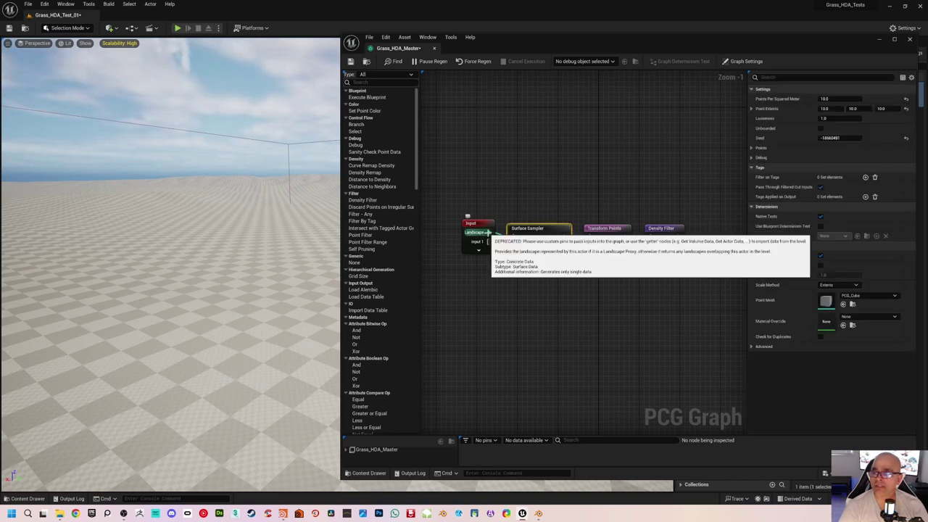
double_click(537, 229)
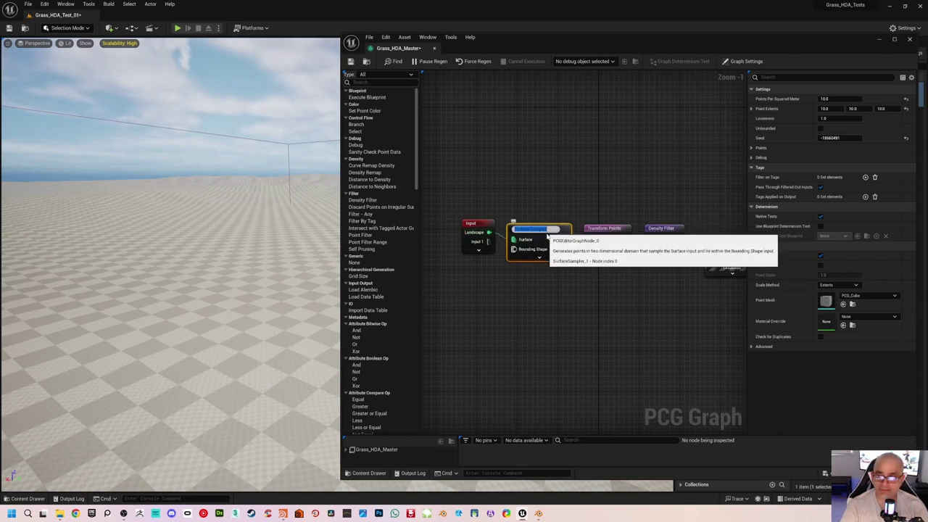
click(564, 281)
click(563, 231)
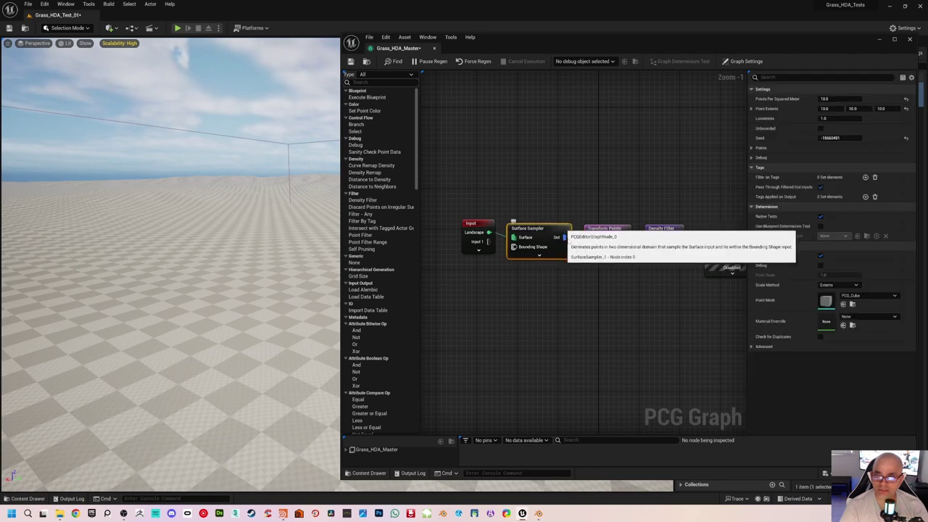
key(d)
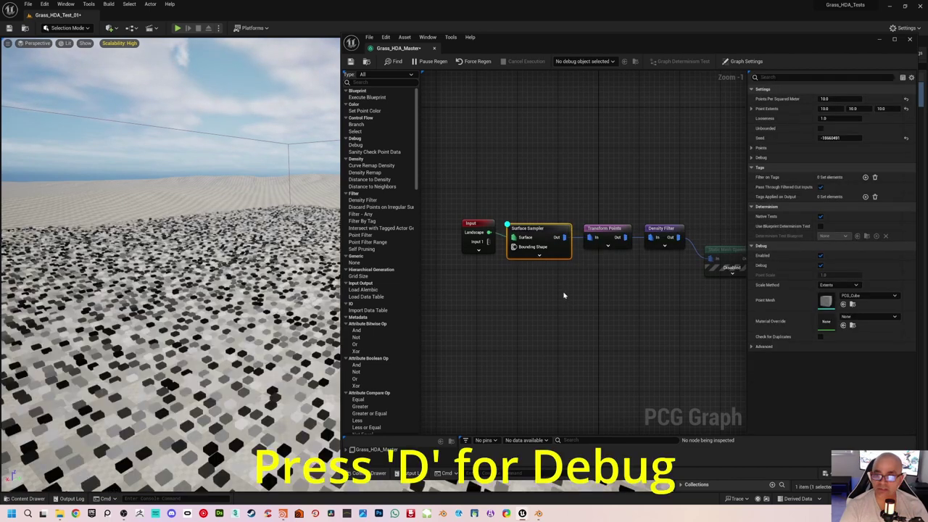
mouse_move(171, 264)
right_down()
mouse_move(161, 286)
mouse_move(167, 263)
right_up()
key(w)
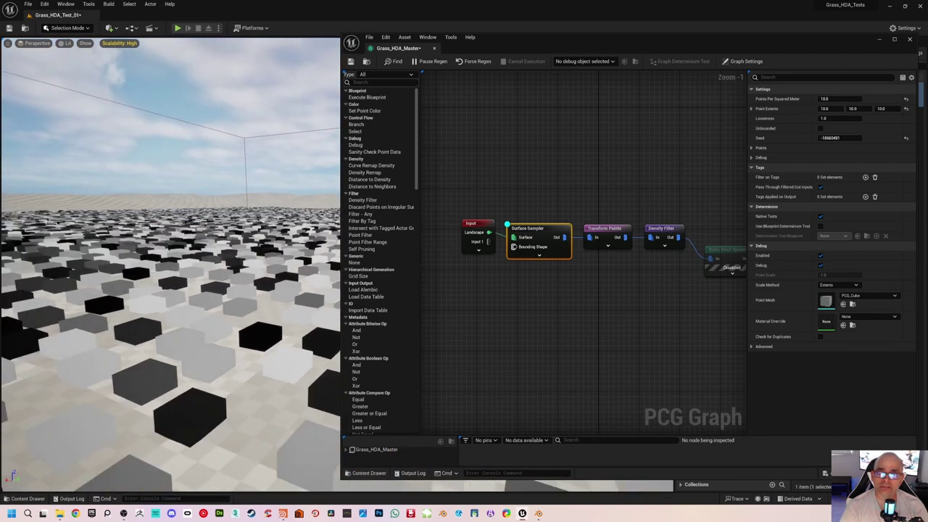
key(w)
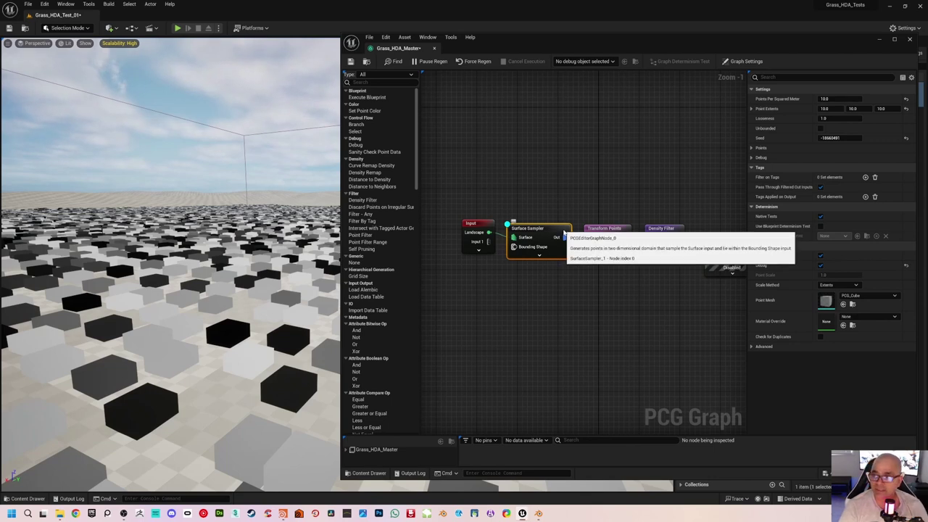
Step: Move the debug display from the Surface Sampler to the Transform Points node and inspect the transformed points on the landscape
key(d)
click(607, 229)
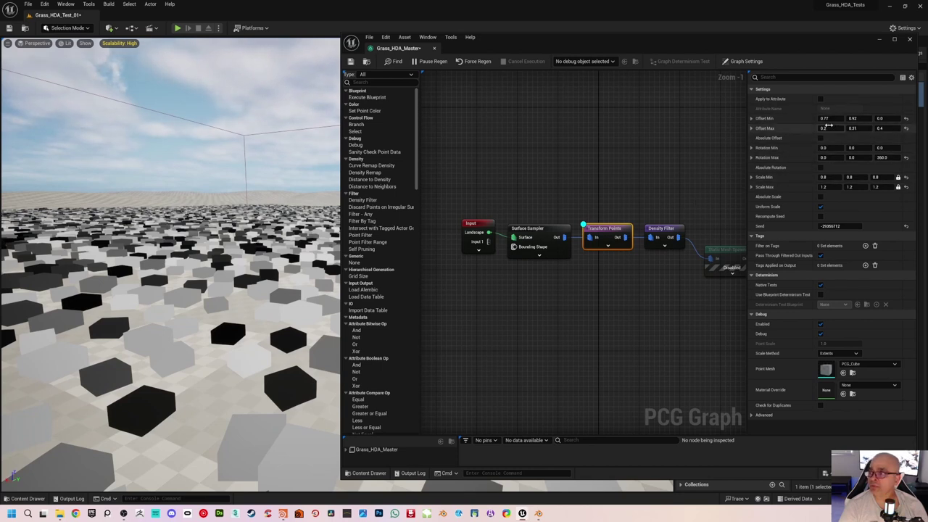
mouse_move(170, 290)
right_down()
mouse_move(174, 334)
mouse_move(203, 290)
mouse_move(239, 268)
mouse_move(182, 289)
right_up()
right_drag(194, 284, 247, 276)
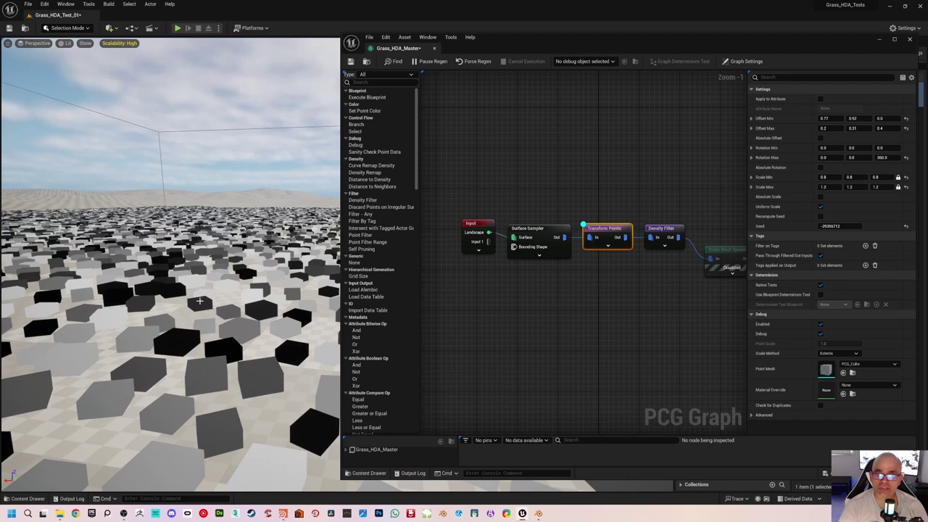
mouse_move(239, 312)
right_down()
mouse_move(238, 381)
mouse_move(239, 308)
mouse_move(223, 310)
right_up()
key(s)
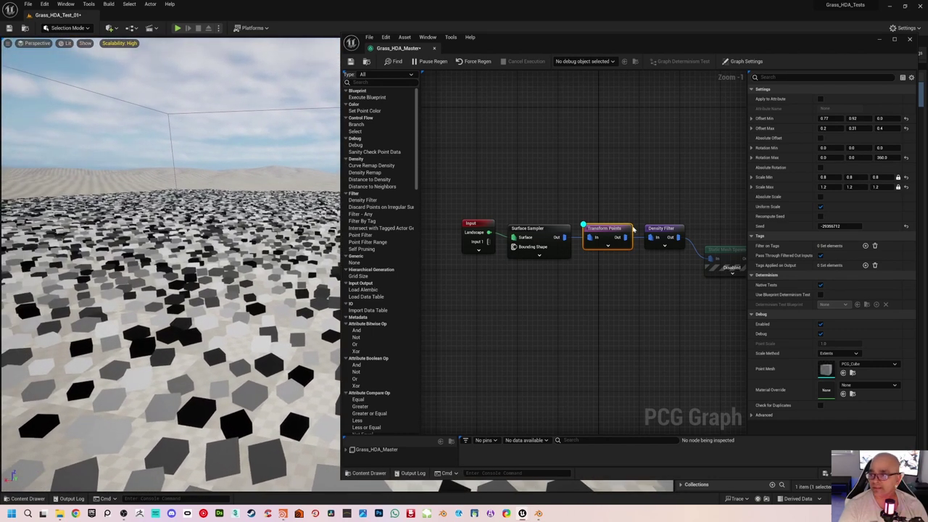
Step: Move the debug display from the Transform Points node to the Density Filter node and inspect the filtered points up close
key(d)
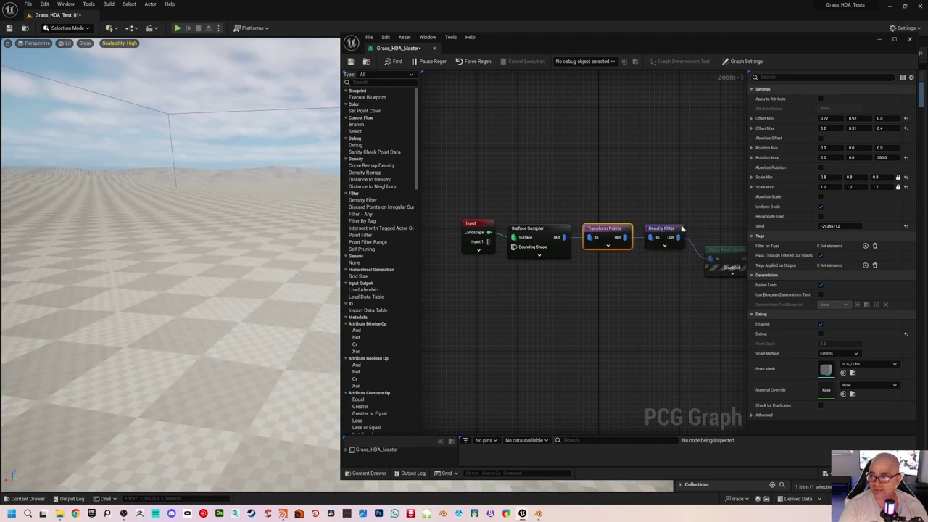
click(679, 229)
key(d)
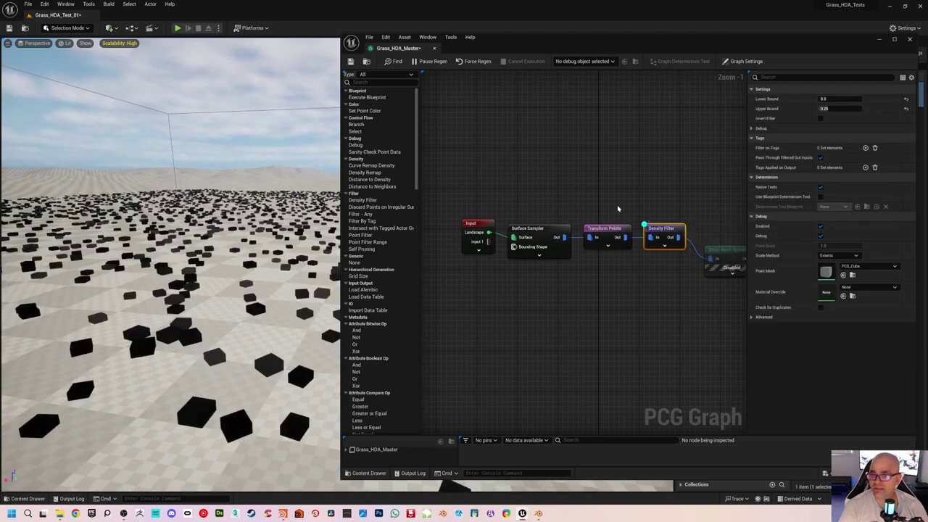
mouse_move(290, 272)
right_down()
mouse_move(290, 289)
mouse_move(239, 289)
mouse_move(261, 254)
mouse_move(283, 253)
mouse_move(312, 276)
mouse_move(276, 274)
right_up()
key(w)
key(w)
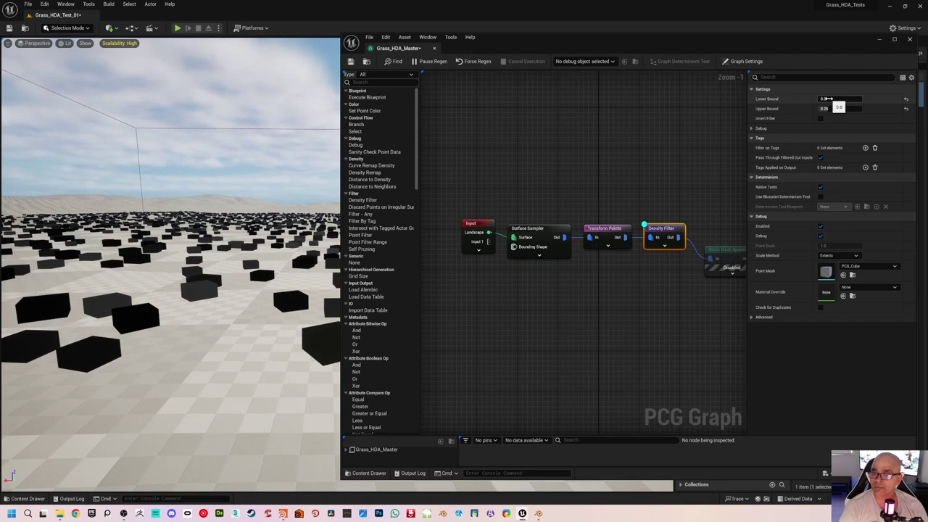
right_drag(230, 215, 196, 221)
key(w)
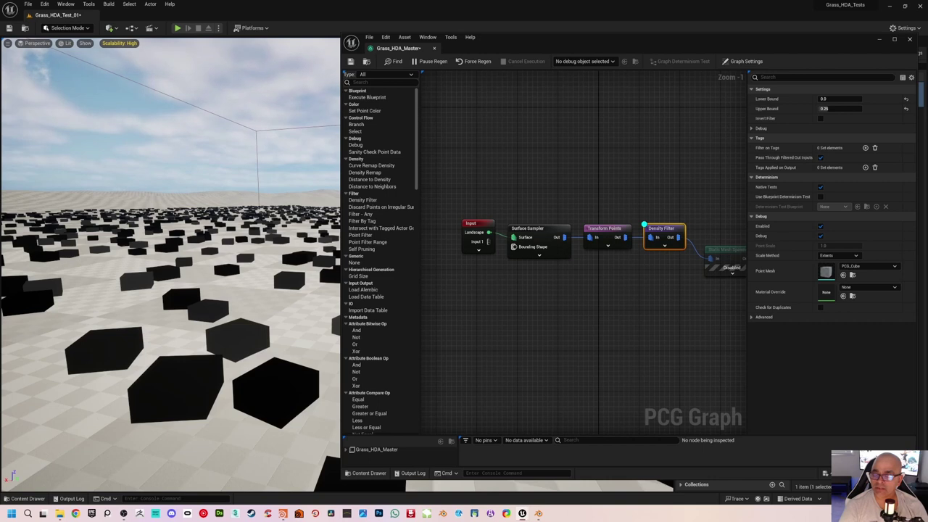
Step: Line up the Static Mesh Spawner with the Density Filter node and enable the spawner to scatter the grass mesh
right_drag(670, 231, 588, 235)
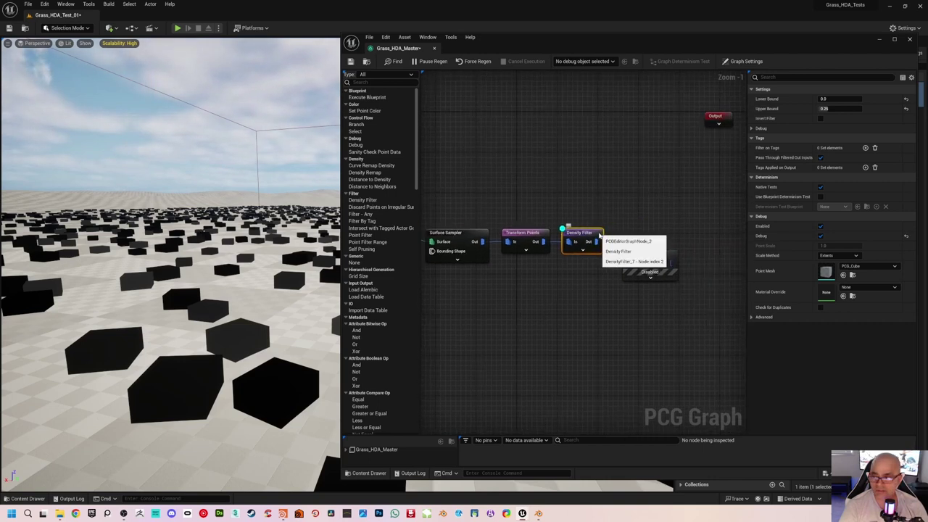
click(653, 253)
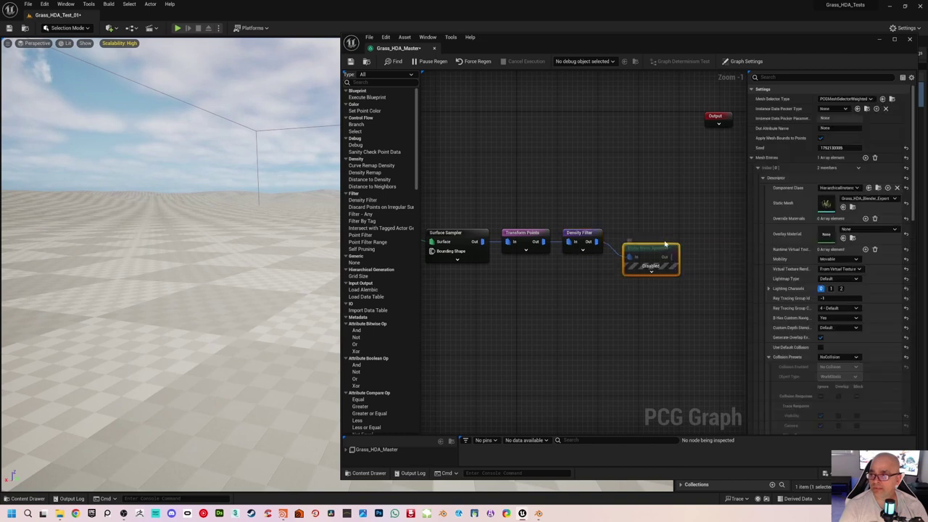
drag(665, 245, 667, 233)
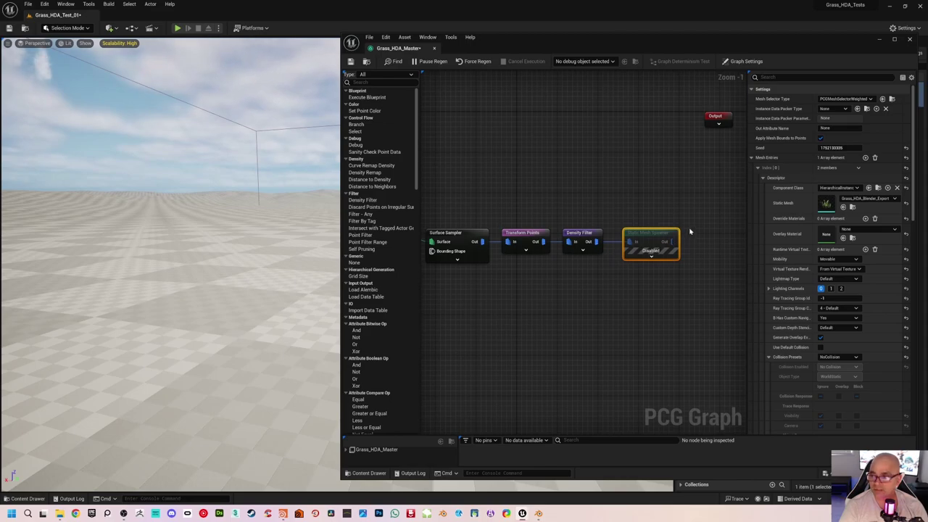
key(e)
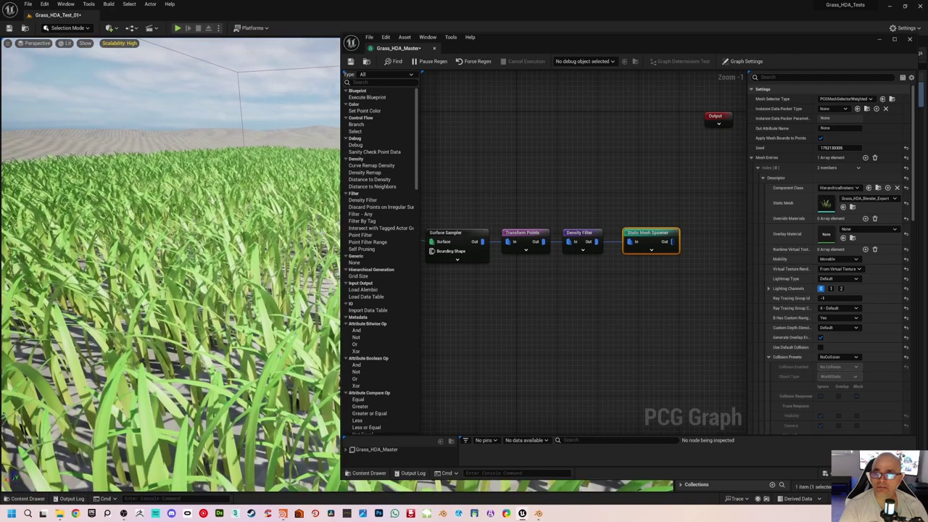
click(634, 176)
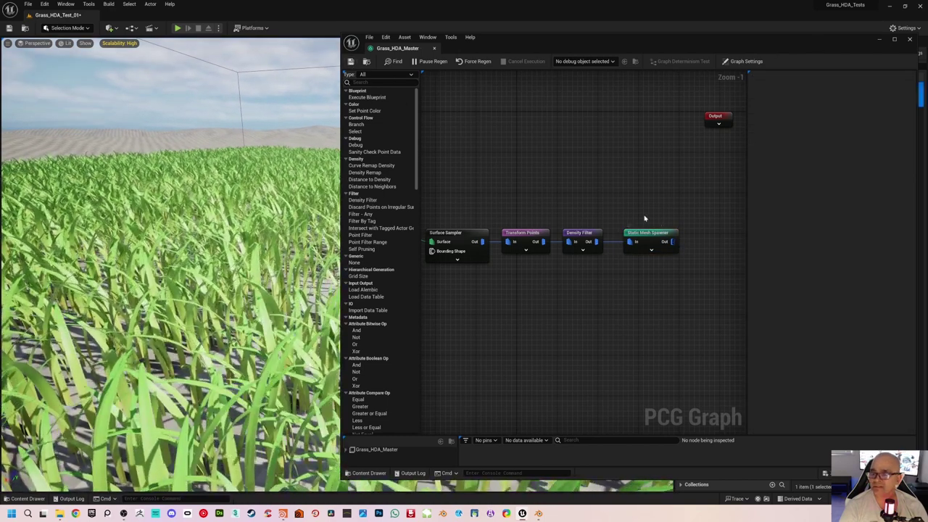
Step: Minimize the graph window and inspect the scattered grass in the level viewport with the volume outlines hidden
right_drag(271, 255, 282, 288)
click(880, 39)
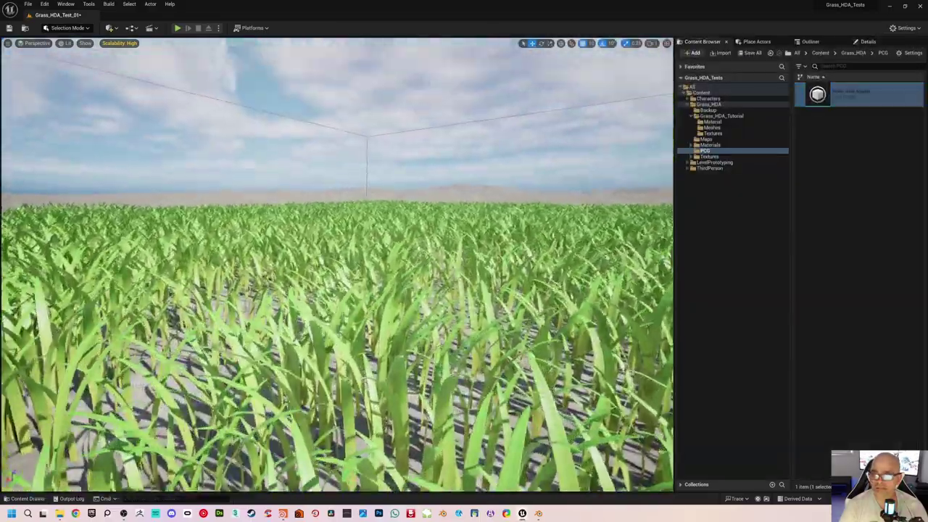
right_drag(477, 186, 488, 177)
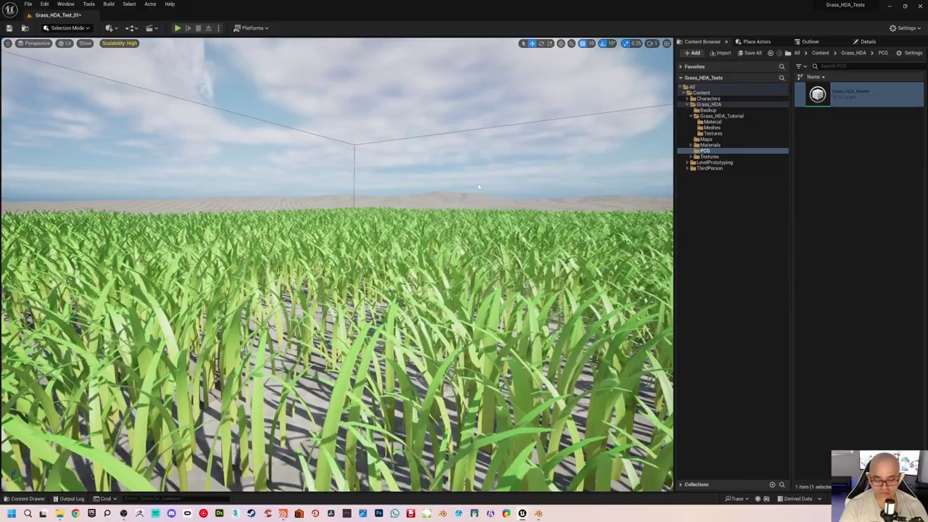
key(g)
mouse_move(451, 160)
right_down()
mouse_move(427, 182)
mouse_move(362, 180)
mouse_move(451, 160)
right_up()
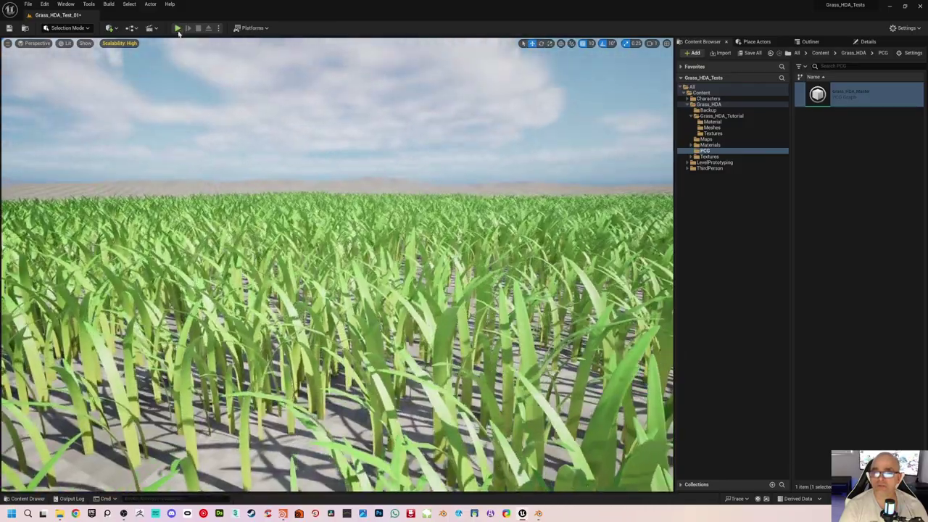
Step: Play the level, run the character through the grass field to check it in game, and stop playing
key(alt+p)
click(387, 186)
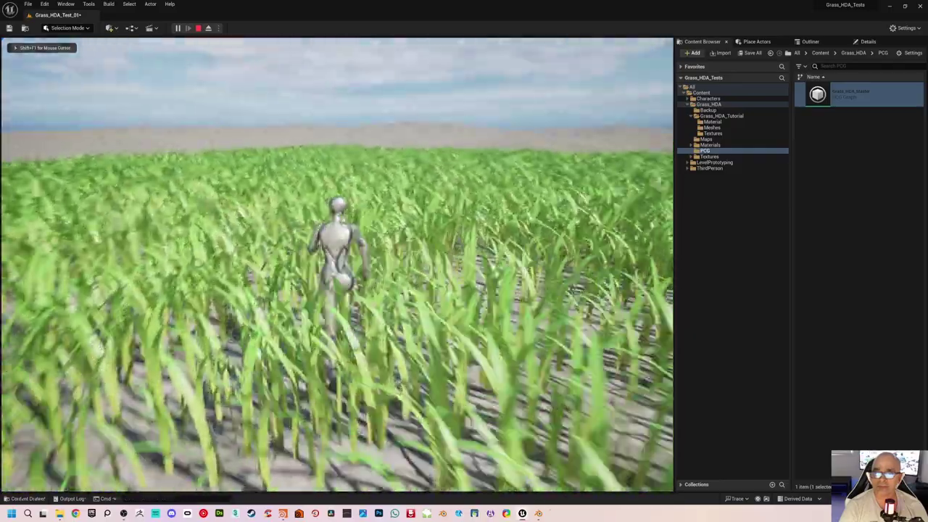
key(s)
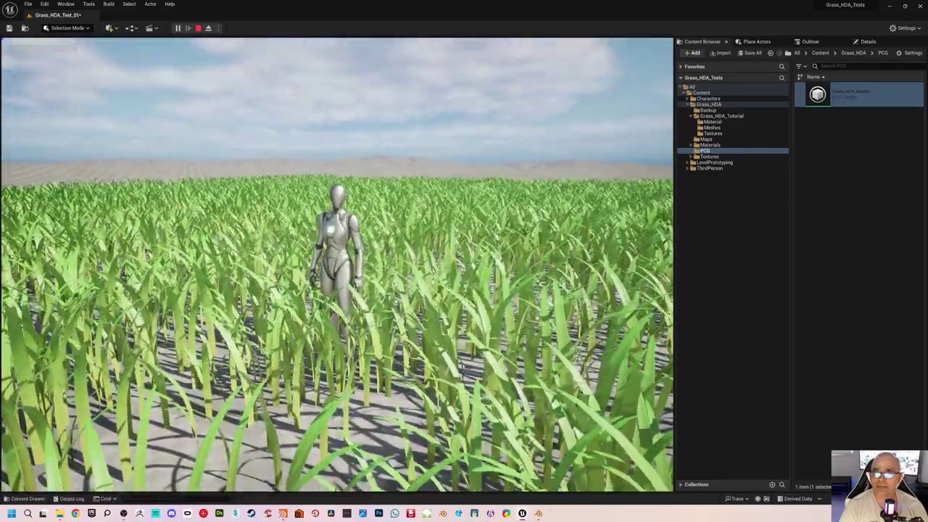
key(w)
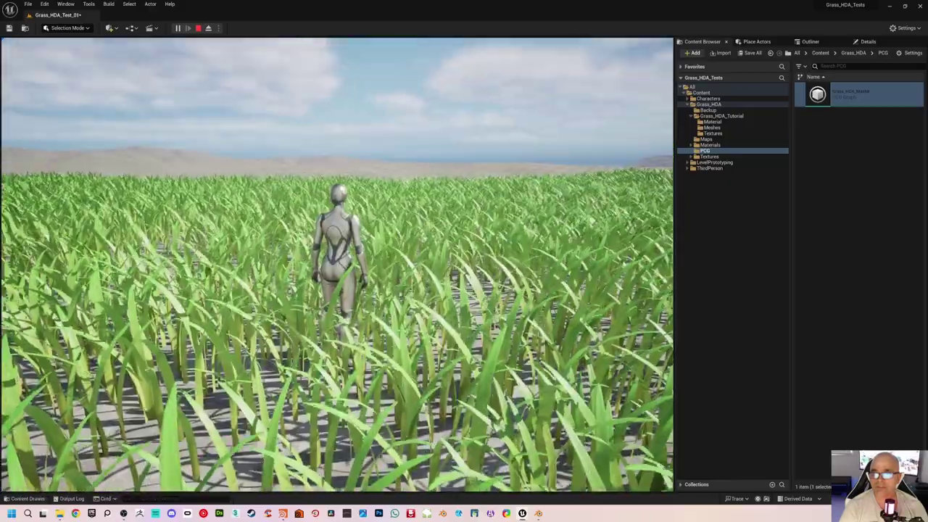
key(Escape)
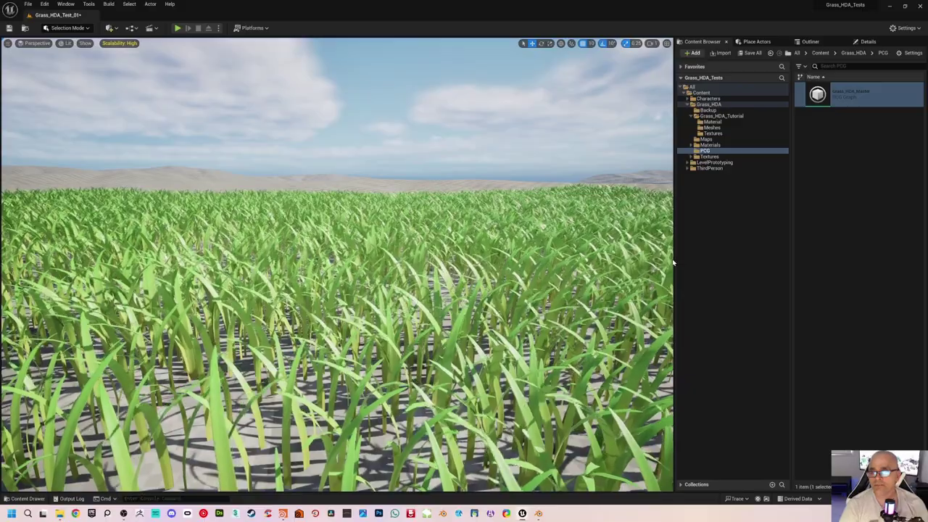
Step: Pull the camera back from ground level to view the whole grass patch with the editor outlines shown again
right_drag(337, 265, 337, 339)
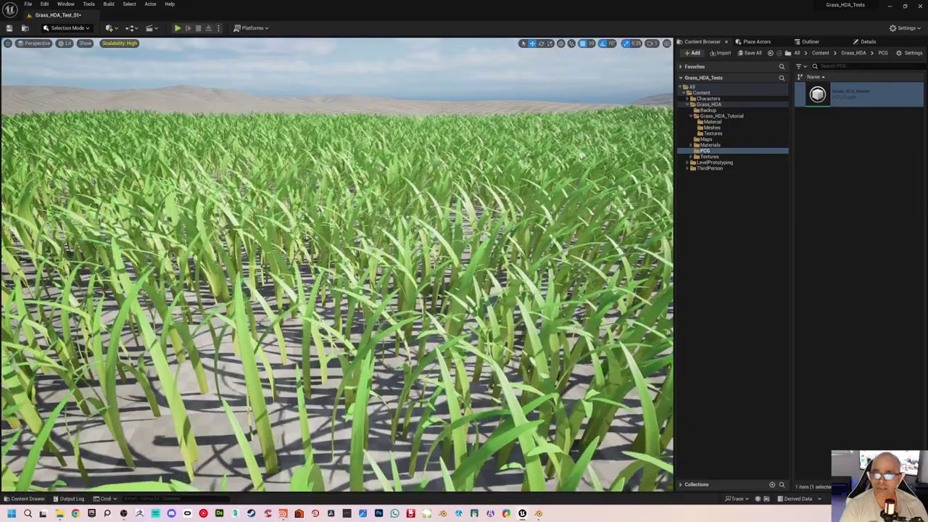
right_drag(547, 237, 609, 214)
key(s)
scroll(337, 308, down, 3)
key(g)
Step: Select the grass PCG volume, open its details and try to edit its X scale
click(416, 152)
right_drag(575, 125, 575, 156)
key(s)
click(867, 42)
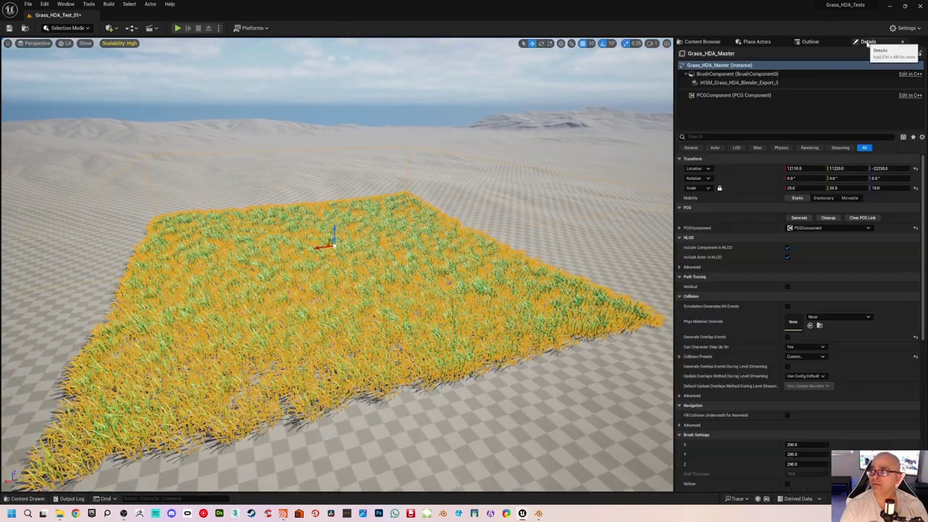
click(794, 188)
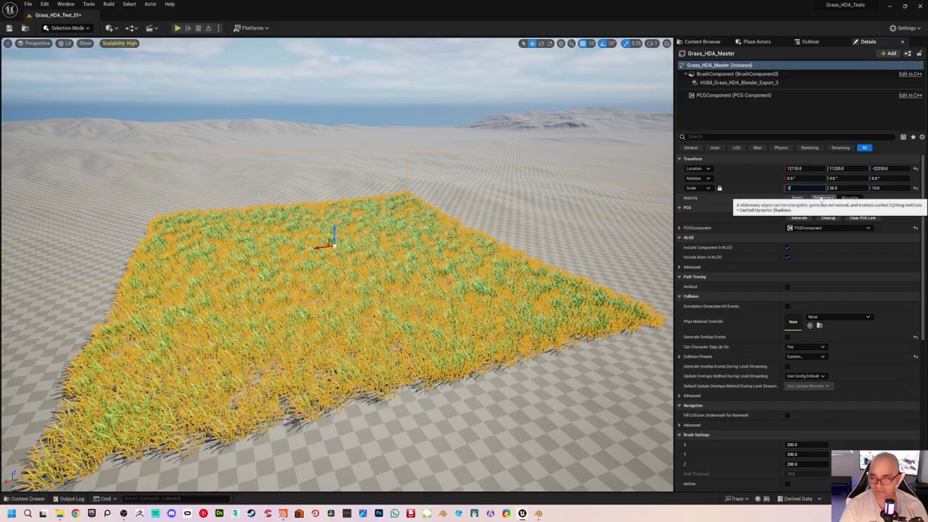
key(Escape)
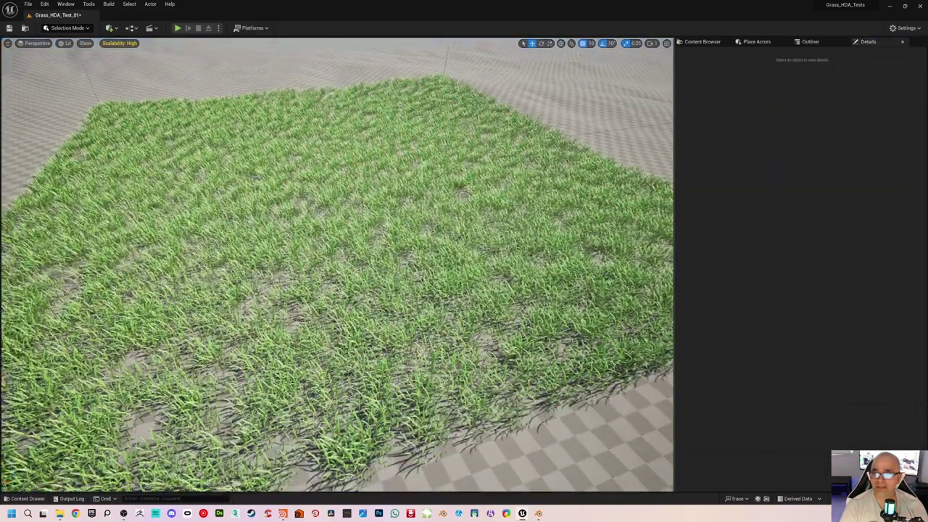
Step: Bring the camera down to ground level inside the grass with editor outlines hidden, and save the level
key(w)
right_drag(337, 264, 293, 137)
key(s)
key(g)
key(s)
key(w)
key(w)
scroll(311, 148, down, 1)
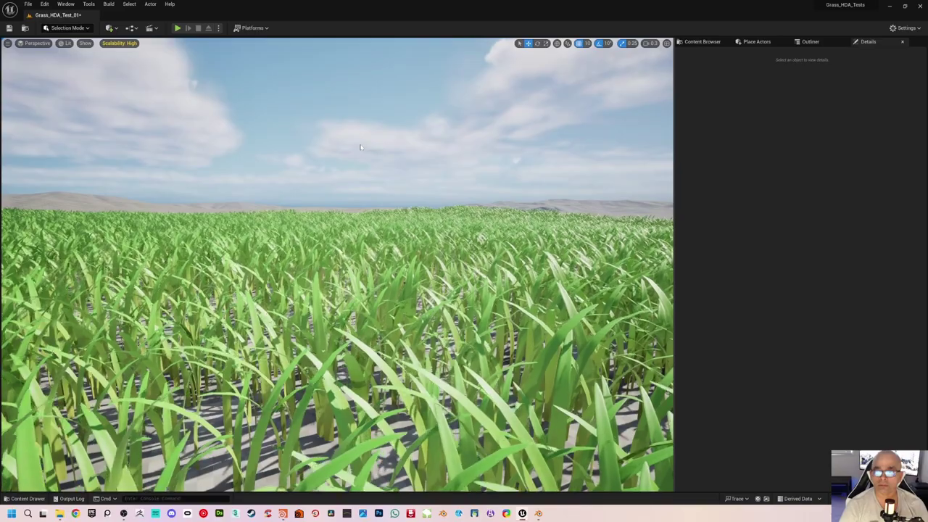
key(ctrl+s)
right_drag(374, 141, 363, 151)
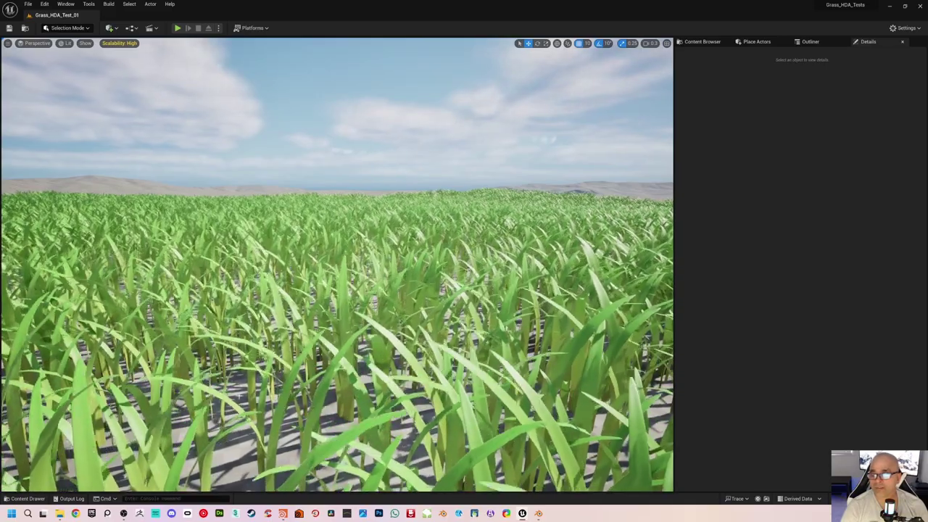
Step: Switch to Houdini, compare the SVLabs_Grass_HDA1 and Grass_HDA parameters, and go inside the Grass_HDA node network
key(alt+Tab)
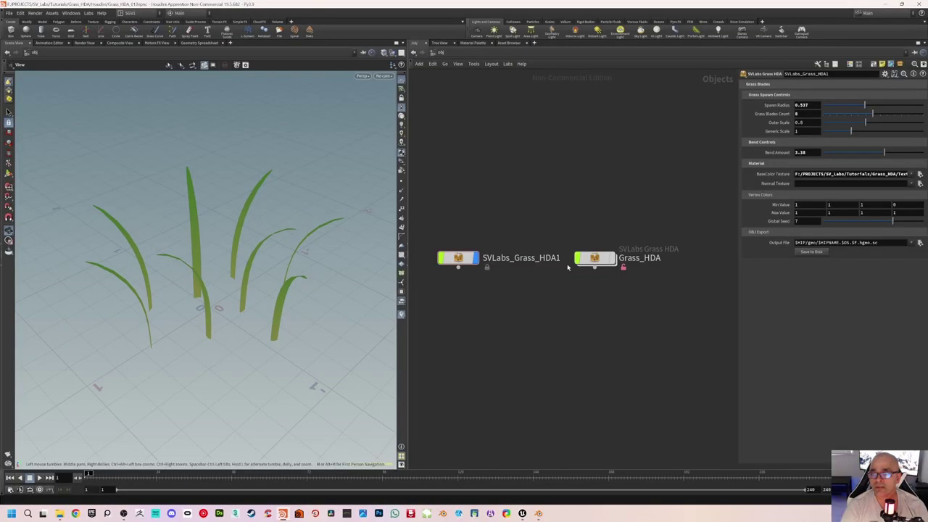
drag(325, 264, 275, 279)
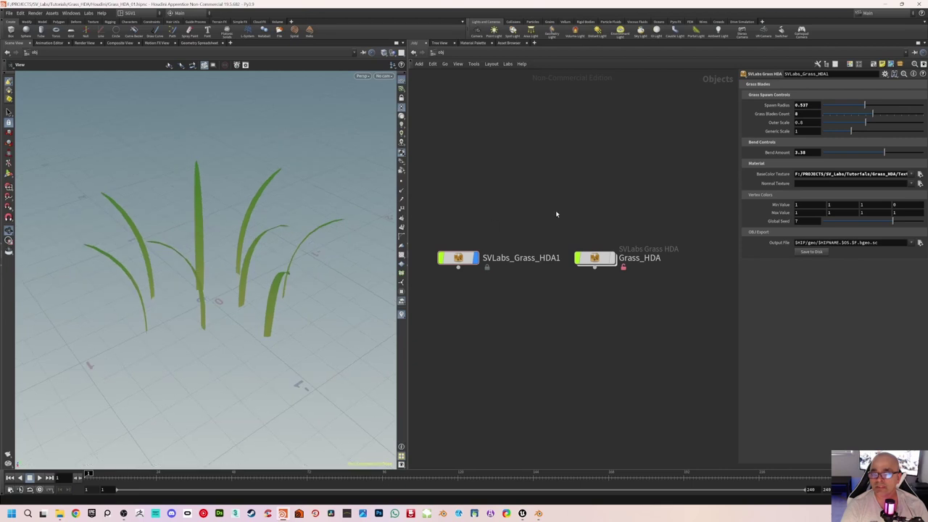
click(459, 259)
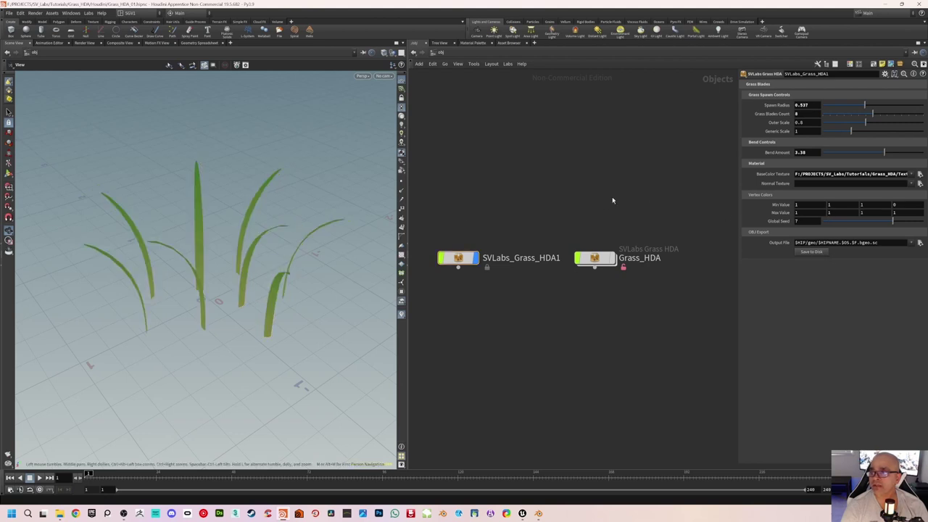
click(596, 261)
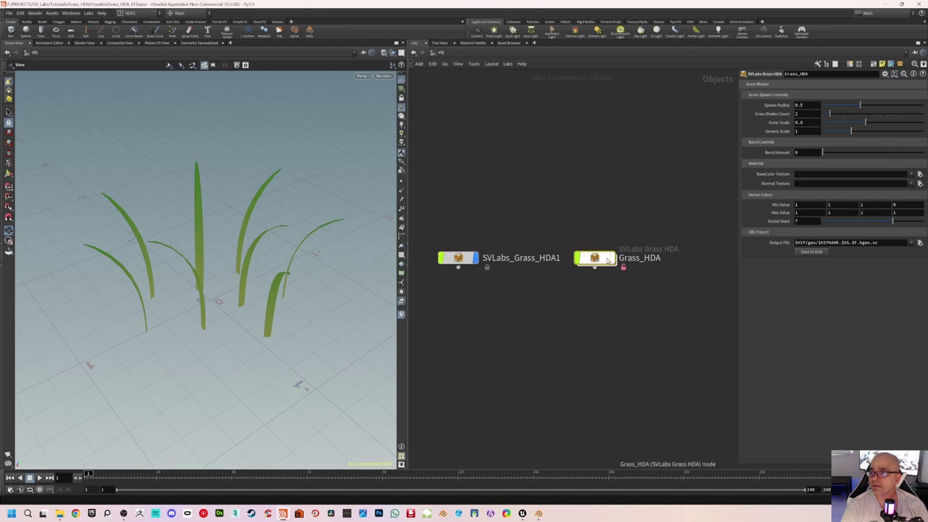
double_click(601, 259)
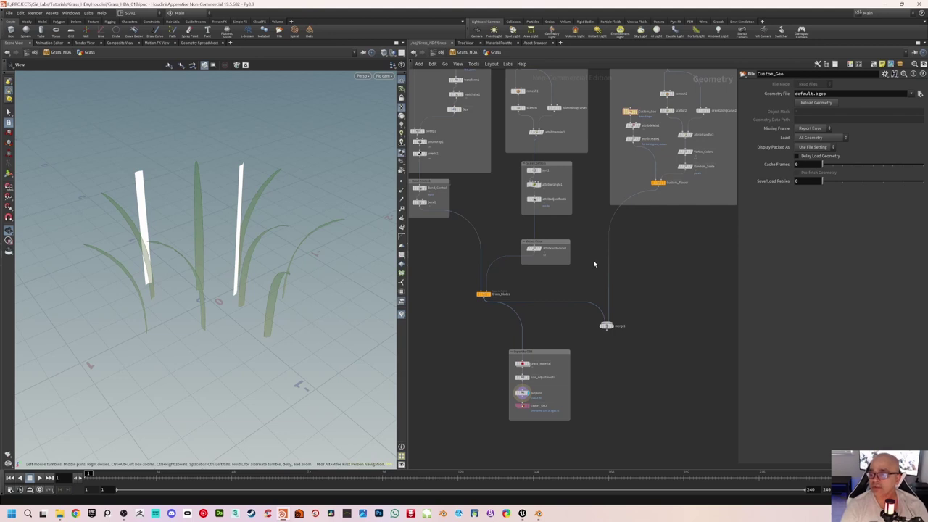
Step: Examine the network groups that build the grass blades and control their bend, scale and vertex color
middle_drag(597, 232, 588, 319)
middle_drag(583, 276, 658, 246)
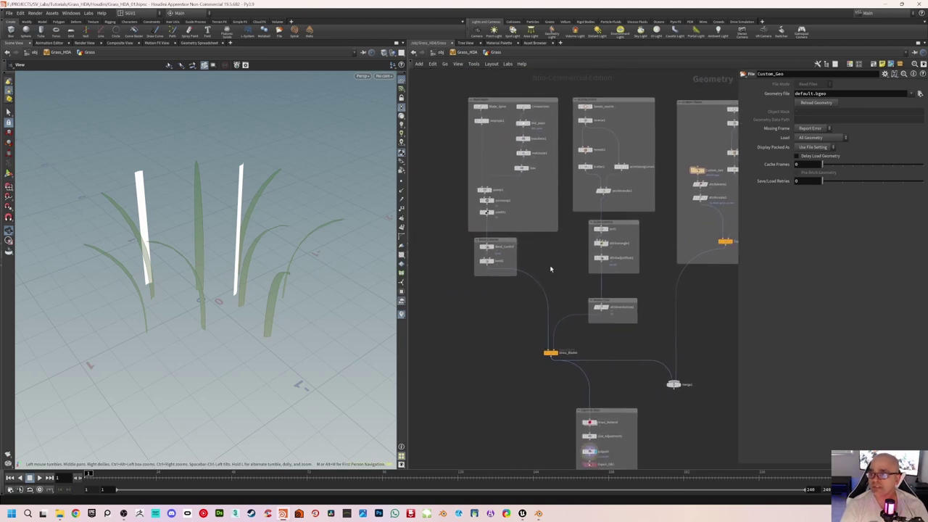
scroll(554, 268, up, 1)
middle_drag(554, 268, 539, 284)
scroll(538, 283, down, 2)
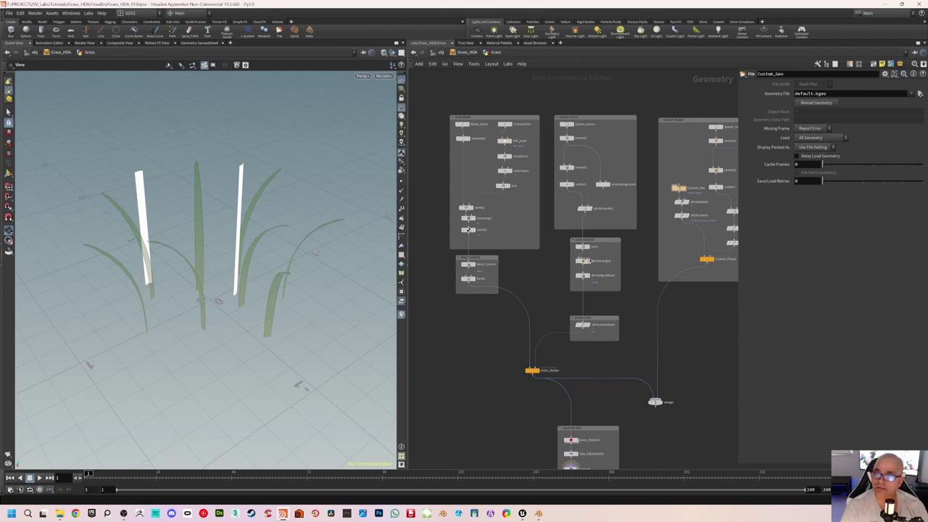
mouse_move(589, 252)
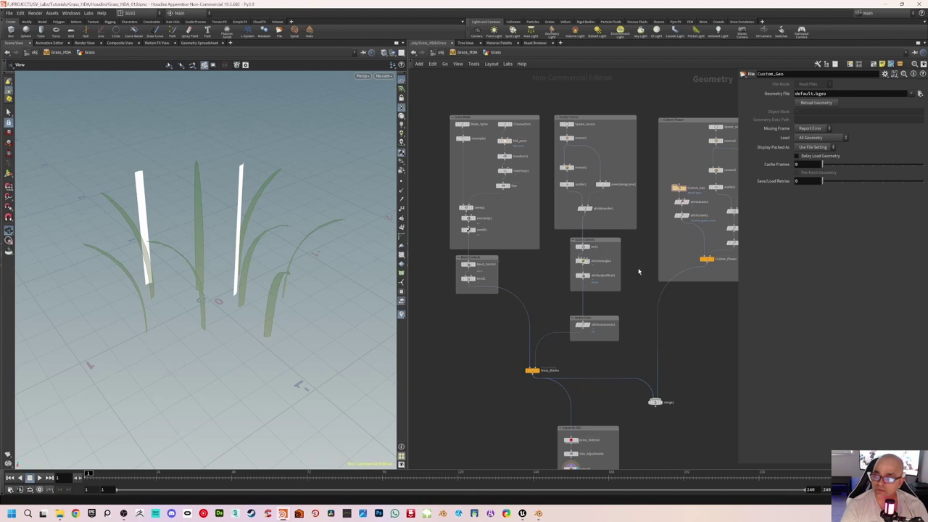
Step: Examine the Custom Flower network group, from the Custom_Geo and Spawn_source1 nodes down to Custom_Flower
middle_drag(668, 254, 528, 300)
scroll(611, 234, up, 2)
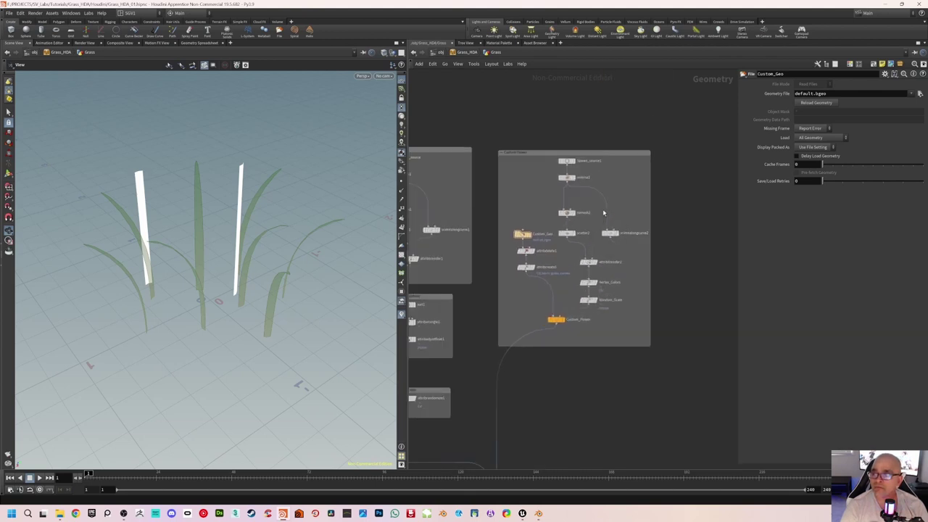
scroll(605, 208, down, 1)
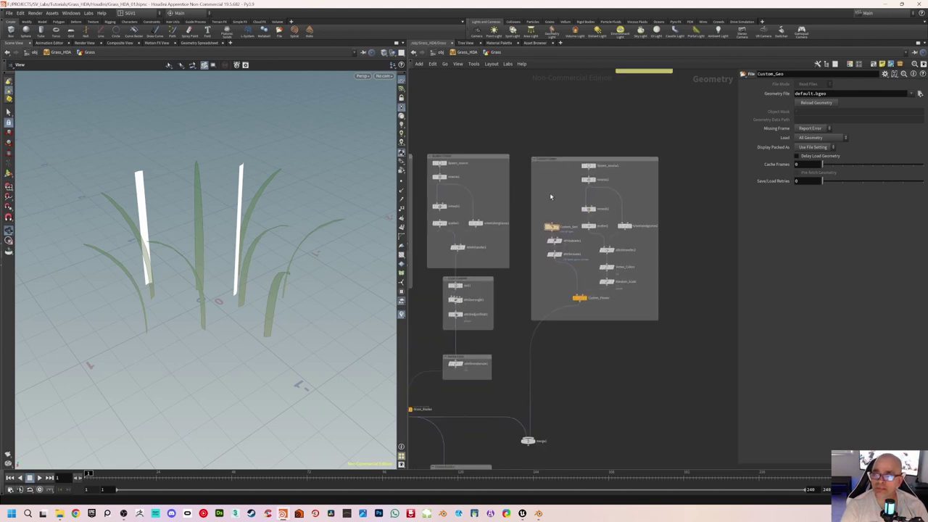
scroll(583, 240, up, 2)
middle_drag(494, 366, 517, 286)
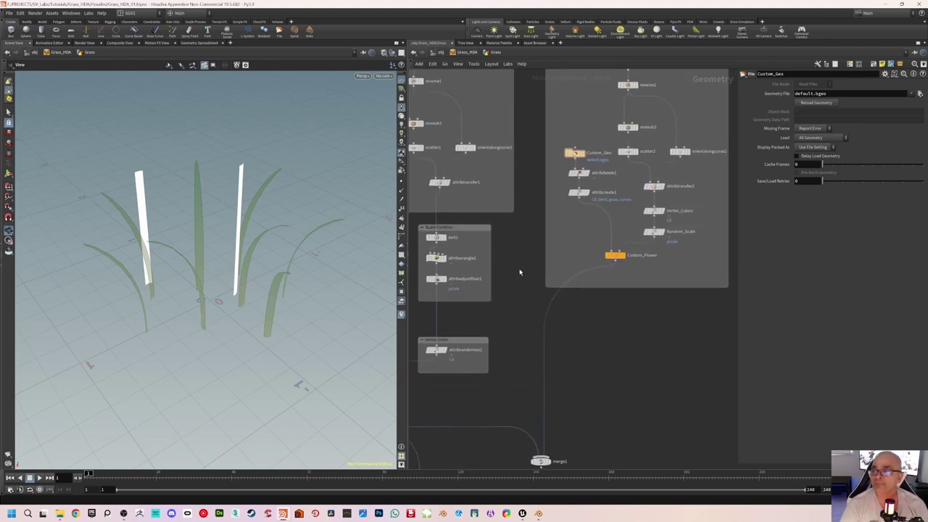
middle_drag(581, 147, 545, 234)
scroll(530, 225, up, 1)
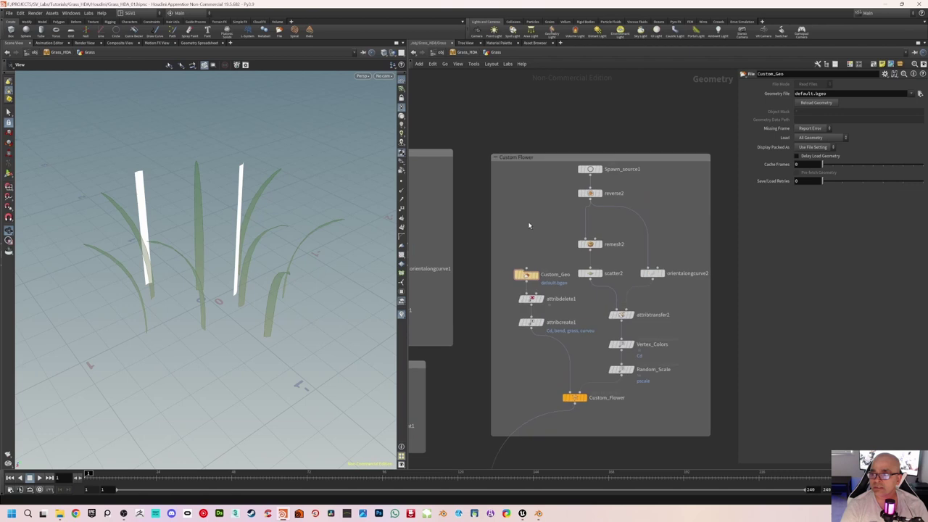
middle_drag(677, 246, 665, 215)
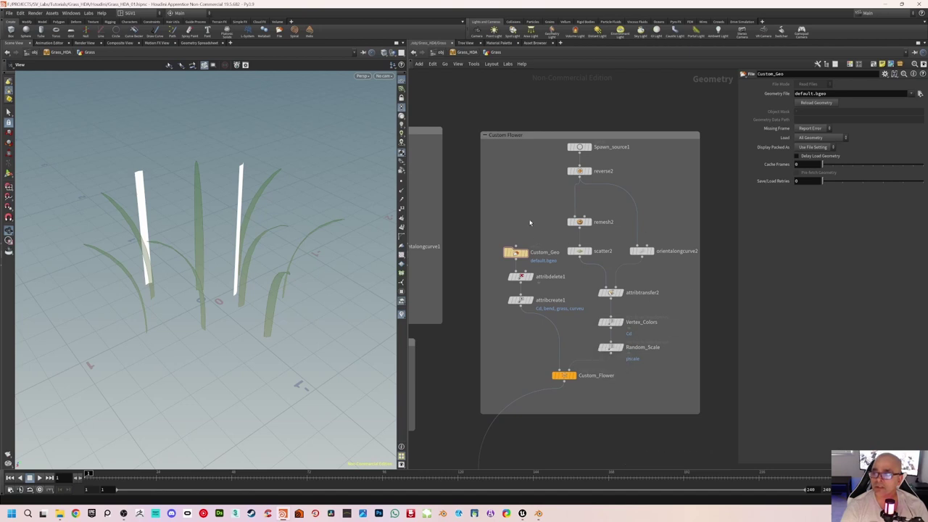
Step: Return to the object level and open the asset properties of the SVLabs Grass HDA for editing
middle_drag(530, 222, 541, 218)
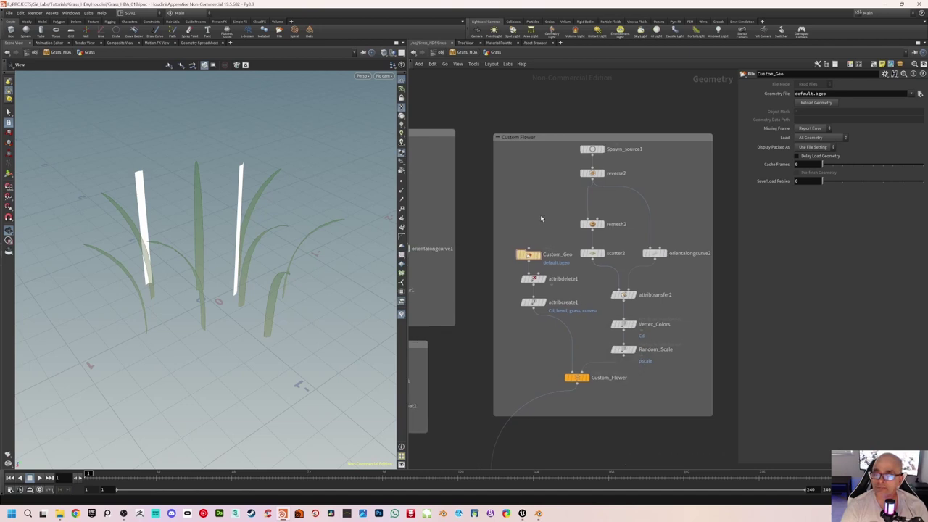
click(441, 53)
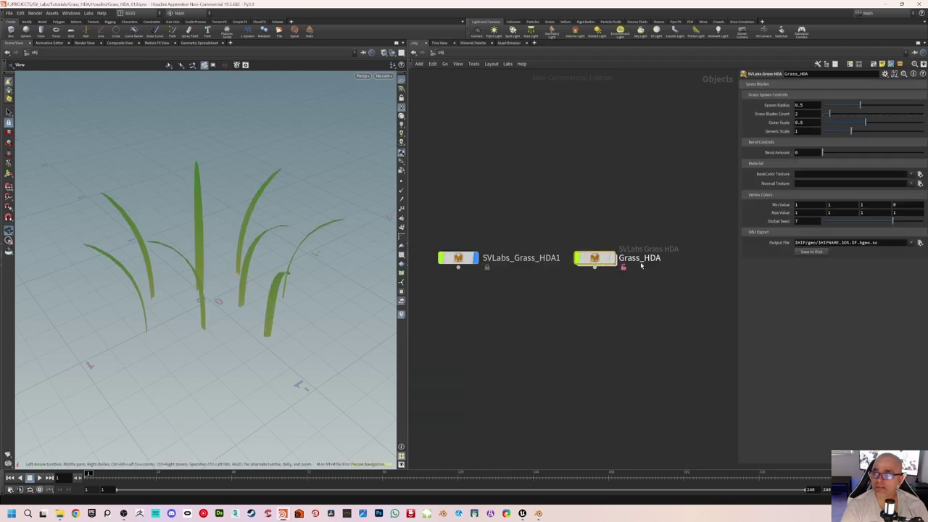
click(57, 15)
mouse_move(80, 66)
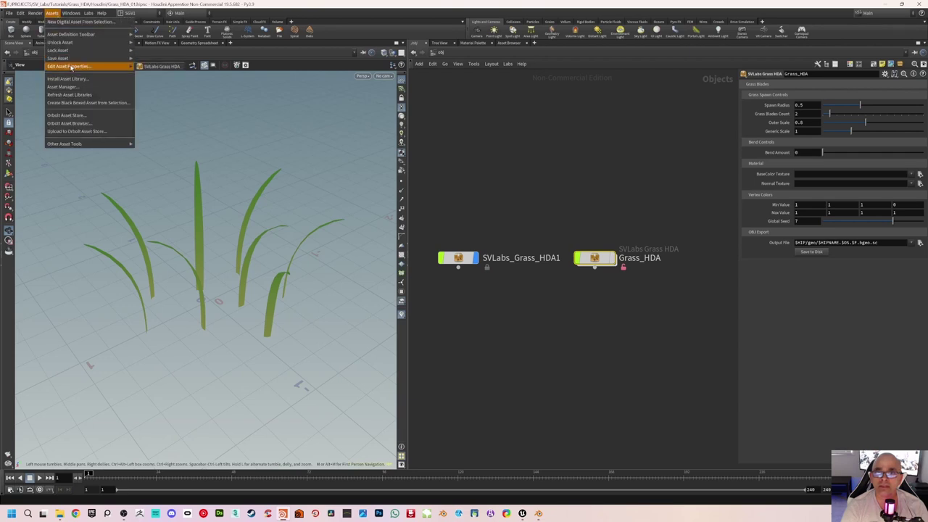
click(146, 67)
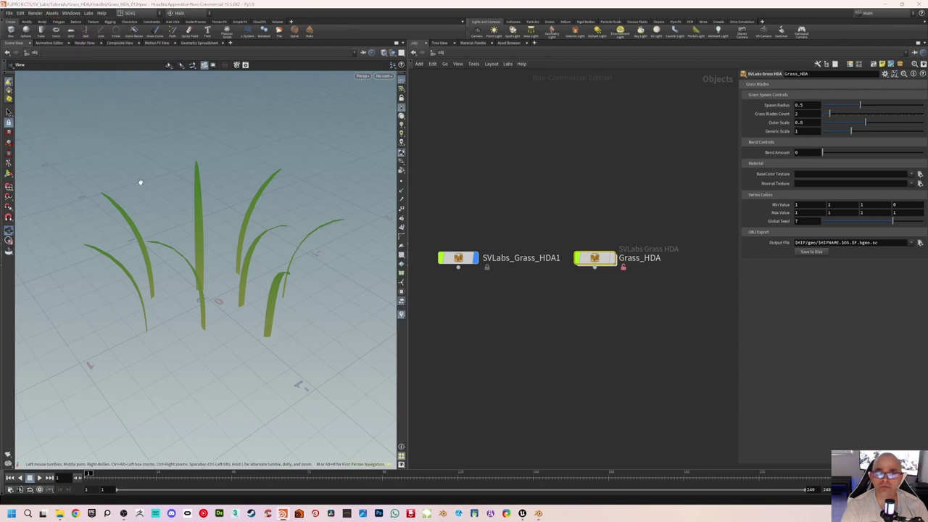
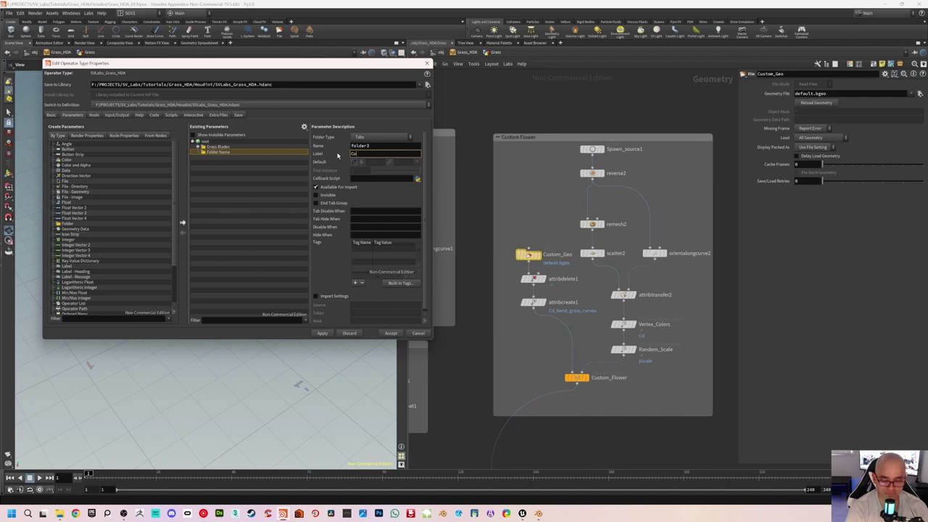
Step: Label the new top-level parameter folder Custom Flower with folder type Tabs, and apply the asset changes
text(m Flower)
key(Return)
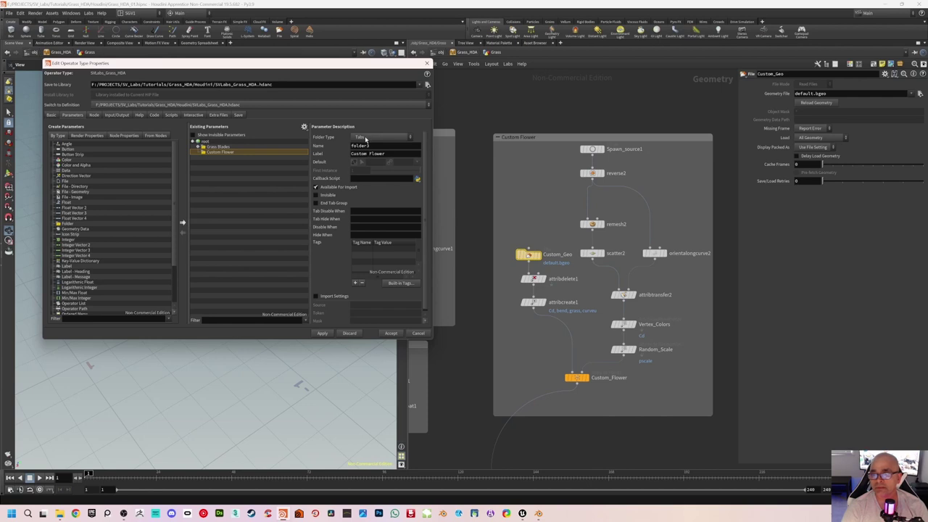
click(366, 138)
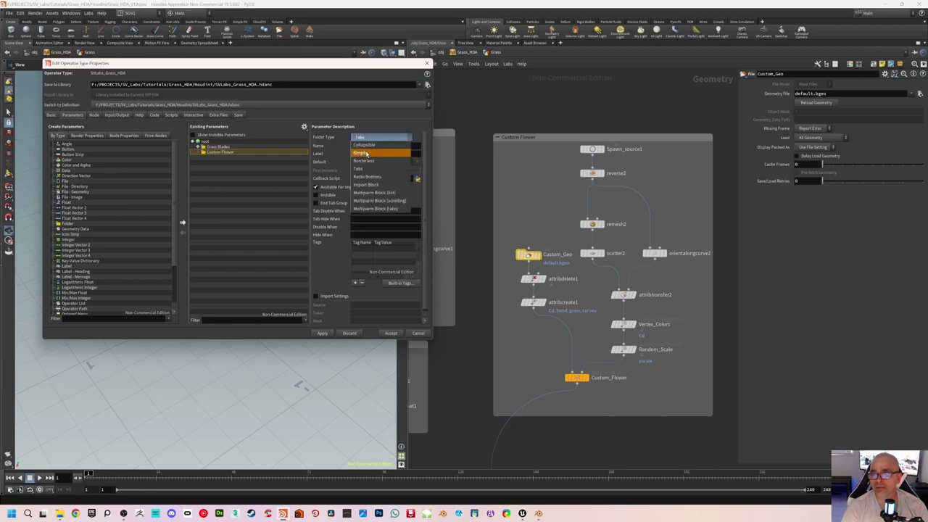
click(367, 153)
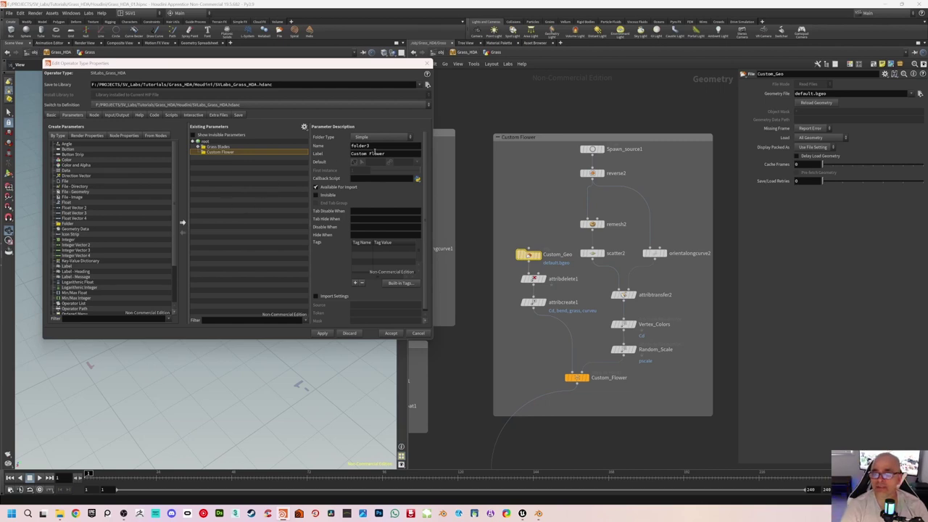
click(374, 137)
click(359, 168)
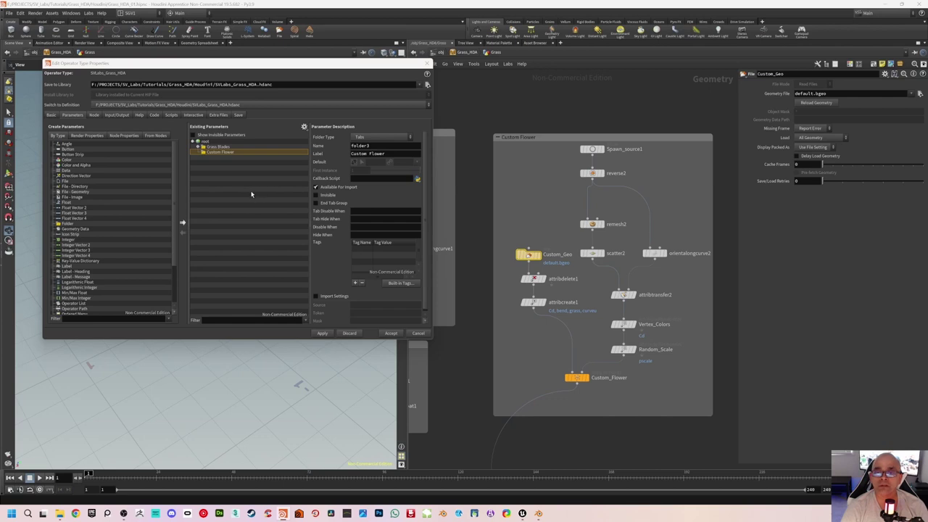
click(323, 334)
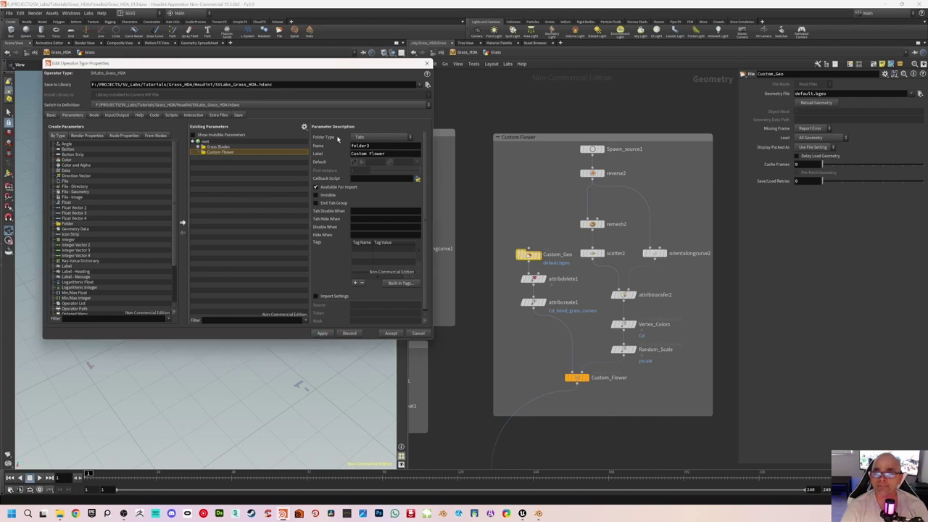
Step: Add a folder inside the Custom Flower folder and label it Import
drag(217, 63, 201, 114)
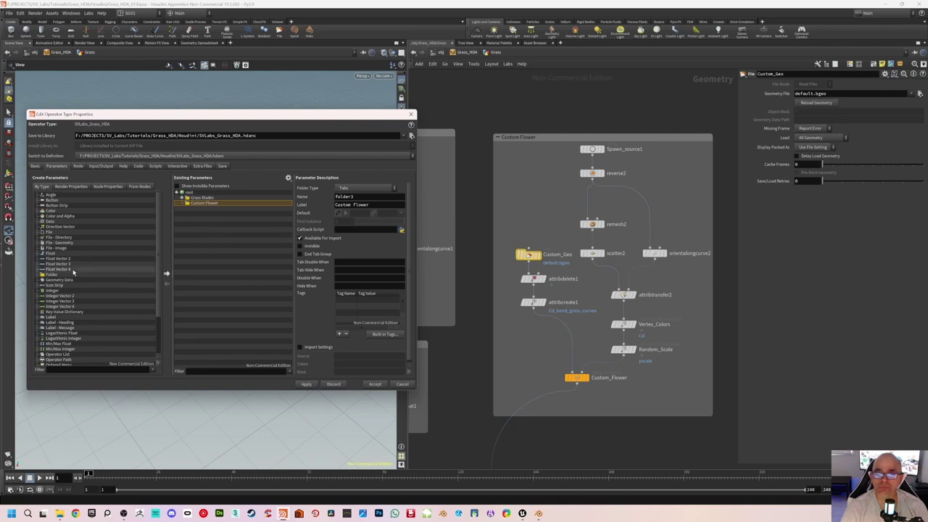
drag(56, 276, 214, 206)
drag(369, 207, 332, 209)
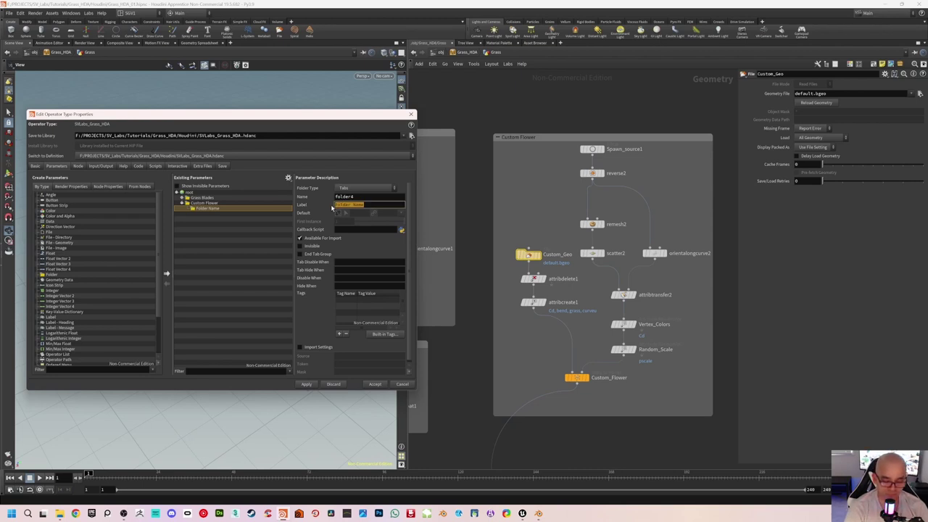
text(Import)
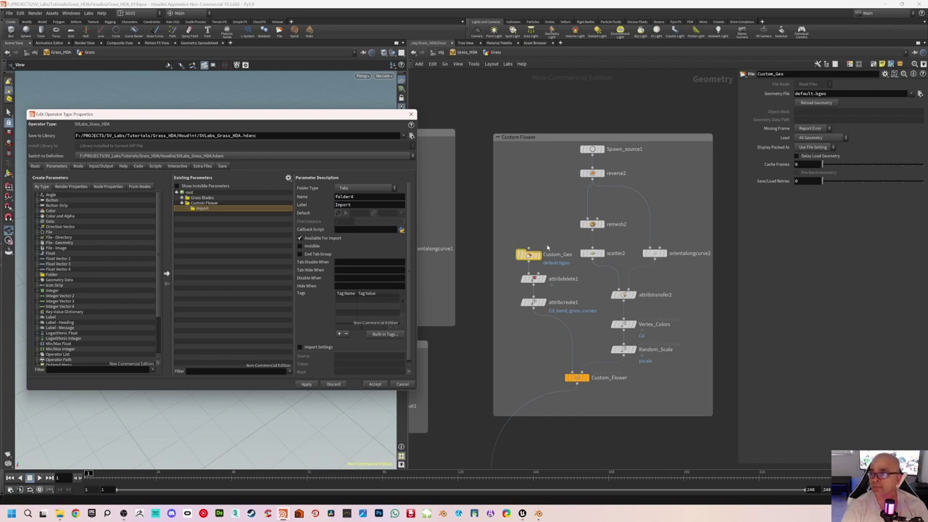
Step: Promote the Custom_Geo node's Geometry File parameter into the Import folder, label it Custom Geo, and apply
mouse_move(531, 260)
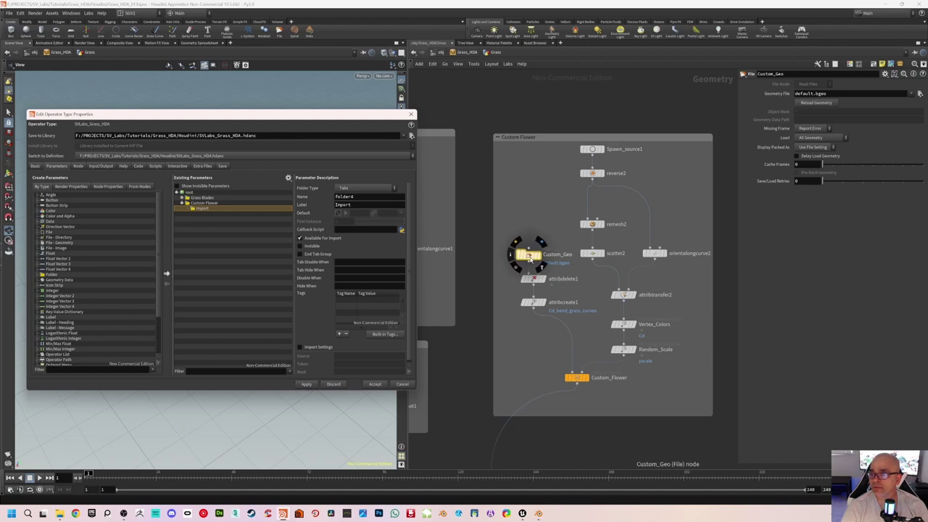
click(530, 258)
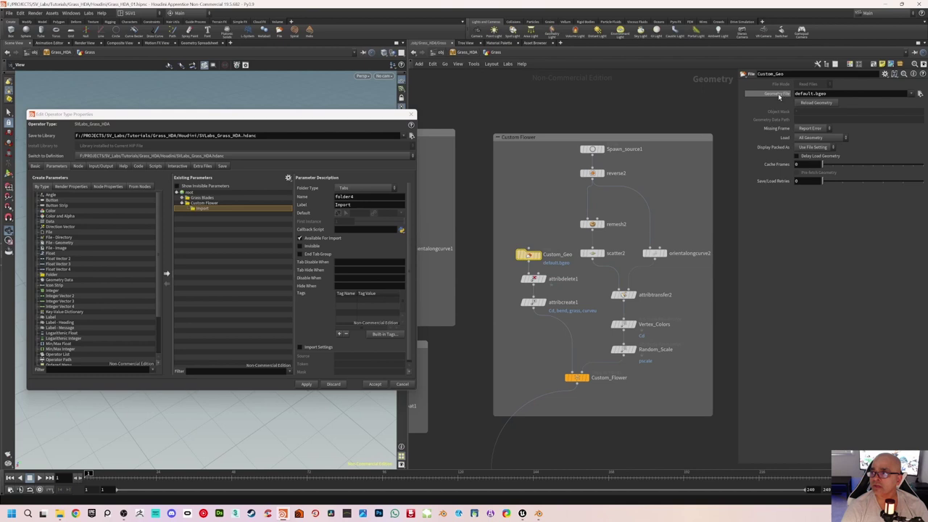
drag(779, 95, 203, 211)
triple_click(344, 205)
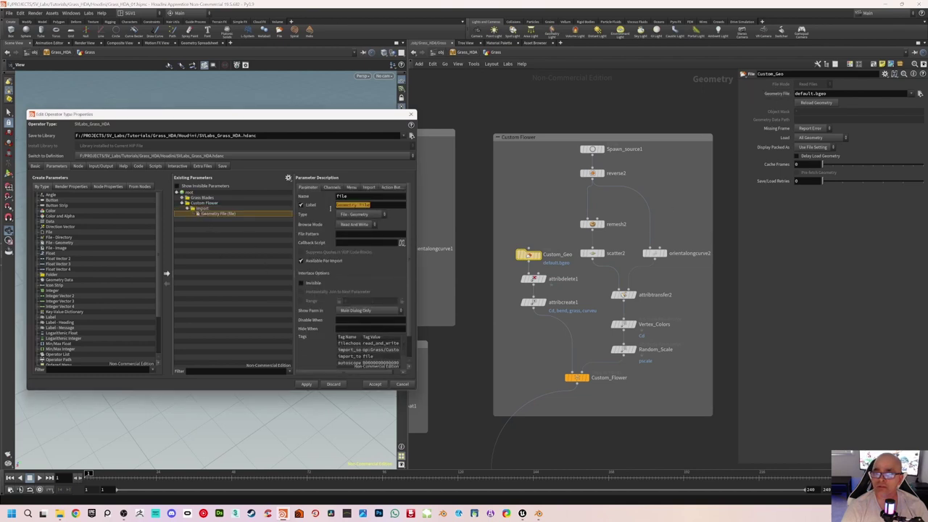
text(Custom)
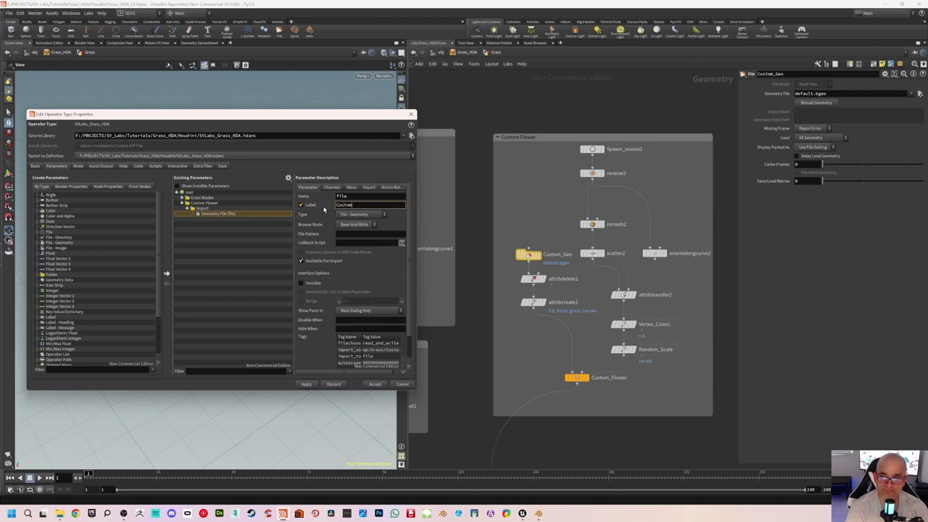
text( Geo)
key(Return)
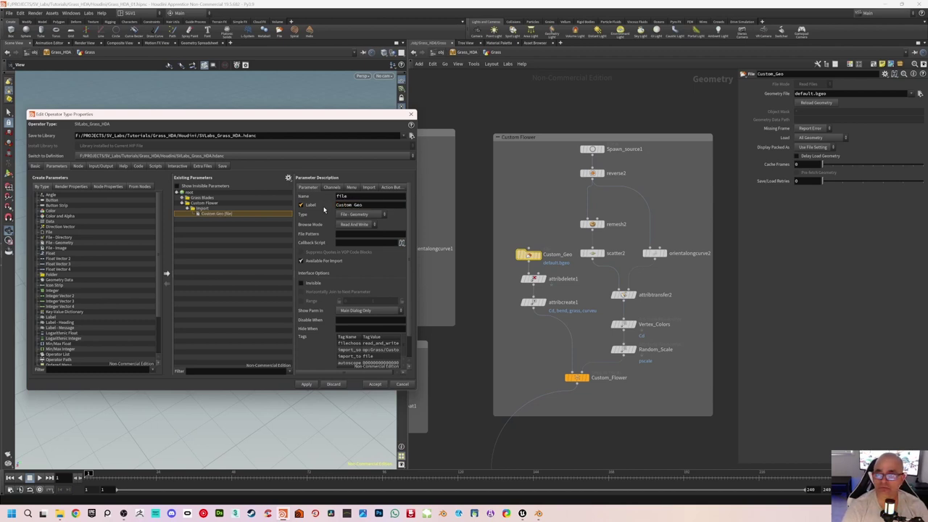
click(306, 383)
Step: Wire the merge1 output into Grass_Material and place the Export to OBJ group directly beneath merge1
middle_drag(525, 369, 567, 229)
middle_drag(558, 436, 592, 257)
scroll(505, 288, down, 2)
middle_drag(497, 290, 554, 299)
scroll(542, 293, up, 1)
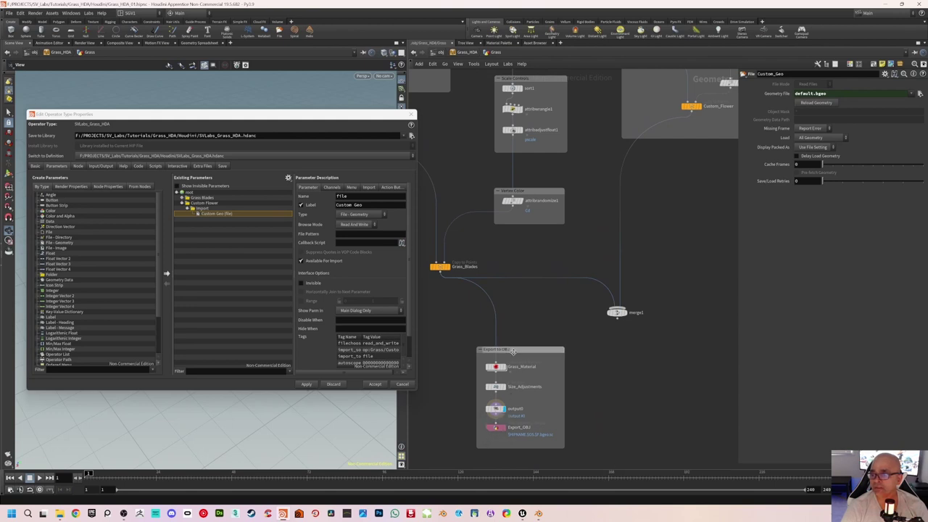
drag(515, 350, 559, 349)
middle_drag(666, 194, 631, 223)
scroll(562, 299, up, 1)
middle_drag(562, 299, 577, 262)
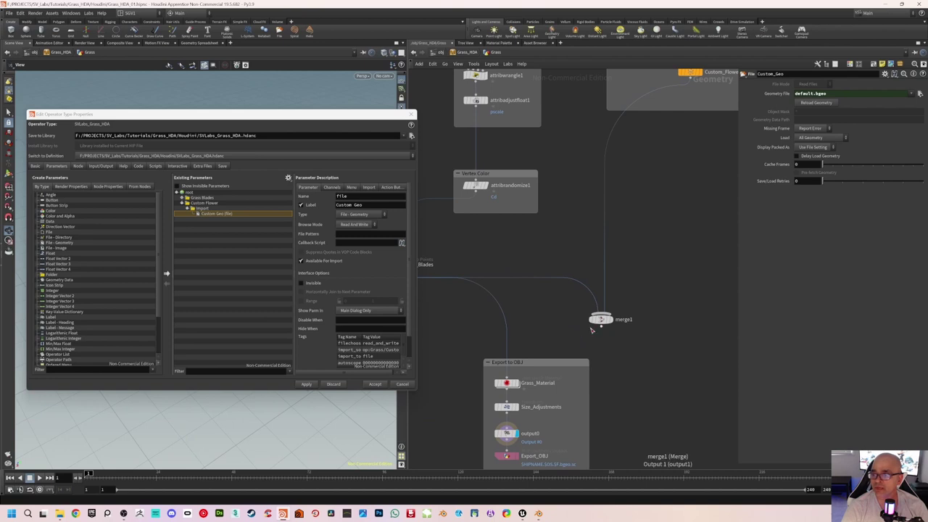
drag(602, 327, 507, 375)
scroll(523, 337, down, 3)
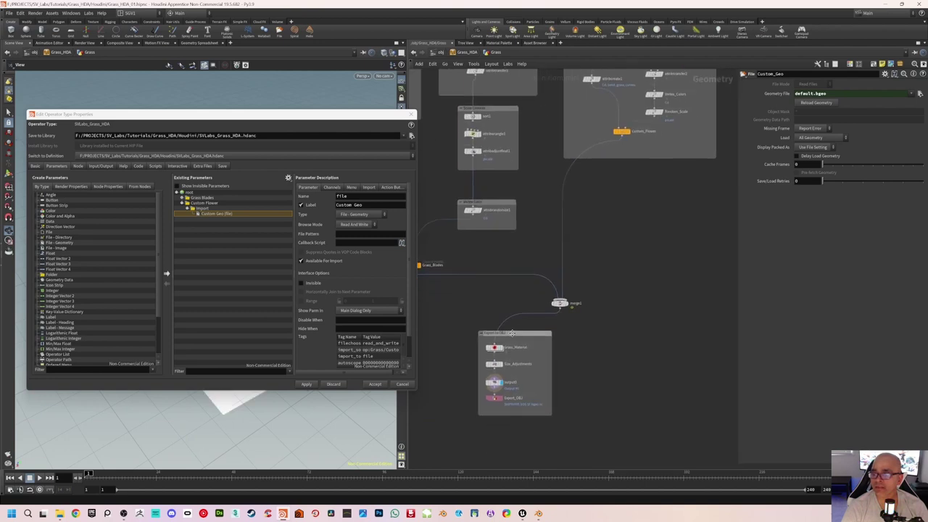
drag(514, 330, 573, 337)
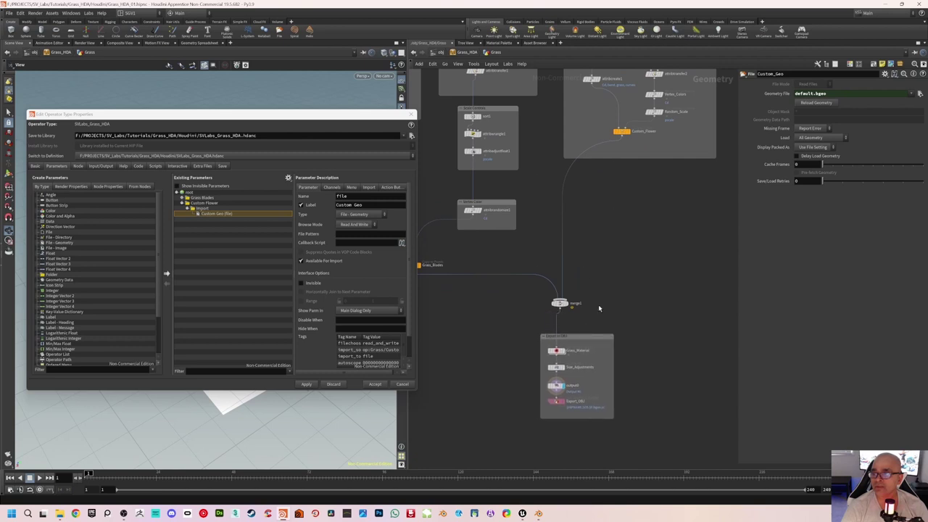
Step: Promote Custom_Geo's Reload Geometry button into the Import folder below Custom Geo, and apply
middle_drag(580, 250, 607, 296)
middle_drag(682, 184, 632, 276)
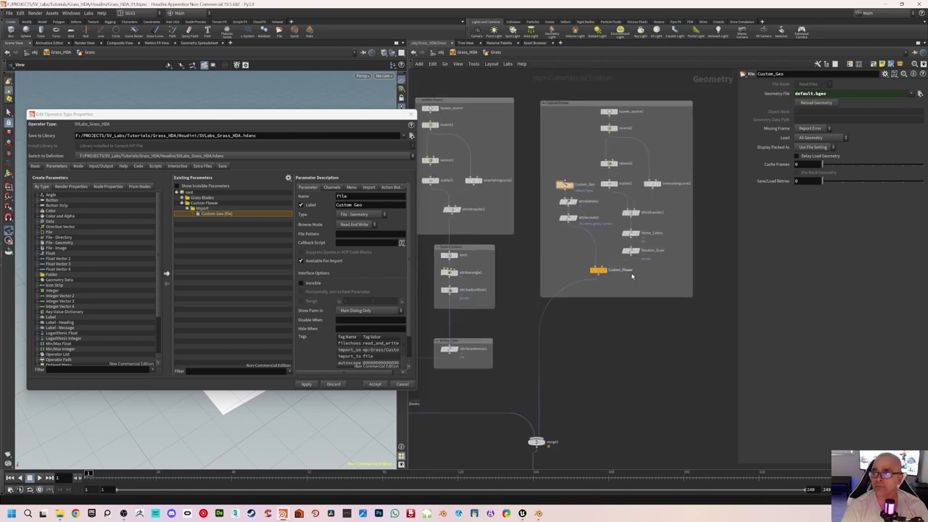
middle_drag(575, 355, 594, 298)
middle_drag(603, 213, 581, 346)
scroll(575, 326, up, 2)
scroll(581, 209, up, 2)
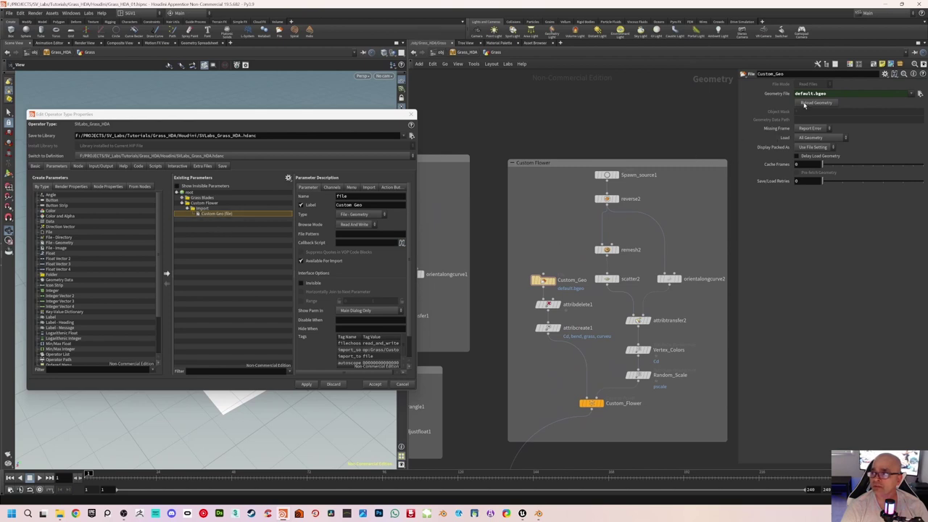
drag(810, 104, 209, 215)
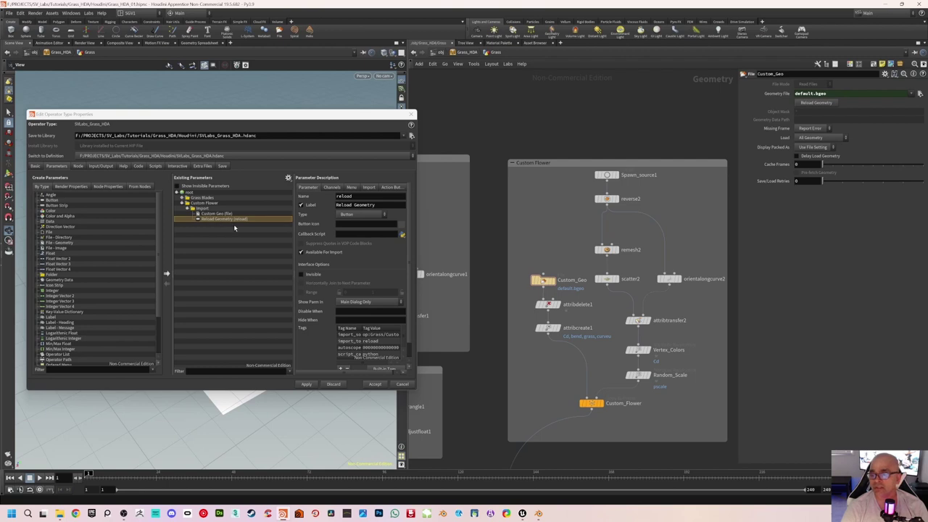
click(306, 384)
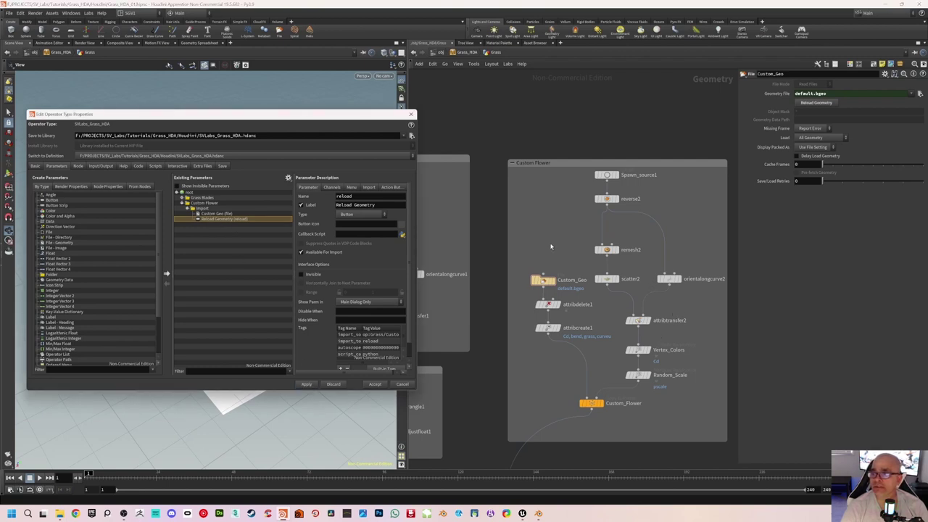
Step: Add a folder below Reload Geometry inside the Import folder and label it Spawn Controls
middle_drag(551, 247, 550, 263)
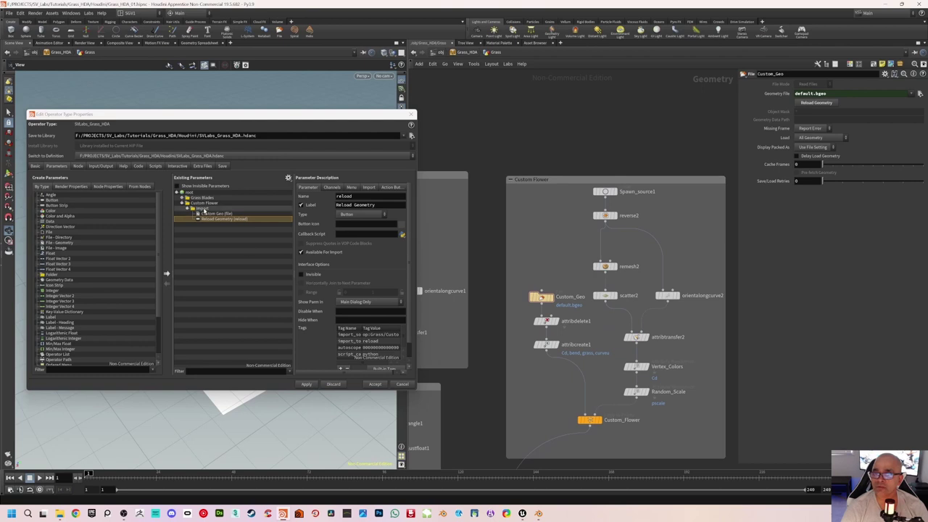
drag(55, 277, 204, 217)
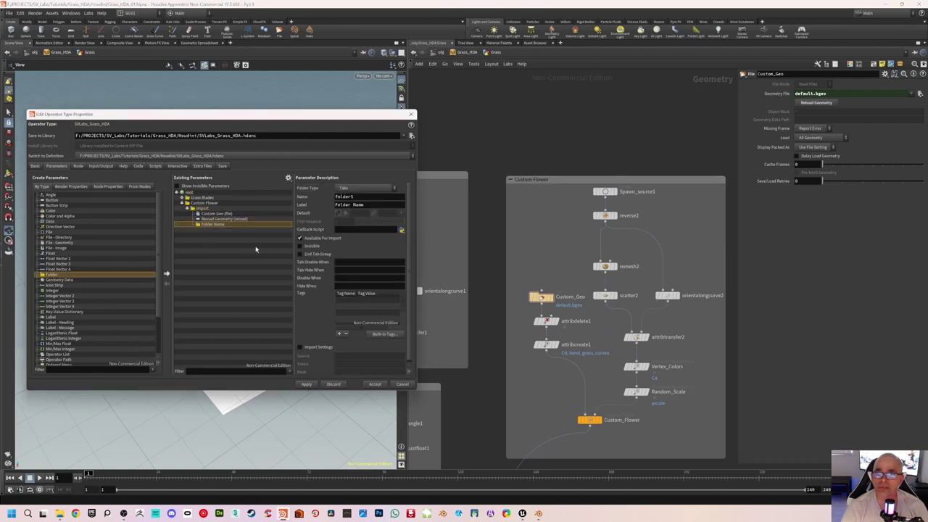
drag(373, 205, 333, 206)
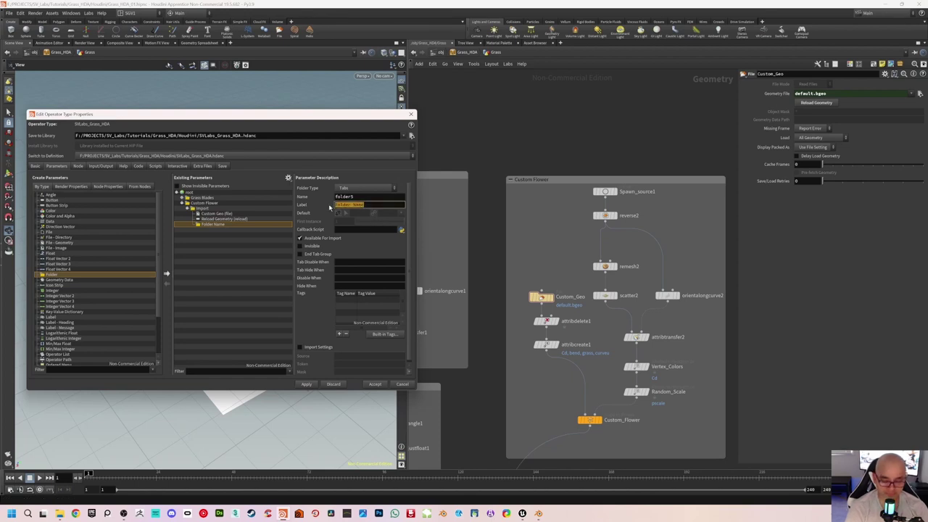
text(Spa)
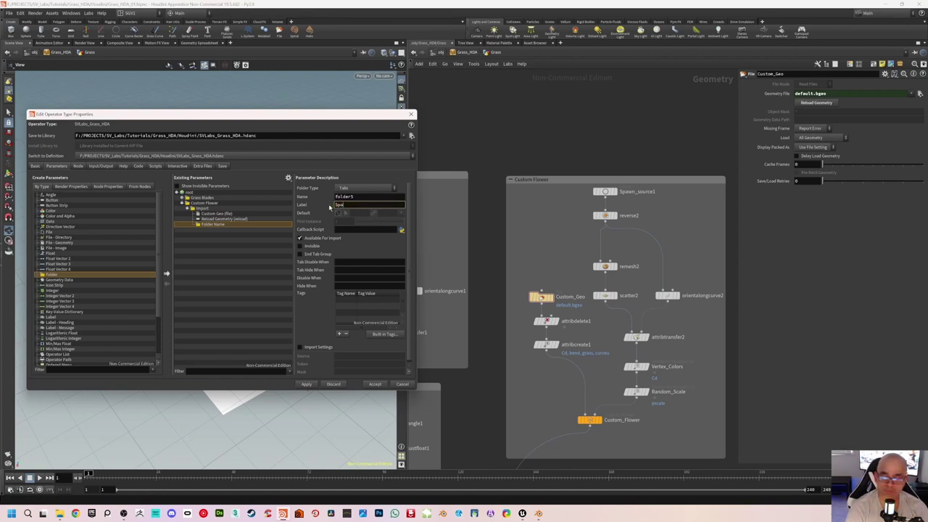
text(wn Controls)
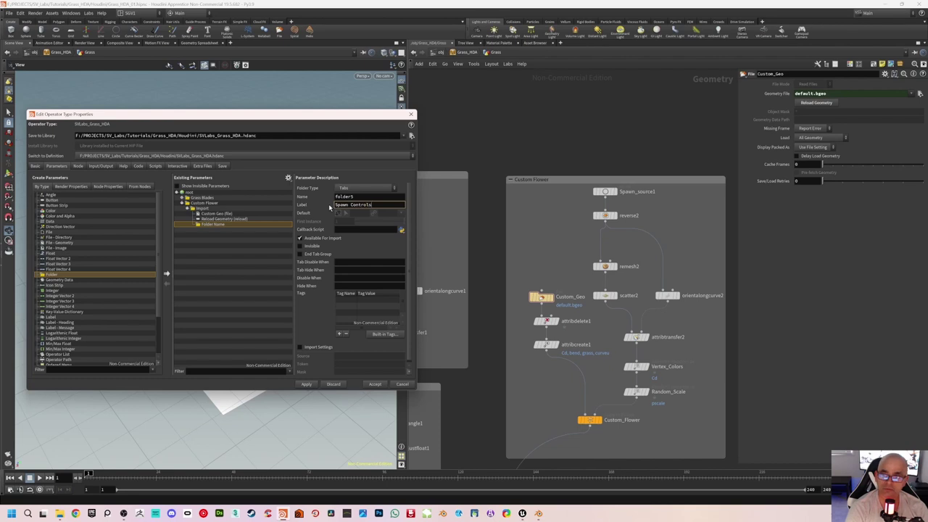
key(Return)
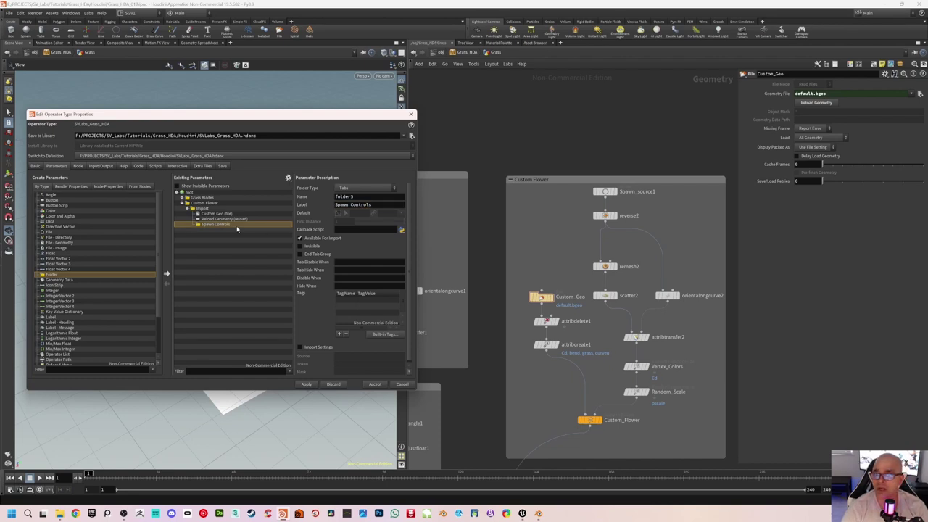
Step: Promote Spawn_source1's Uniform Scale parameter into the Spawn Controls folder and label it Spawn Radius
click(605, 192)
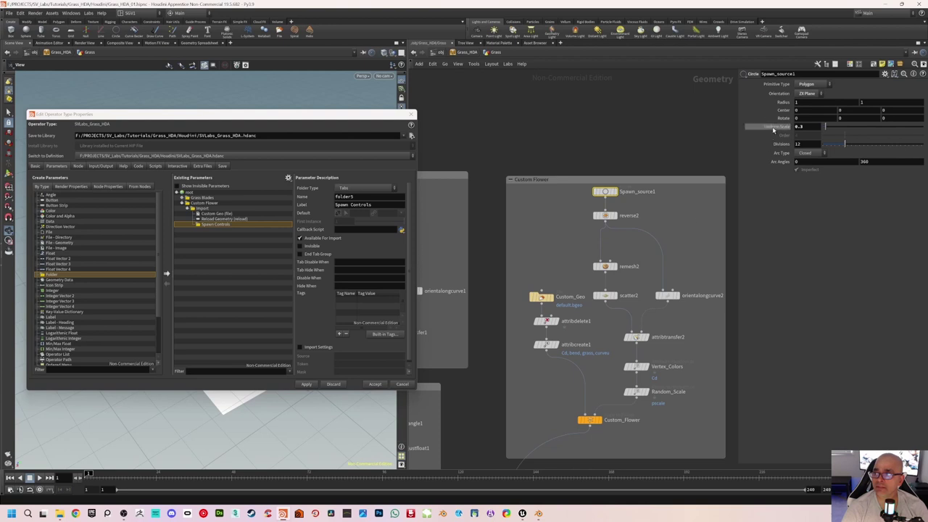
drag(237, 246, 222, 225)
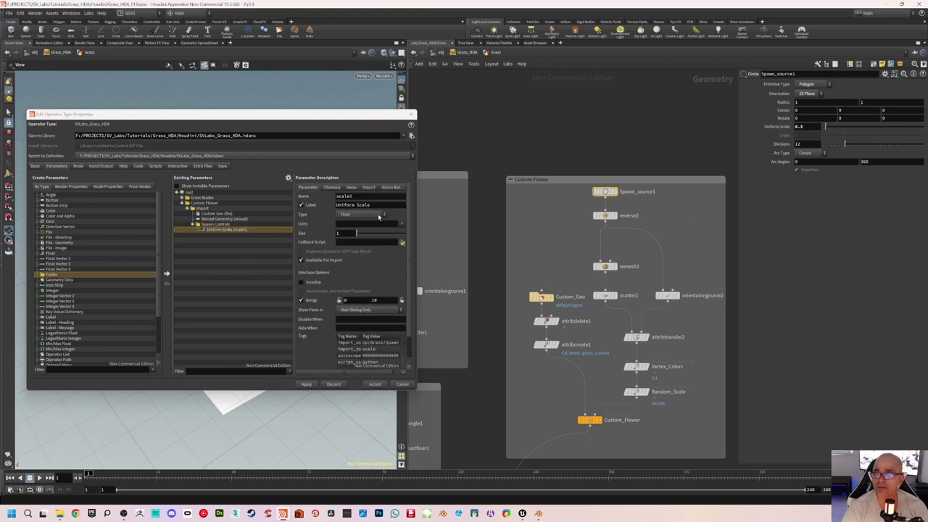
drag(372, 206, 324, 209)
text(Spa)
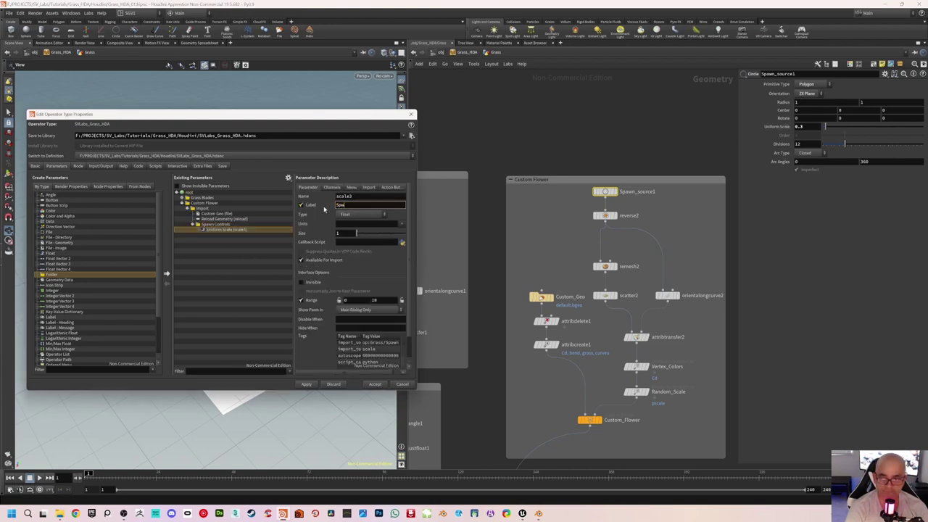
text(wn R)
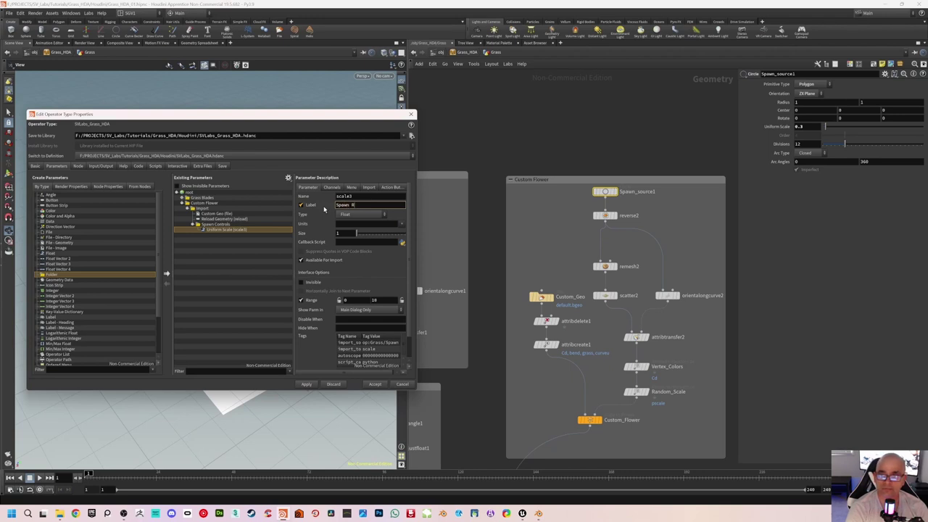
text(adius)
key(Return)
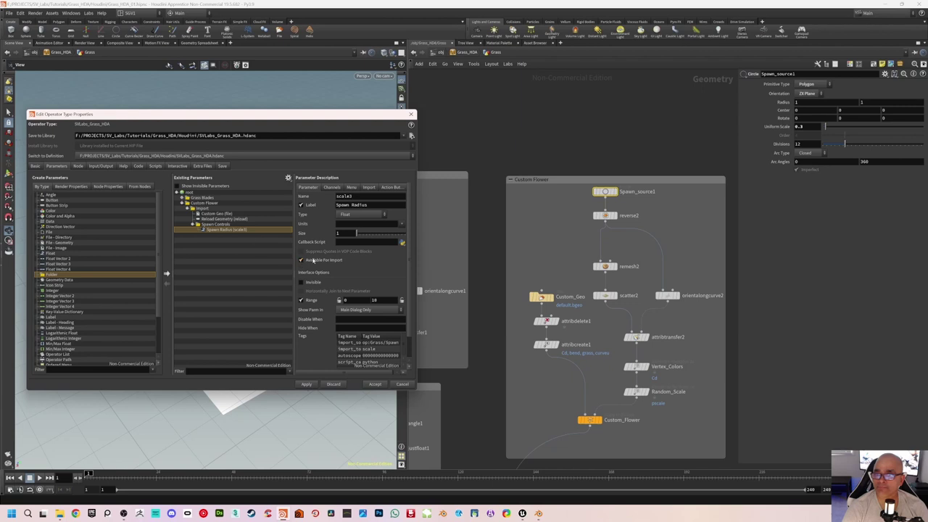
Step: Set the Spawn Radius parameter's range to 0.1 through 1 and apply
click(353, 301)
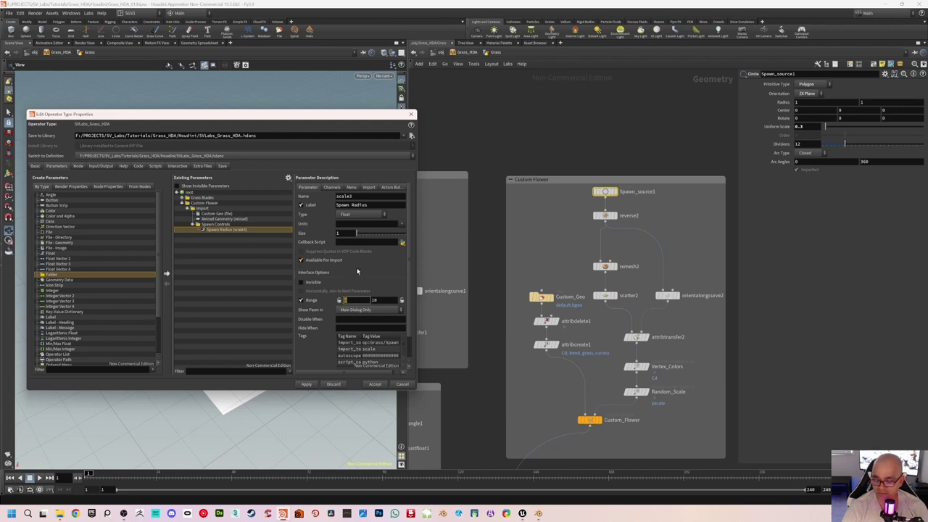
text(0.)
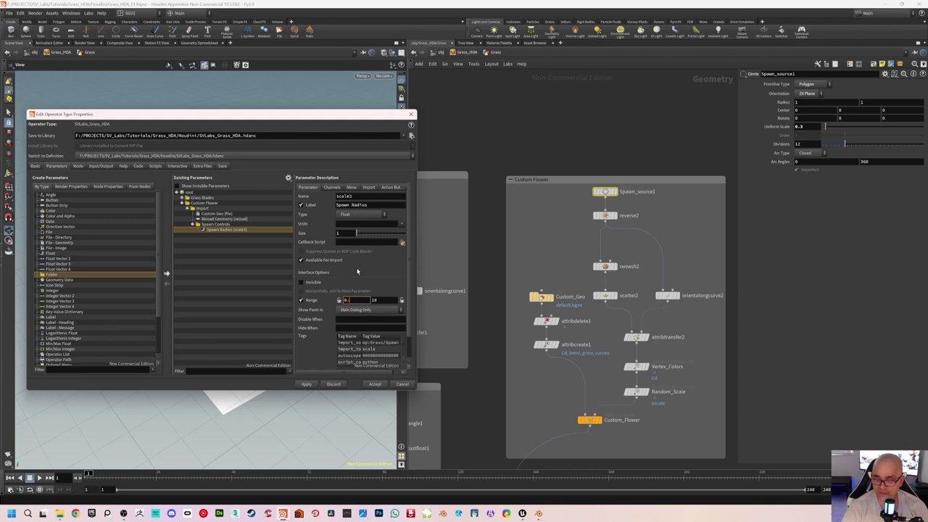
text(1)
key(Return)
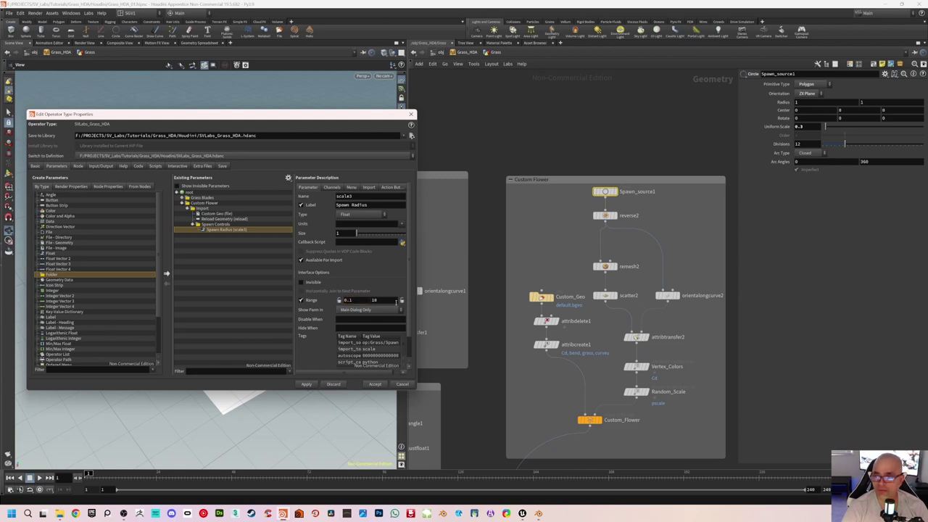
double_click(375, 299)
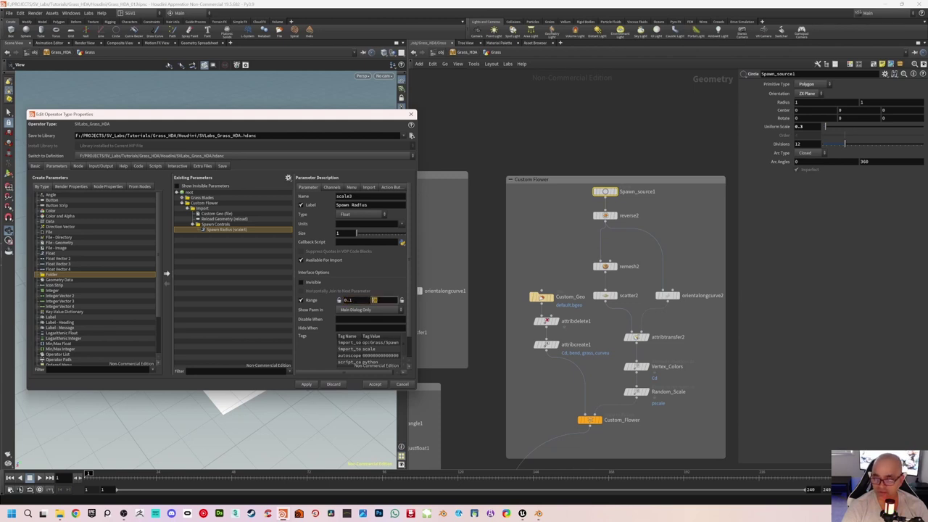
key(BackSpace)
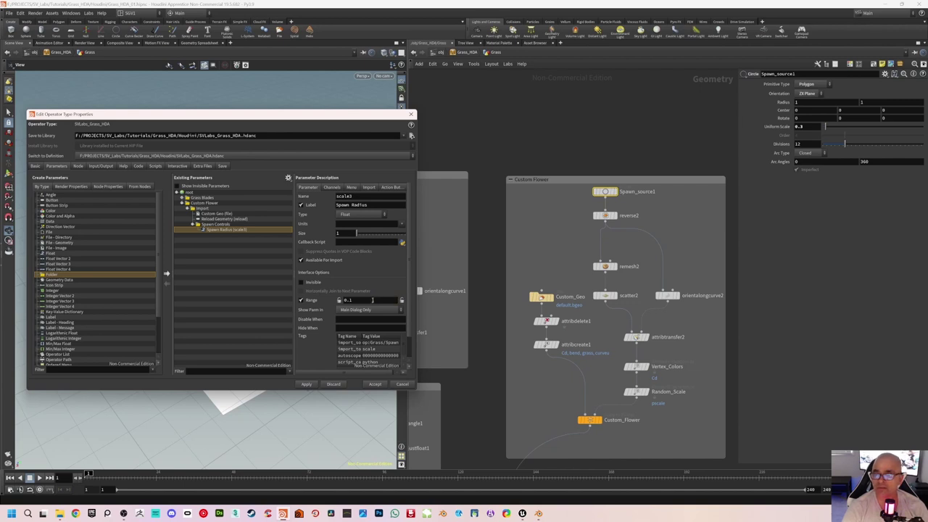
click(308, 384)
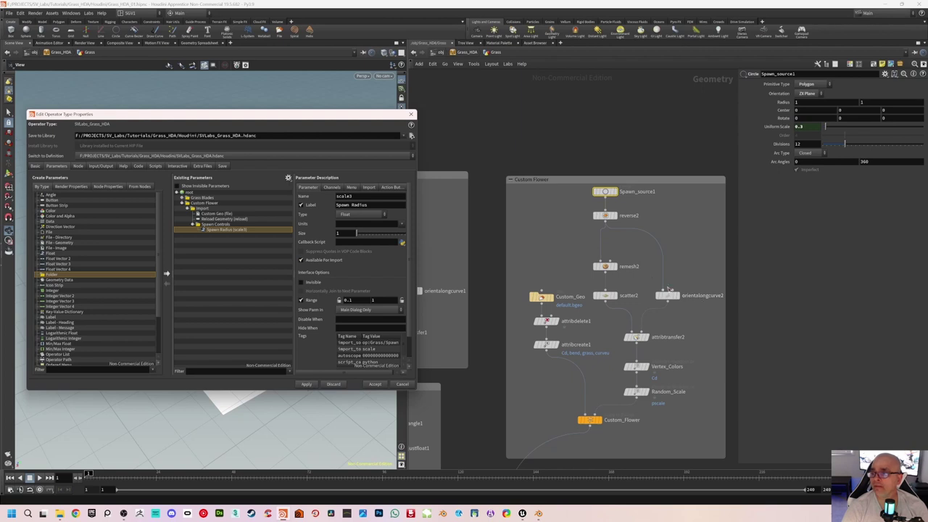
Step: Promote scatter2's Force Total Count parameter below Spawn Radius in Spawn Controls and label it Number of Flowers
middle_drag(645, 285, 645, 272)
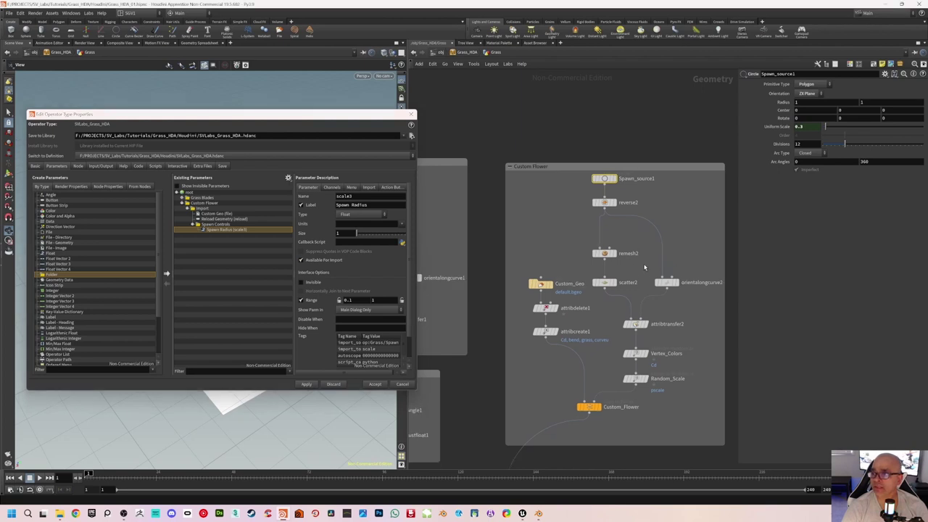
click(604, 283)
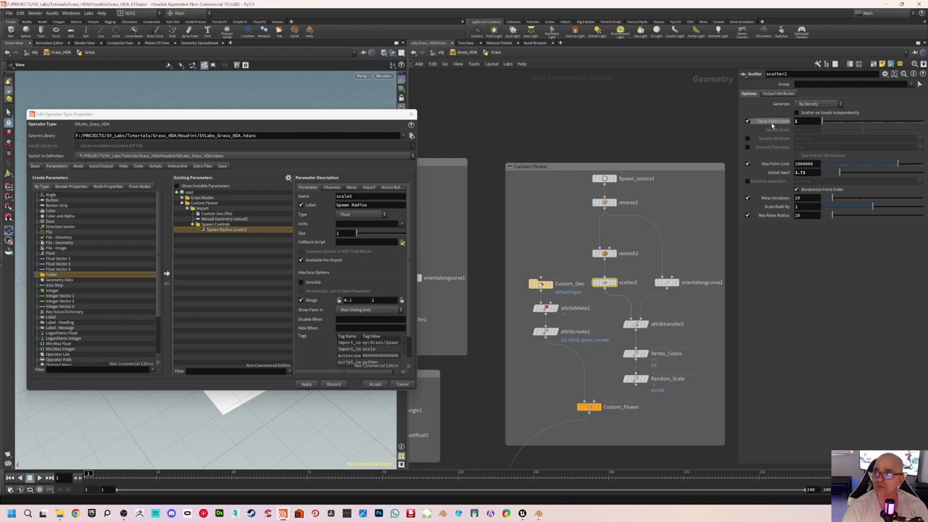
drag(773, 121, 229, 231)
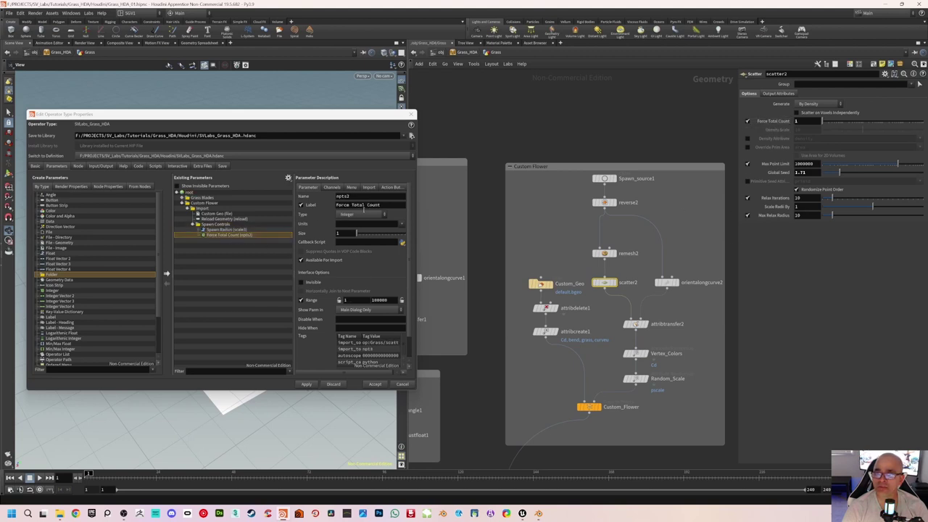
drag(386, 205, 330, 207)
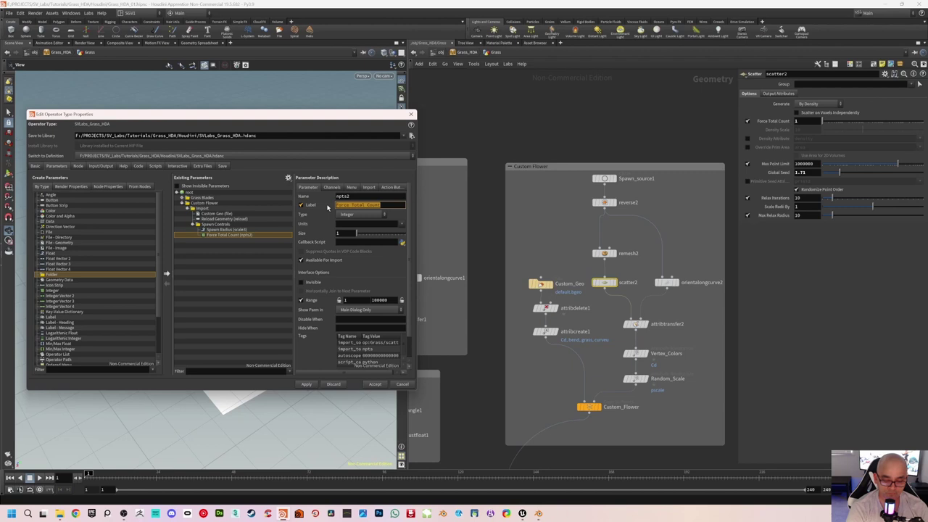
text(Number)
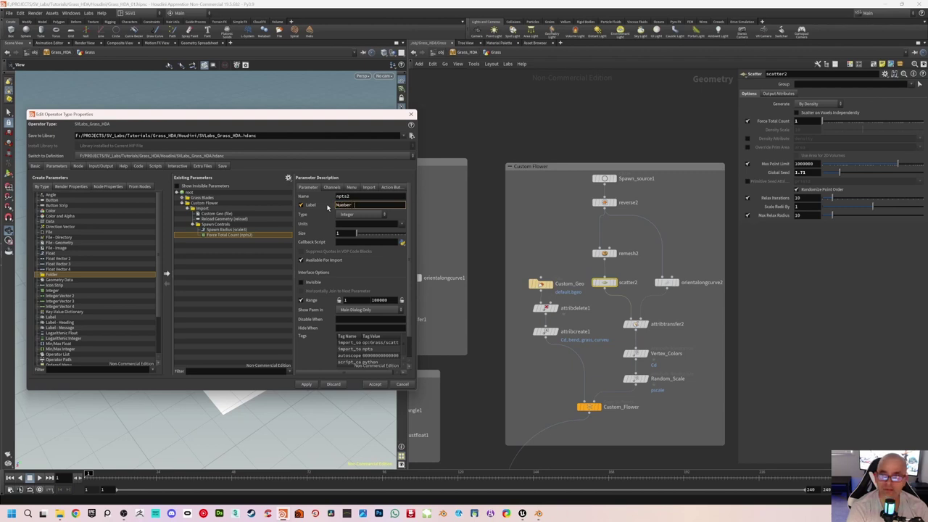
text( of Flowers)
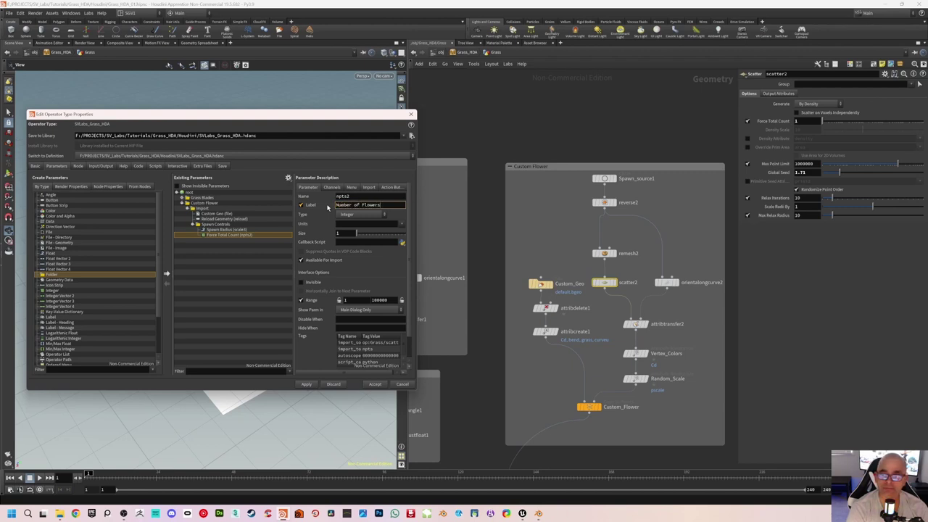
key(Return)
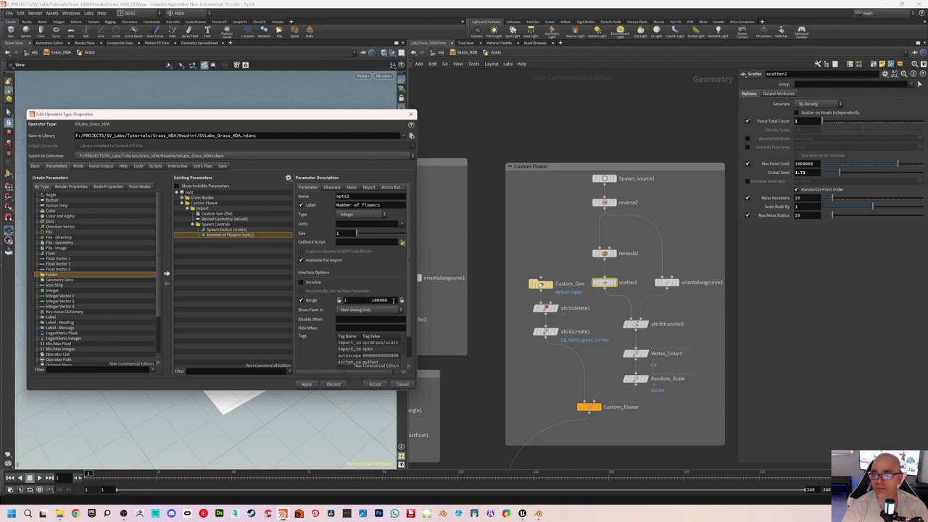
Step: Set the upper range limit of Number of Flowers to 5 and apply
drag(392, 299, 369, 300)
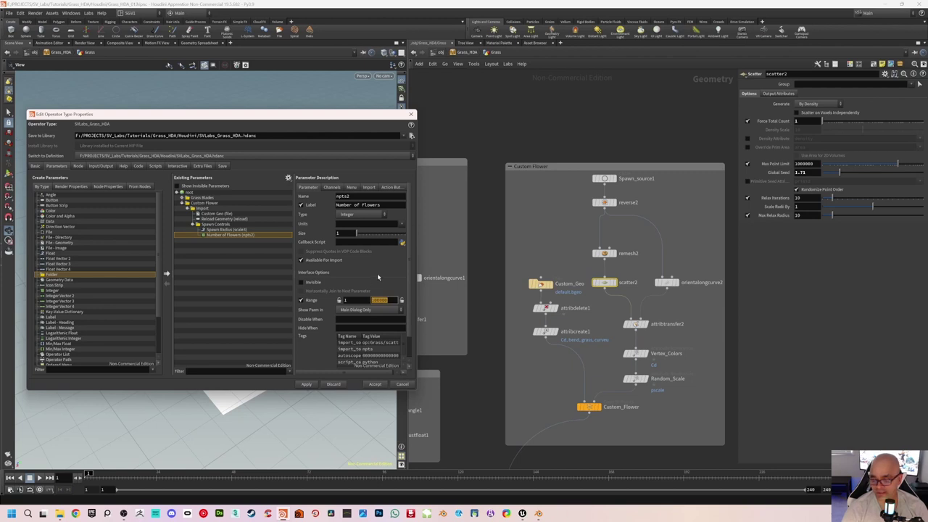
text(5)
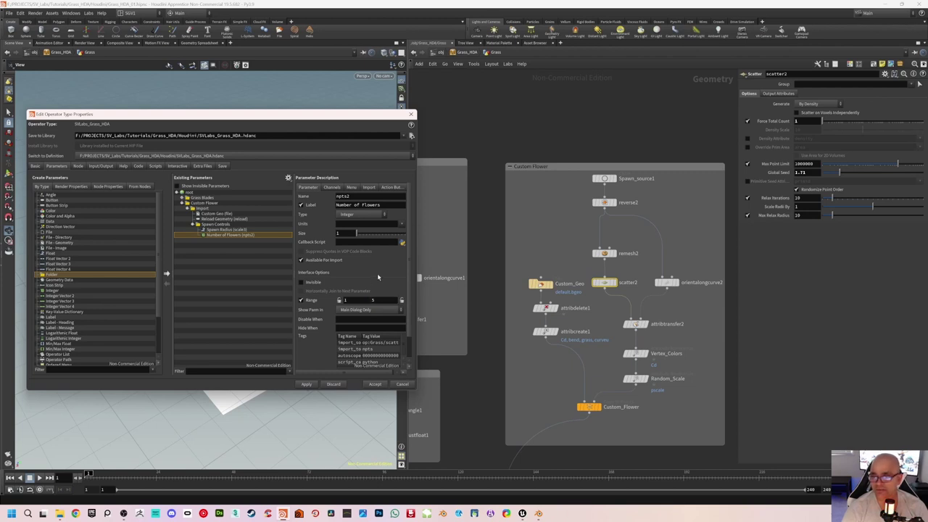
click(312, 385)
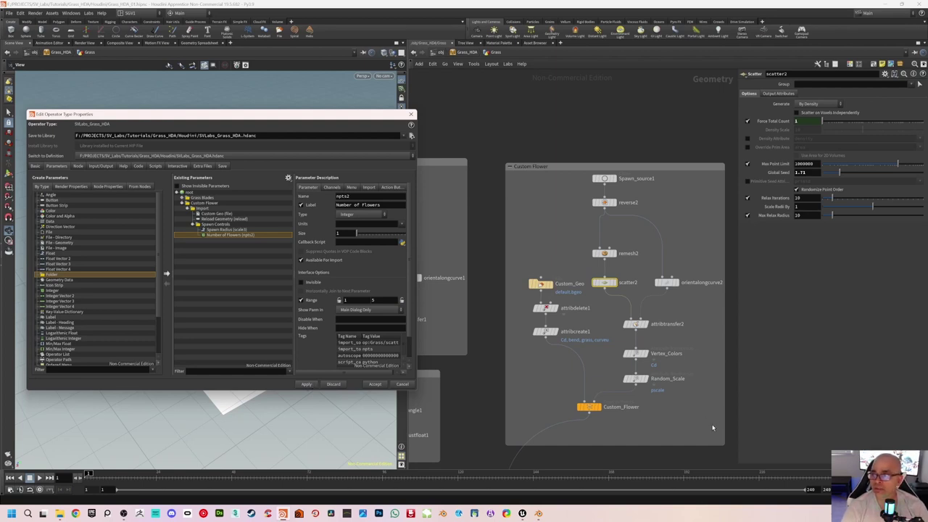
Step: Move the OBJ Export folder out of Grass Blades to the root level, directly below the Custom Flower folder
middle_drag(597, 375, 596, 341)
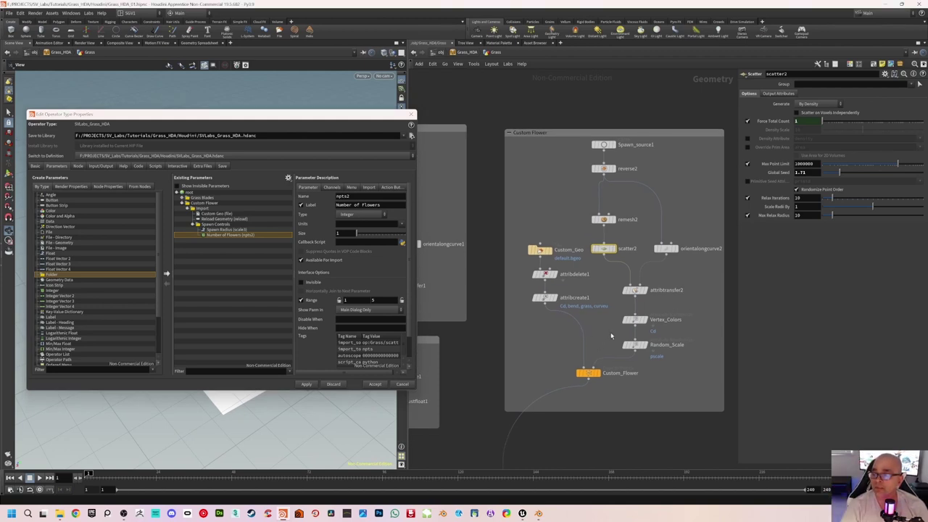
middle_drag(620, 300, 617, 303)
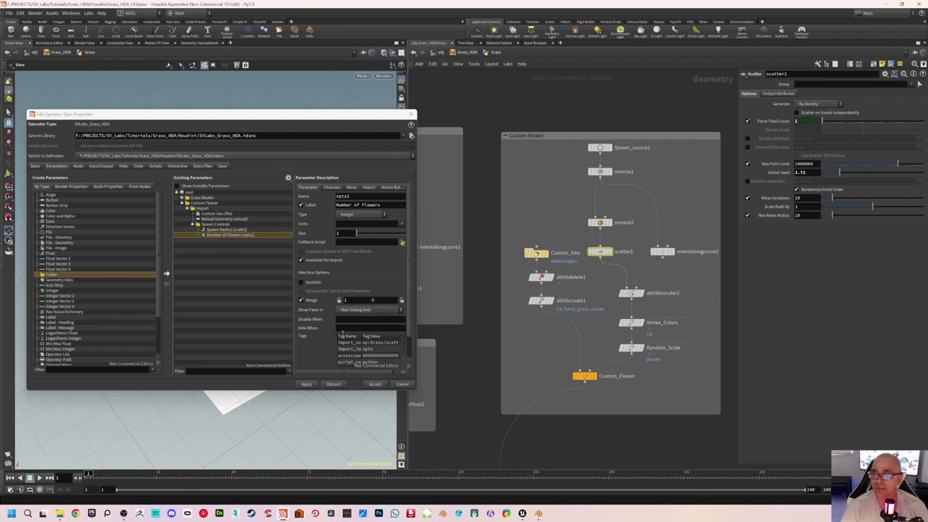
middle_drag(470, 399, 576, 240)
scroll(576, 240, down, 3)
middle_drag(576, 362, 536, 262)
scroll(576, 319, up, 2)
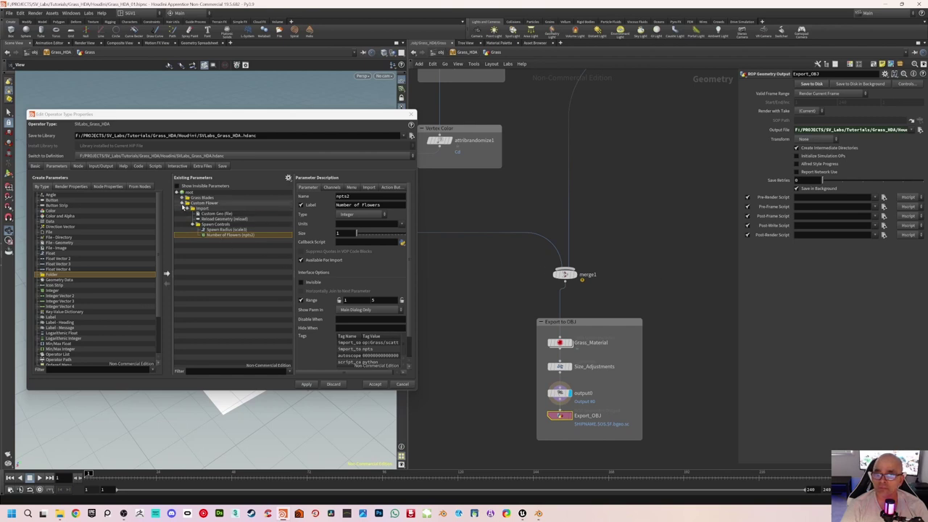
click(183, 204)
click(183, 198)
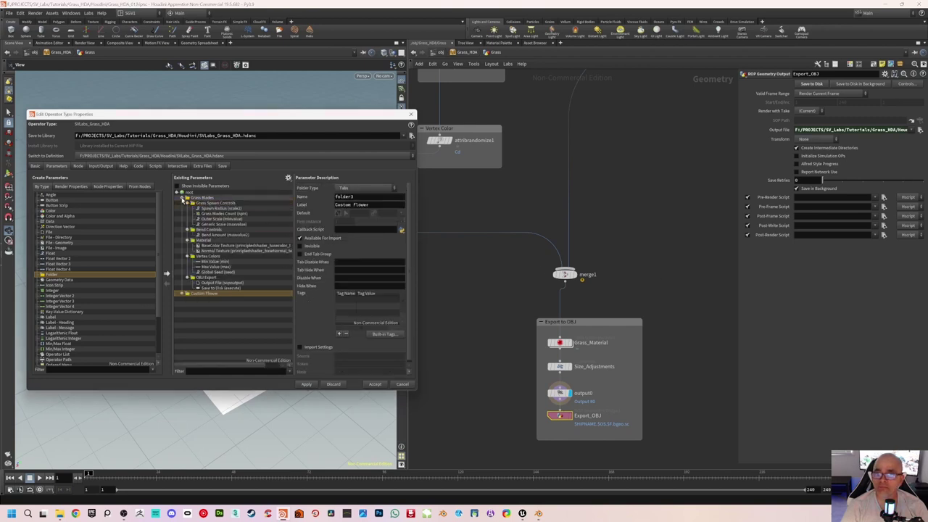
click(208, 278)
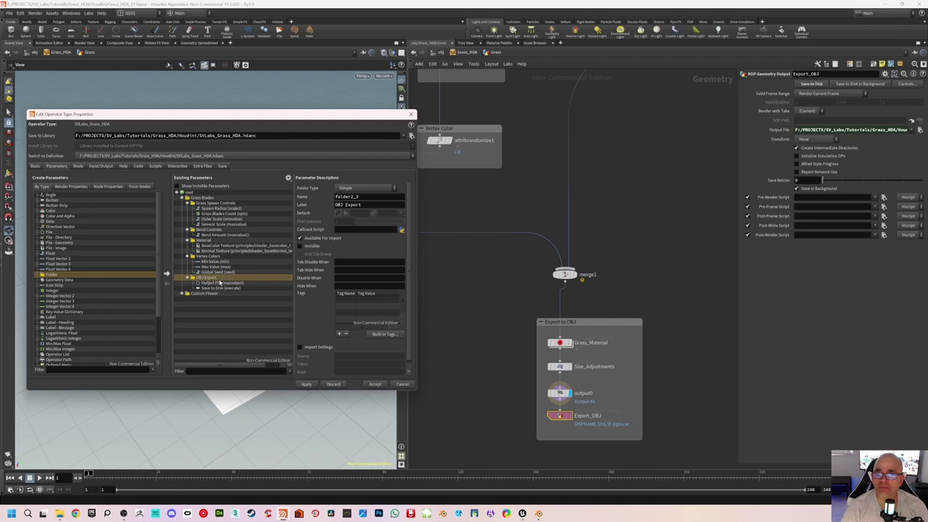
drag(208, 281, 191, 196)
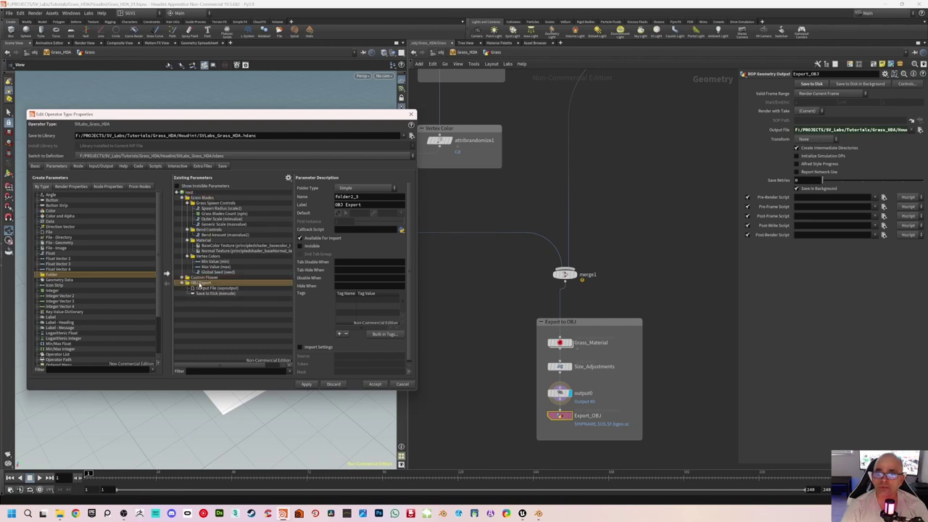
click(183, 198)
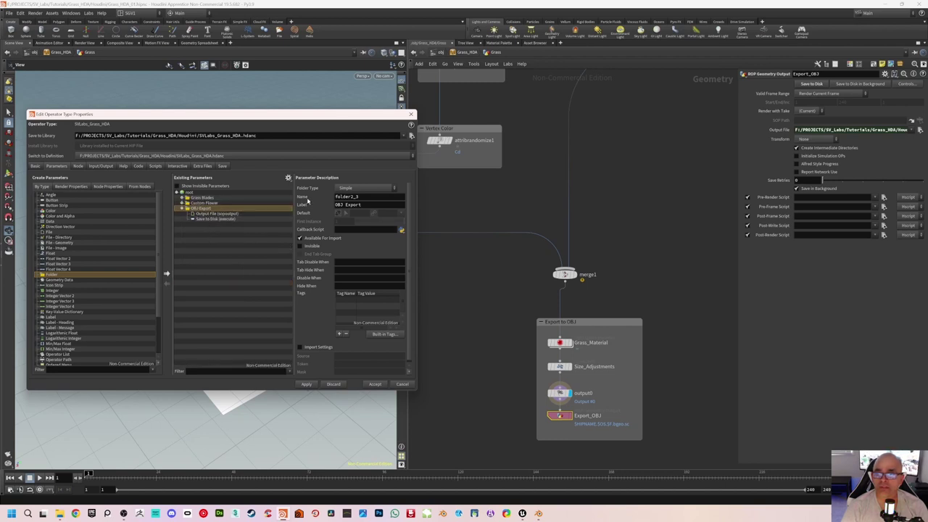
Step: Change the Custom Flower folder's type to Simple, then apply and accept the operator type properties
click(203, 203)
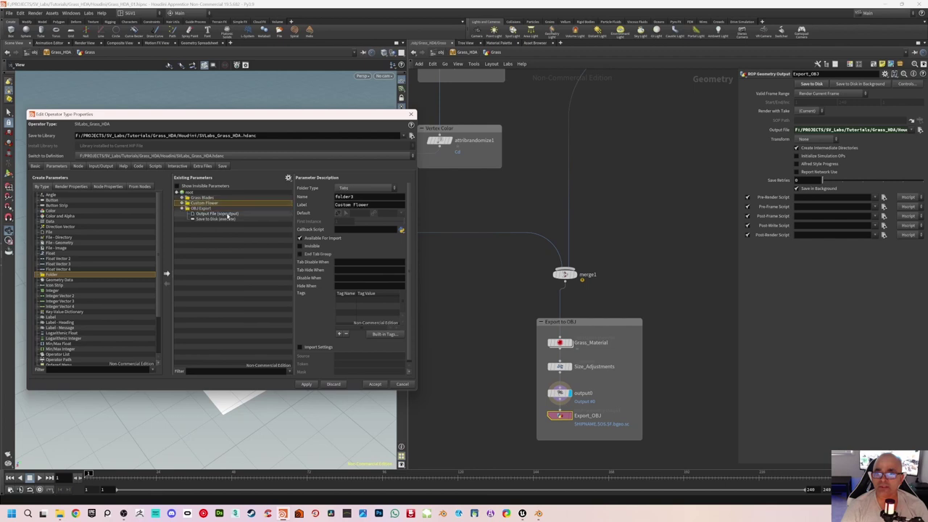
click(362, 188)
click(348, 205)
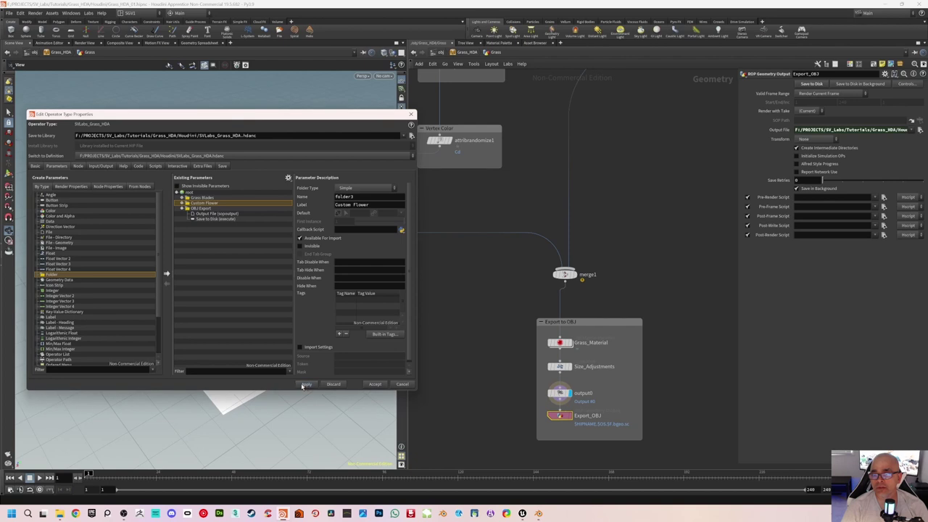
click(374, 385)
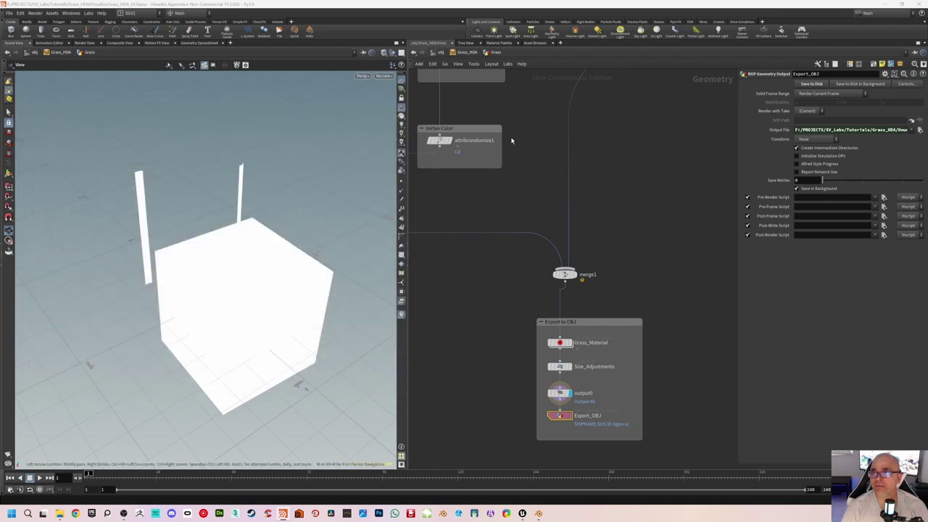
Step: Return to the object level and save the Grass_HDA node's asset definition to its library
click(443, 53)
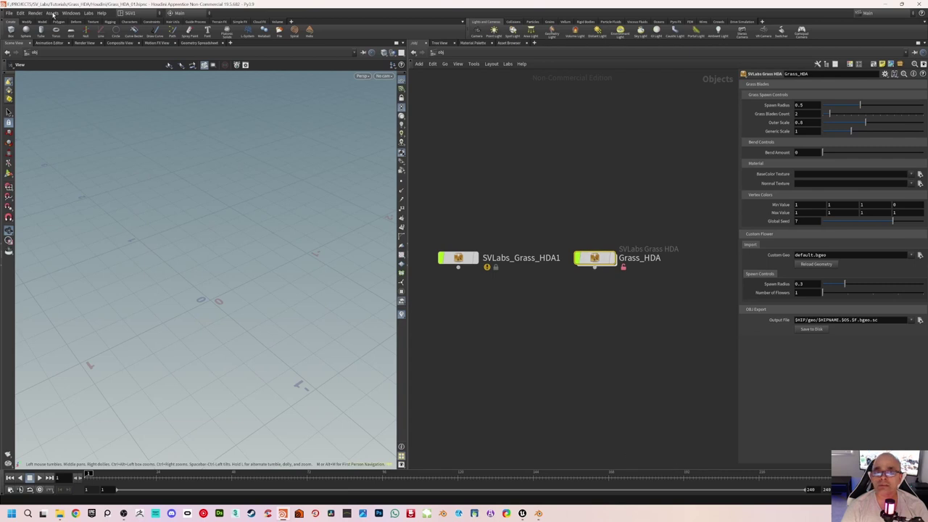
click(52, 15)
click(158, 59)
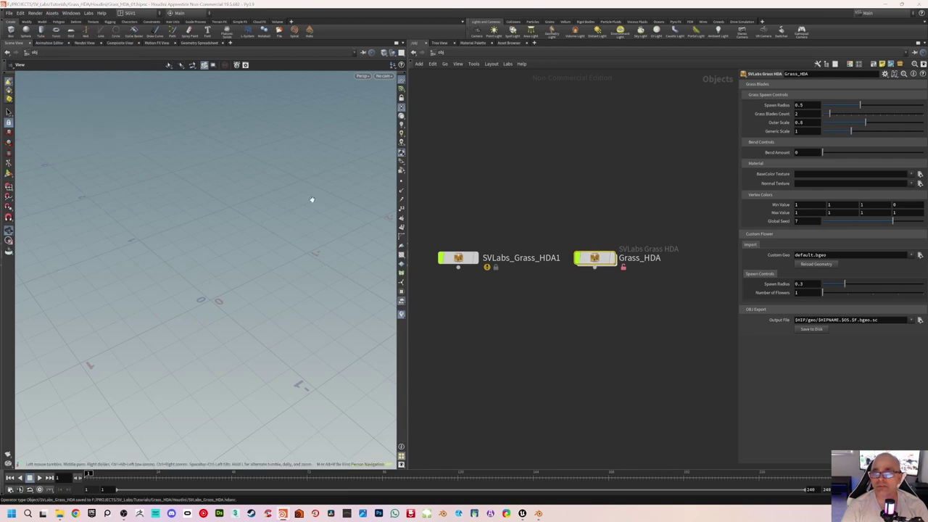
Step: Select the SVLabs_Grass_HDA1 node and turn on its display in the viewport
click(467, 259)
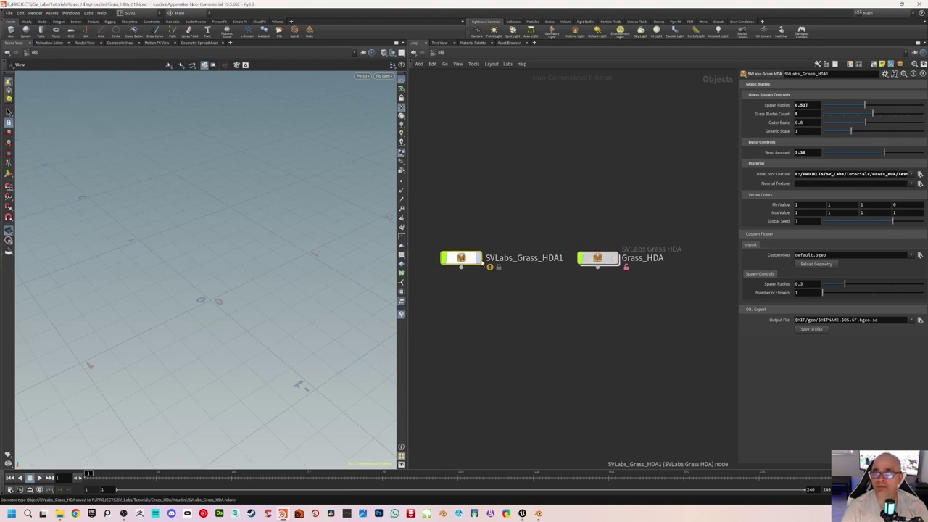
click(479, 259)
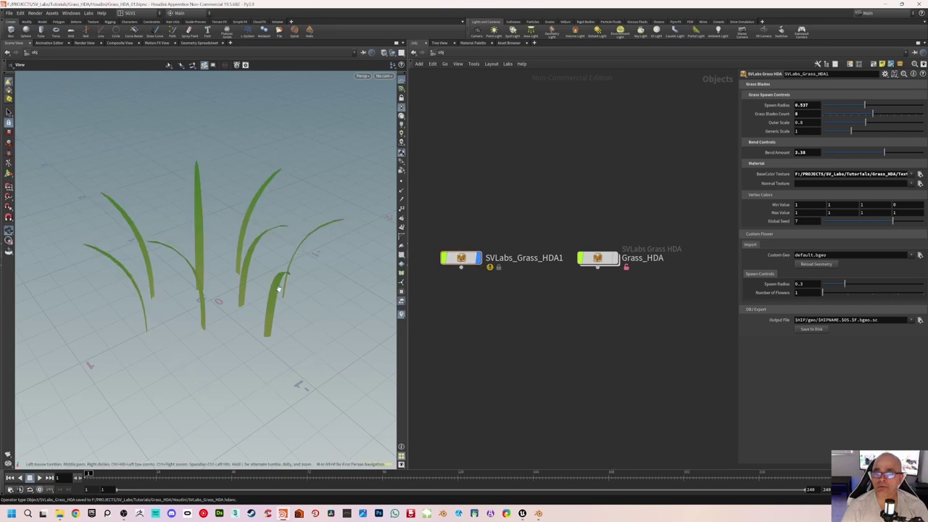
Step: Load Flower_01_HoudiniImport.obj from the Grass_HDA/Houdini project folder as the Custom Geo of SVLabs_Grass_HDA1
drag(278, 288, 232, 258)
click(468, 261)
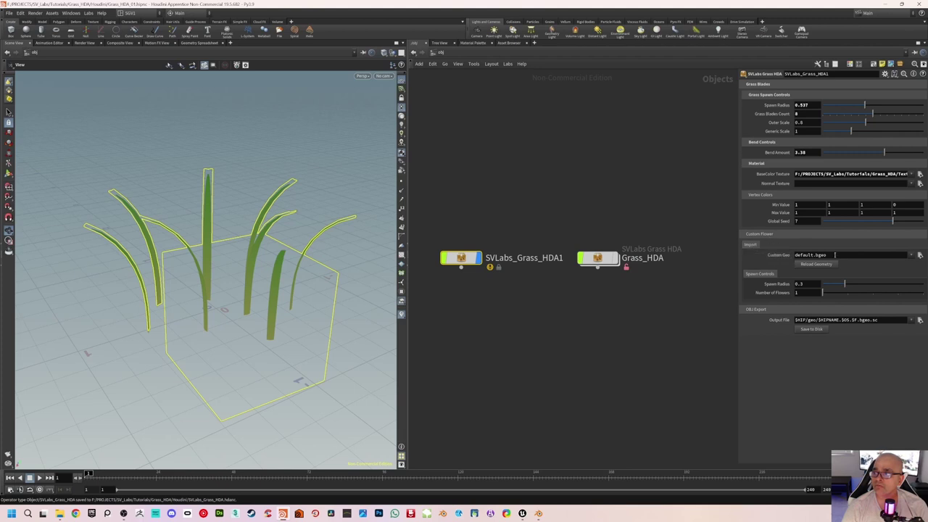
click(920, 256)
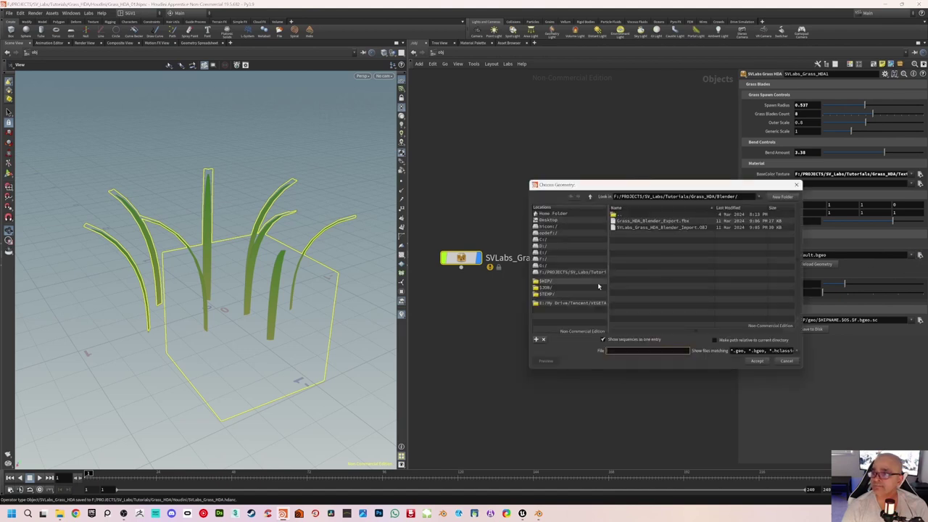
click(545, 259)
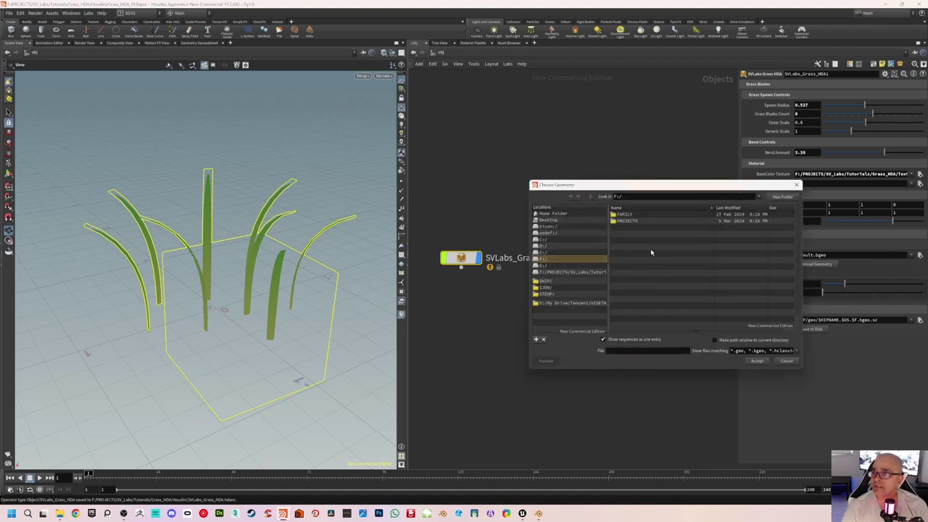
double_click(634, 221)
double_click(635, 244)
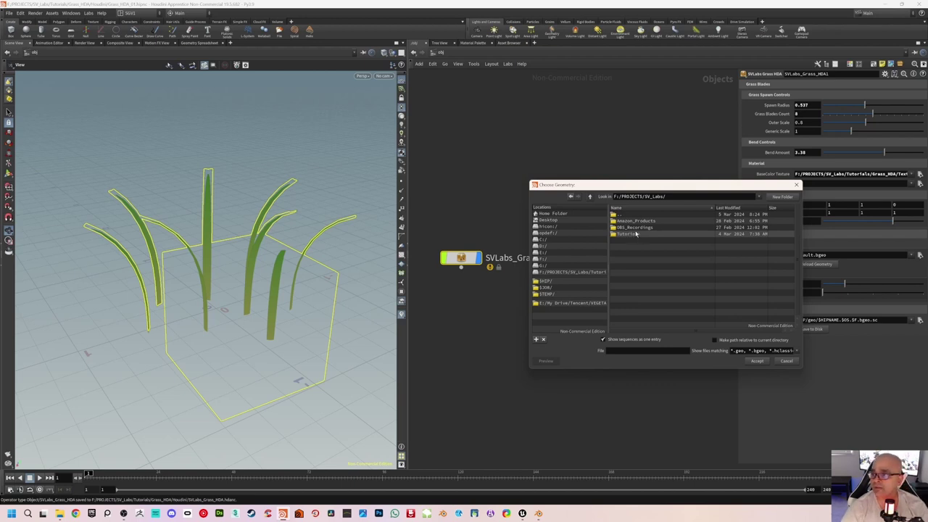
double_click(637, 235)
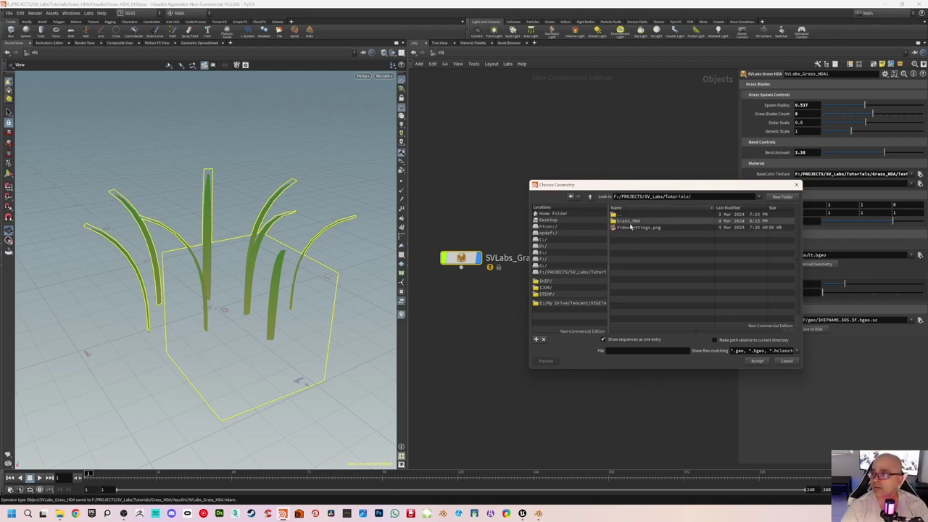
double_click(633, 227)
double_click(628, 247)
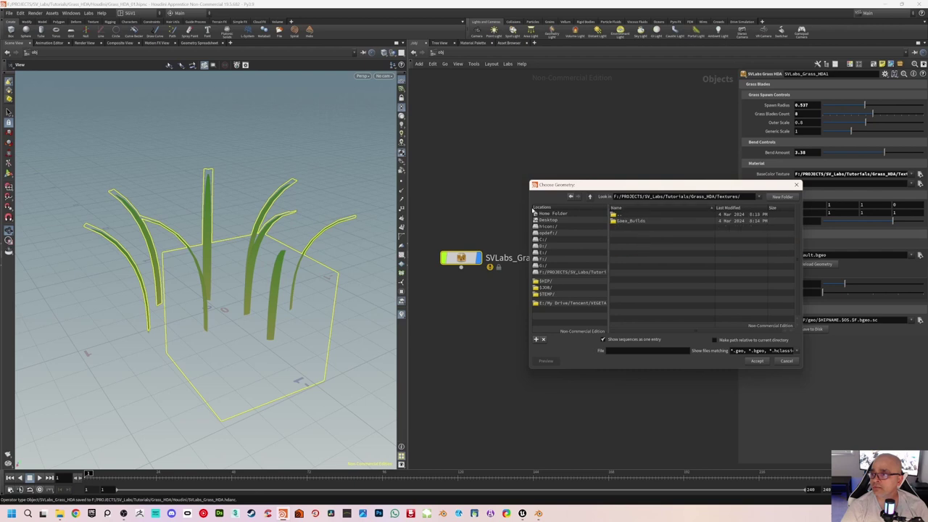
click(589, 197)
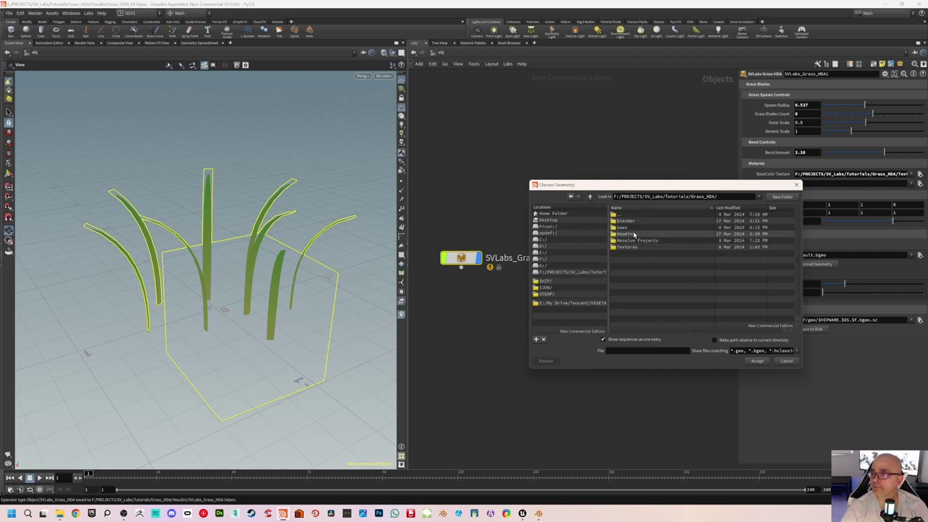
double_click(626, 234)
click(649, 227)
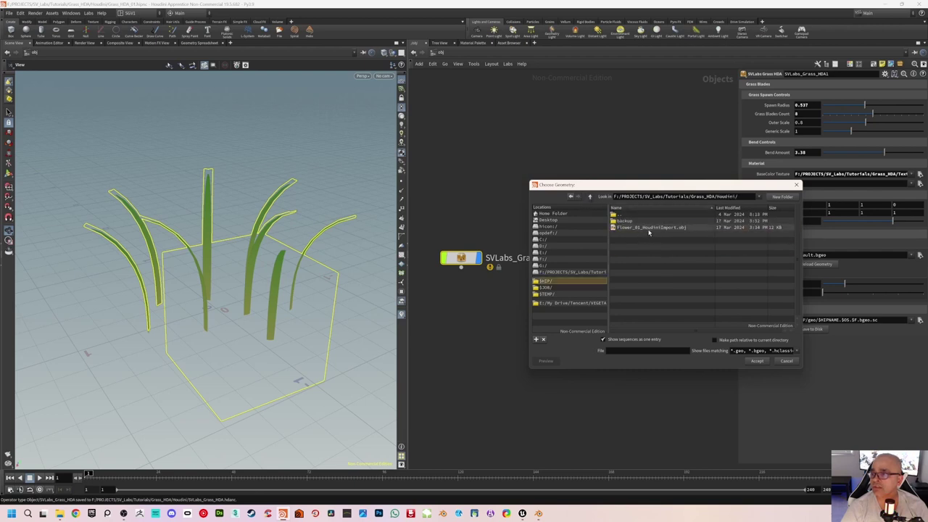
click(758, 360)
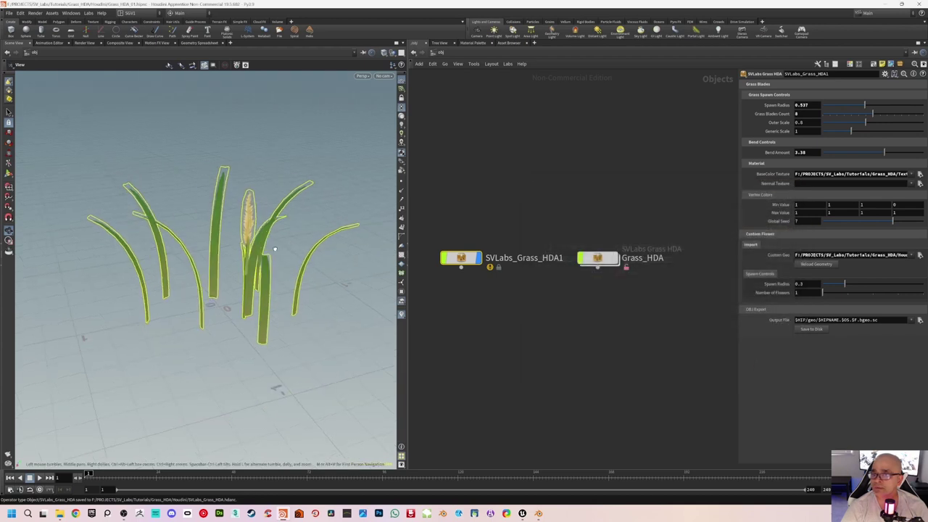
Step: Set the custom flower's Number of Flowers to 3 and its Spawn Radius to about 0.321
drag(290, 234, 255, 263)
scroll(245, 250, up, 3)
click(456, 260)
scroll(242, 282, up, 3)
scroll(255, 263, down, 5)
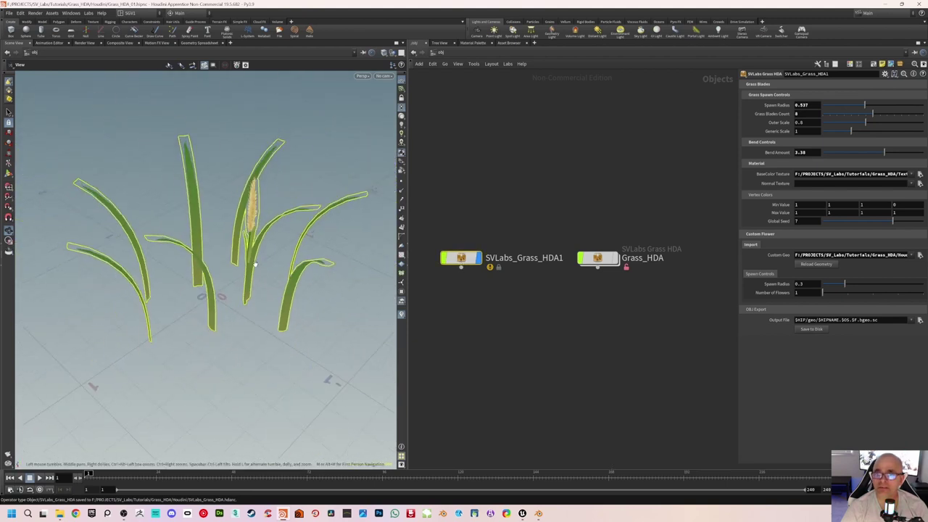
click(540, 217)
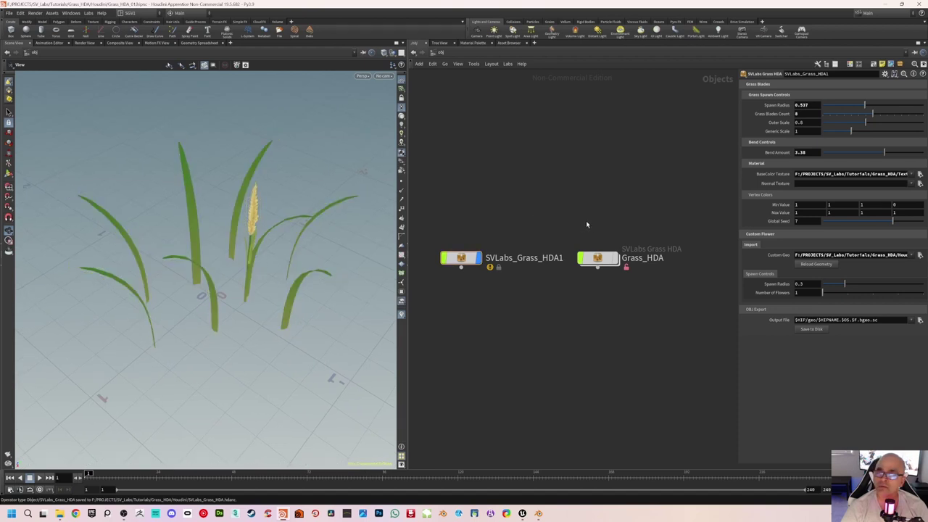
drag(824, 295, 849, 285)
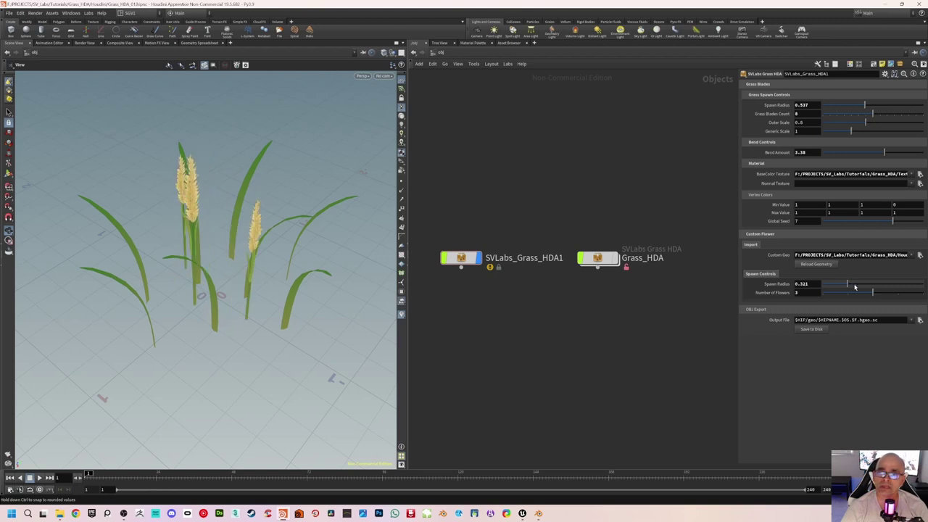
Step: Reduce the custom flower's Spawn Radius to about 0.273 and inspect the plant from several angles
drag(335, 264, 281, 276)
scroll(417, 270, up, 1)
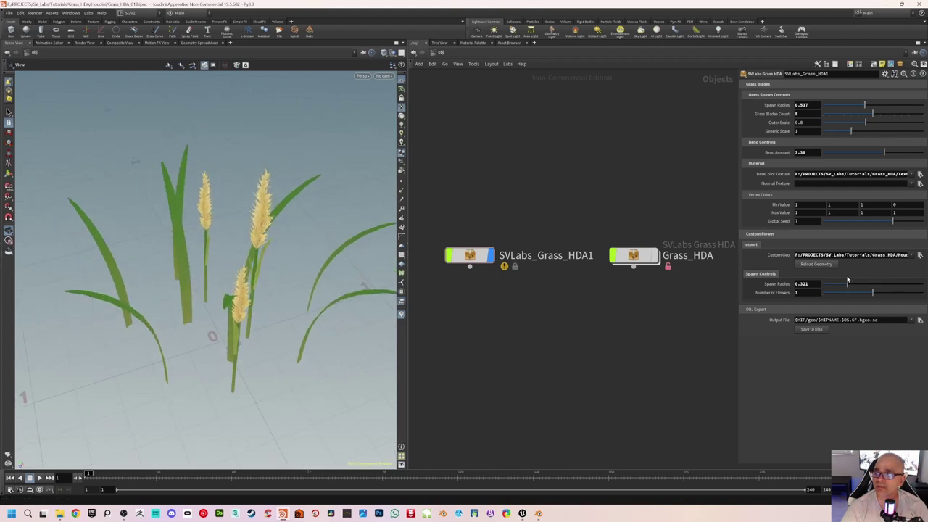
drag(848, 281, 843, 285)
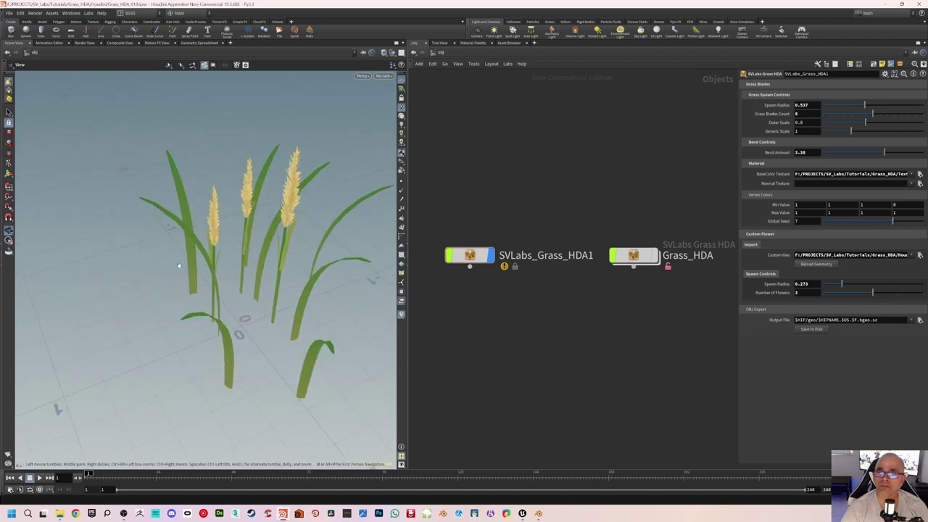
drag(276, 273, 211, 239)
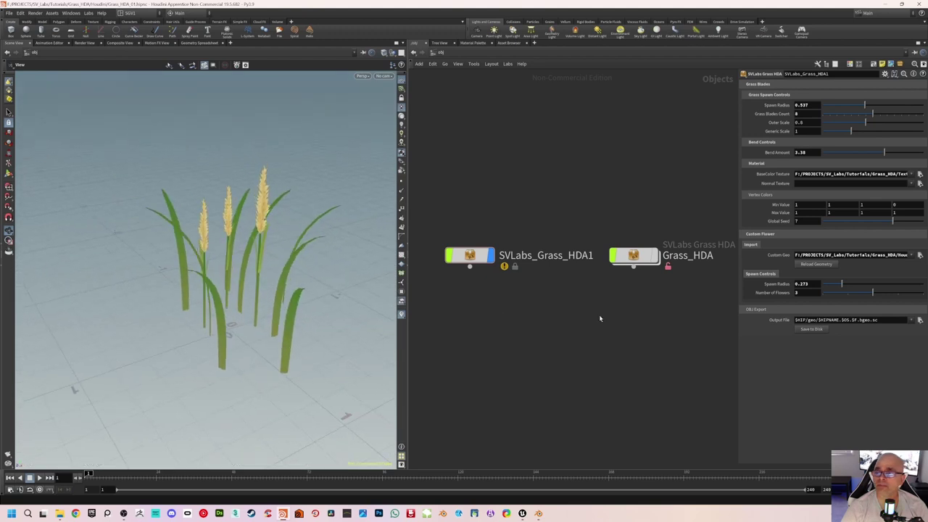
scroll(533, 220, down, 2)
Step: Set the OBJ Export output file to SVLabs_Grass_HDA_Blender_Import.OBJ in the Grass_HDA/Blender folder and save the geometry to disk
click(491, 245)
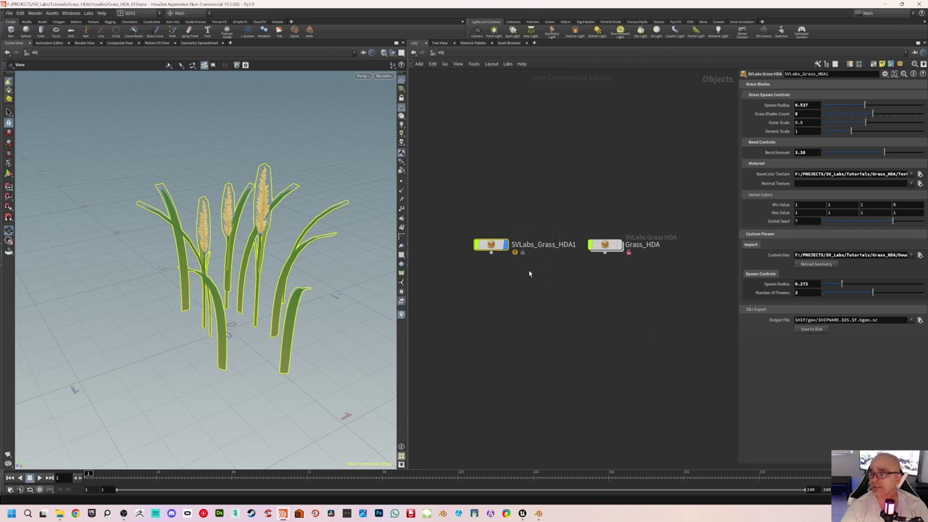
scroll(511, 241, up, 2)
scroll(518, 240, down, 1)
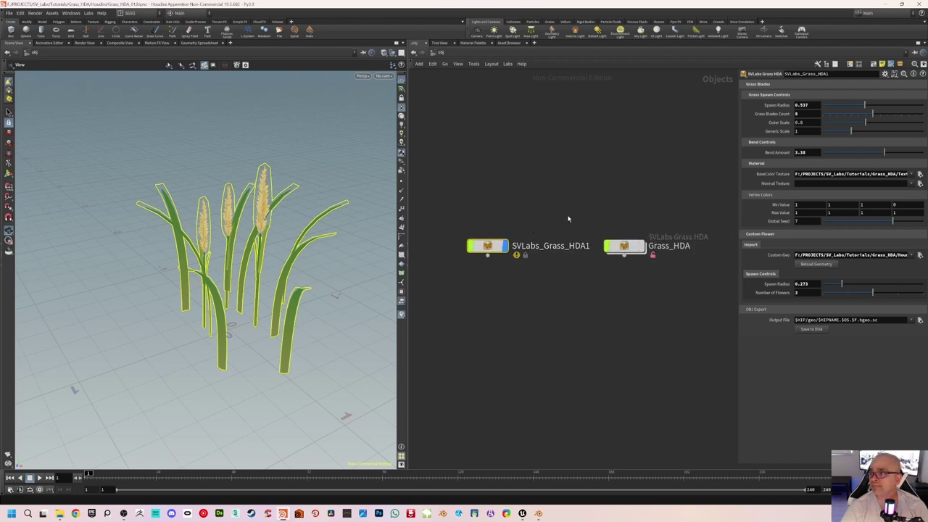
middle_drag(569, 219, 558, 231)
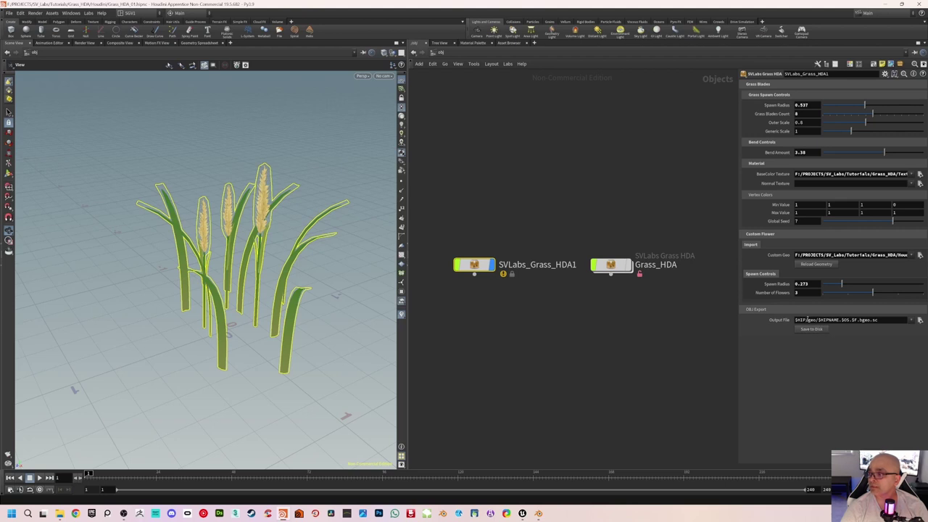
click(919, 320)
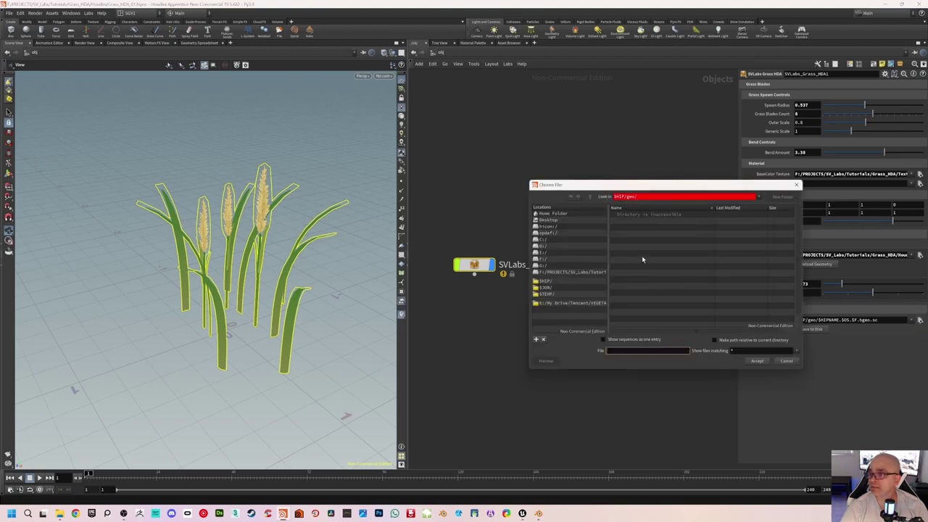
click(549, 260)
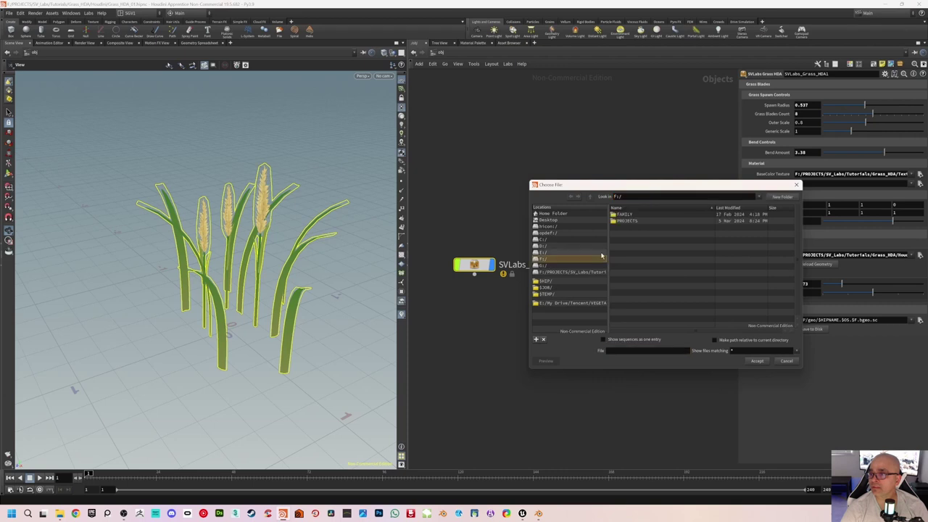
double_click(624, 222)
double_click(632, 244)
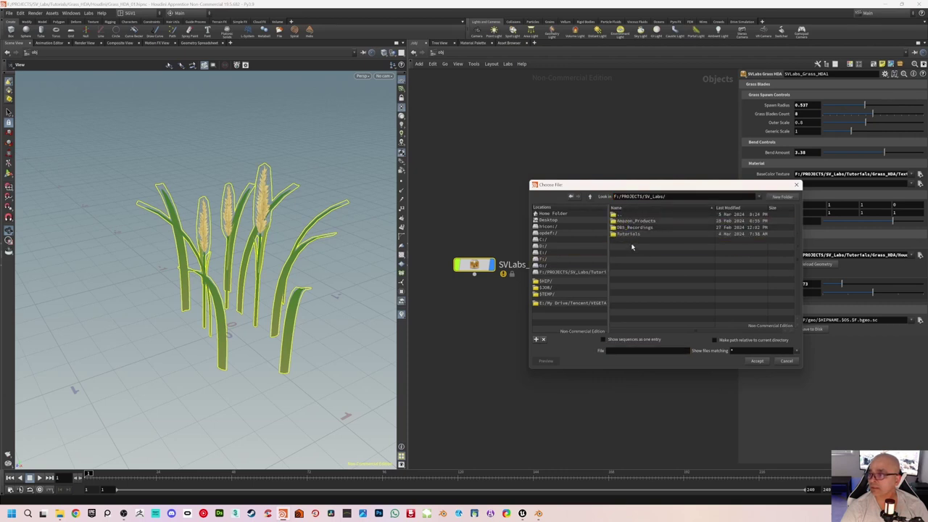
double_click(631, 234)
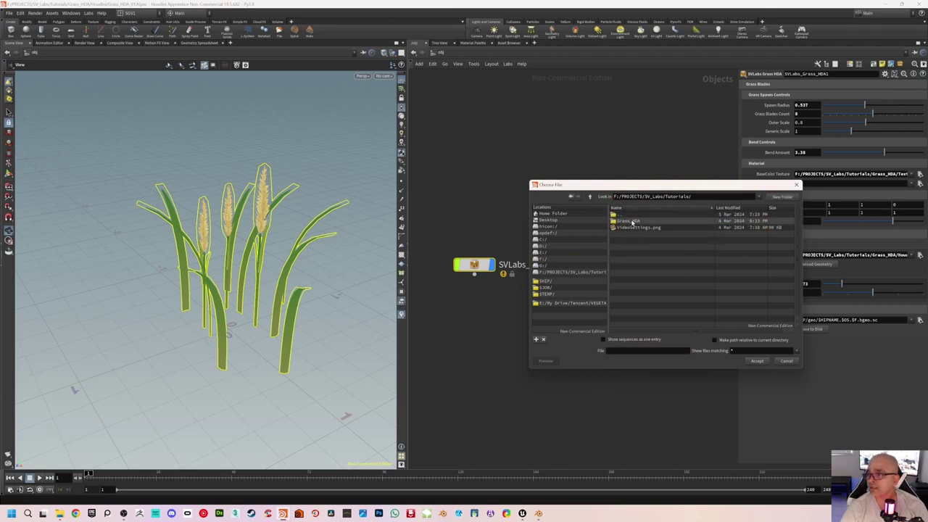
double_click(634, 222)
double_click(628, 220)
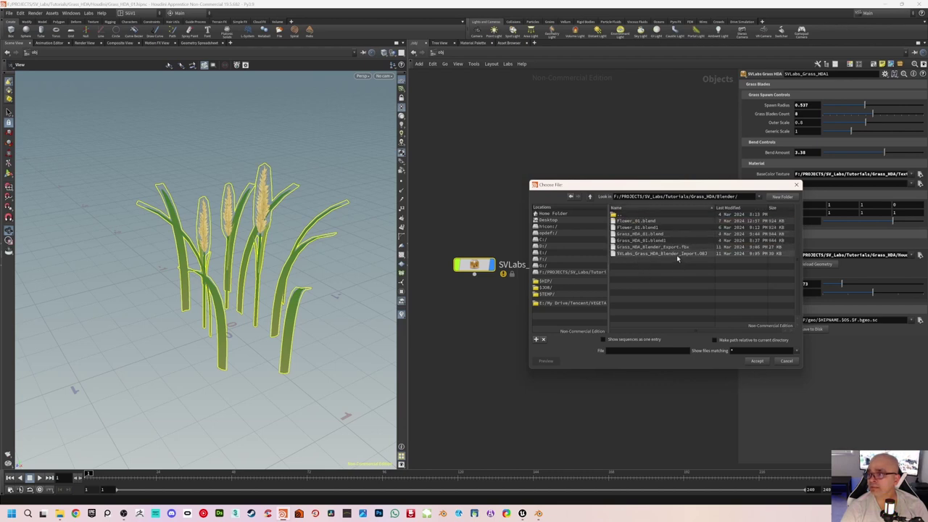
click(677, 254)
click(757, 360)
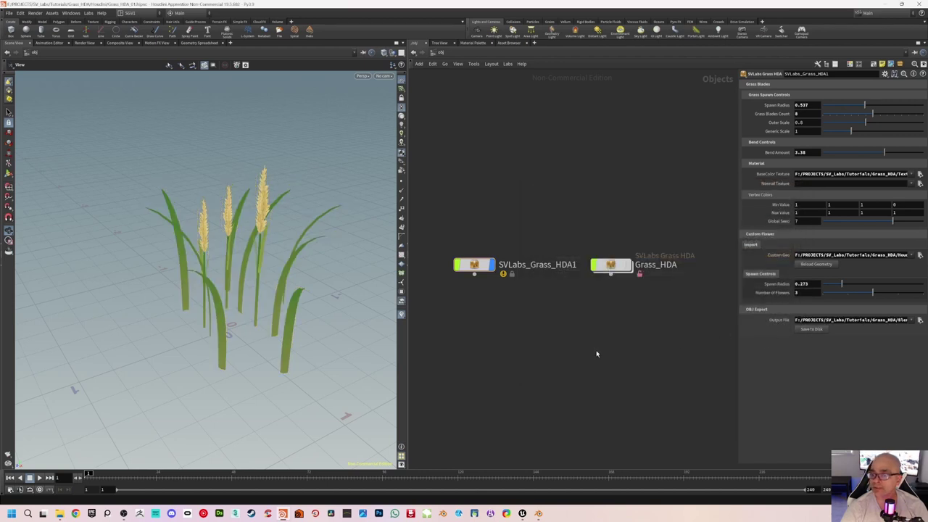
Step: Switch to Blender and start a new General scene, discarding the unsaved changes to Flower_01.blend
click(541, 514)
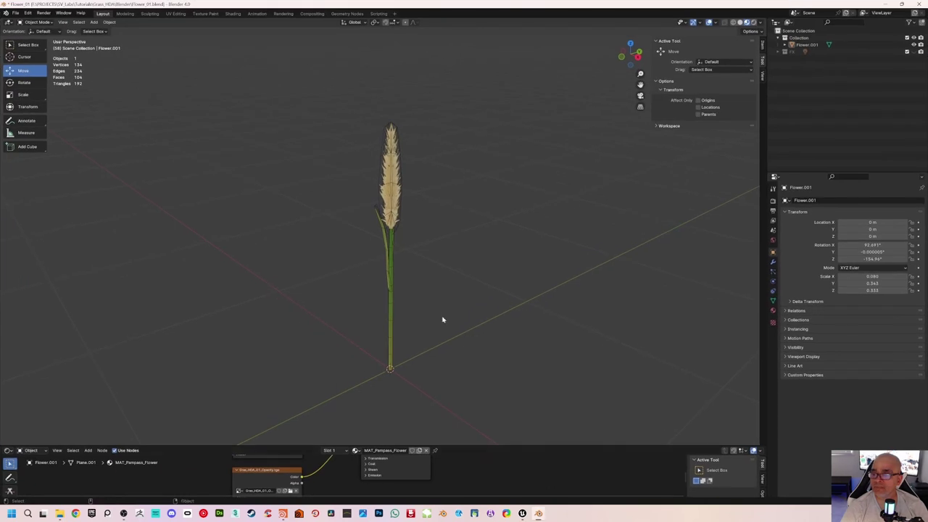
click(7, 13)
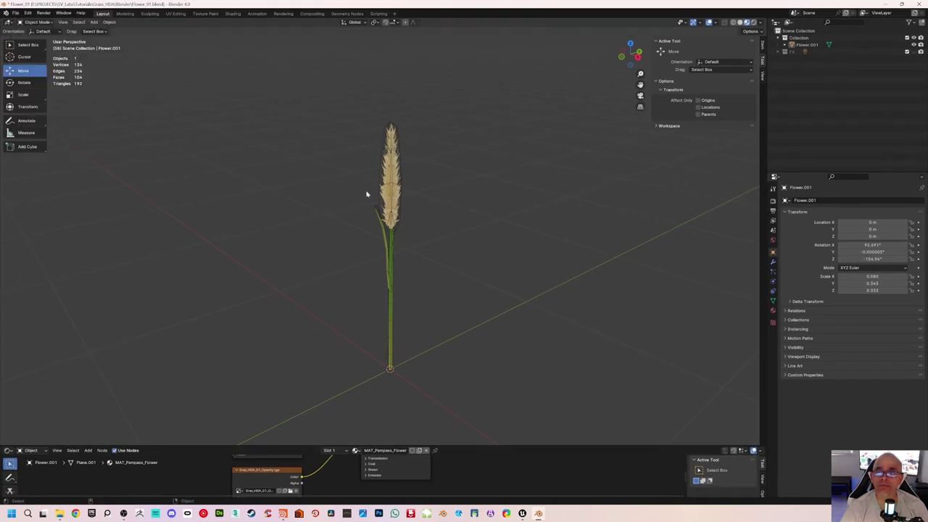
click(15, 13)
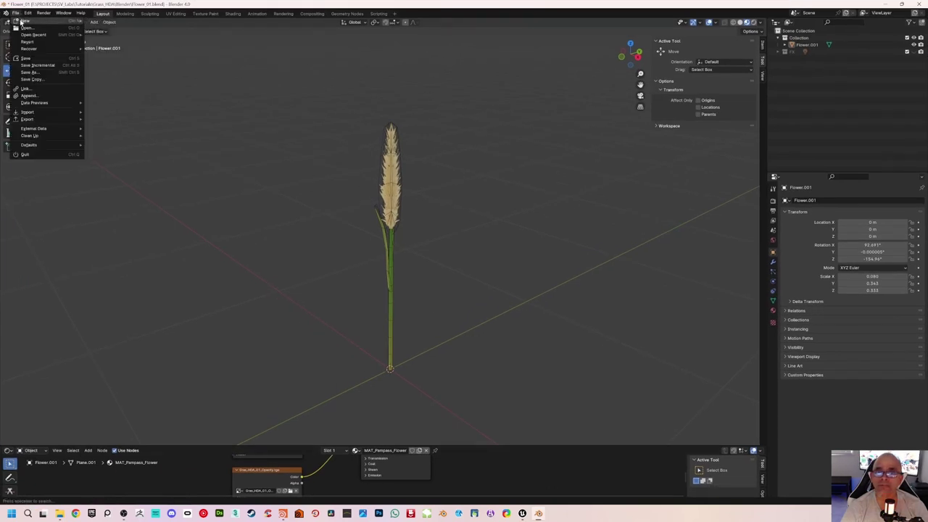
mouse_move(43, 21)
click(113, 21)
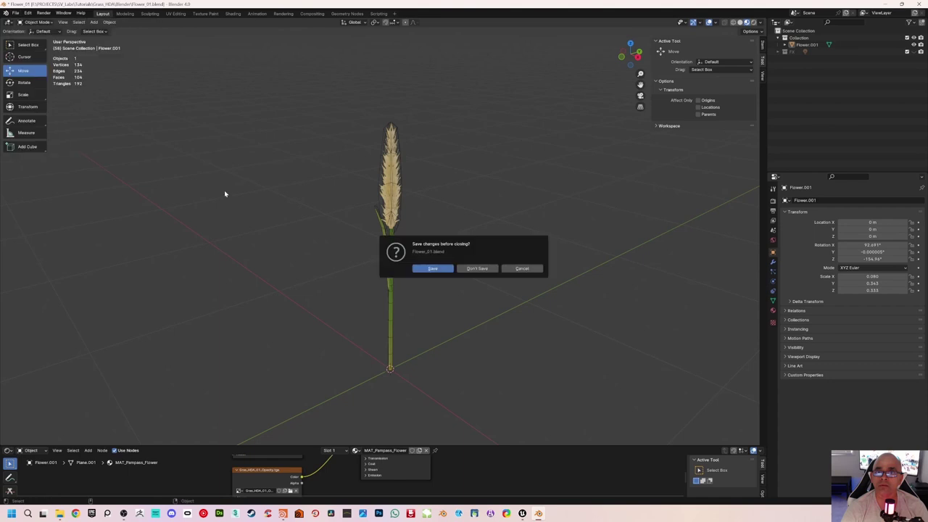
click(476, 269)
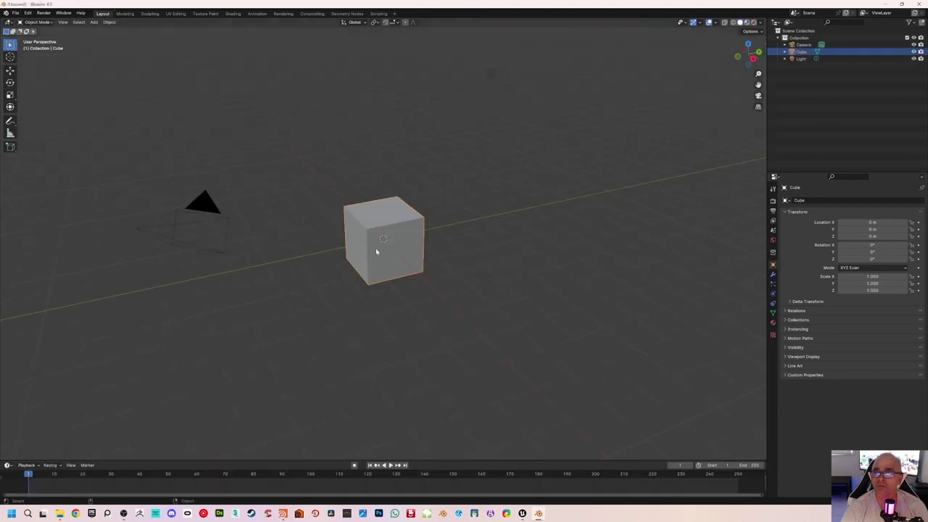
Step: Hide the default cube, camera and light in the viewport
click(914, 52)
click(914, 44)
click(913, 59)
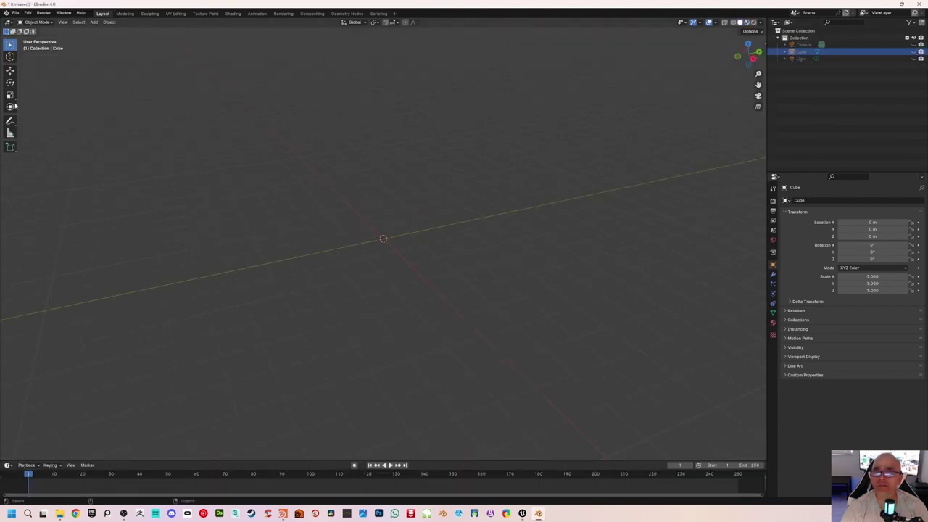
Step: Import SVLabs_Grass_HDA_Blender_Import.OBJ from the Grass_HDA/Blender folder as a Wavefront OBJ
click(15, 13)
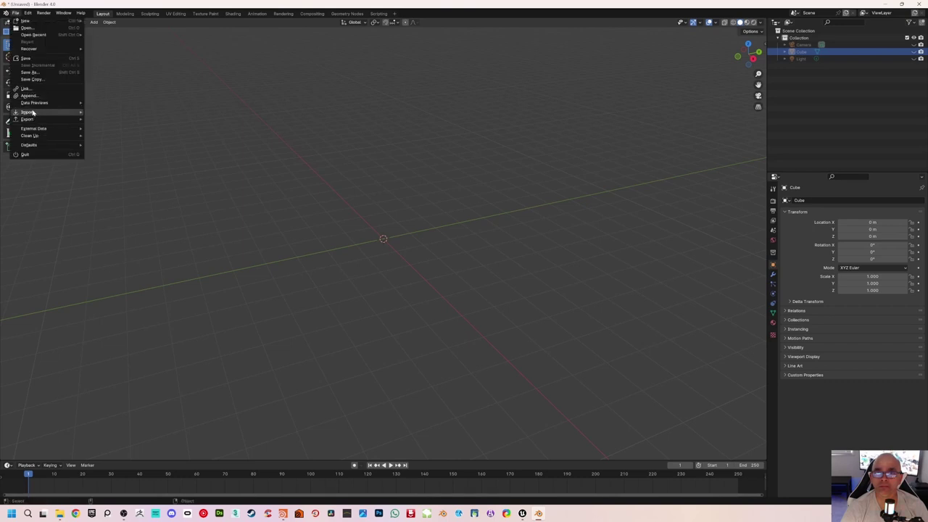
mouse_move(29, 112)
click(118, 139)
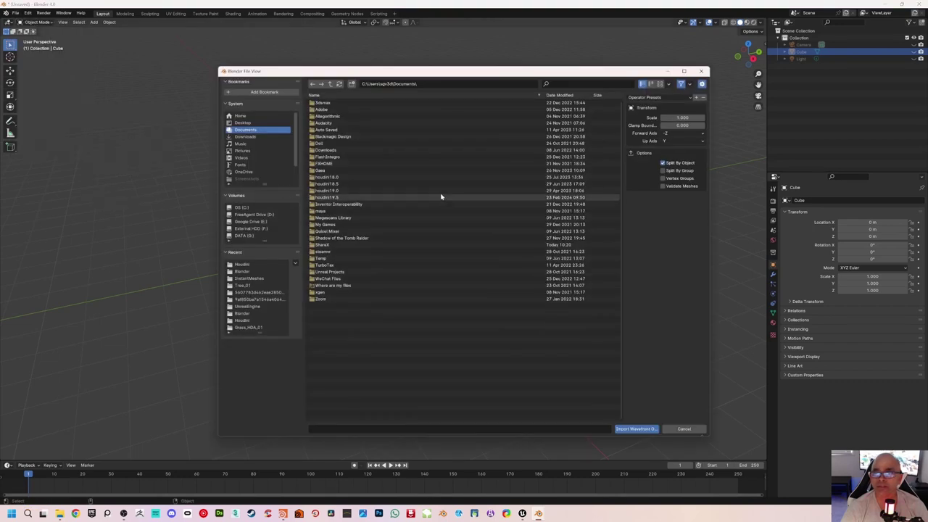
click(246, 272)
click(352, 103)
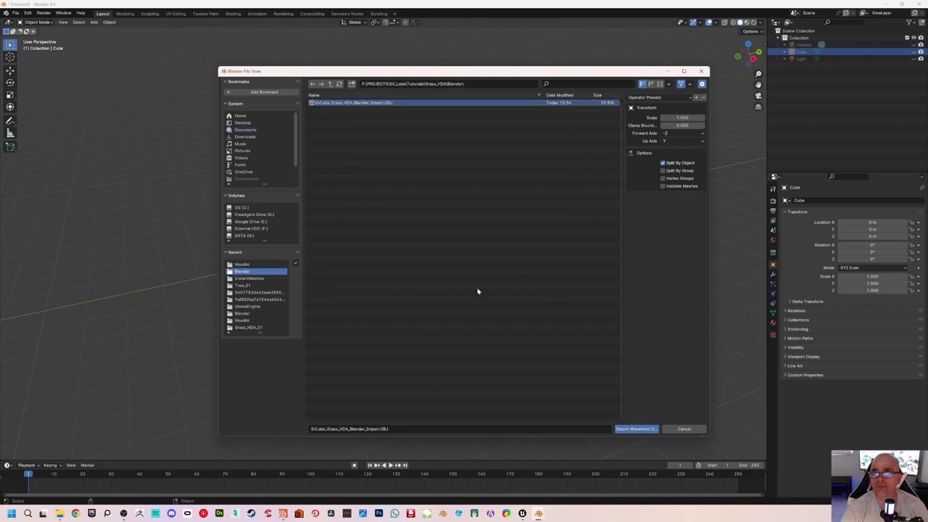
click(637, 429)
Step: Apply Shade Smooth to the imported grass and flower mesh
scroll(393, 194, up, 10)
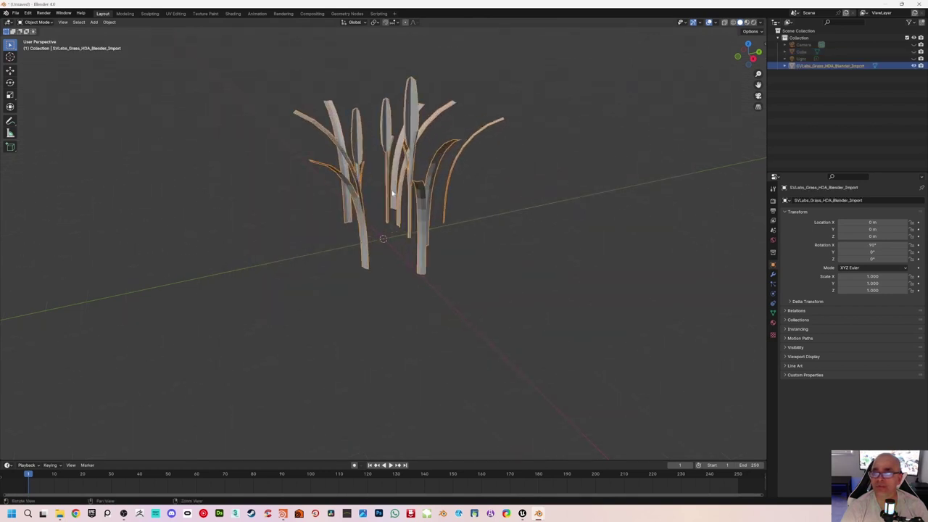
middle_drag(392, 194, 412, 234)
right_click(395, 195)
click(385, 194)
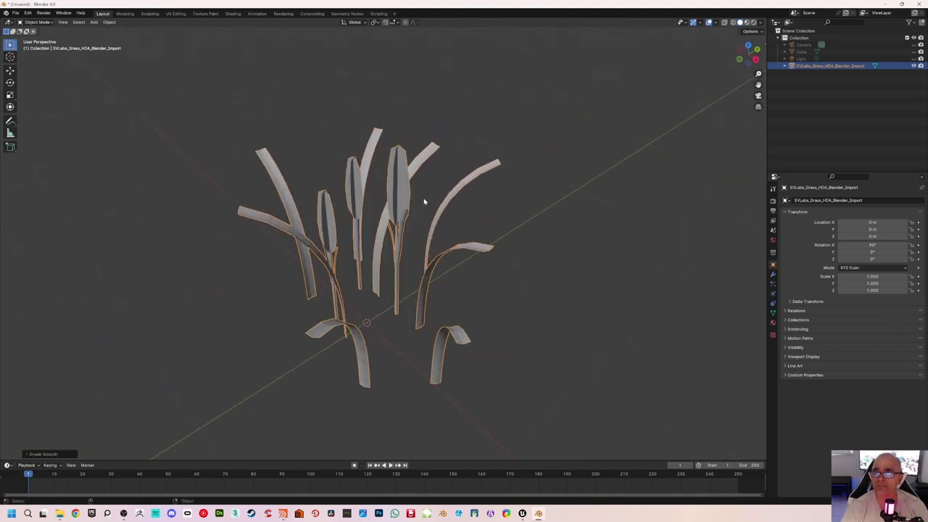
Step: Expand the Color Attributes of the imported grass mesh's object data
click(426, 196)
middle_drag(425, 196, 411, 212)
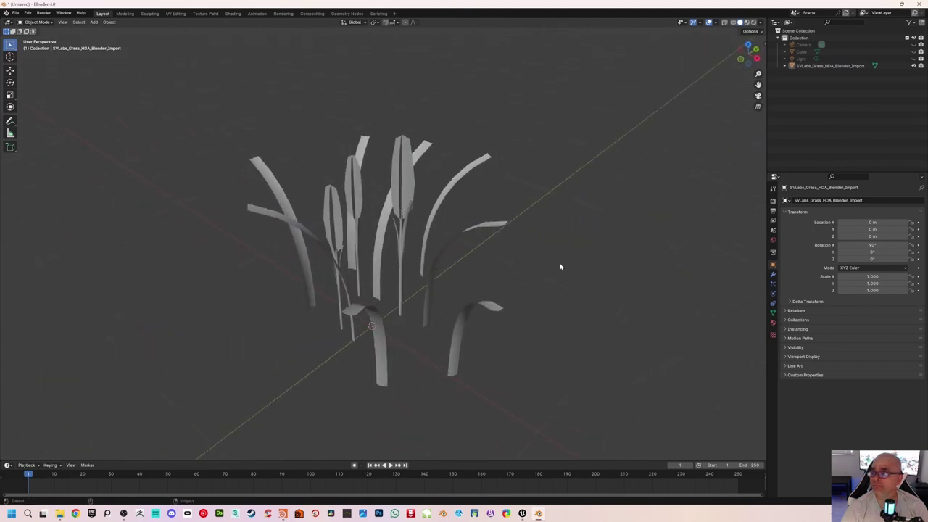
middle_drag(507, 303, 645, 298)
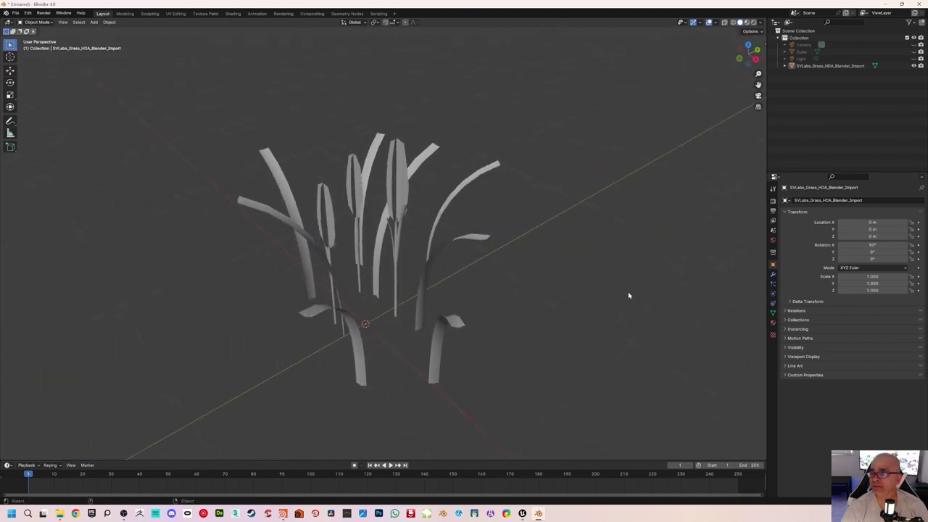
click(773, 312)
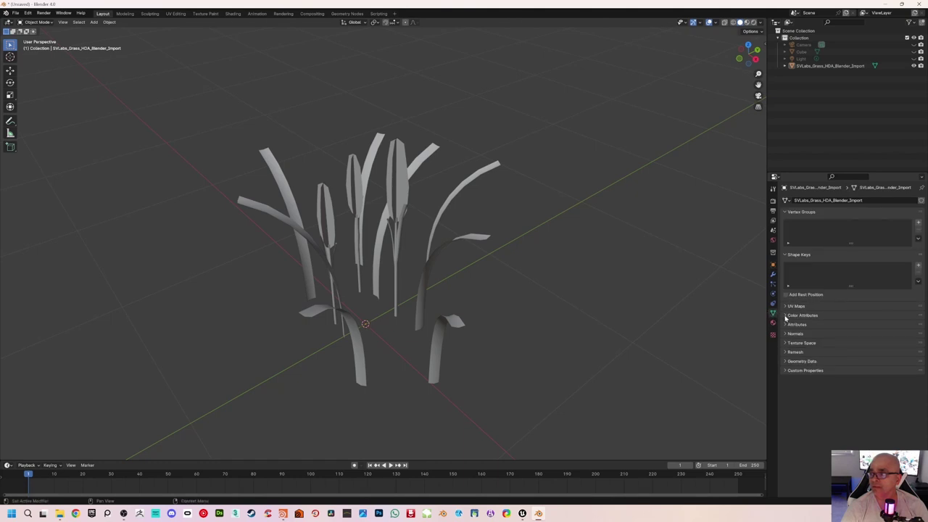
click(787, 316)
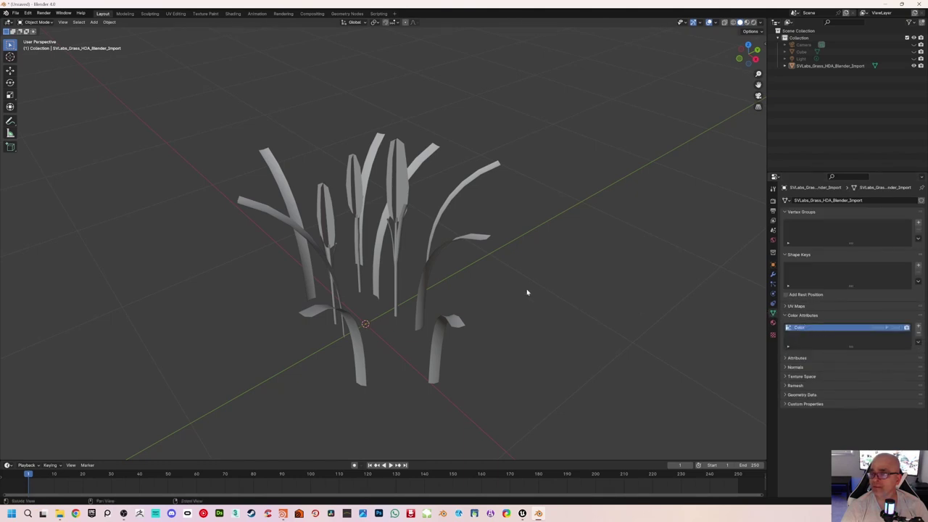
middle_drag(527, 292, 490, 278)
Step: Put the imported mesh in Vertex Paint mode and examine its vertex colours from several angles
click(37, 22)
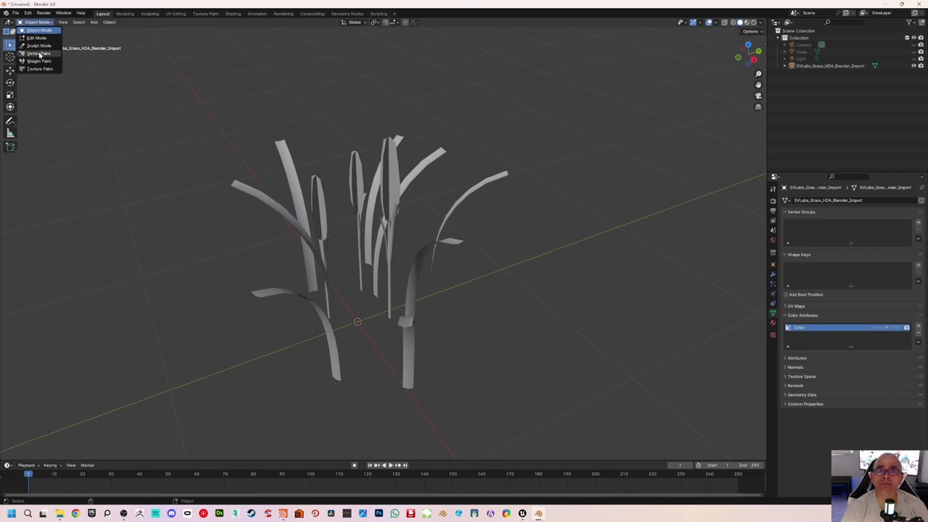
click(39, 54)
middle_drag(363, 218, 450, 218)
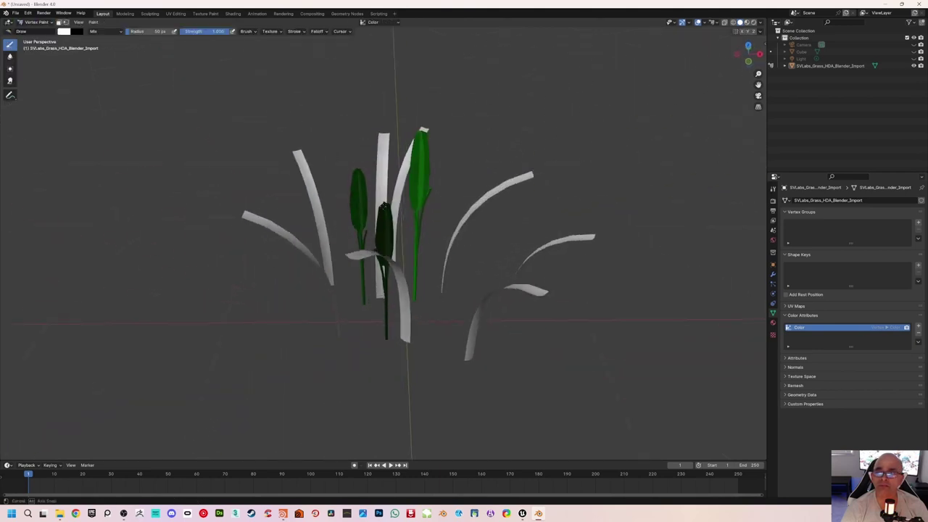
middle_drag(384, 207, 338, 203)
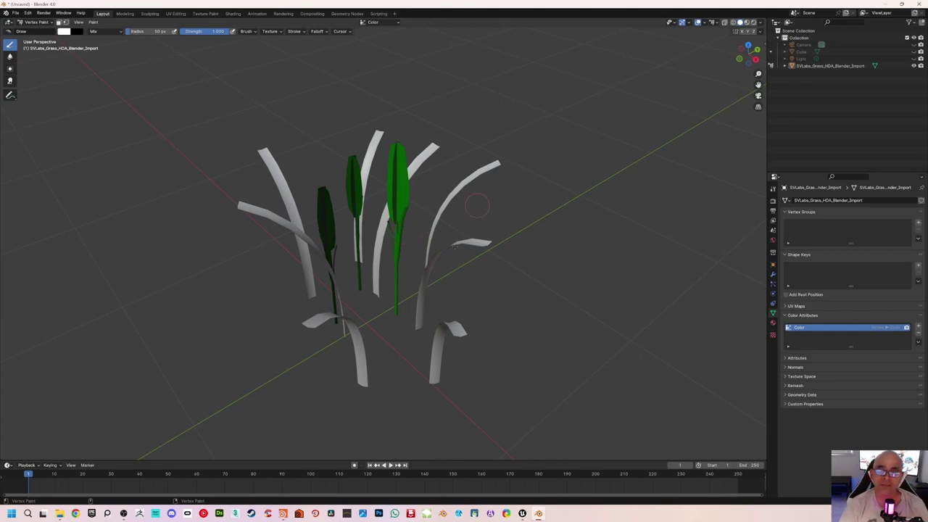
middle_drag(375, 256, 480, 324)
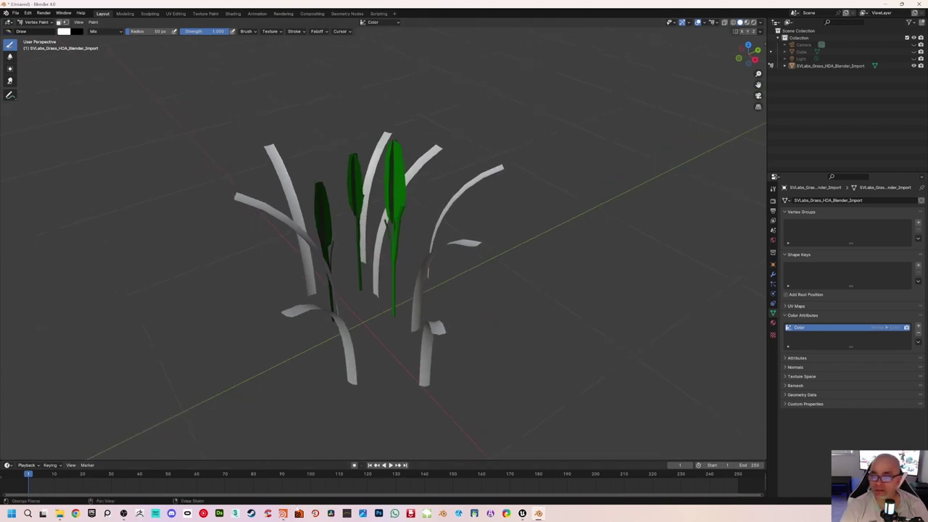
Step: Switch to Houdini and turn off Textures and turn on Geometry Color in the viewport's material display
click(283, 514)
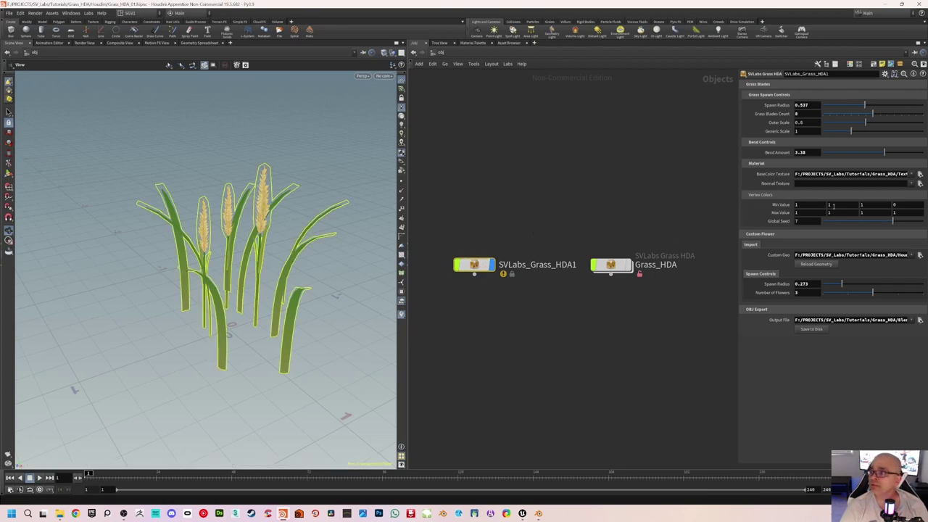
click(401, 152)
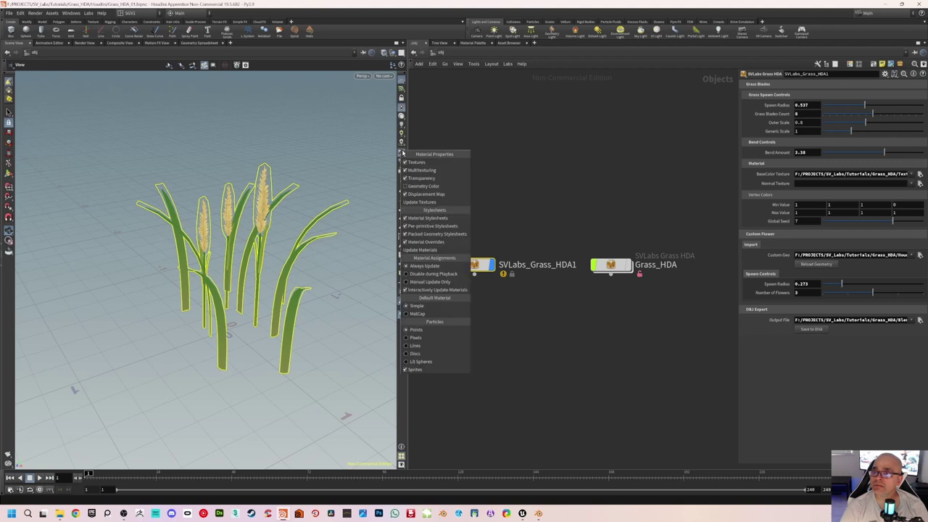
click(408, 158)
click(404, 156)
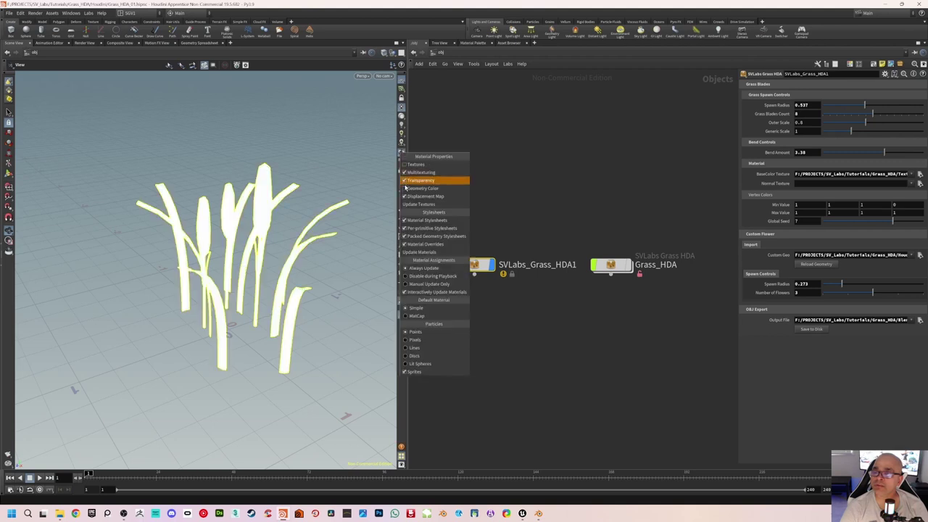
click(464, 187)
drag(283, 227, 223, 228)
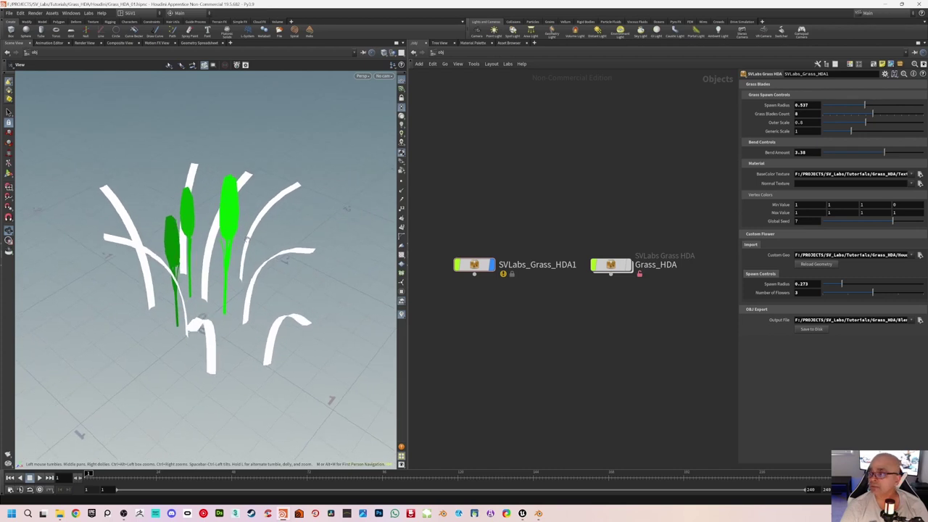
drag(212, 267, 208, 266)
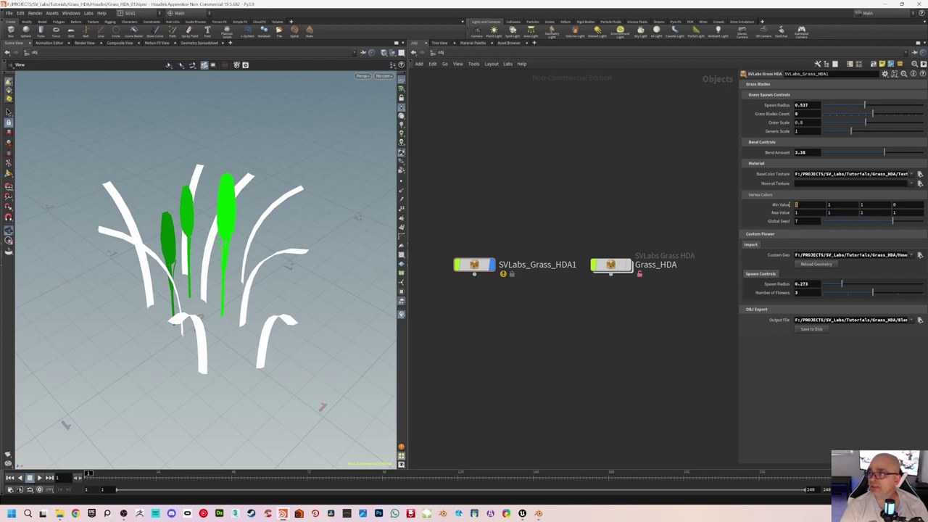
Step: Set the first and third Vertex Colors components to 0 in both Min Value and Max Value on SVLabs_Grass_HDA1
click(804, 214)
key(BackSpace)
text(0)
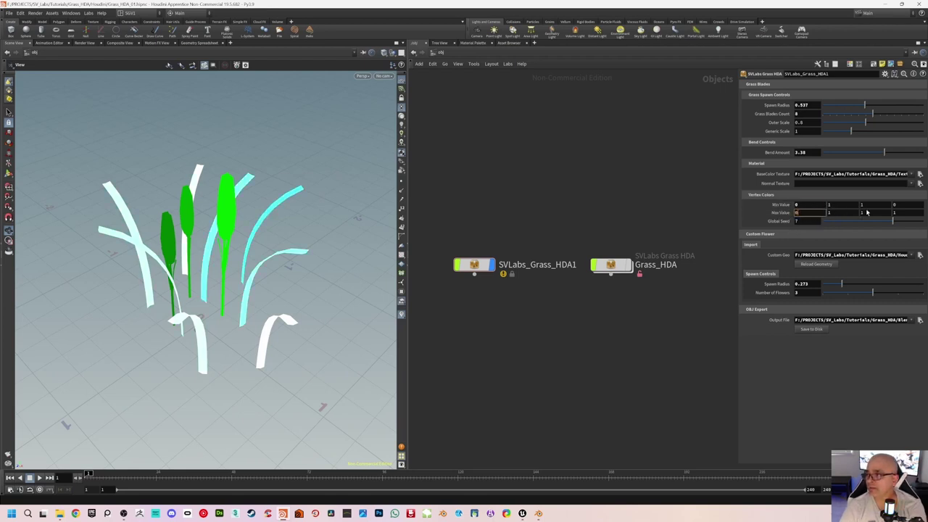
click(871, 204)
key(BackSpace)
text(0)
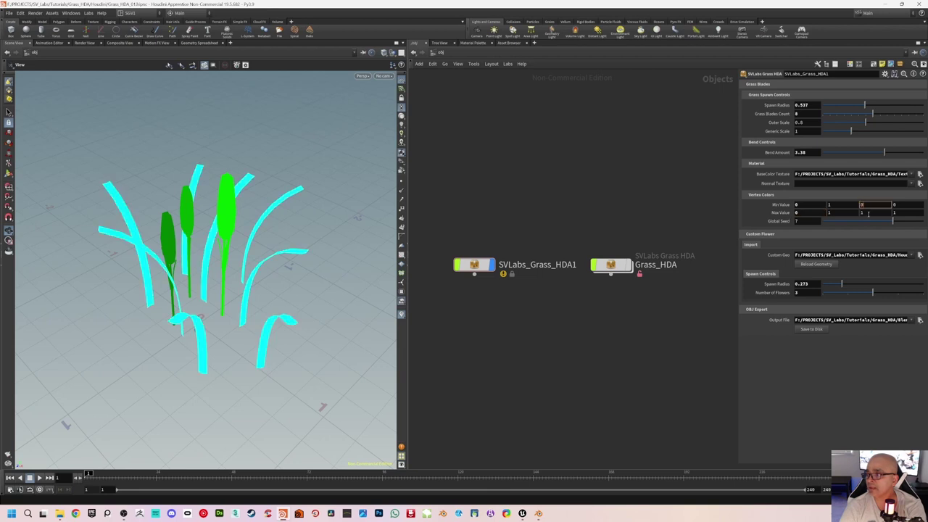
click(873, 212)
key(BackSpace)
text(0)
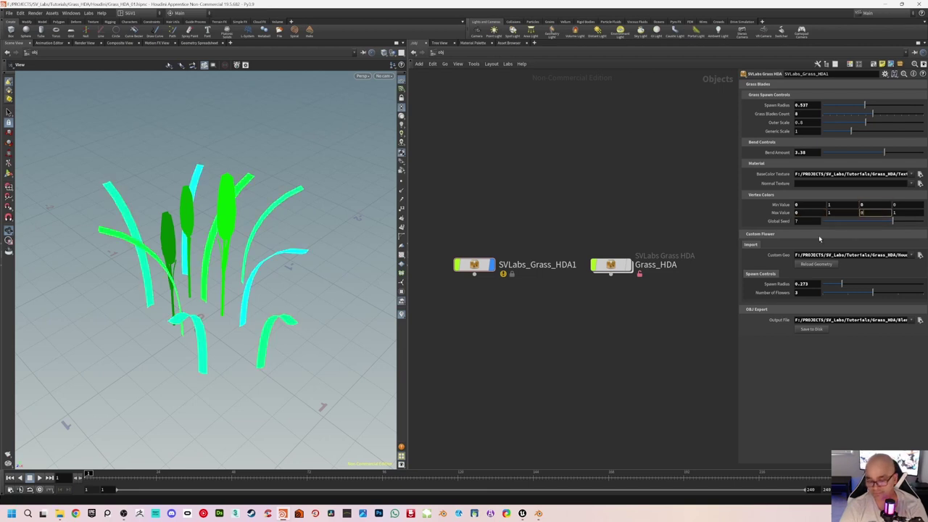
text(0)
key(Return)
Step: Set the second component of the Vertex Colors Min Value to 0.1
click(834, 205)
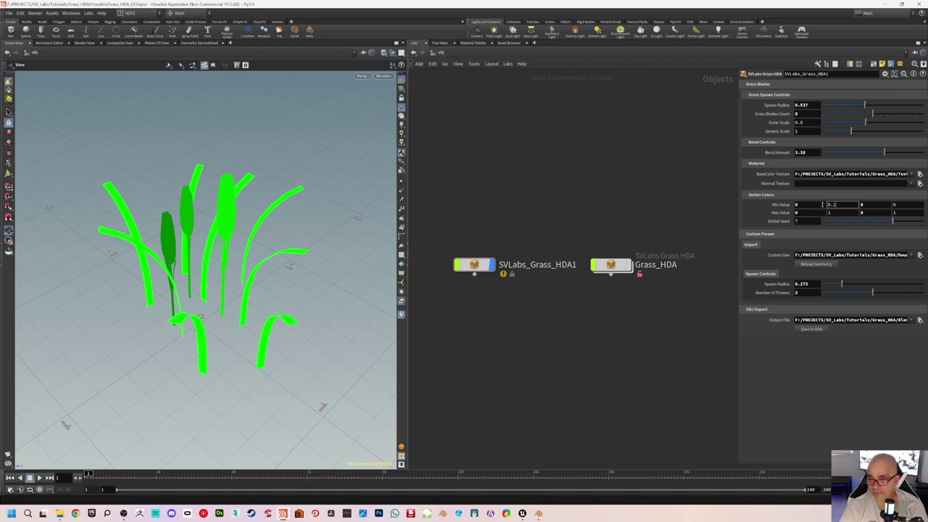
text(0.1)
key(Return)
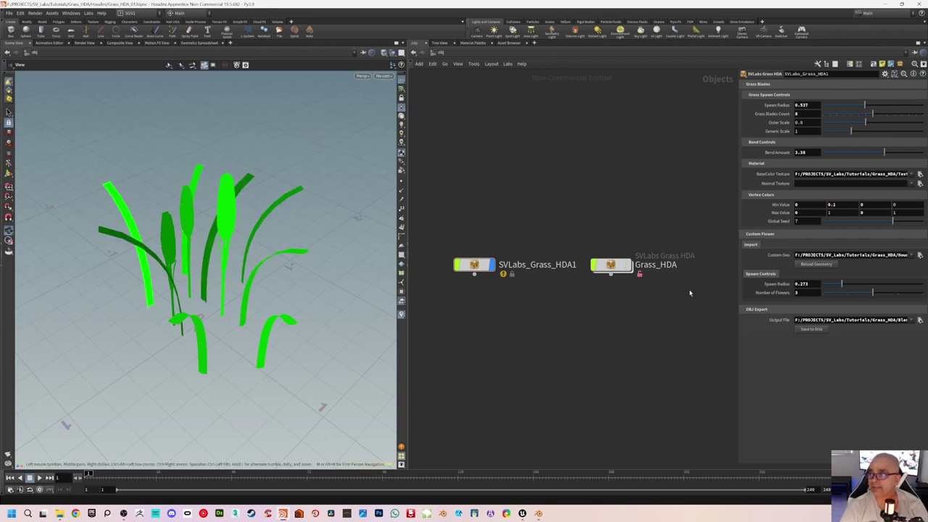
mouse_move(276, 233)
mouse_down()
mouse_move(255, 236)
mouse_move(283, 234)
mouse_up()
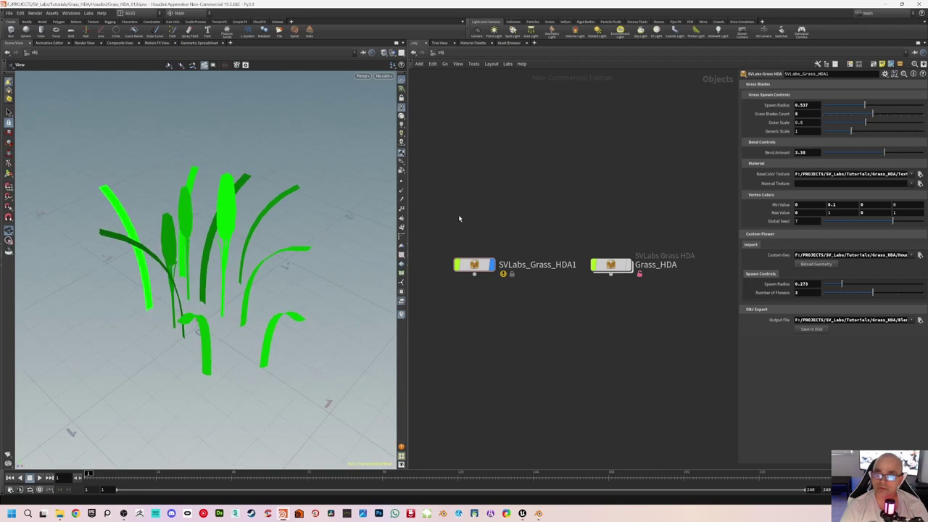
Step: Save the Houdini scene and export the recoloured plant to disk as OBJ
key(ctrl+s)
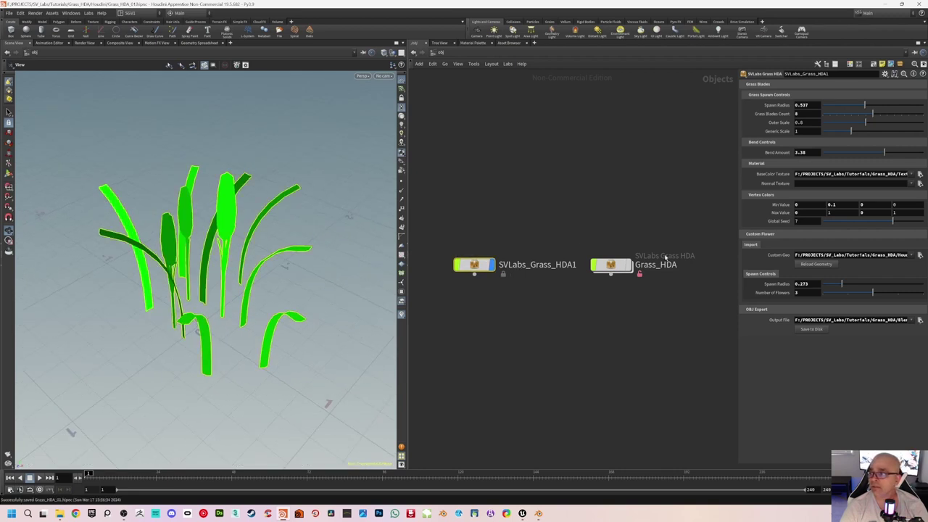
click(816, 330)
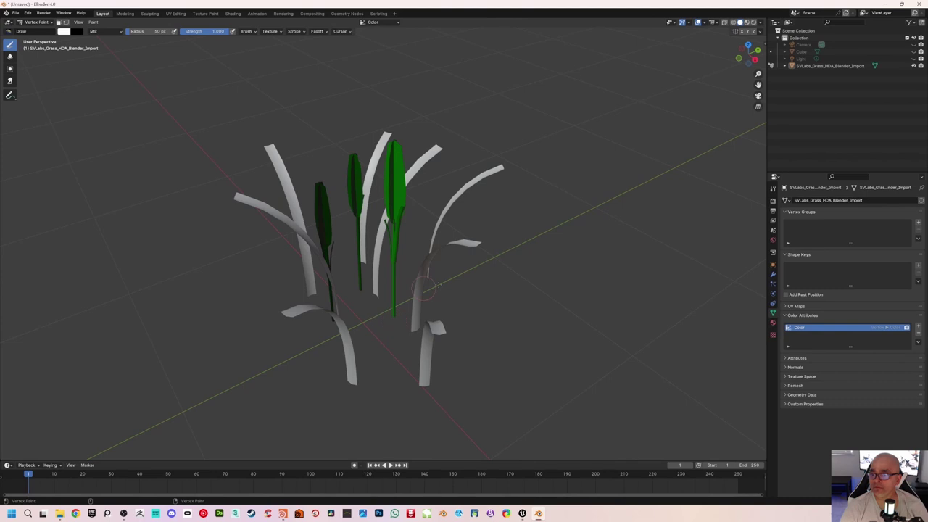
Step: Switch to Blender, return the old imported grass mesh to Object Mode and delete it
click(831, 65)
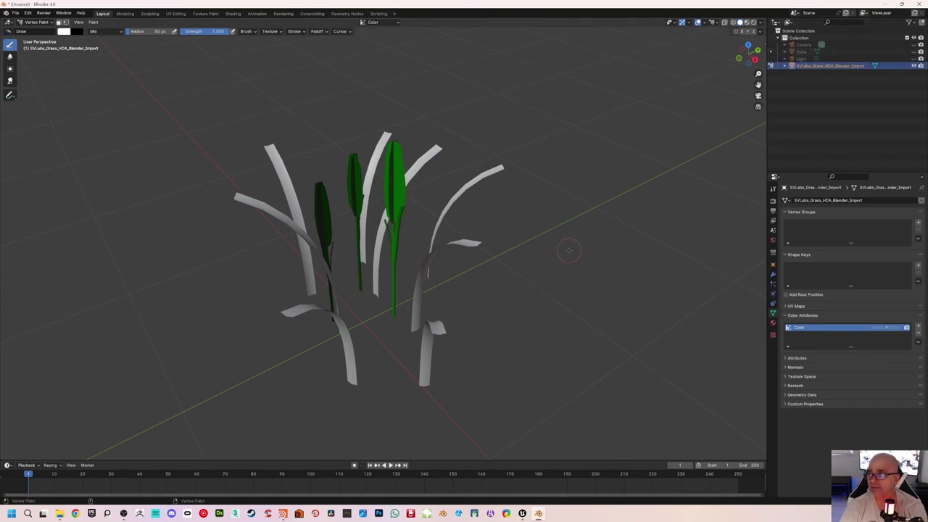
click(33, 23)
click(32, 32)
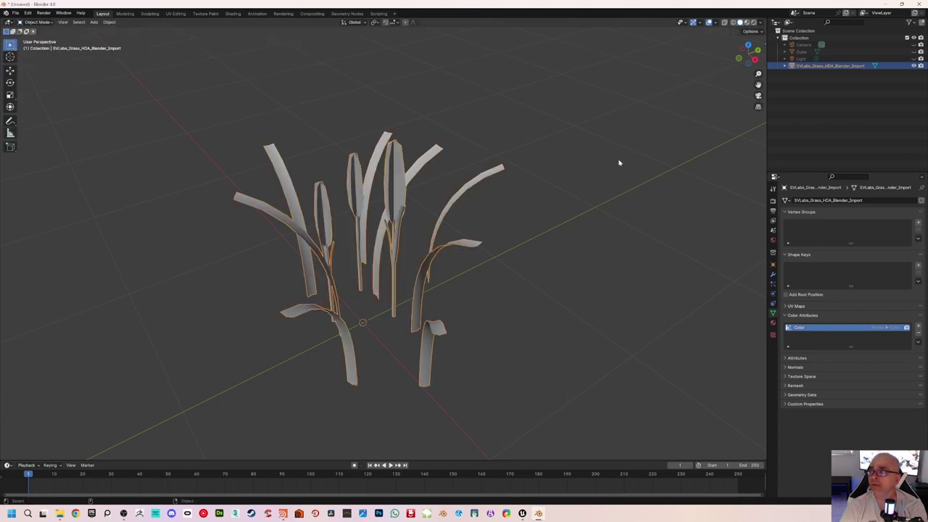
key(Delete)
Step: Import the re-exported SVLabs_Grass_HDA_Blender_Import.OBJ from the Grass_HDA/Blender folder as a Wavefront OBJ
click(15, 13)
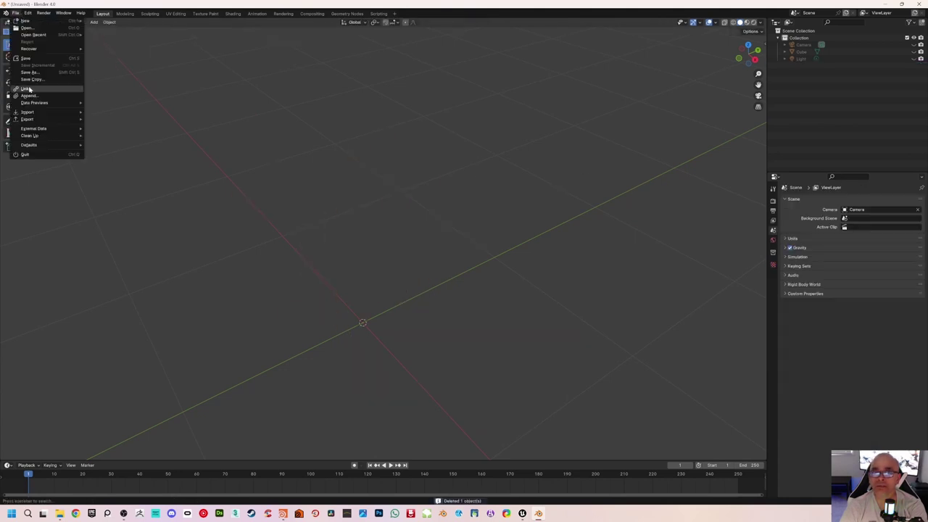
mouse_move(29, 113)
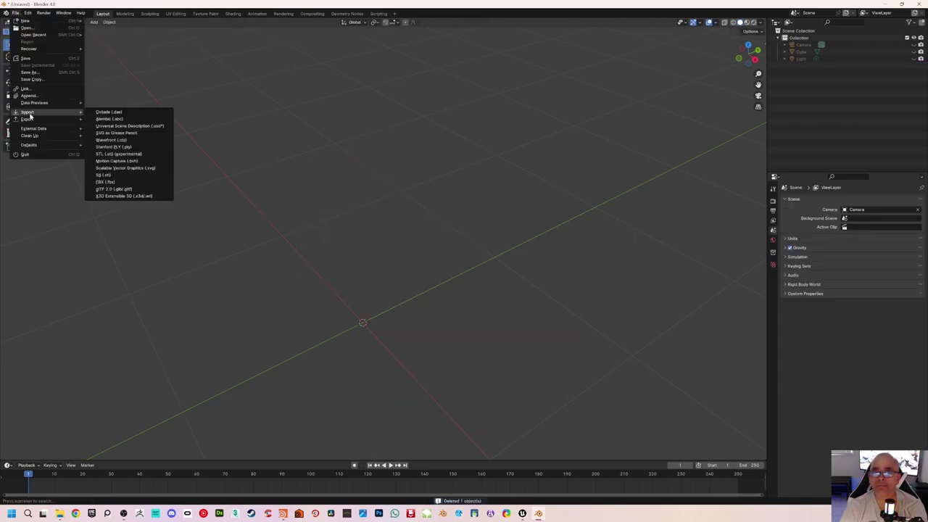
click(115, 139)
click(363, 103)
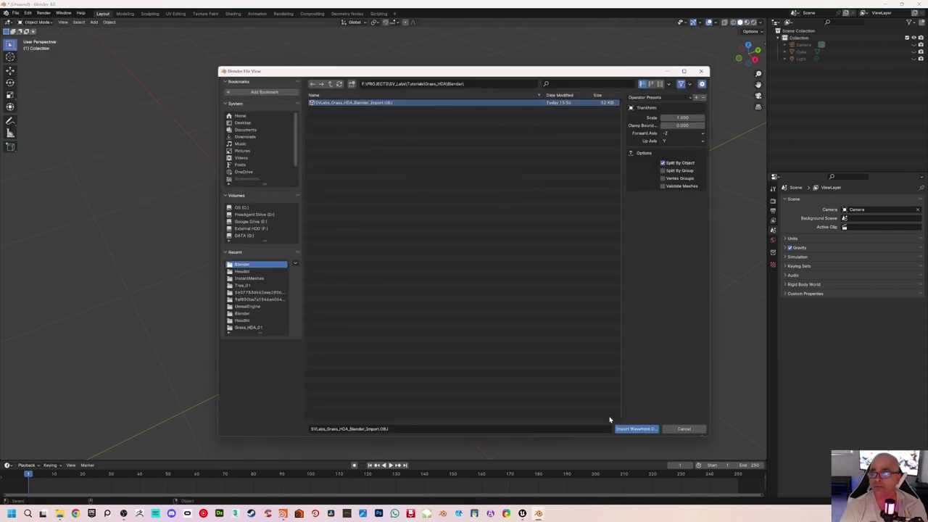
click(638, 430)
scroll(432, 229, up, 2)
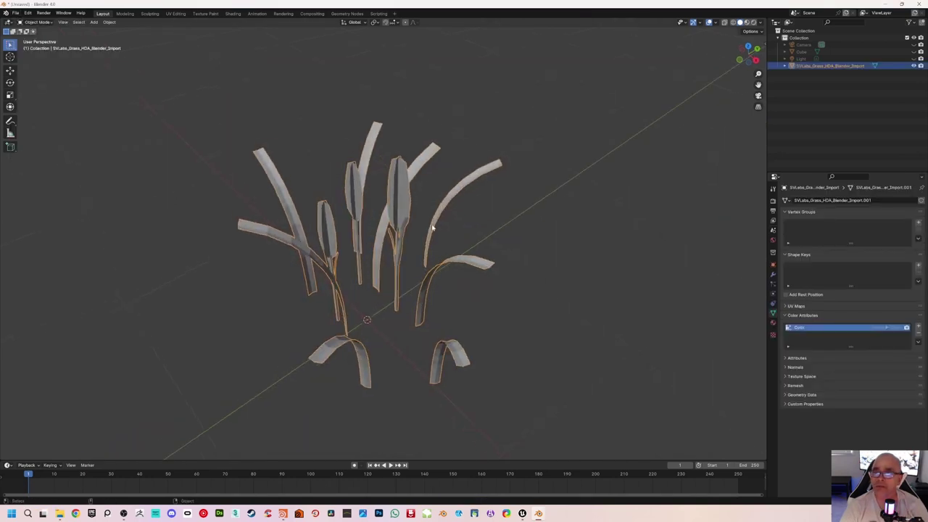
Step: Put the newly imported mesh in Vertex Paint mode and examine the updated vertex colours from several angles
click(421, 217)
click(42, 23)
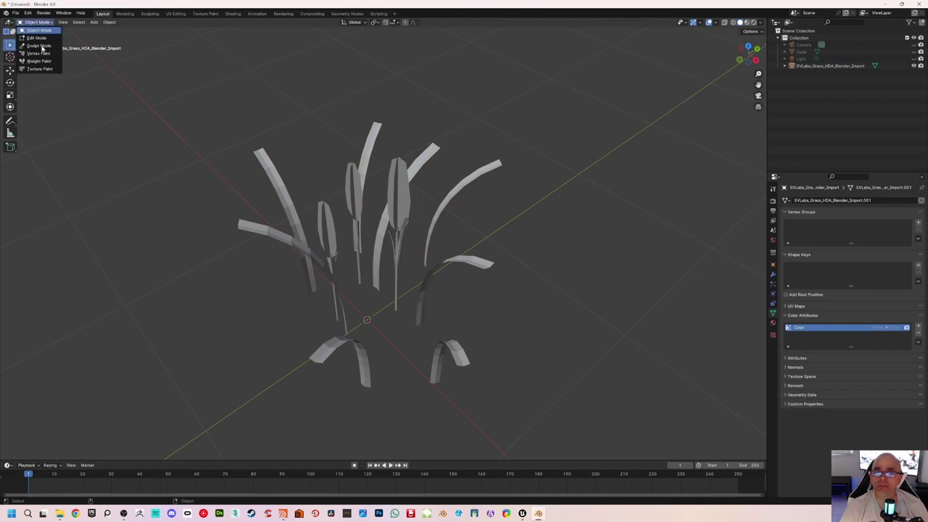
click(36, 58)
middle_drag(354, 208, 371, 185)
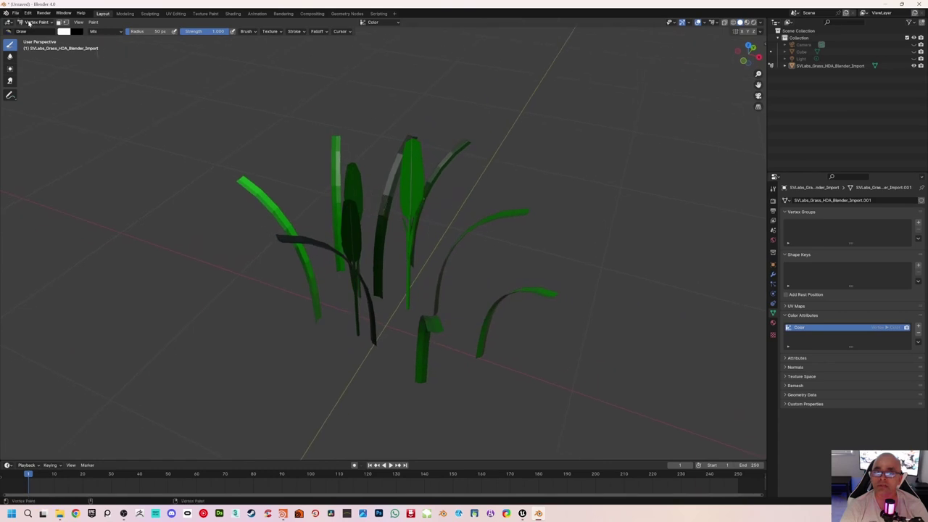
click(832, 66)
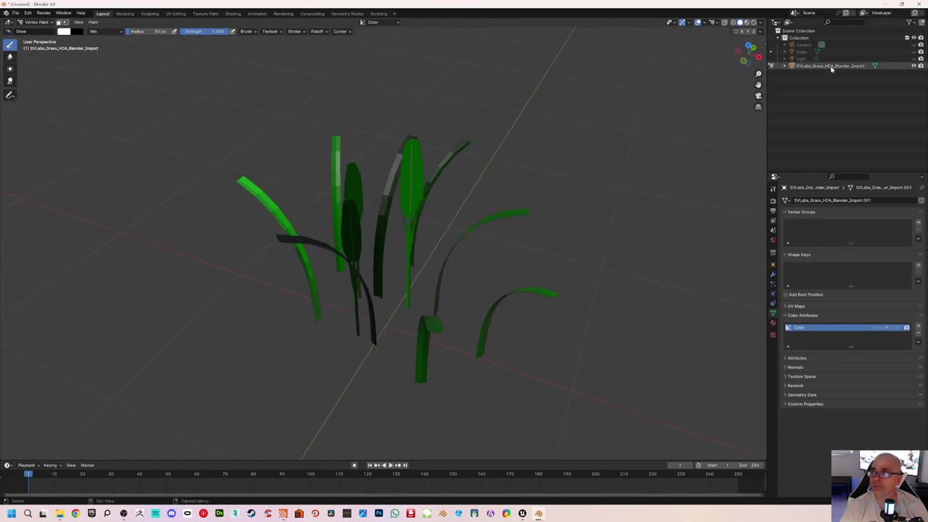
middle_drag(445, 115, 395, 108)
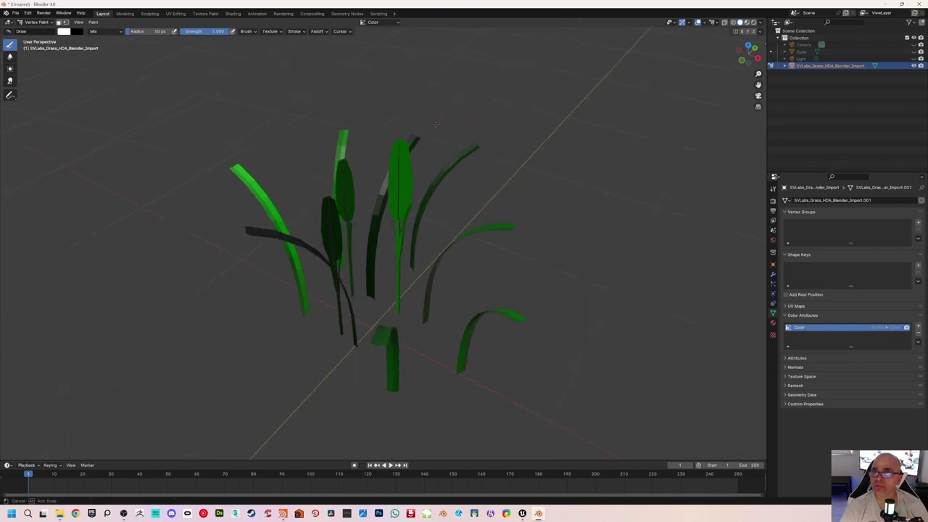
Step: Return the imported SVLabs_Grass_HDA_Blender_Import mesh from Vertex Paint to Object Mode
click(15, 13)
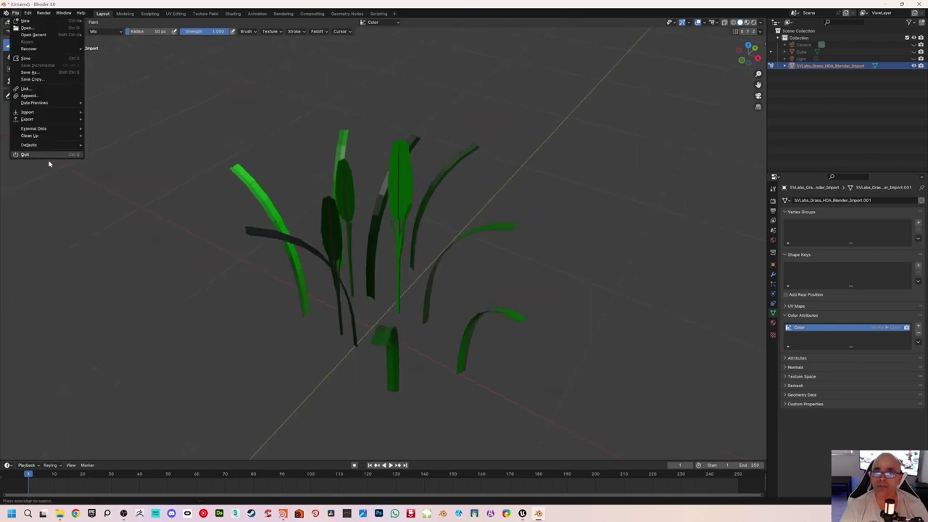
key(Escape)
click(34, 22)
click(33, 31)
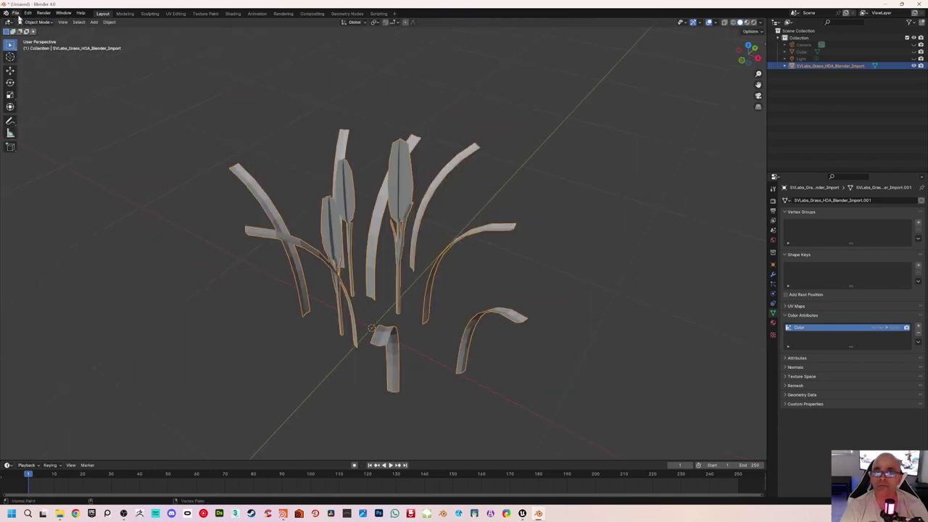
Step: Export the plant as FBX to the Grass_HDA/Blender folder, overwriting Grass_HDA_Blender_Export.fbx
click(16, 13)
mouse_move(29, 119)
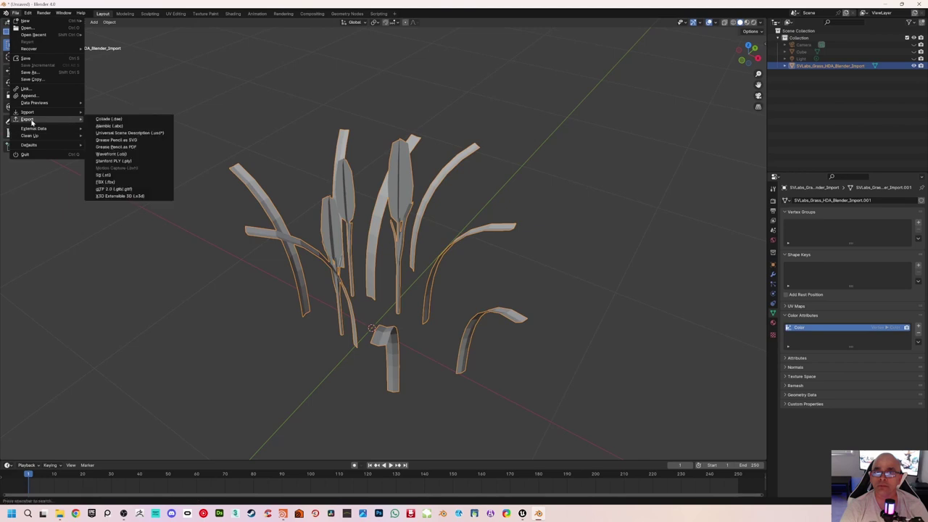
click(108, 182)
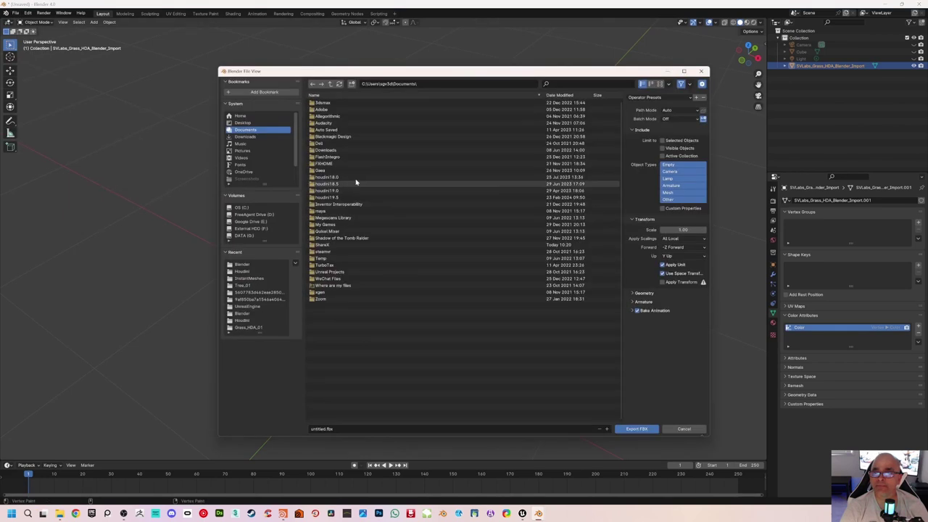
click(248, 228)
double_click(326, 109)
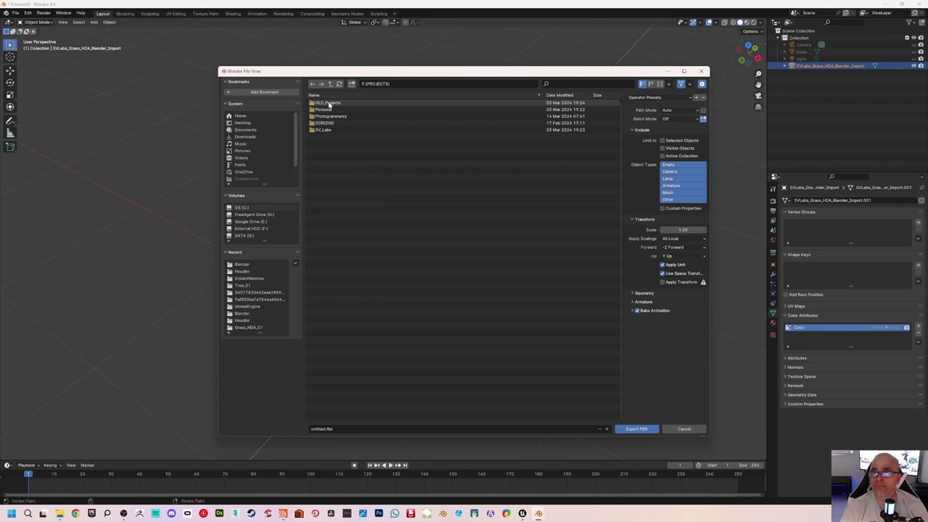
double_click(328, 131)
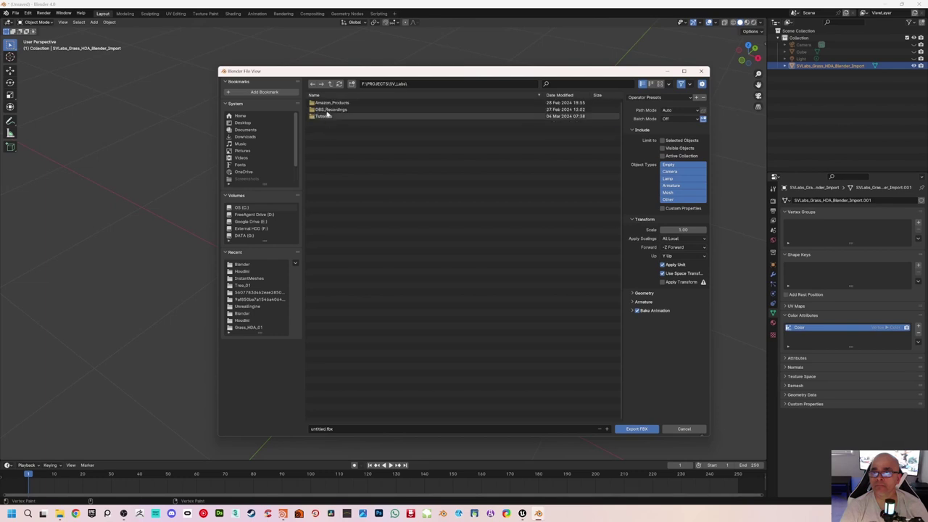
double_click(325, 116)
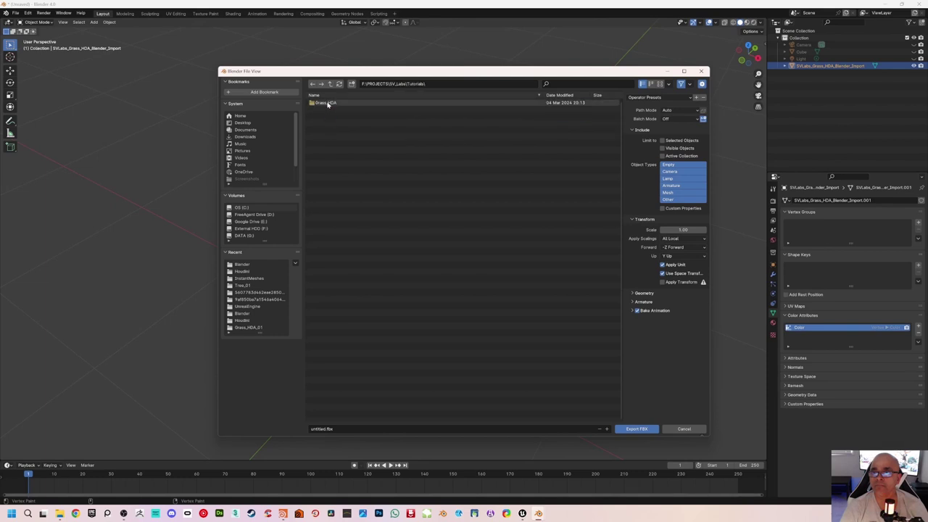
double_click(326, 103)
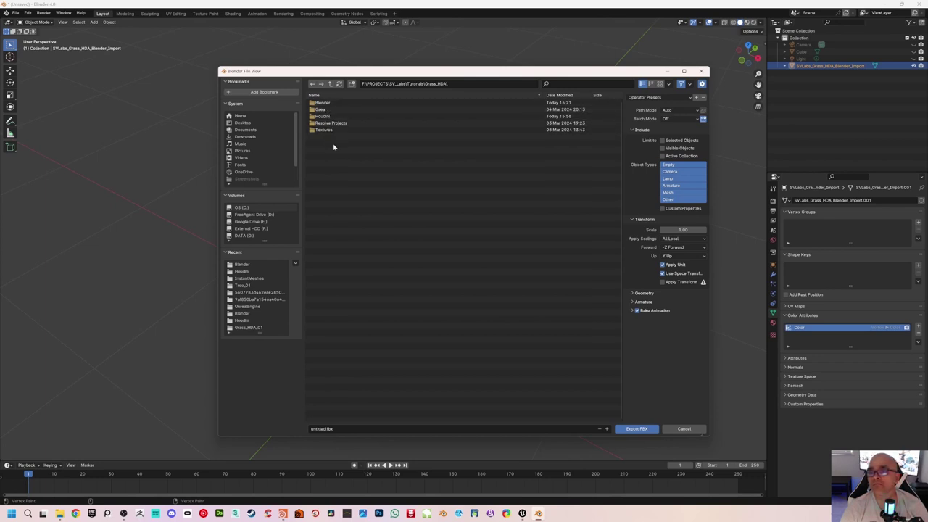
double_click(332, 103)
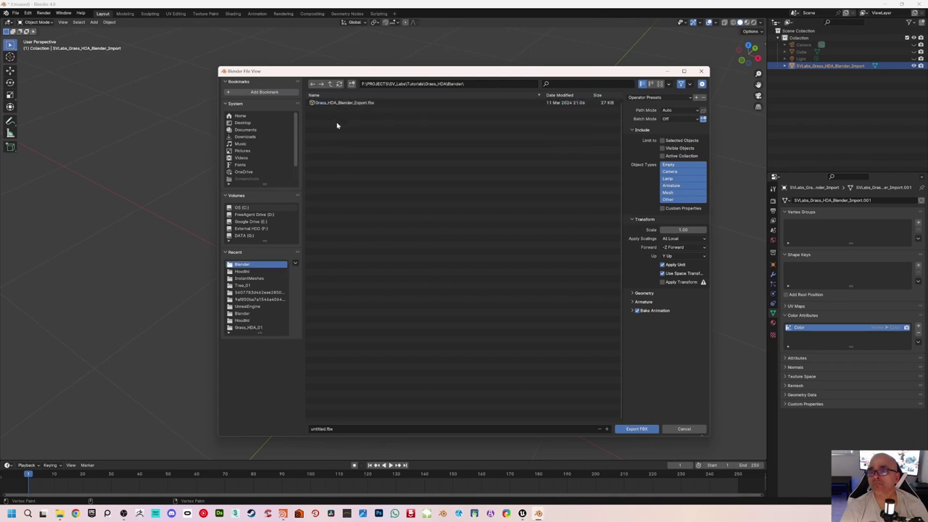
click(358, 103)
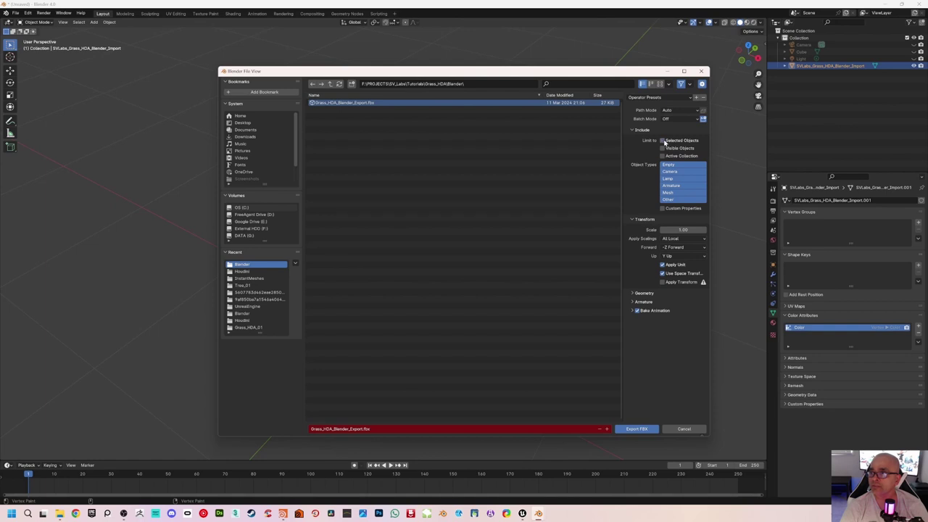
click(642, 430)
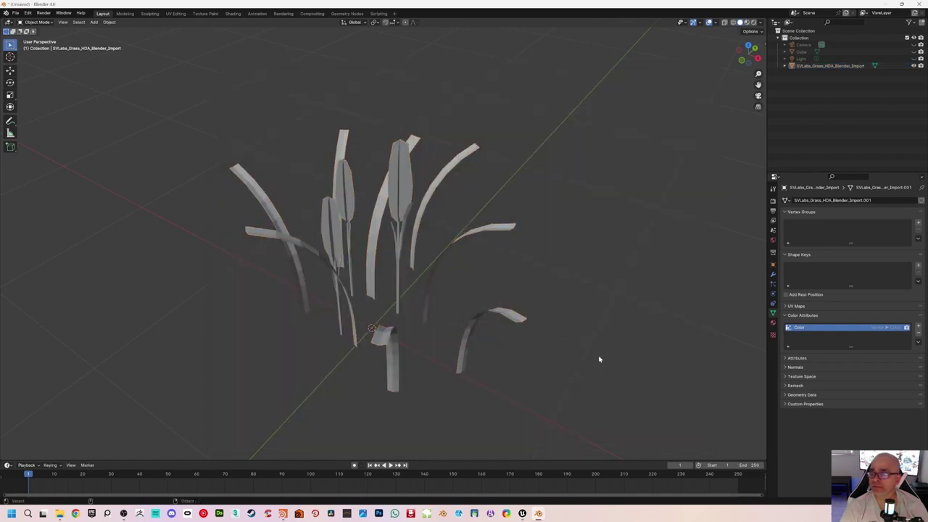
Step: Switch to Unreal Engine and reimport the Grass_HDA_Blender_Export static mesh in the Grass_HDA_Tutorial/Meshes folder
mouse_move(522, 513)
click(493, 475)
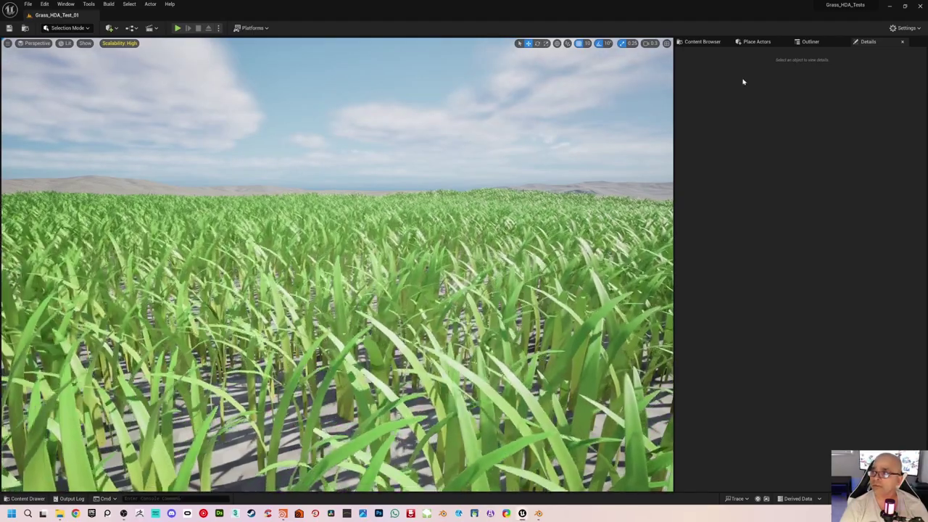
click(704, 41)
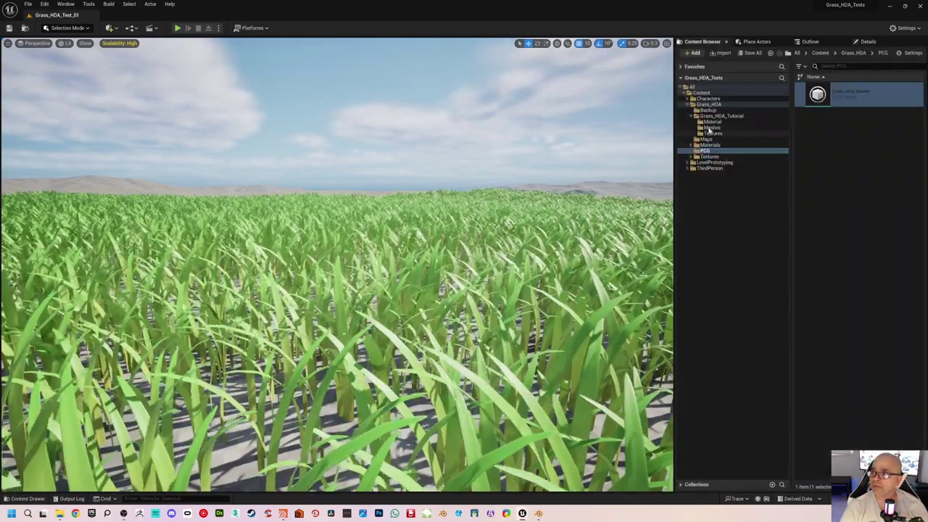
click(711, 128)
click(818, 98)
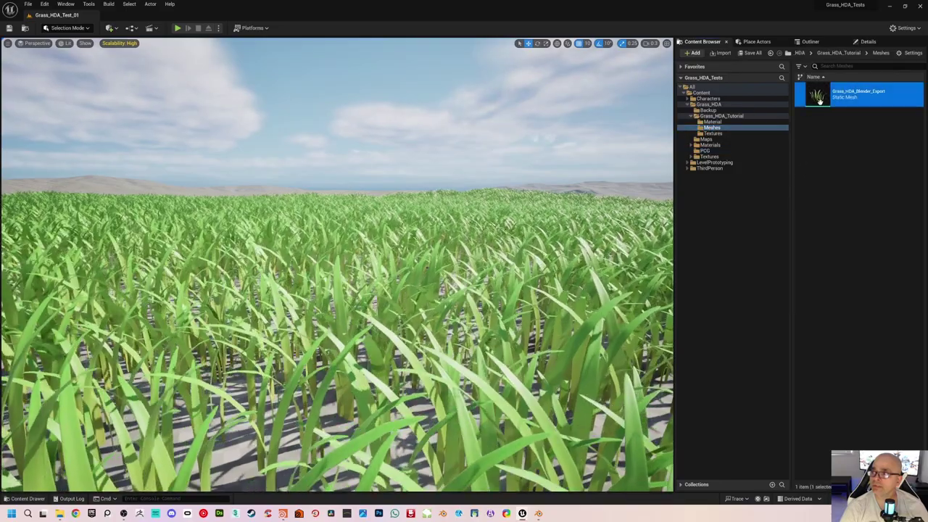
right_click(820, 100)
click(846, 157)
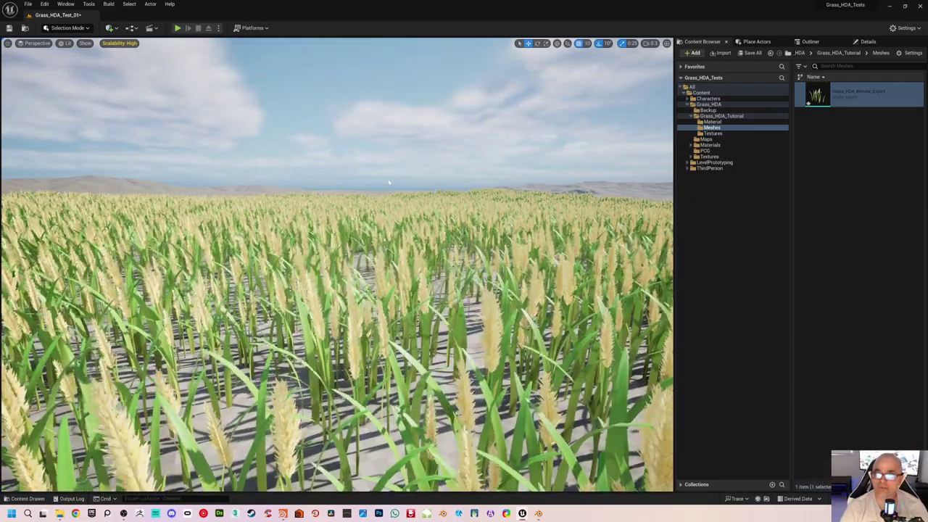
Step: Examine the reimported grass and flowers across the level, both up close and from farther away
right_drag(337, 264, 443, 323)
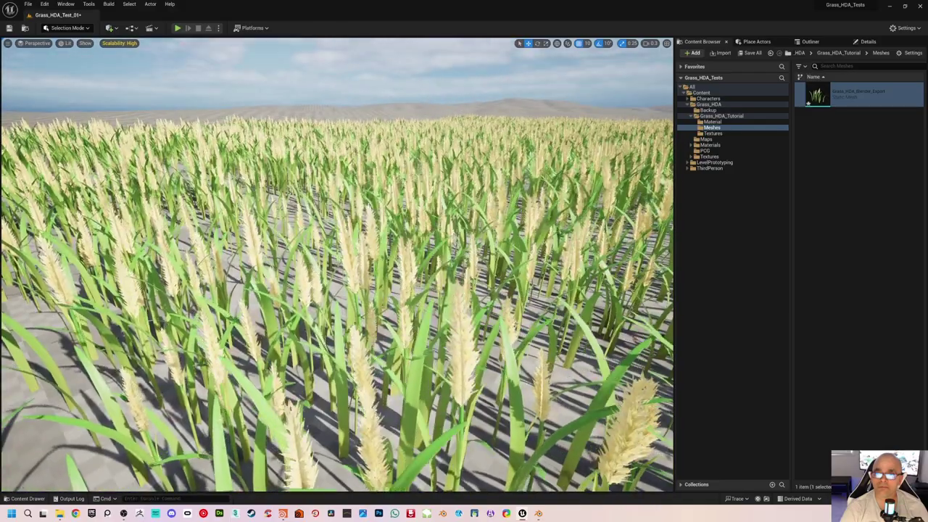
right_drag(338, 297, 337, 278)
scroll(337, 265, up, 1)
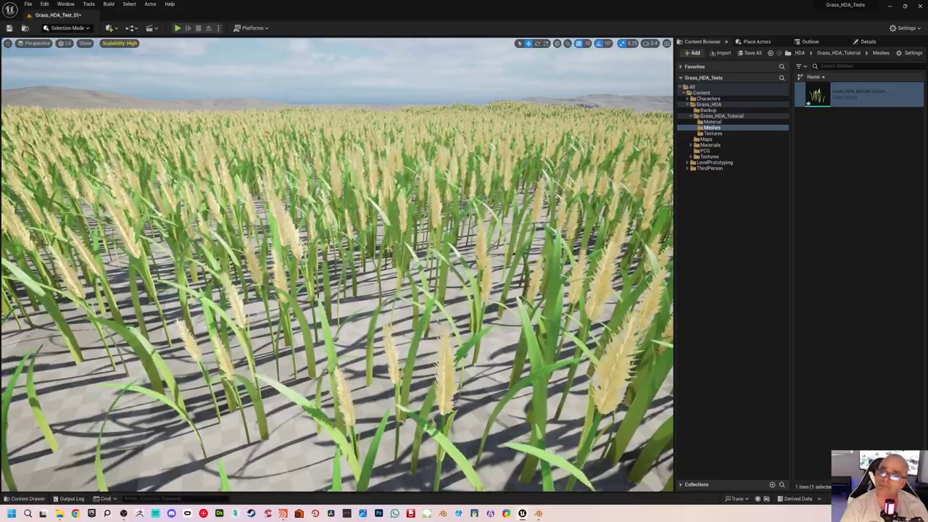
mouse_move(338, 285)
right_down()
mouse_move(368, 268)
mouse_move(368, 319)
mouse_move(337, 291)
mouse_move(337, 268)
mouse_move(337, 283)
right_up()
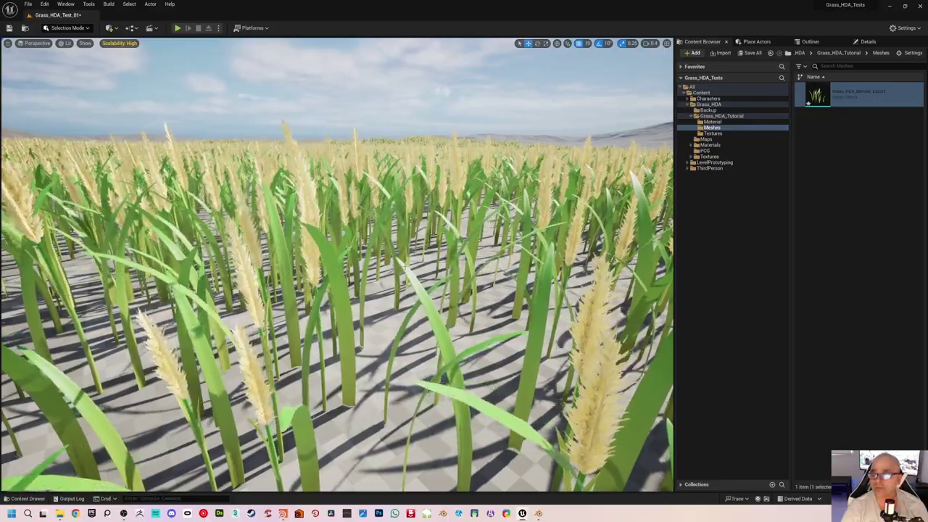
right_drag(338, 283, 338, 269)
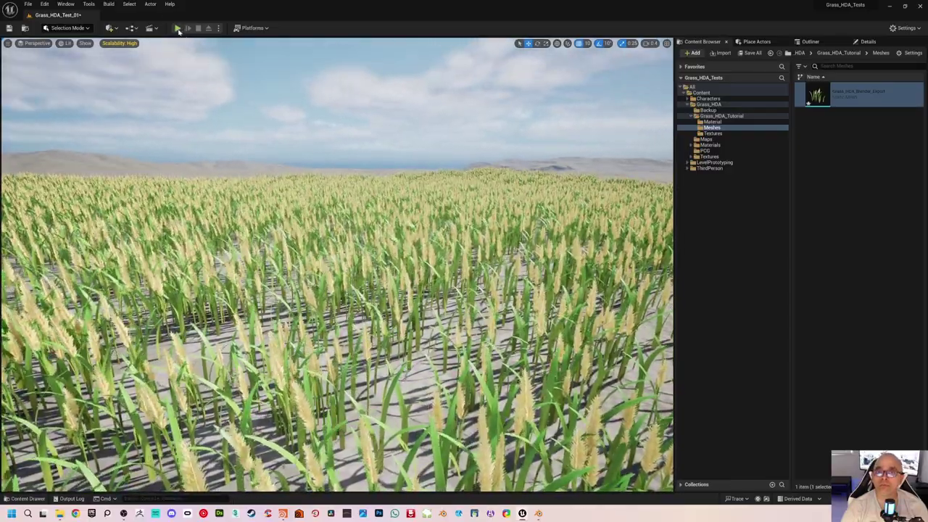
Step: Play the level, run the character through the grass field in several directions and stop the play session
key(alt+p)
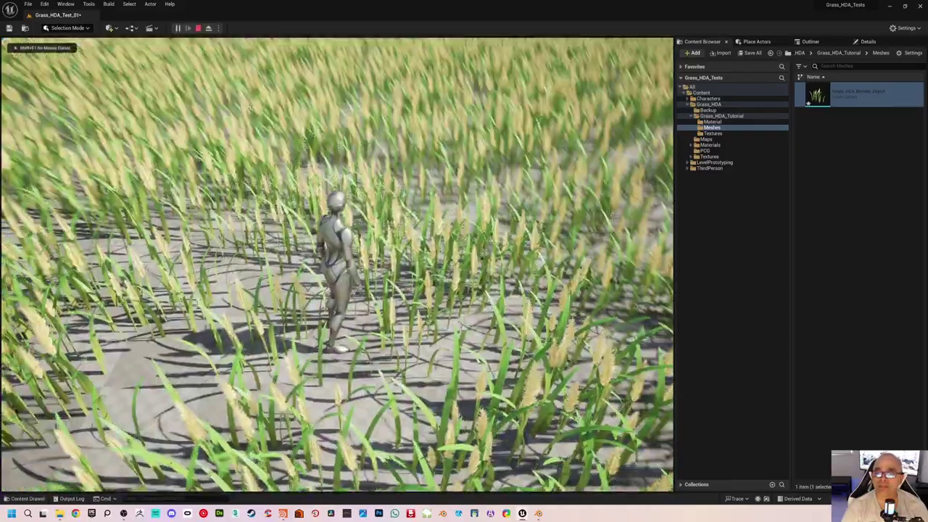
key(w)
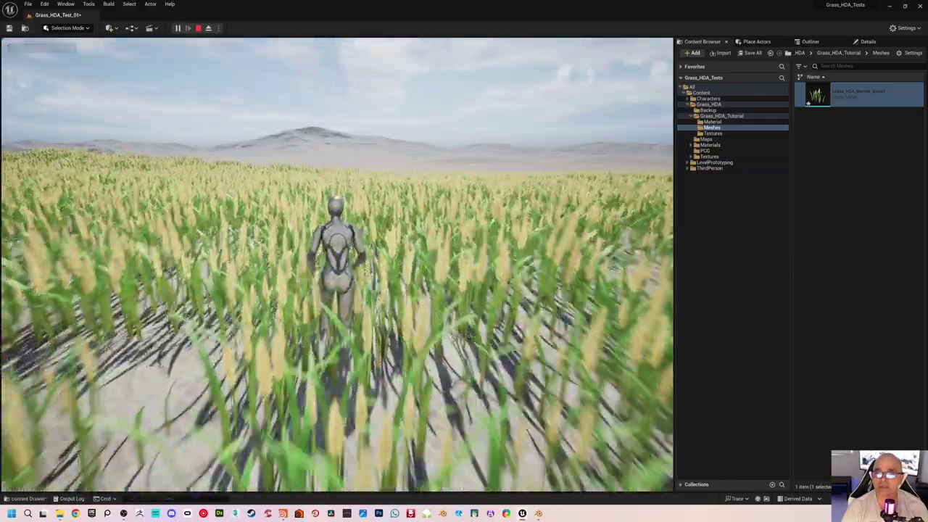
key(s)
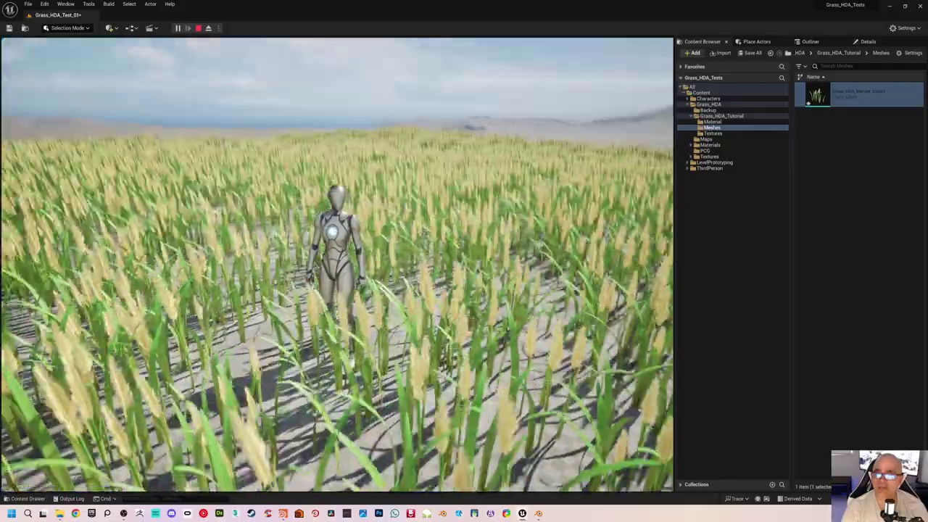
key(s)
key(d)
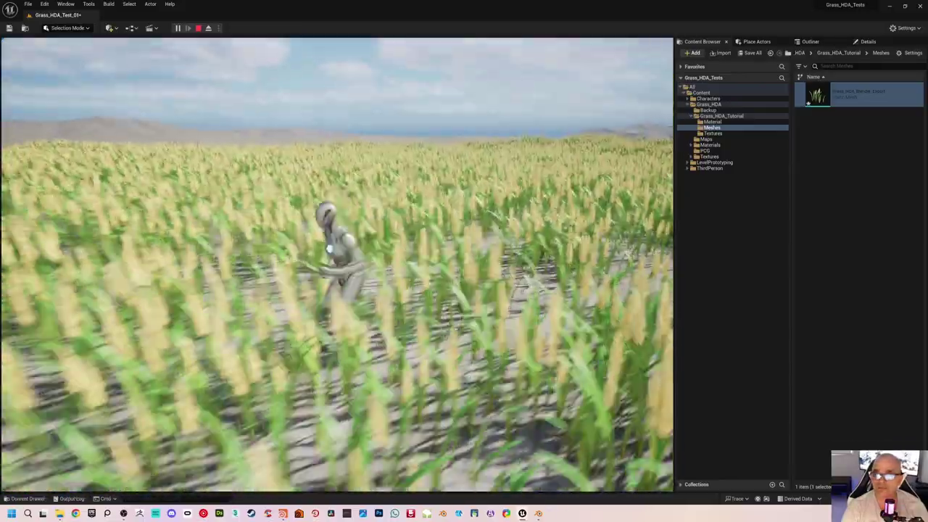
key(Escape)
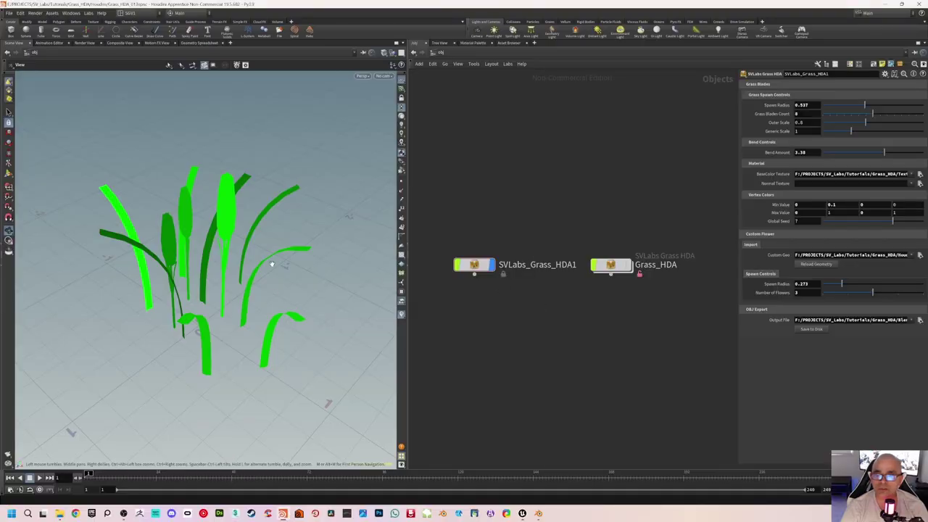
Step: Switch to Houdini, select the Grass_HDA node and open its operator type properties for editing
drag(272, 264, 235, 250)
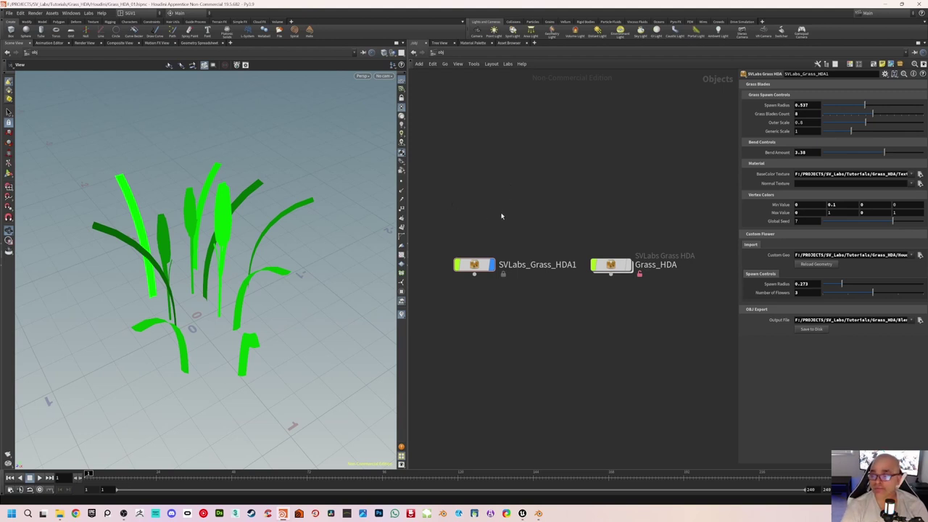
click(617, 266)
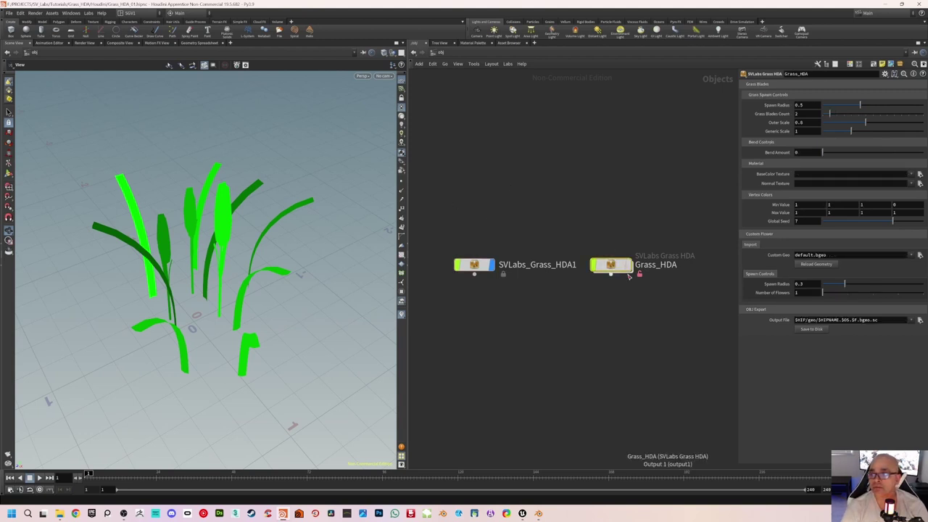
click(52, 13)
mouse_move(59, 58)
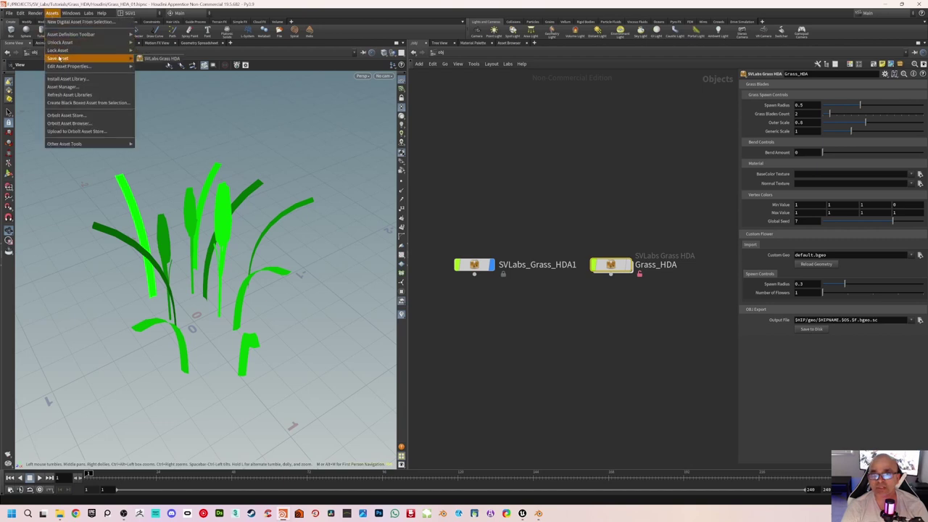
click(159, 66)
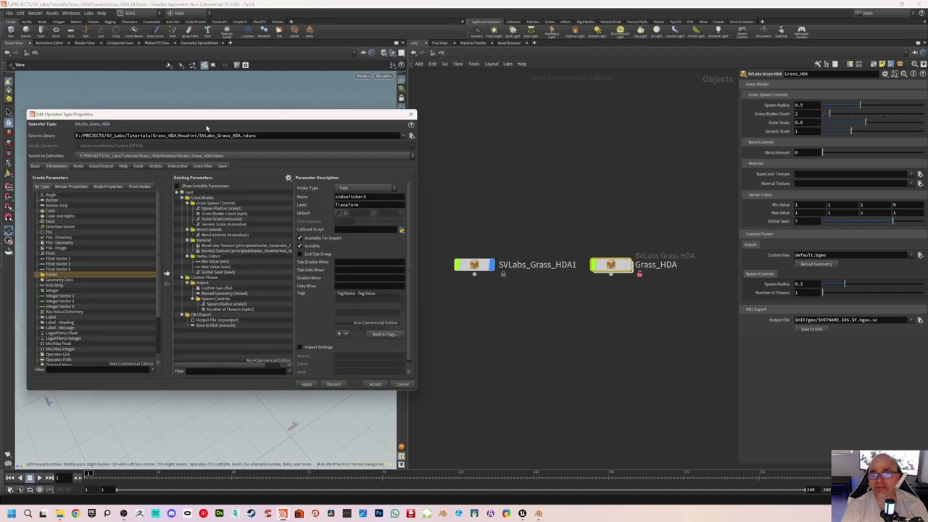
drag(210, 118, 204, 124)
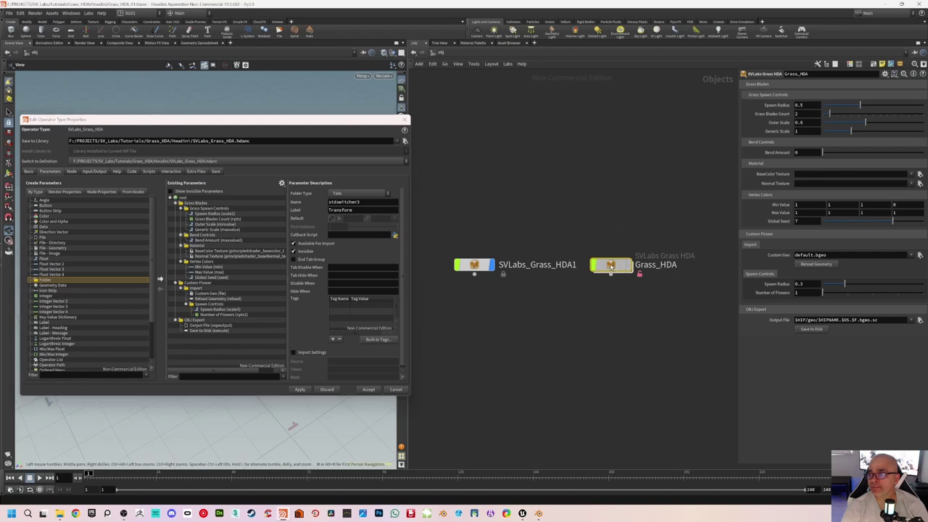
Step: Go into the Grass geometry network inside Grass_HDA and bring the Custom_Flower node group into focus
double_click(611, 266)
double_click(573, 274)
scroll(571, 316, up, 5)
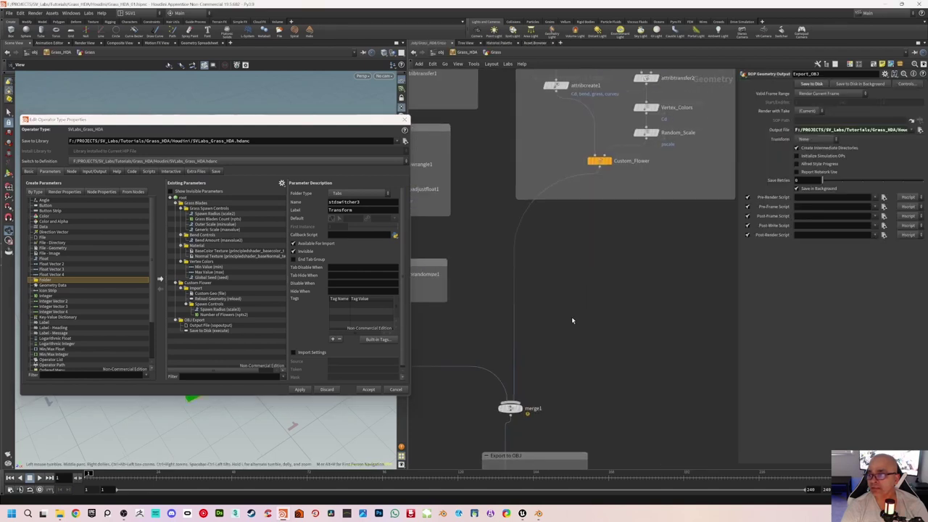
scroll(520, 280, up, 2)
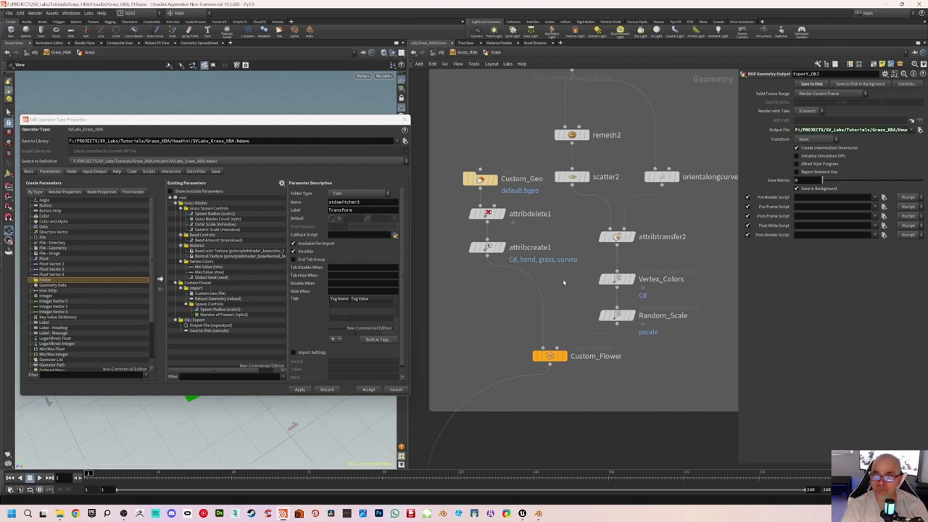
Step: Move the Spawn Controls folder out of Import and place it directly below Import within the Custom Flower folder
drag(203, 305, 206, 287)
click(181, 289)
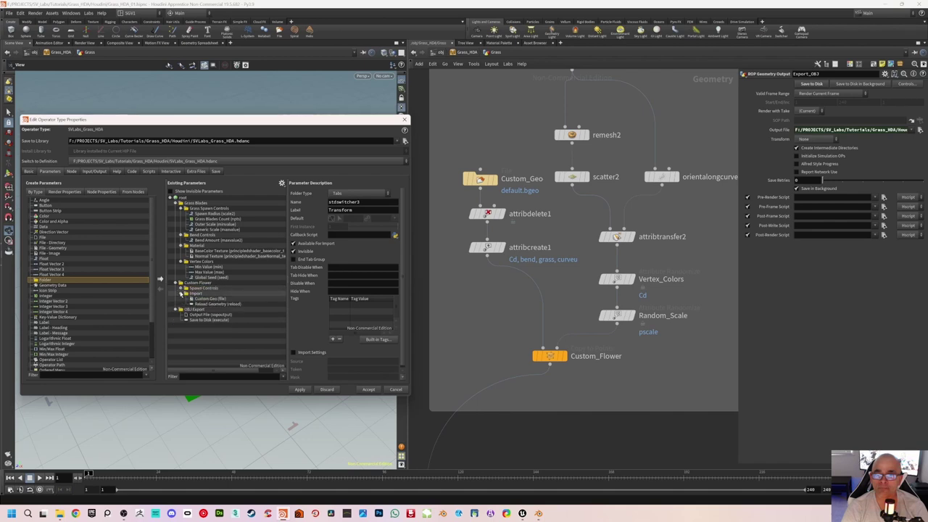
click(181, 293)
click(206, 289)
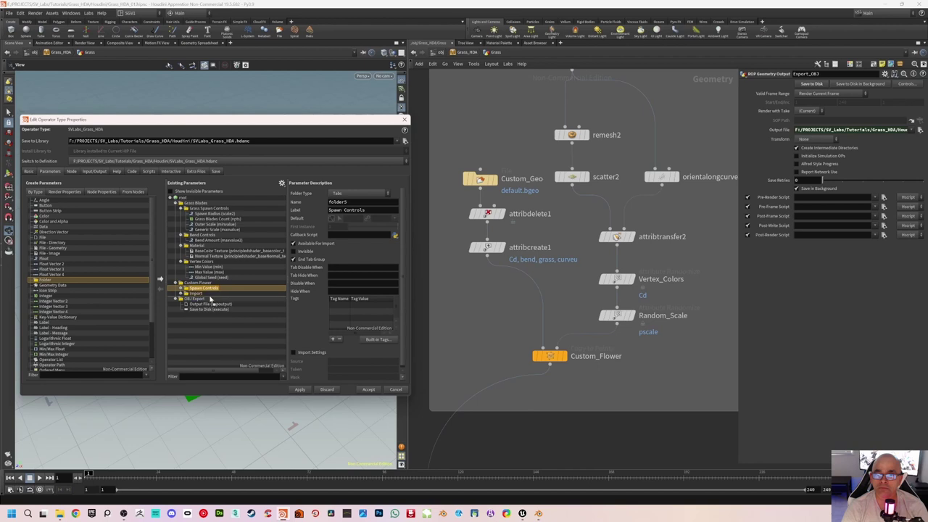
mouse_move(209, 297)
mouse_down()
mouse_move(197, 294)
mouse_move(215, 306)
mouse_up()
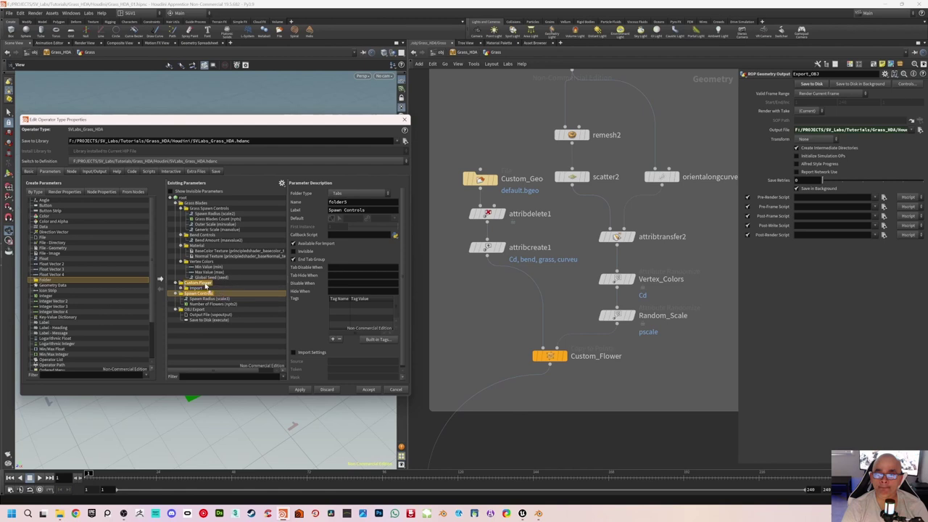
click(181, 294)
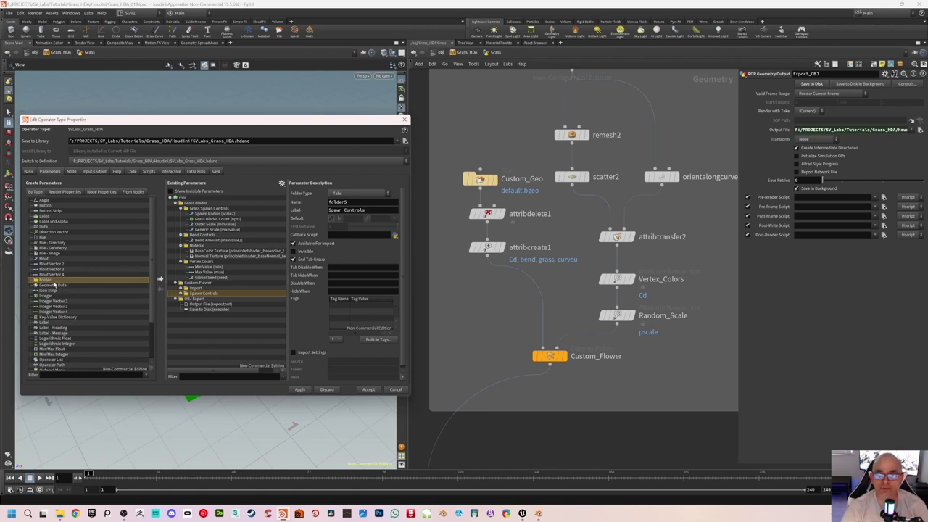
Step: Add a folder below Spawn Controls within the Custom Flower folder and label it Vertex Colors
drag(54, 284, 207, 303)
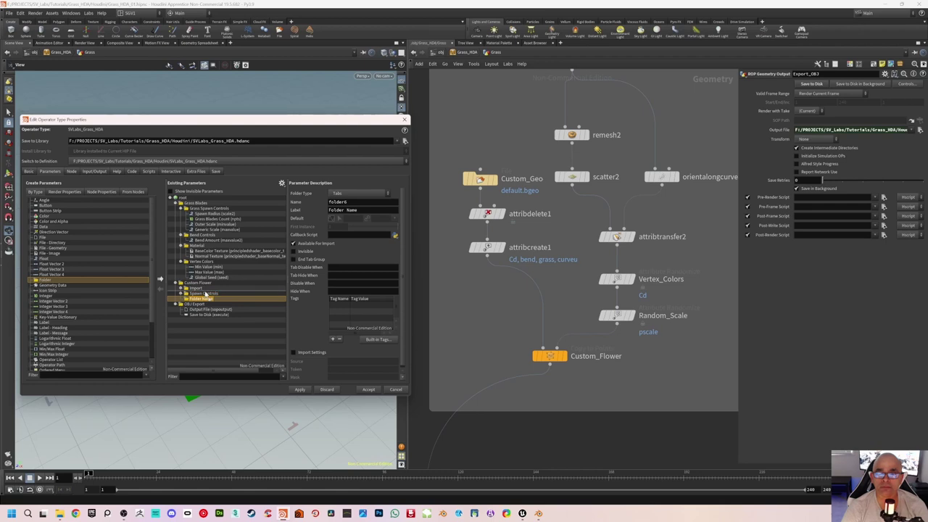
double_click(205, 300)
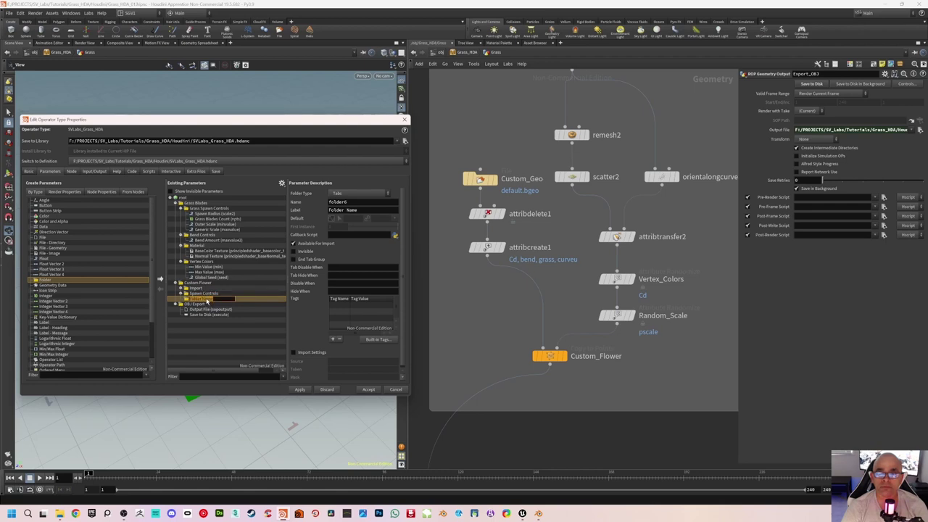
drag(359, 211, 332, 211)
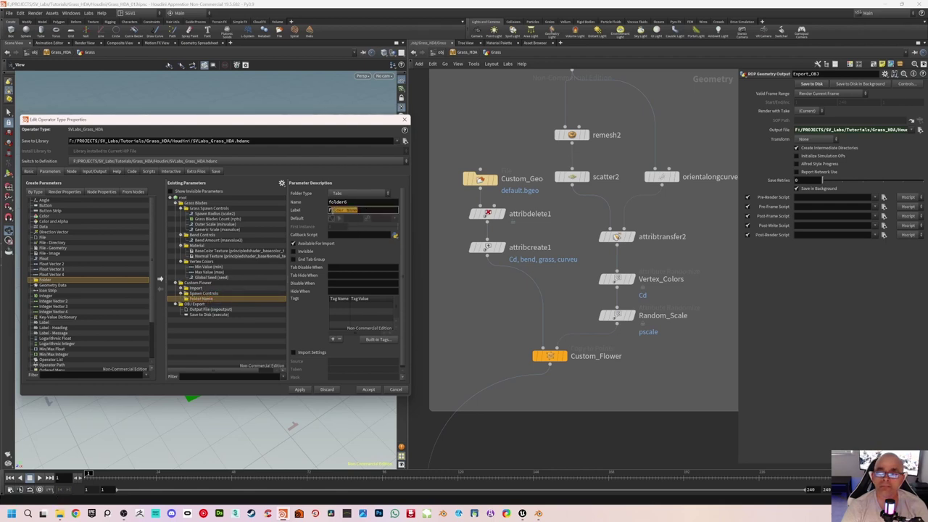
text(Verte)
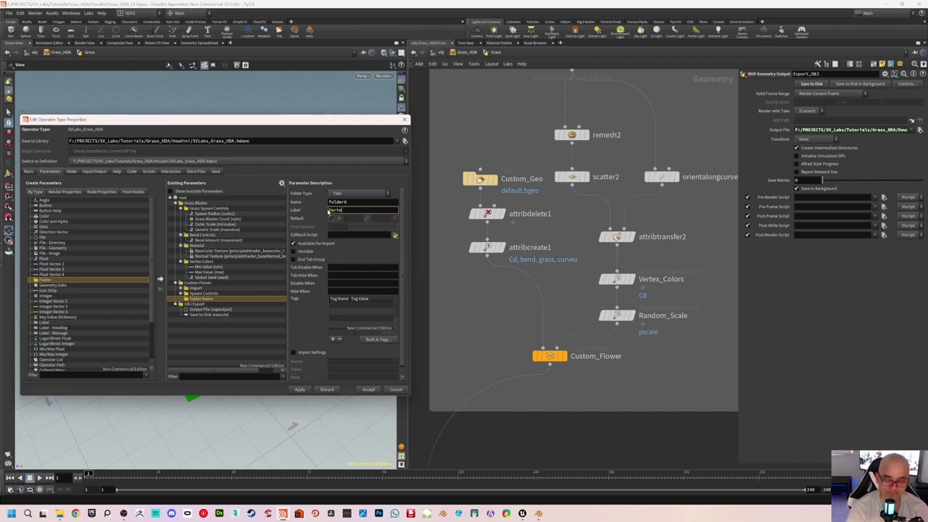
text(x Colors)
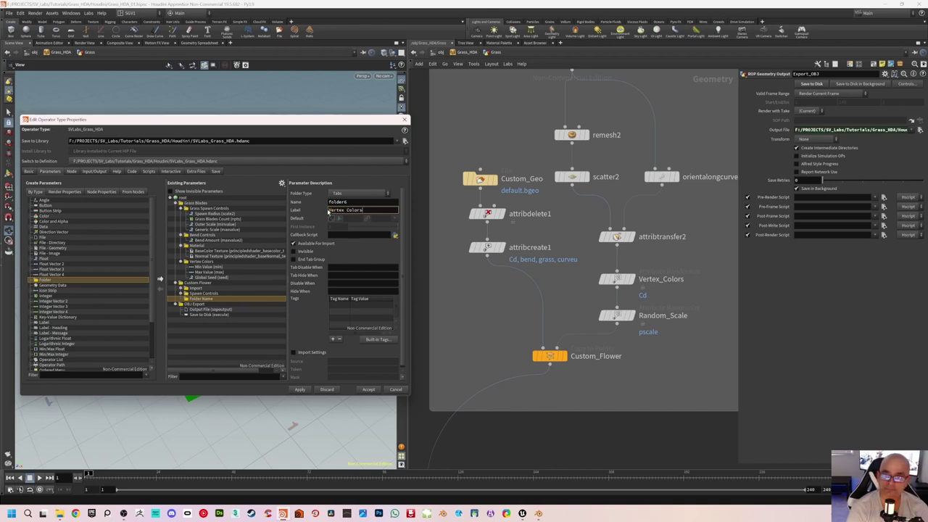
key(Return)
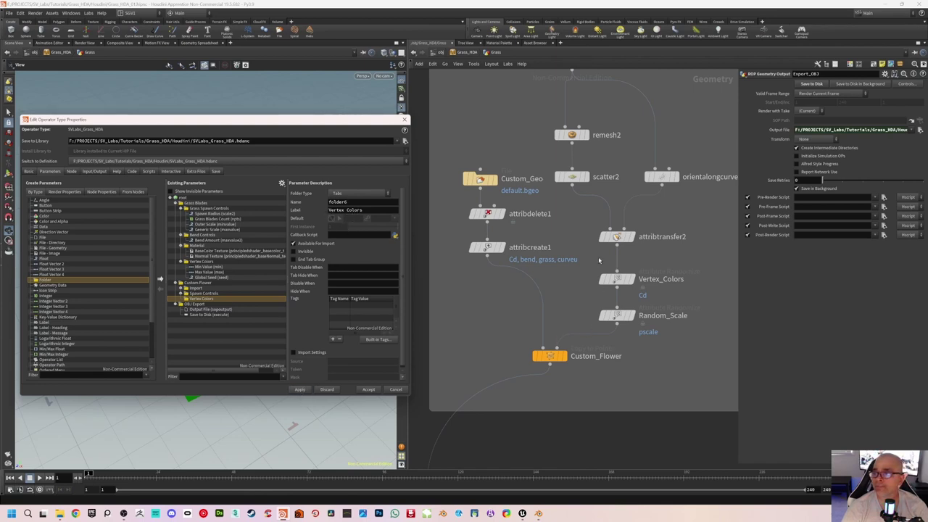
Step: Set all four Min Value and Max Value components of the Custom Flower group's Vertex_Colors node to 1
middle_drag(594, 280, 592, 290)
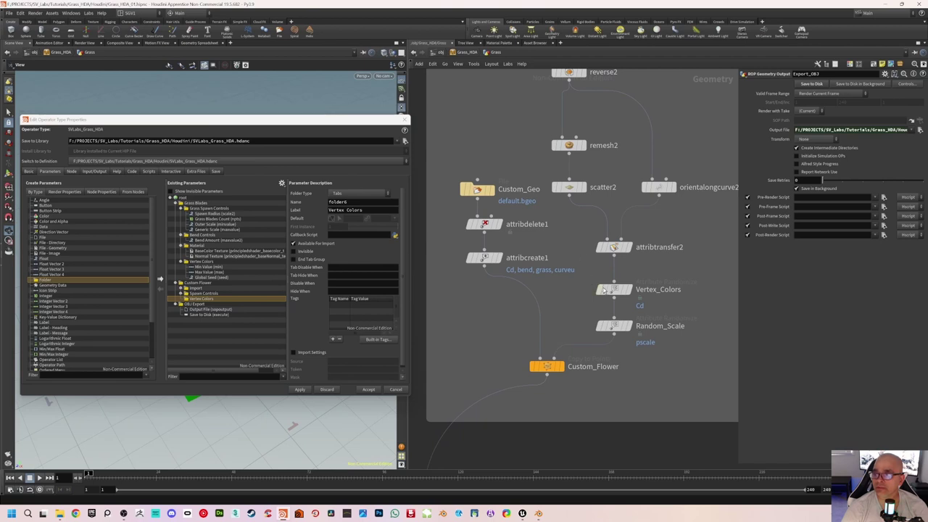
click(615, 291)
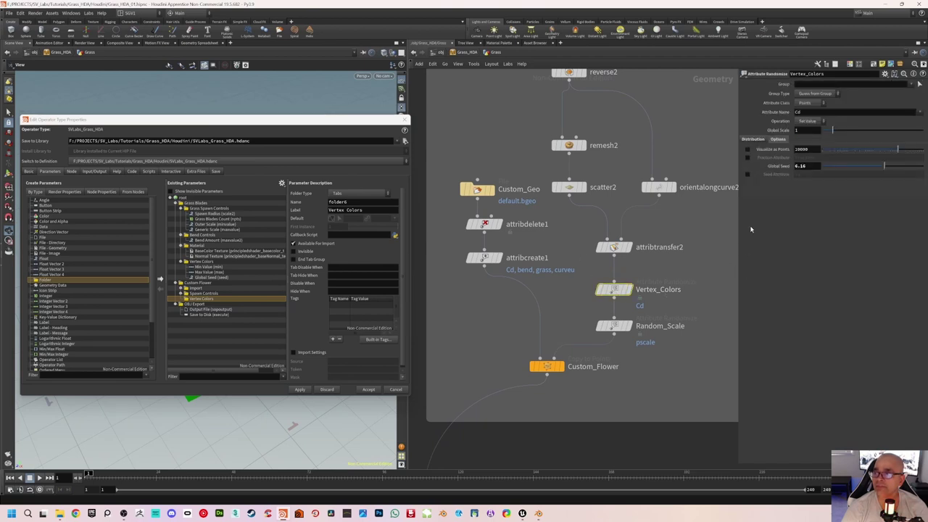
click(755, 140)
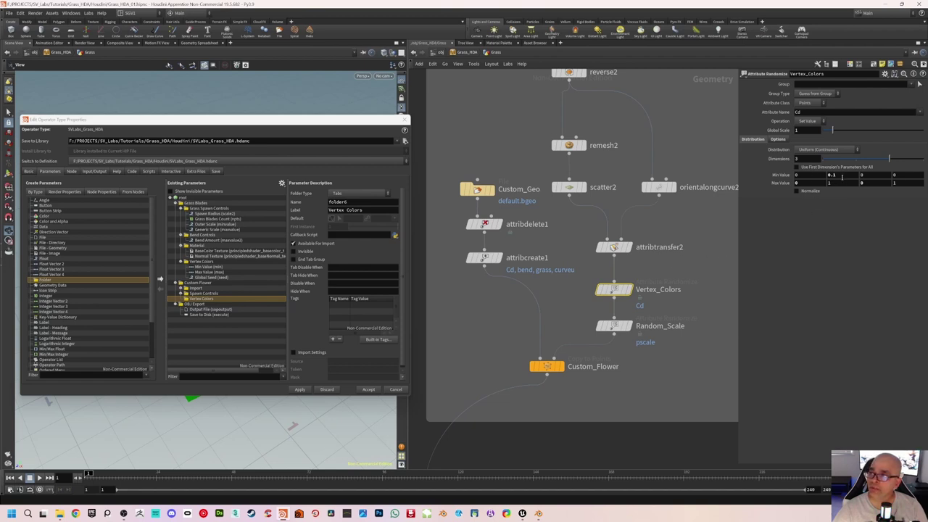
drag(842, 176, 827, 176)
text(1)
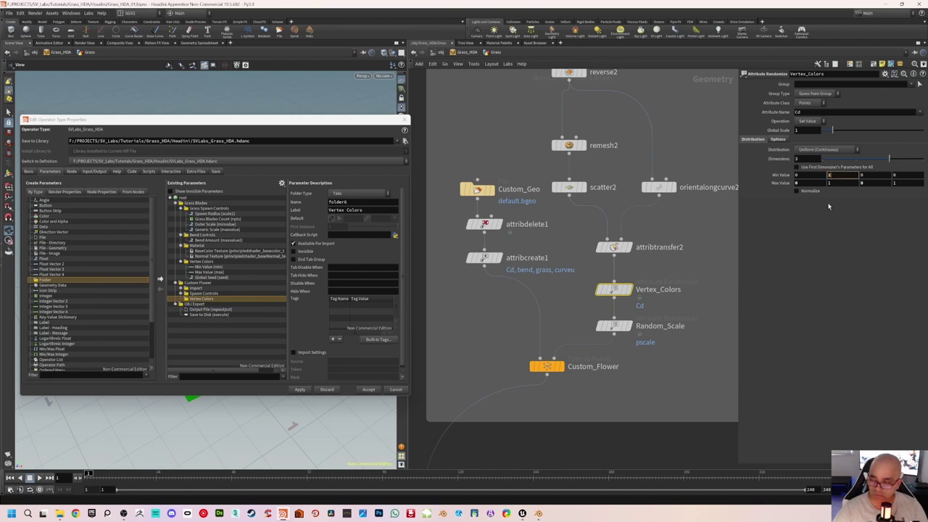
key(Return)
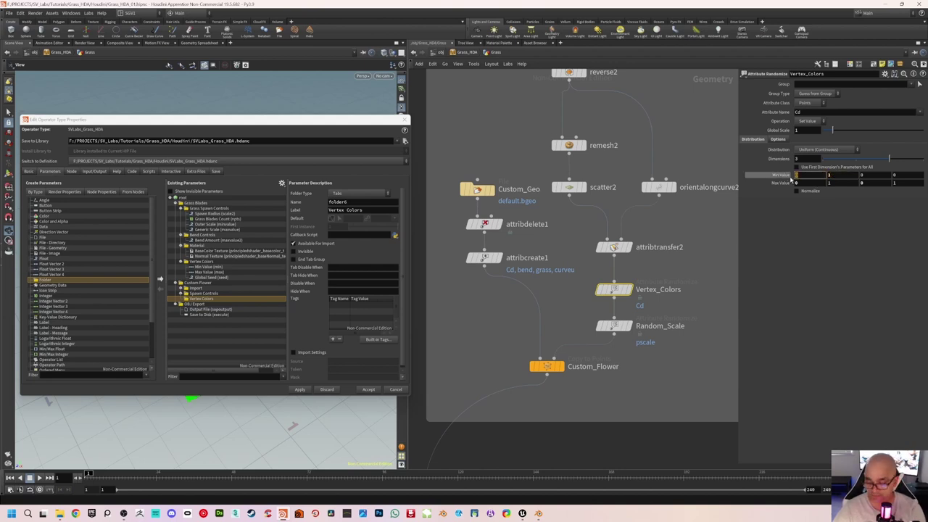
text(1)
drag(803, 183, 787, 183)
text(1)
click(867, 174)
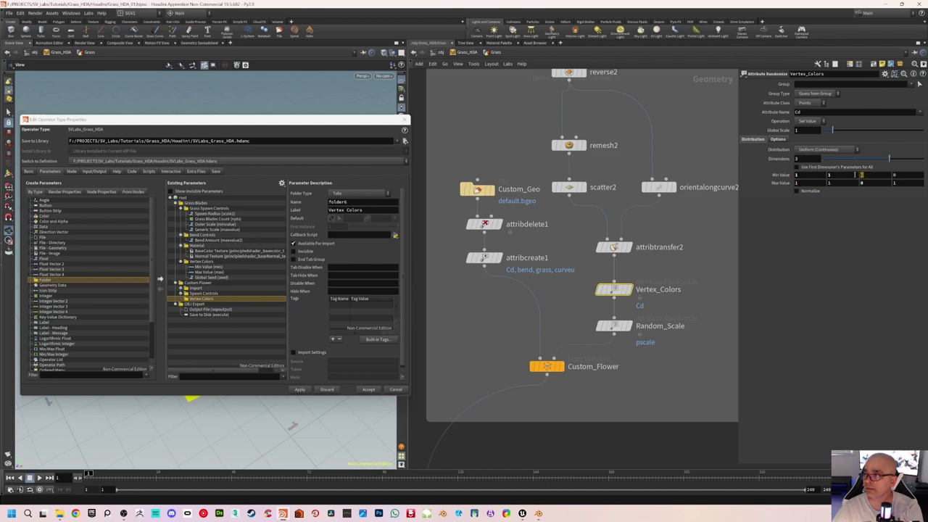
text(1)
click(868, 183)
text(1)
click(899, 175)
text(1)
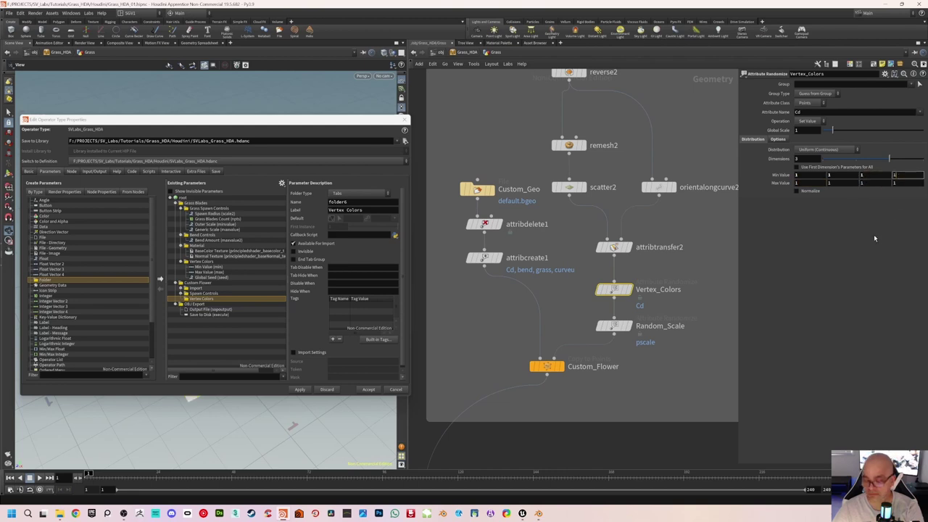
key(Return)
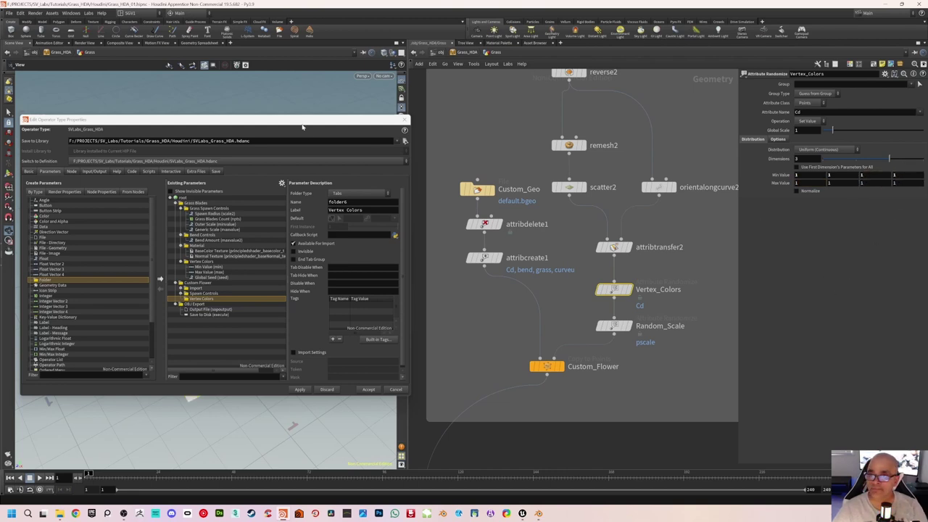
Step: Promote the Vertex_Colors node's Min Value and Max Value parameters into the Custom Flower folder's Vertex Colors subfolder
drag(303, 127, 296, 141)
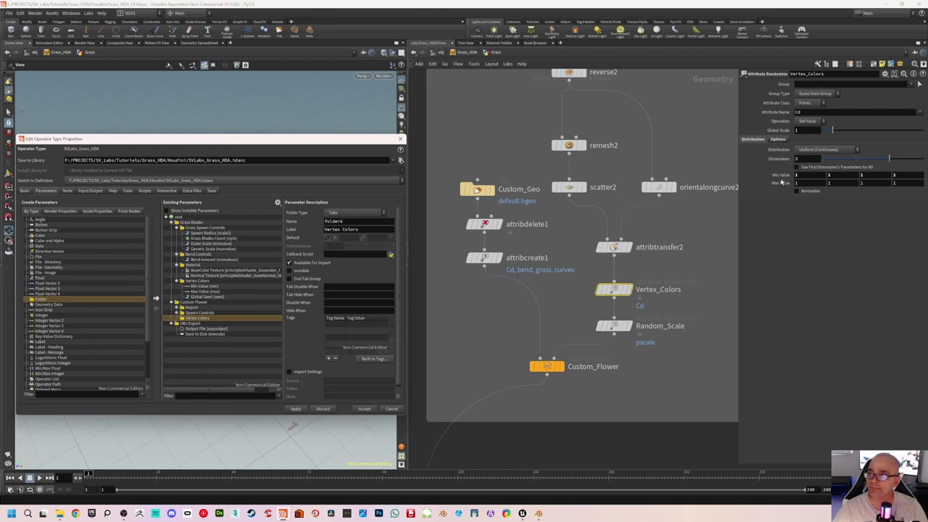
drag(780, 178, 200, 320)
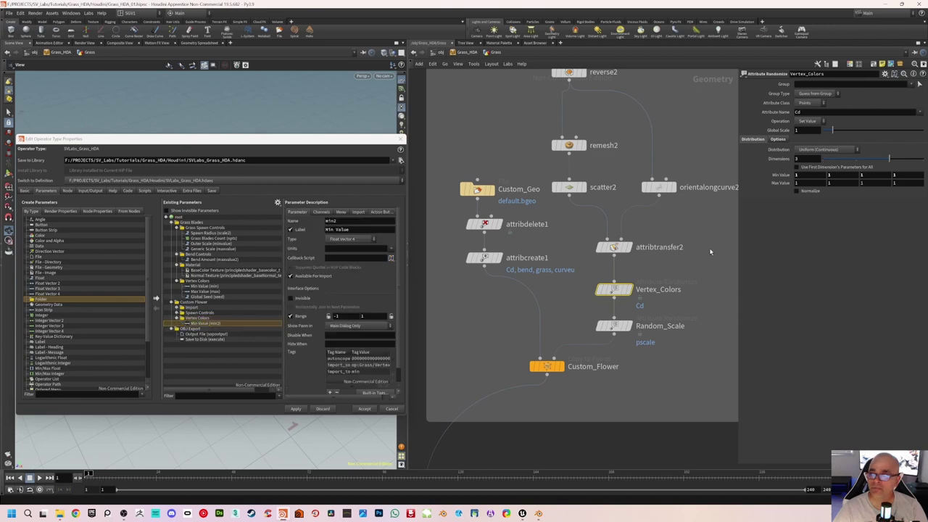
drag(781, 183, 209, 323)
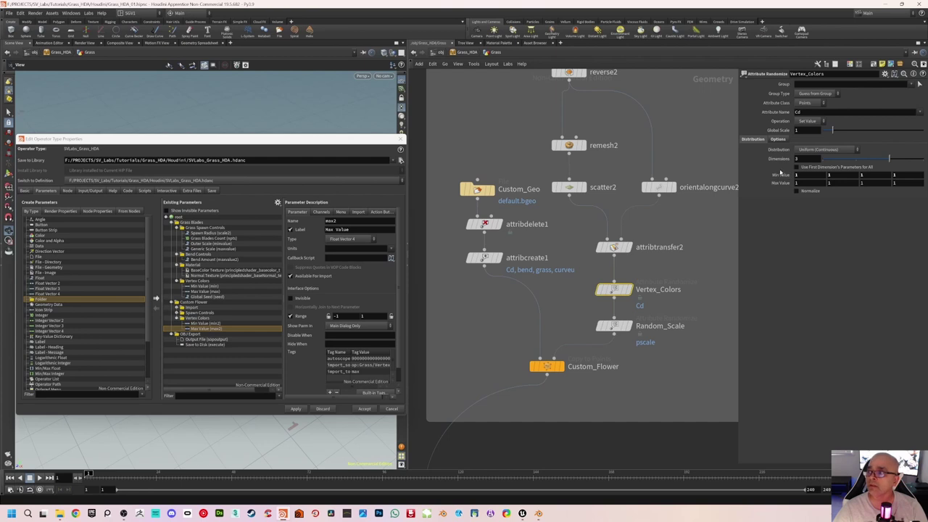
Step: Set the Vertex_Colors node's Global Seed to 10, promote it below Max Value in the new Vertex Colors folder and apply the changes
click(778, 140)
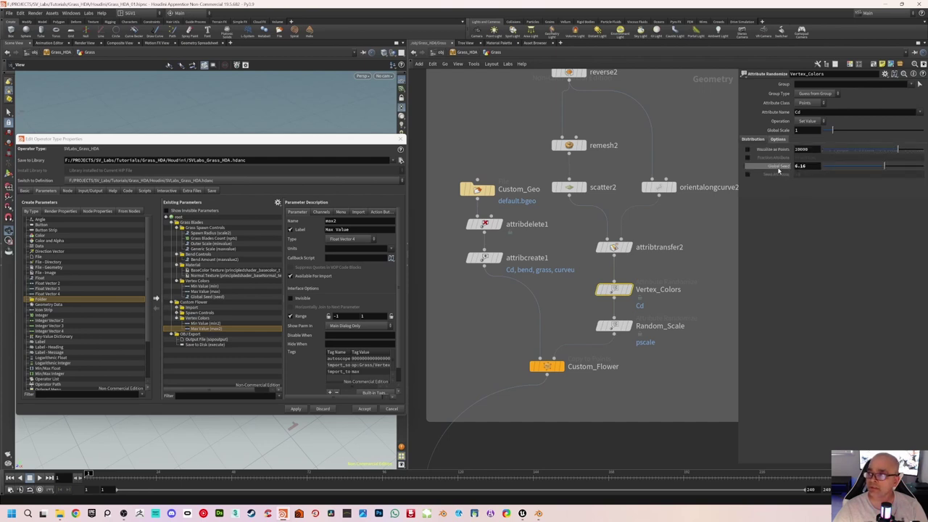
drag(808, 166, 790, 166)
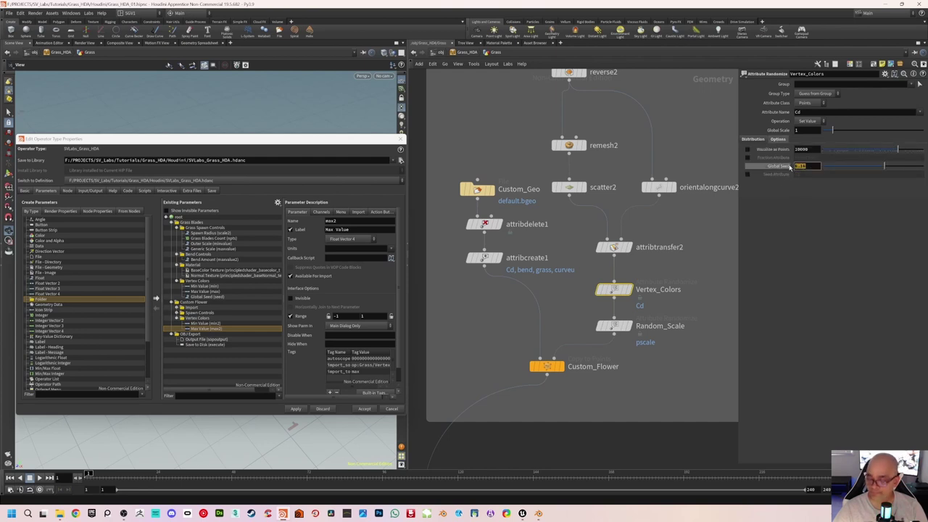
text(10)
key(Return)
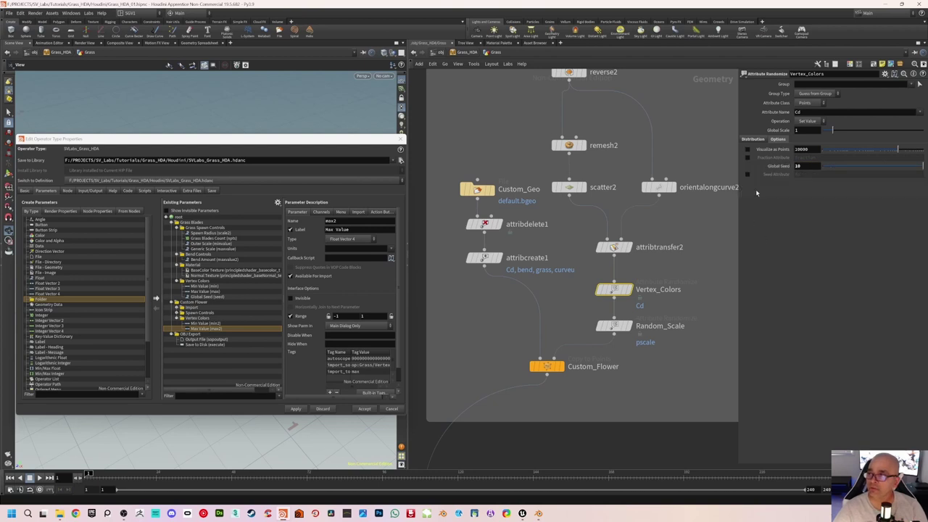
drag(782, 170, 209, 324)
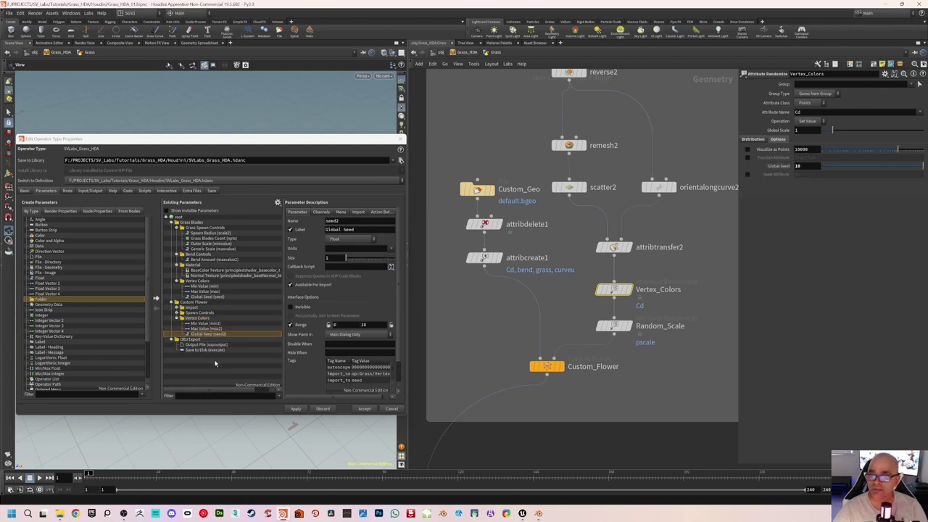
click(295, 409)
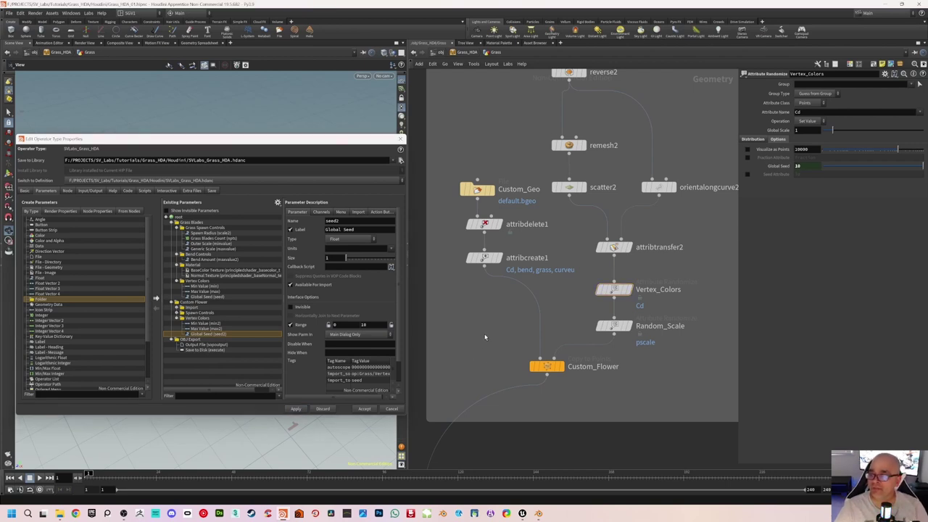
Step: Check the linked Min and Max Value parameters, return to the object level and save the SVLabs Grass HDA asset
scroll(484, 333, down, 2)
middle_drag(479, 339, 567, 237)
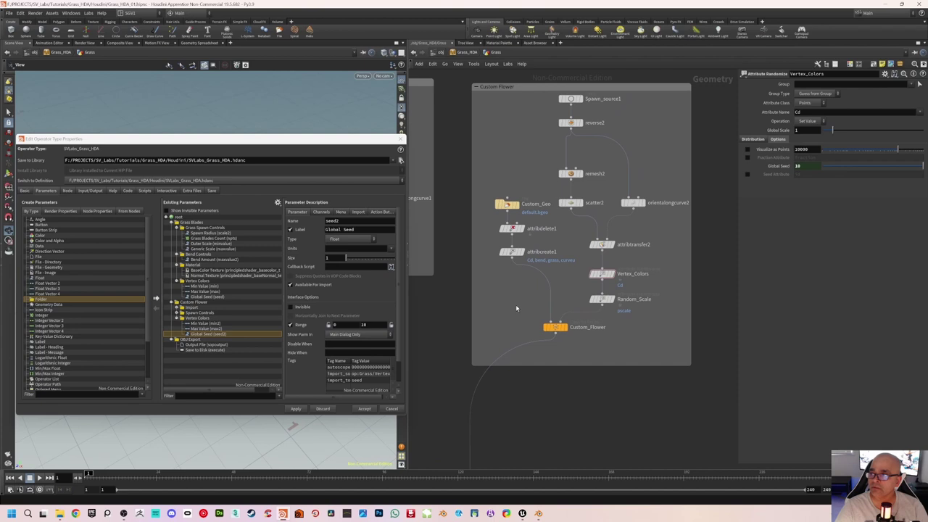
click(751, 140)
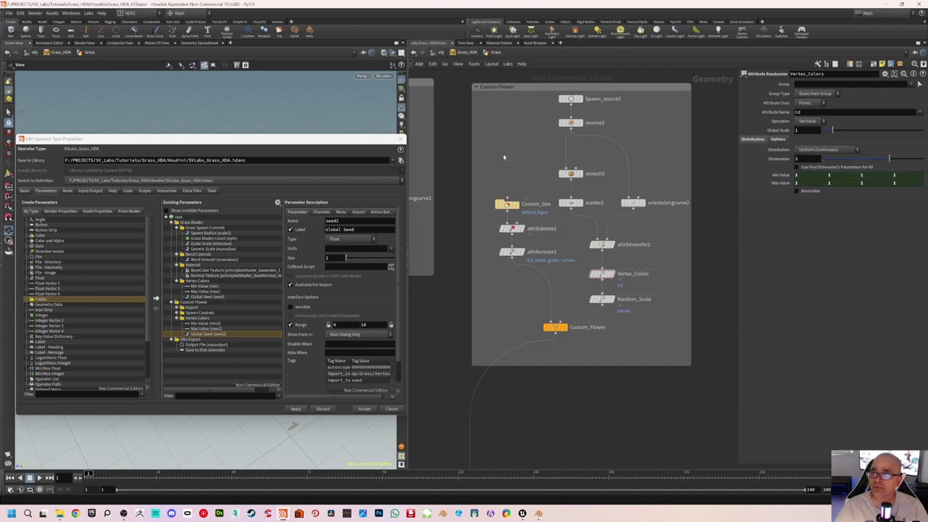
click(444, 53)
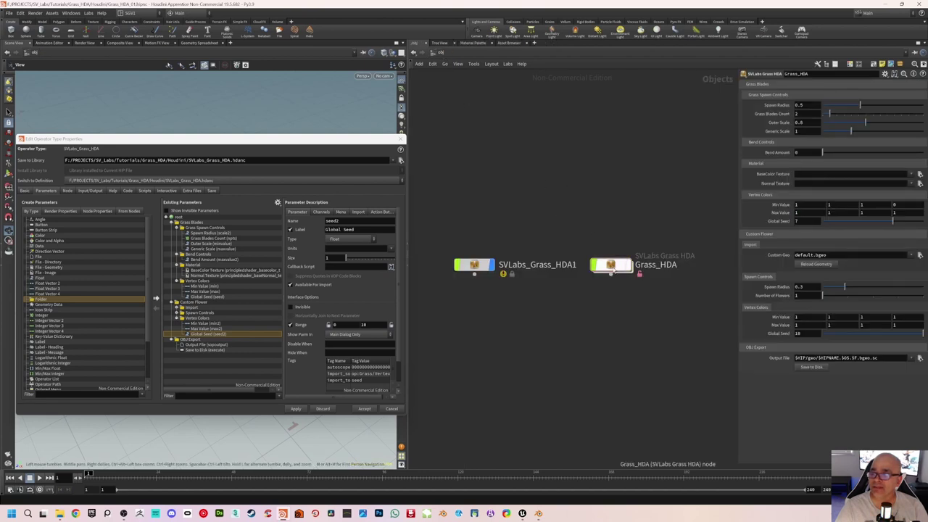
click(52, 13)
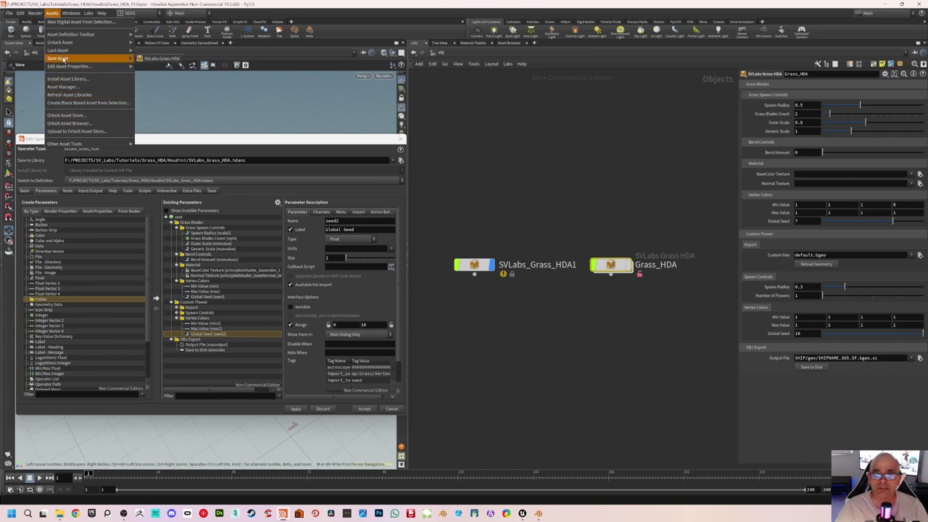
click(158, 59)
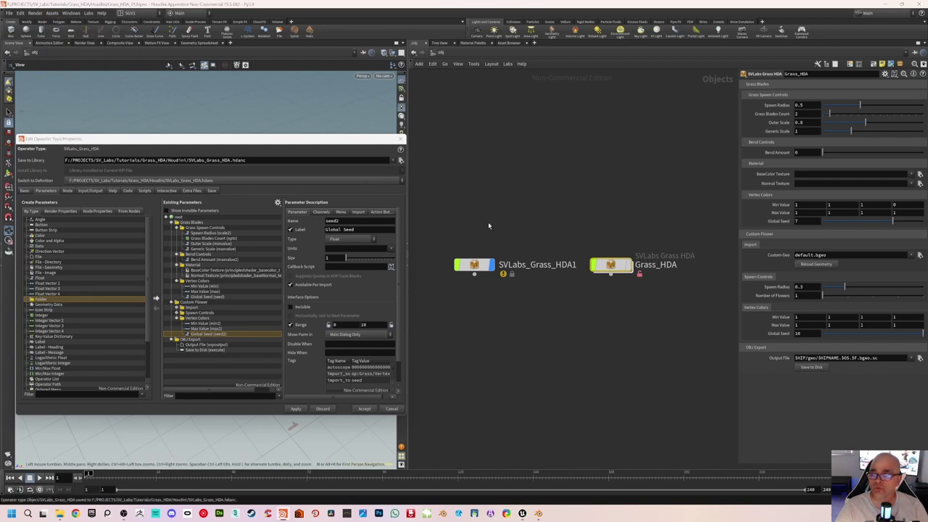
Step: Accept and close the operator type properties, and clear the node selection
drag(315, 139, 515, 143)
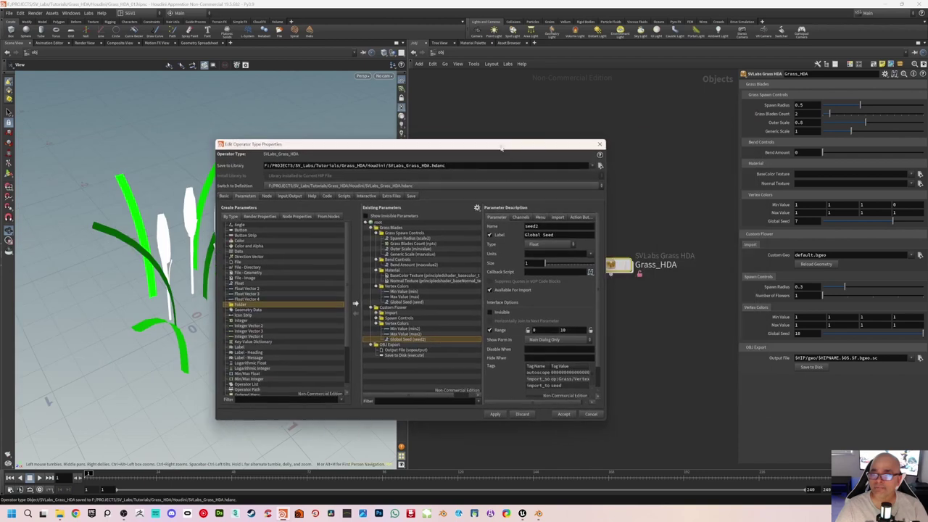
click(562, 414)
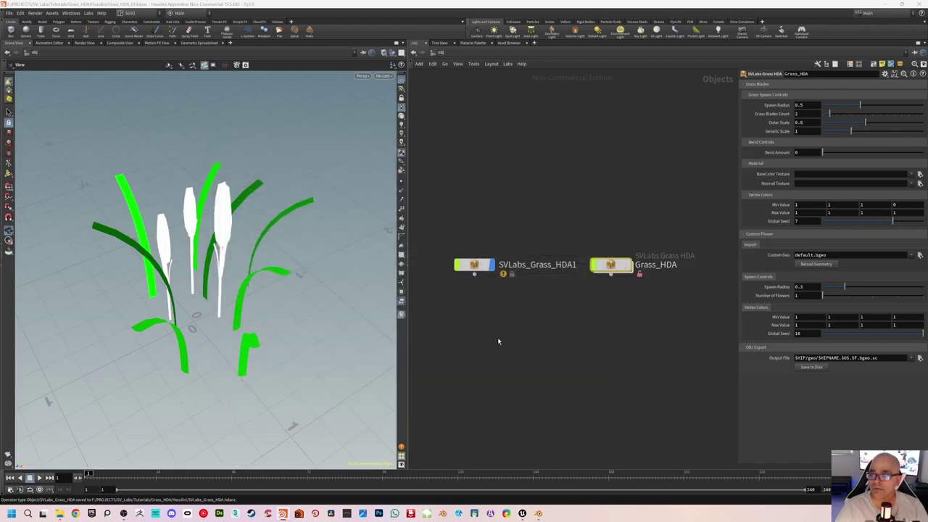
click(475, 273)
key(Escape)
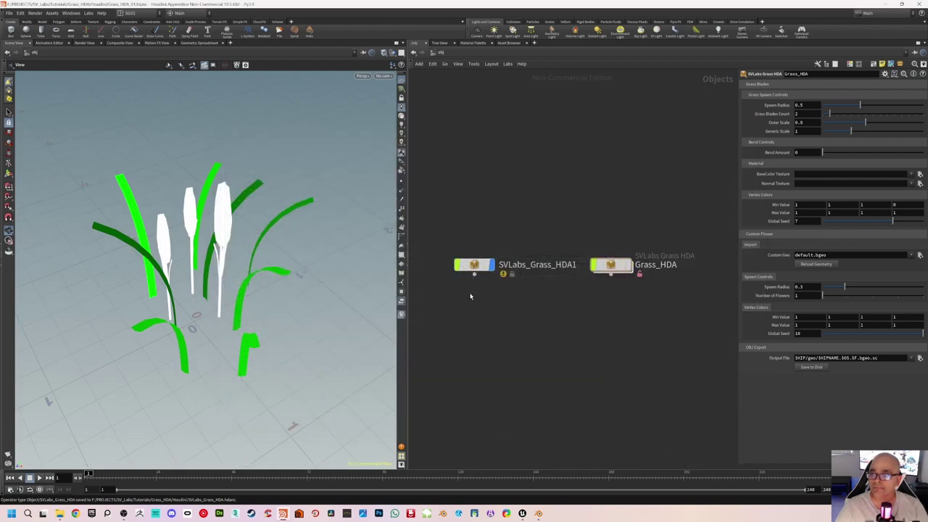
Step: On the SVLabs_Grass_HDA1 node, set the first and third components of the Custom Flower vertex colors' Min and Max Value to 0
click(475, 265)
drag(240, 279, 241, 244)
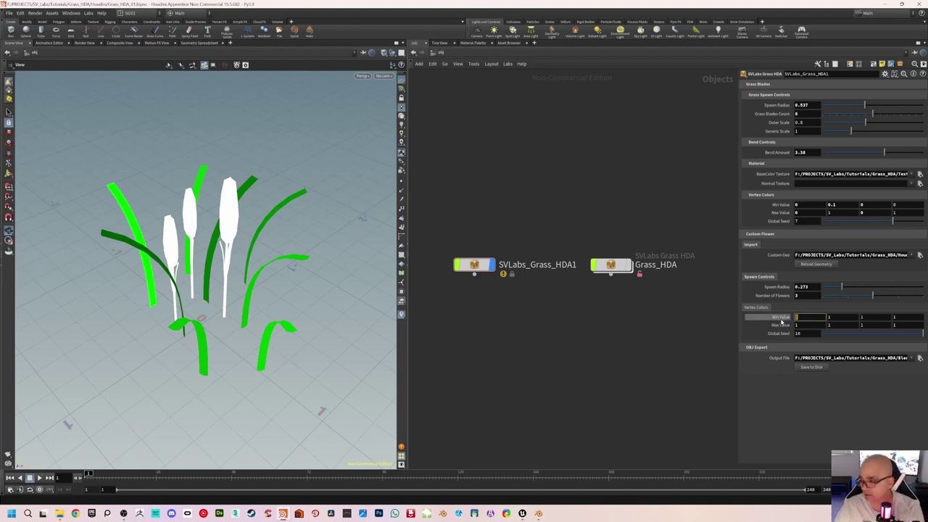
text(0)
click(803, 327)
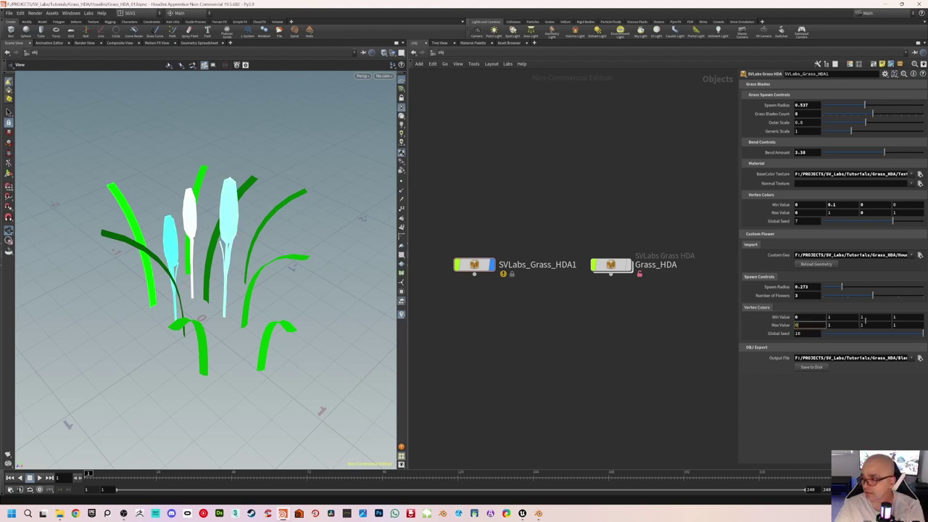
drag(868, 318, 860, 327)
text(00)
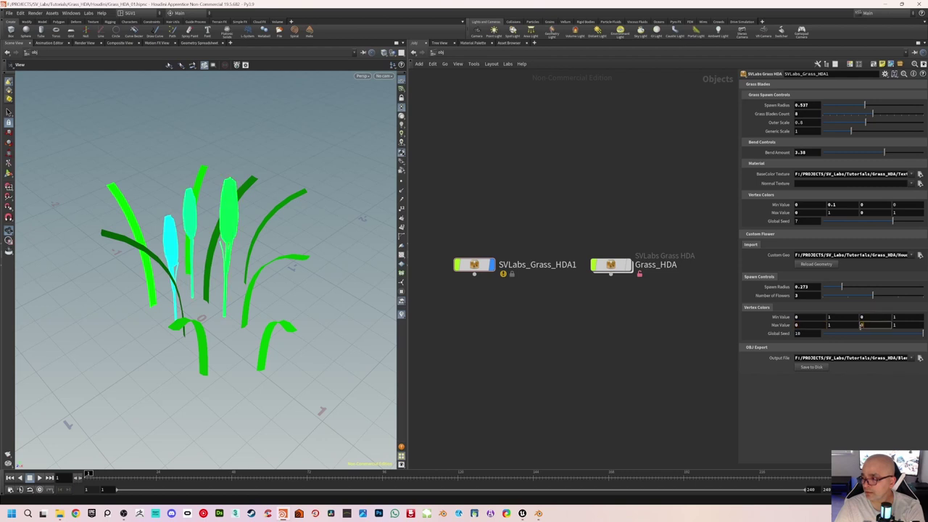
click(866, 381)
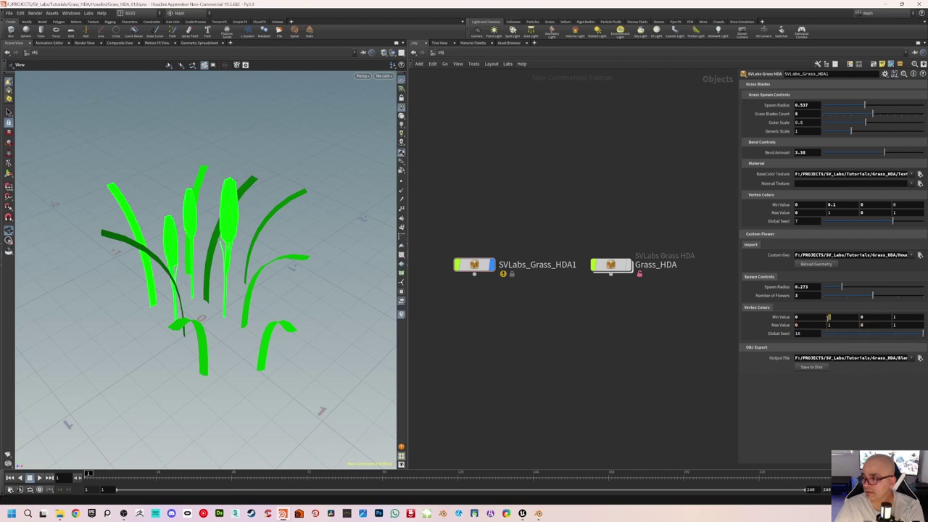
Step: Set the second component of the flower vertex colors' Min Value to 0.1 and their Global Seed to 8.49
click(828, 317)
text(0.1)
key(Return)
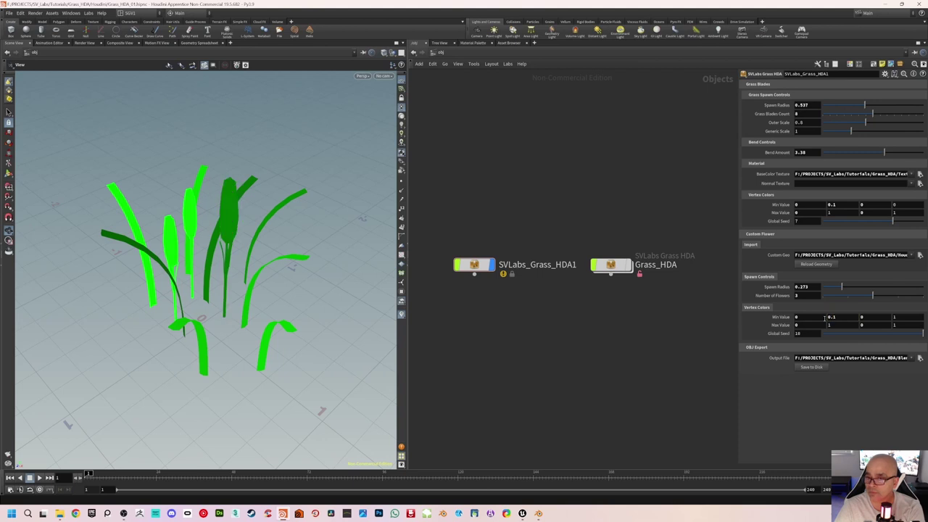
drag(249, 313, 248, 326)
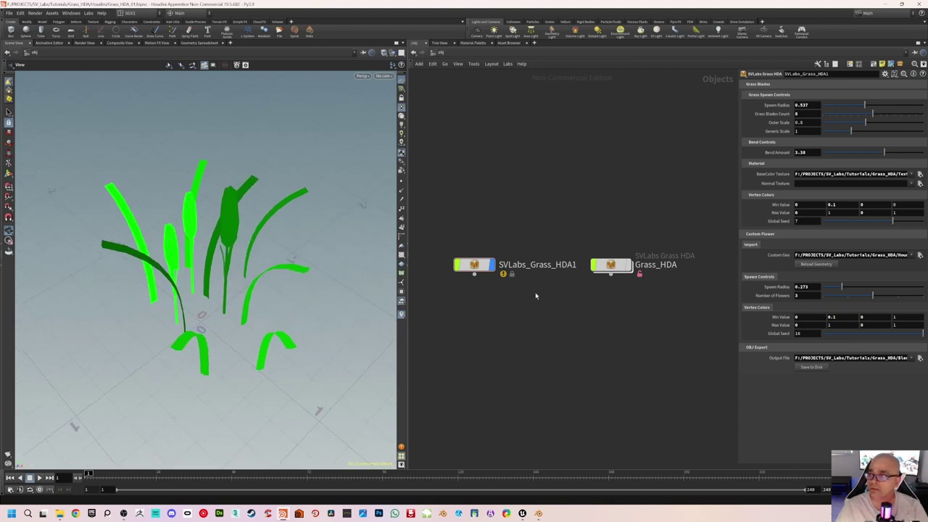
drag(921, 336, 909, 336)
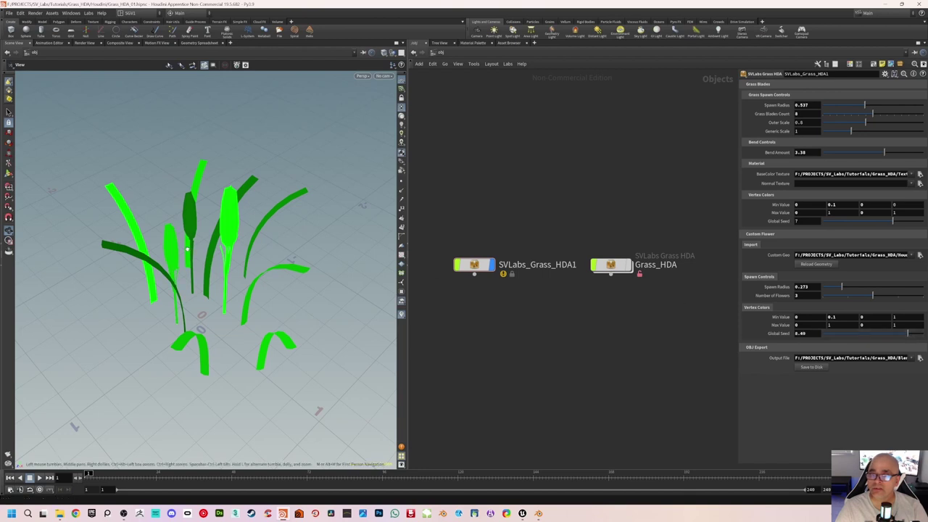
Step: Save the scene and write the grass geometry to disk through the node's OBJ export
drag(269, 283, 210, 249)
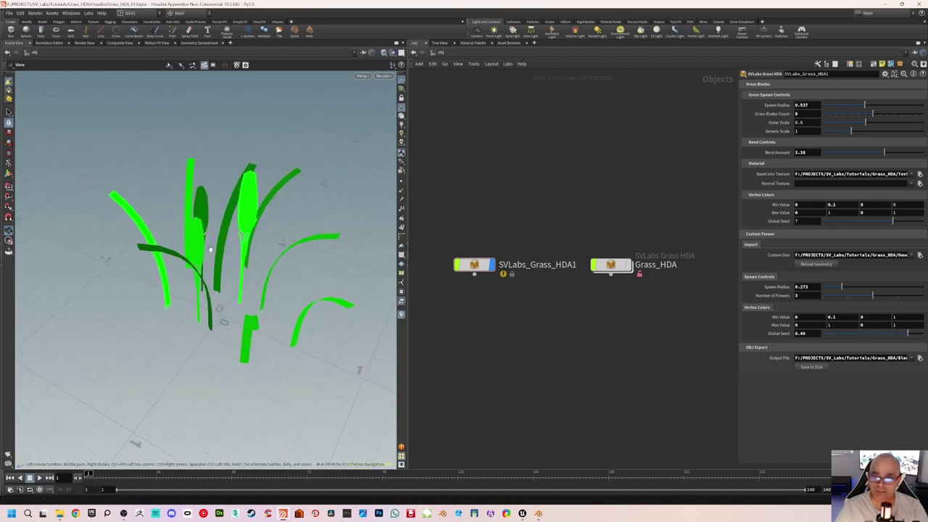
key(ctrl+s)
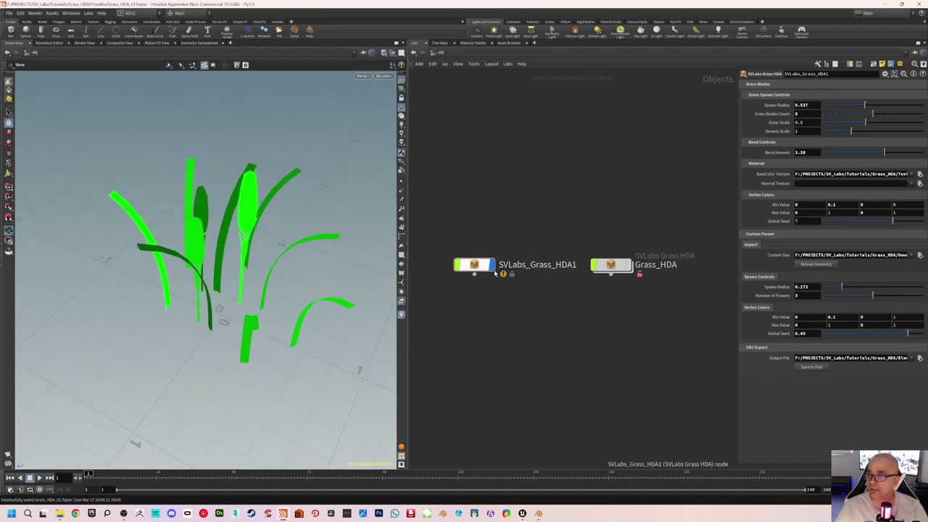
click(819, 368)
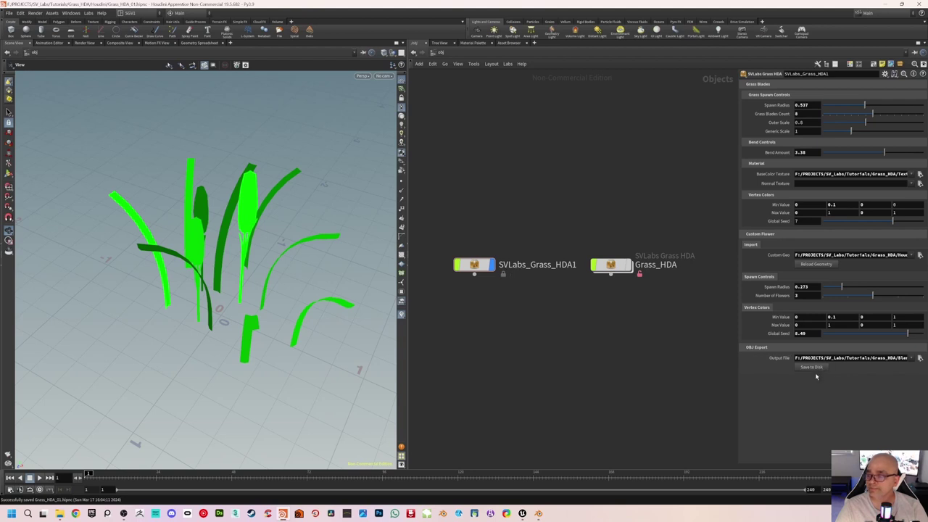
Step: Switch to Blender and delete the existing SVLabs_Grass_HDA_Blender_Import object
click(538, 514)
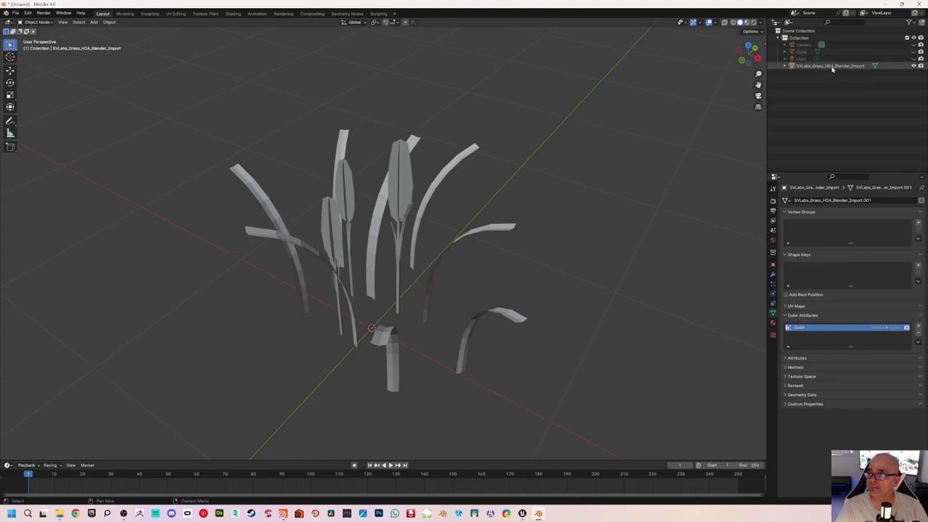
click(830, 65)
key(Delete)
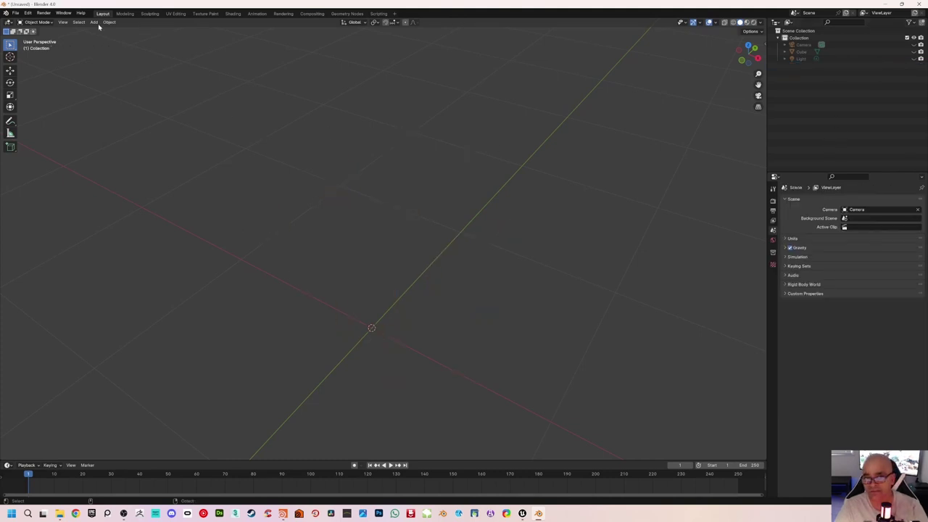
Step: Import the Wavefront file SVLabs_Grass_HDA_Blender_Import.OBJ from the project's Blender folder
click(16, 13)
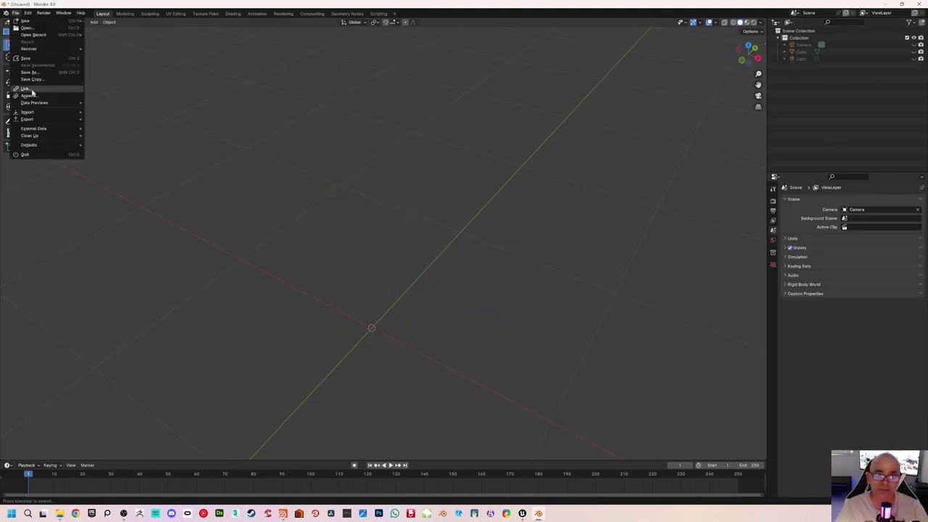
mouse_move(38, 116)
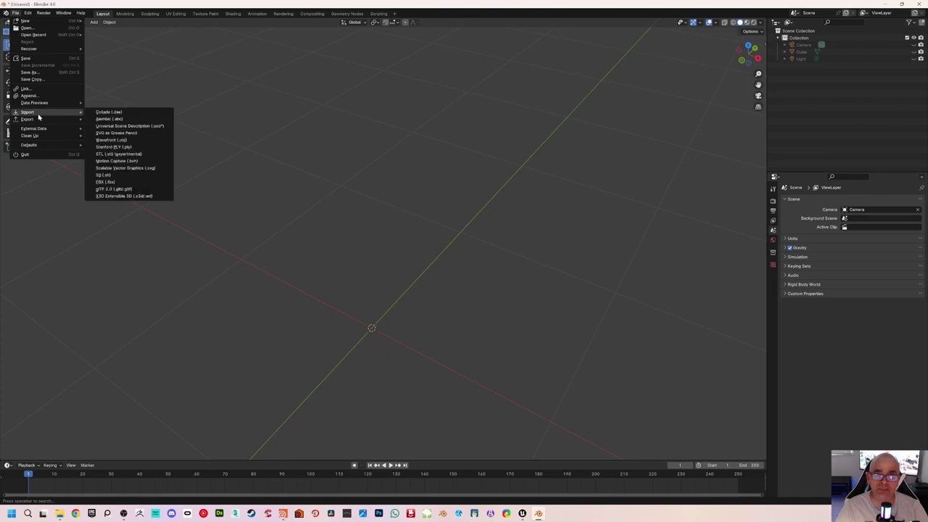
click(112, 139)
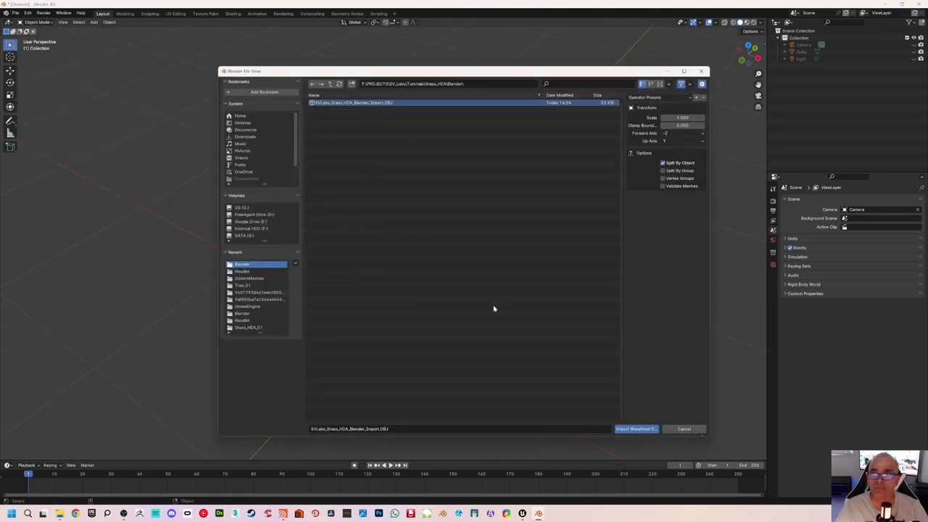
click(637, 429)
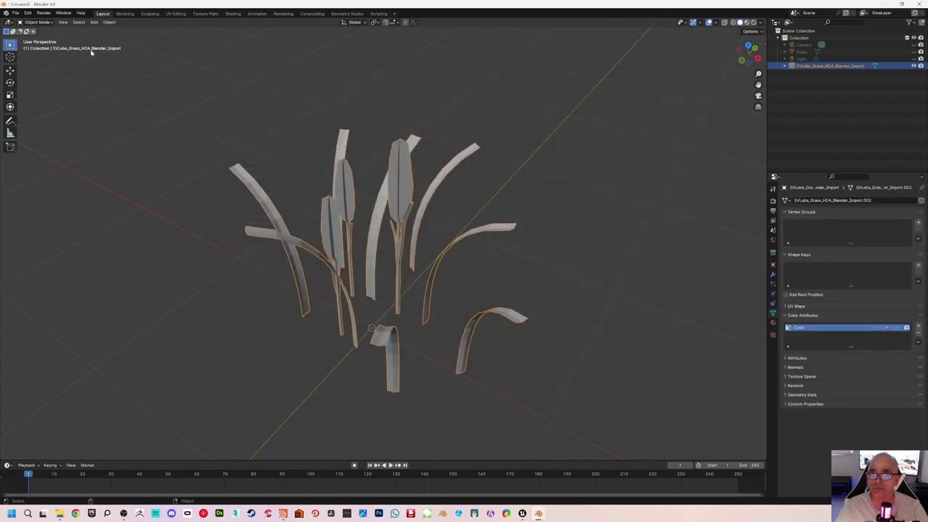
click(35, 22)
click(37, 61)
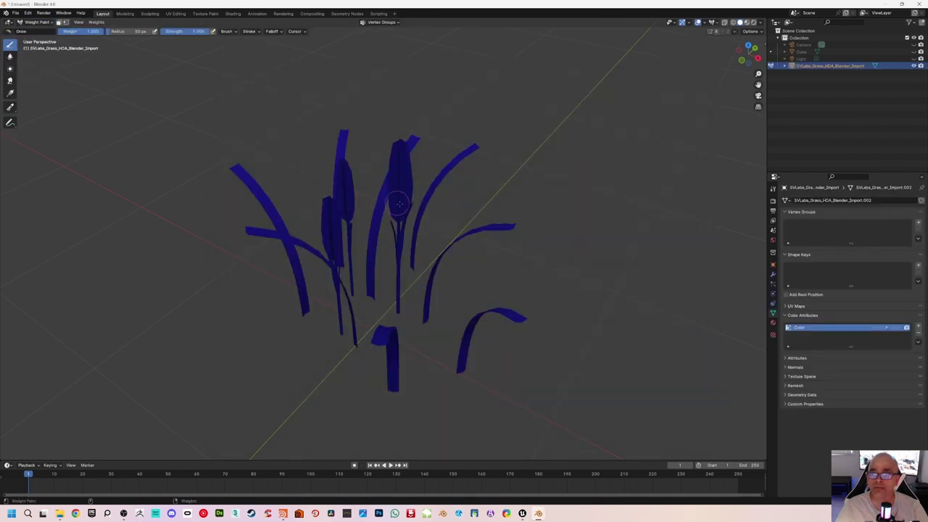
mouse_move(392, 205)
middle_down()
mouse_move(412, 197)
mouse_move(392, 206)
middle_up()
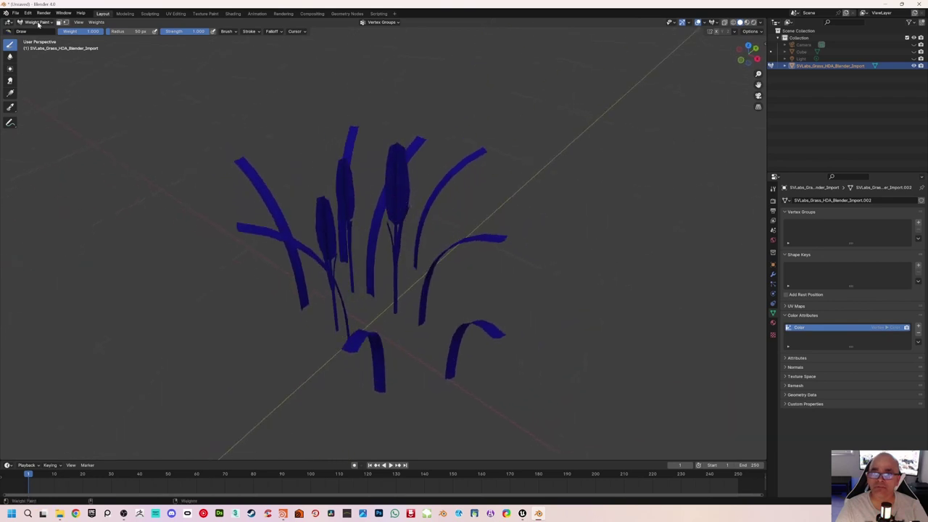
Step: Examine the imported grass and flower vertex colors in Vertex Paint mode, and return to Object Mode
click(35, 22)
click(38, 53)
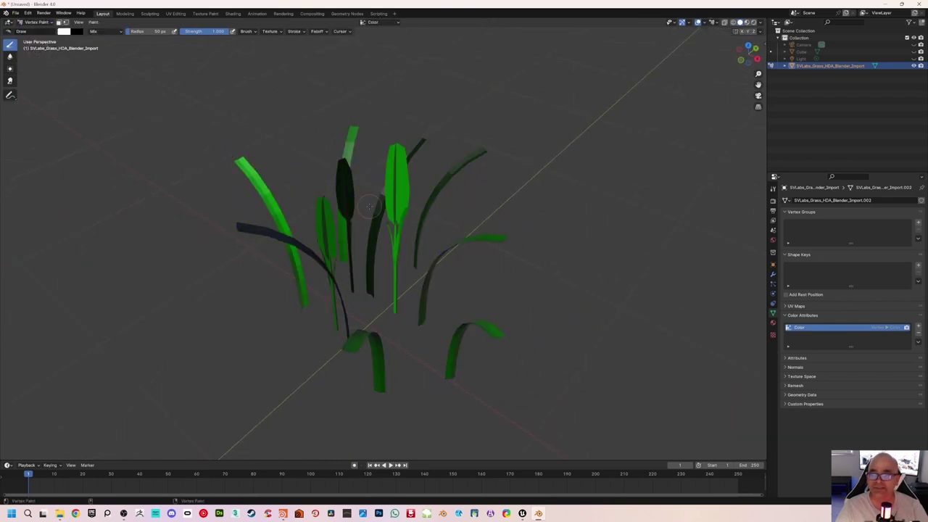
mouse_move(373, 207)
middle_down()
mouse_move(452, 196)
mouse_move(442, 204)
middle_up()
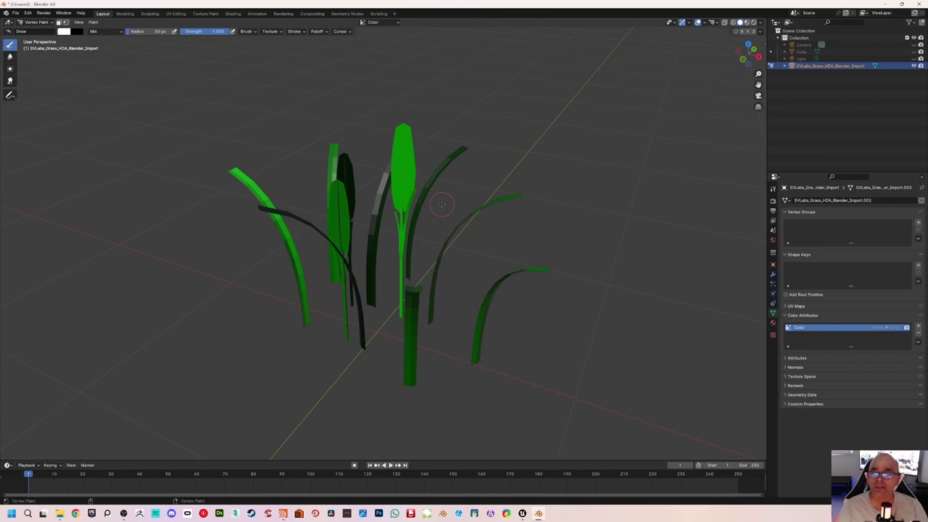
middle_drag(462, 199, 444, 218)
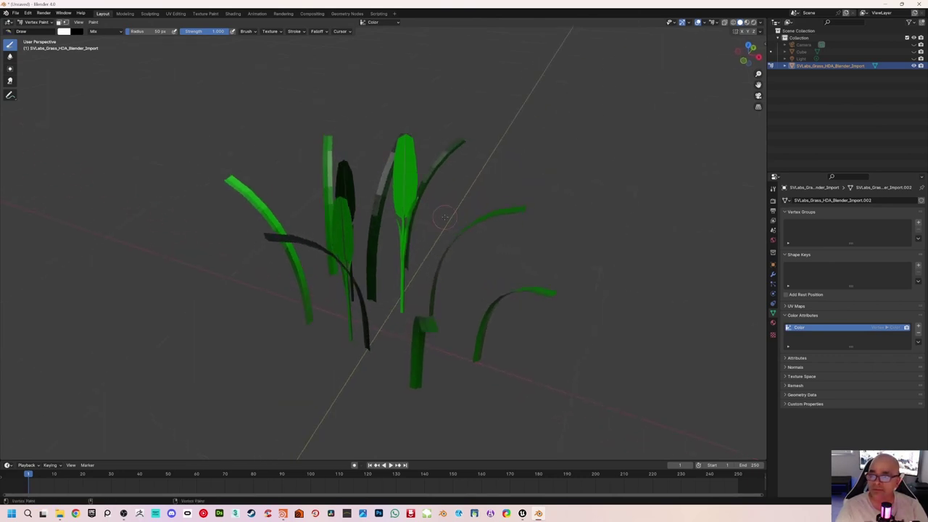
click(36, 22)
click(35, 29)
middle_drag(323, 206, 363, 204)
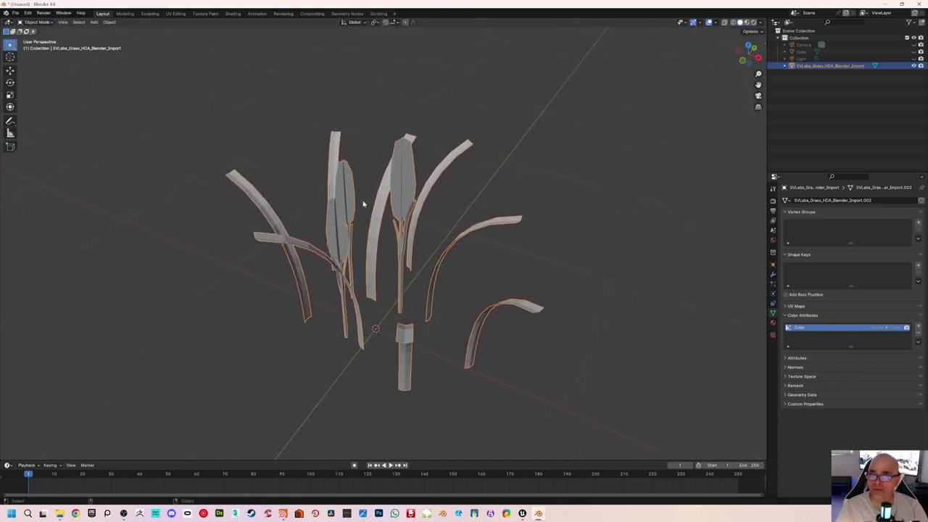
Step: Export the selected grass mesh as FBX, overwriting Grass_HDA_Blender_Export.fbx
click(15, 13)
mouse_move(25, 120)
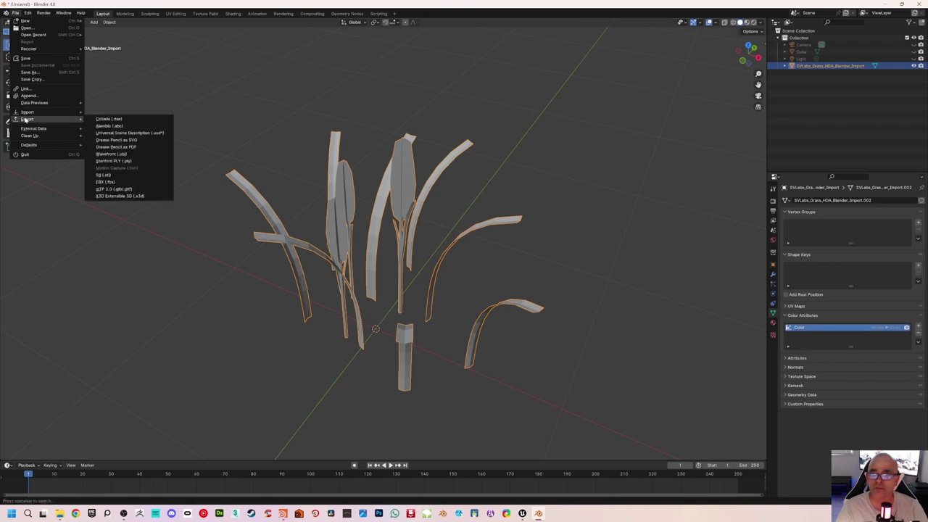
click(118, 182)
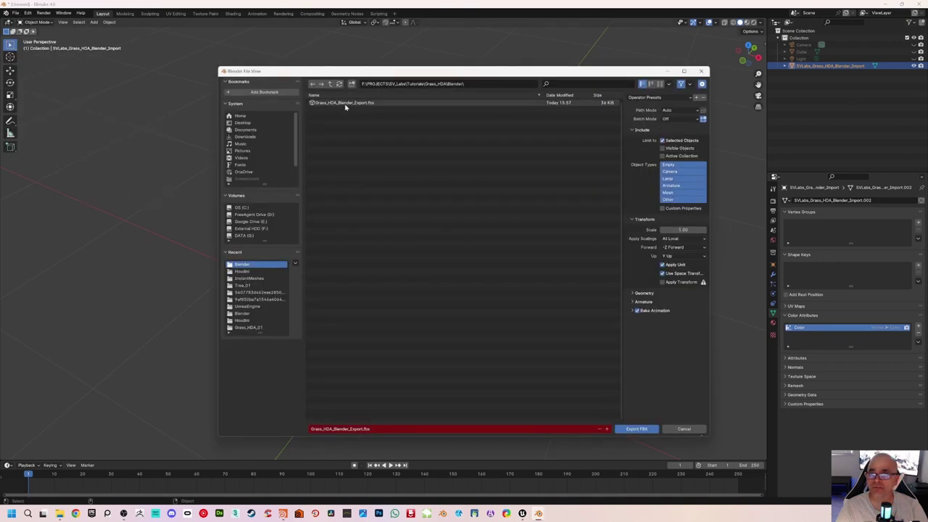
click(637, 428)
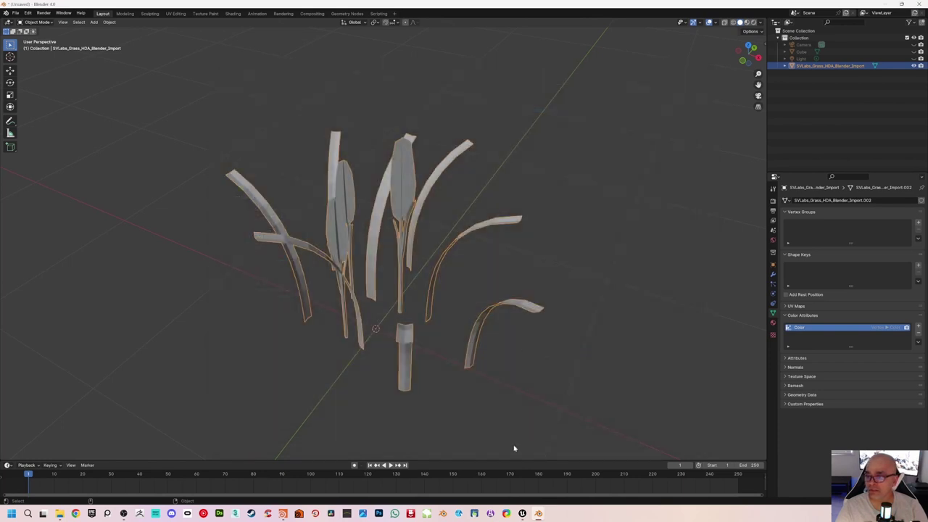
Step: Switch to Unreal Engine, reimport the Grass_HDA_Blender_Export mesh accepting the material matches, and examine the grass field up close
mouse_move(522, 513)
click(493, 472)
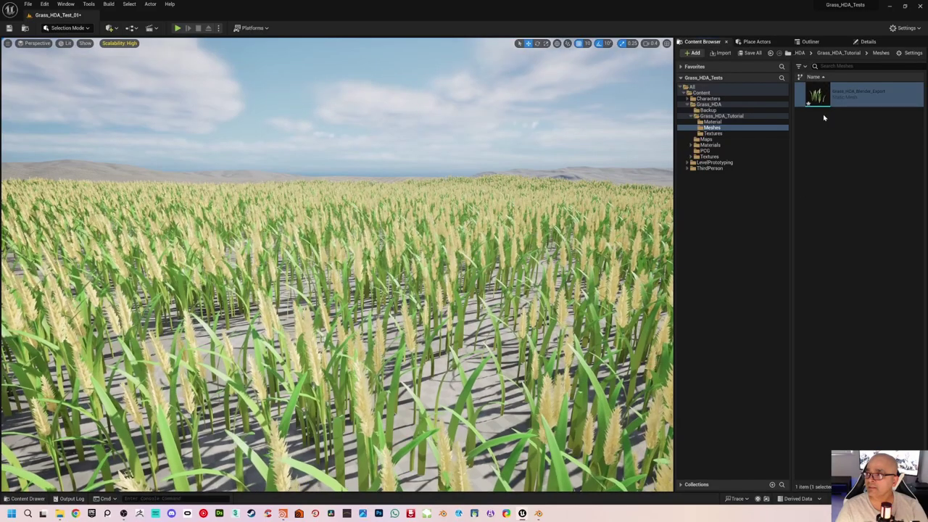
right_click(826, 101)
click(849, 153)
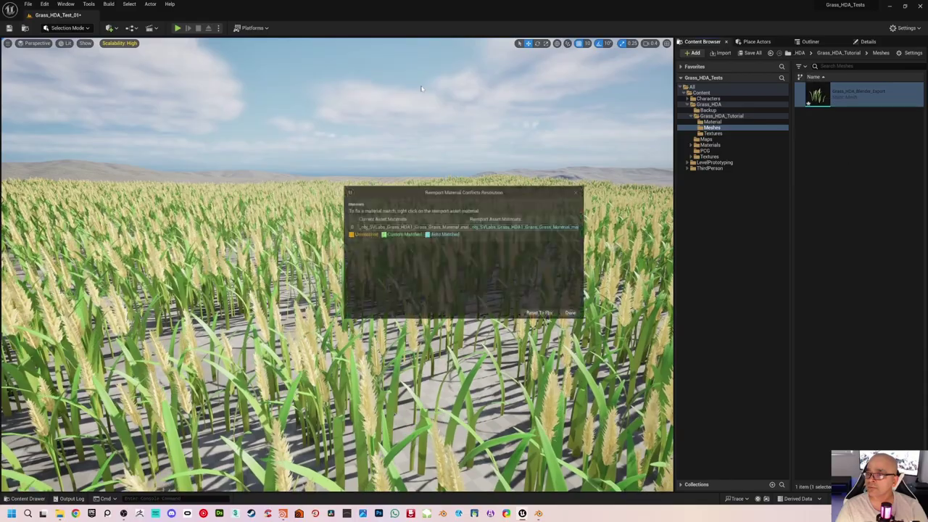
click(577, 316)
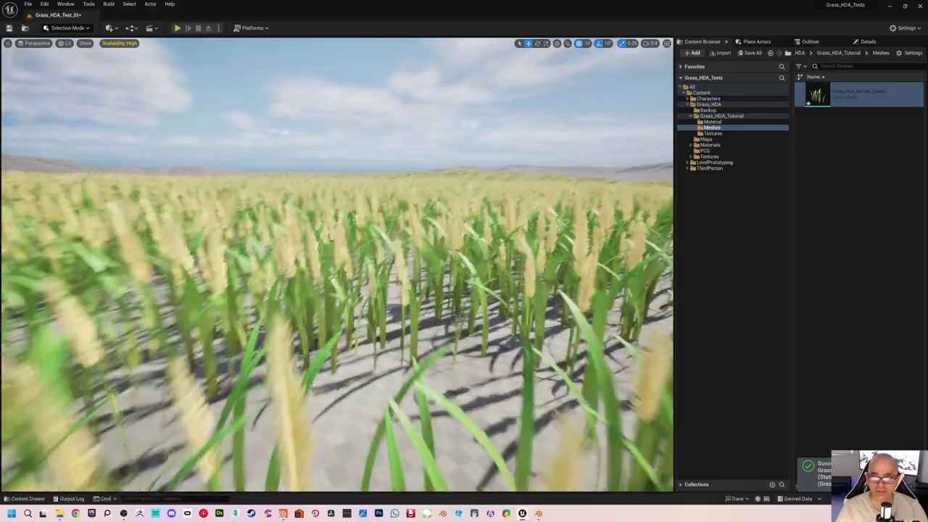
right_drag(337, 265, 337, 367)
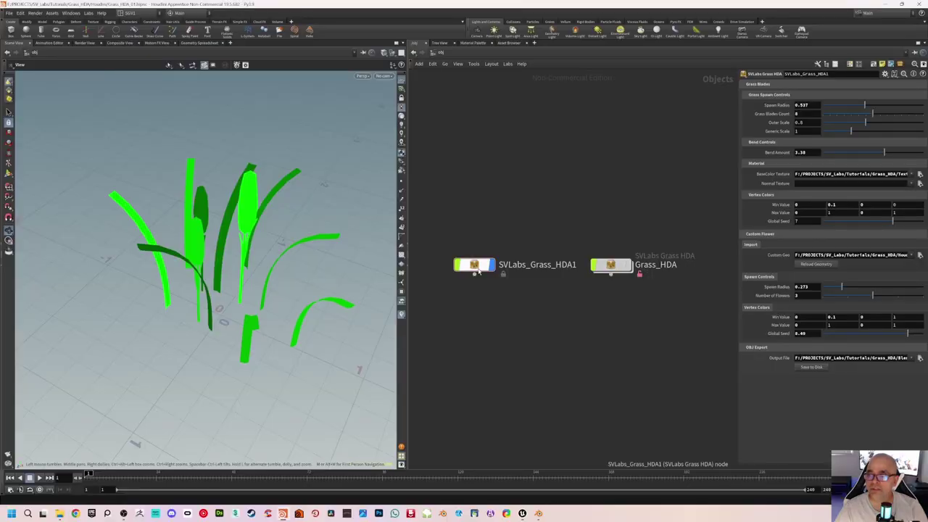
Step: In Houdini, disable Geometry Color and enable Textures in the viewport's material display options
right_click(403, 154)
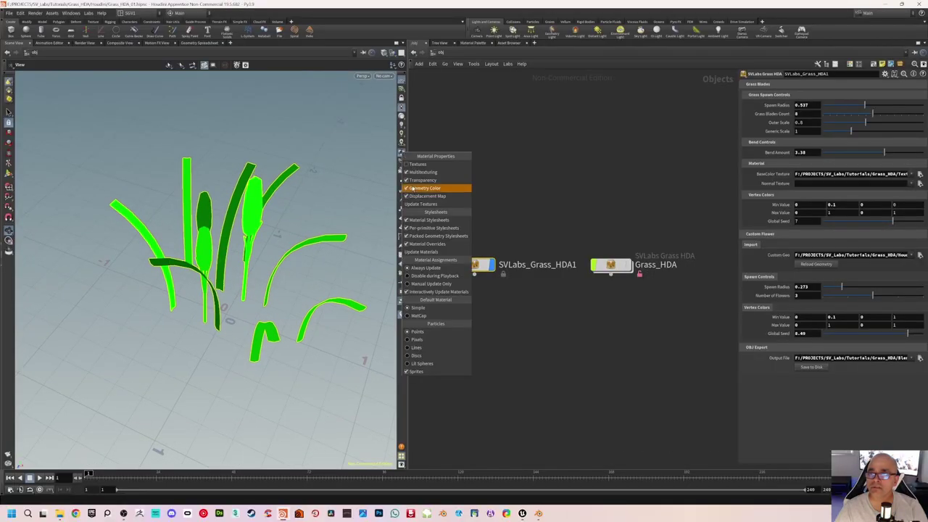
click(409, 189)
click(403, 156)
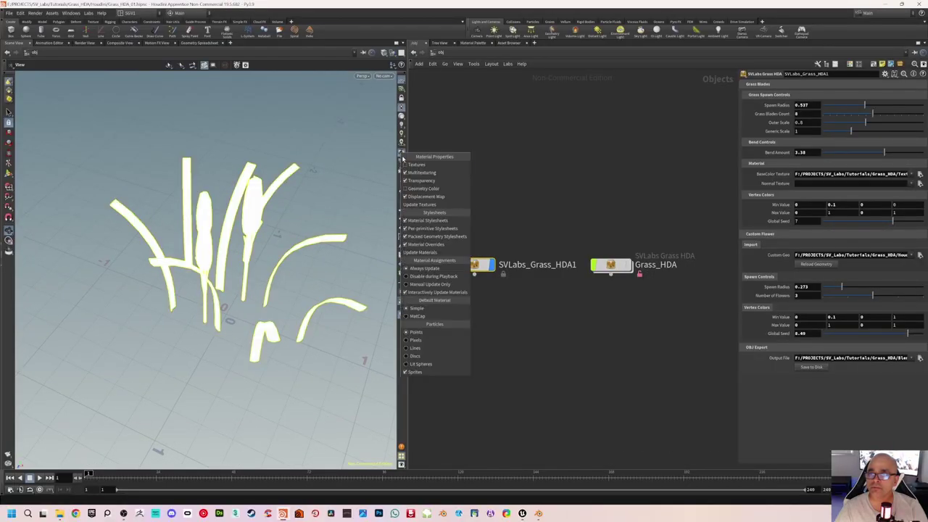
click(439, 163)
scroll(232, 245, up, 6)
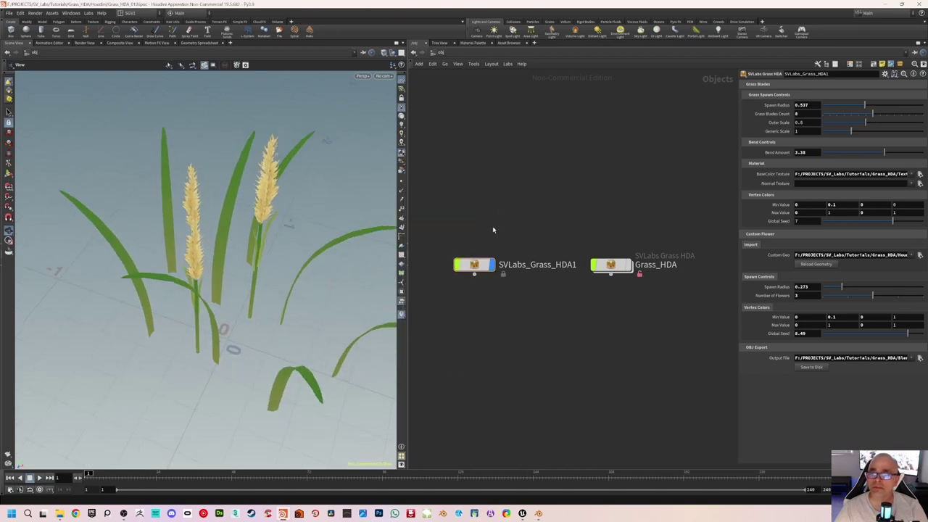
Step: Try lowering the Outer Scale of SVLabs_Grass_HDA1 to 0.7855, and undo the change
click(473, 265)
scroll(284, 245, up, 2)
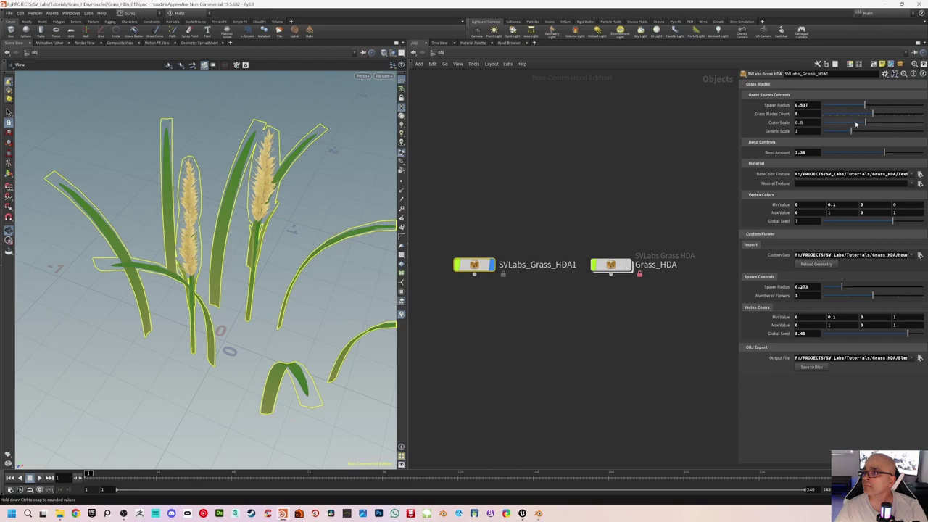
drag(864, 125, 862, 125)
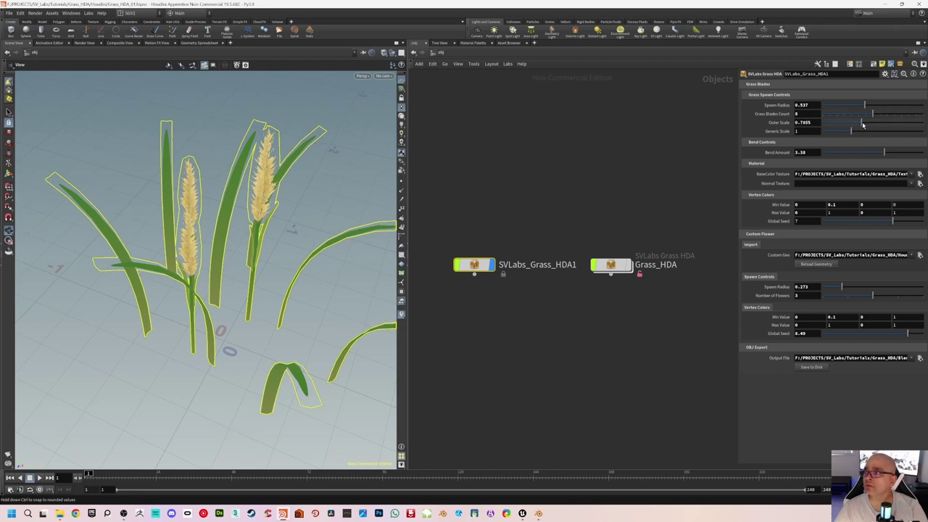
key(ctrl+z)
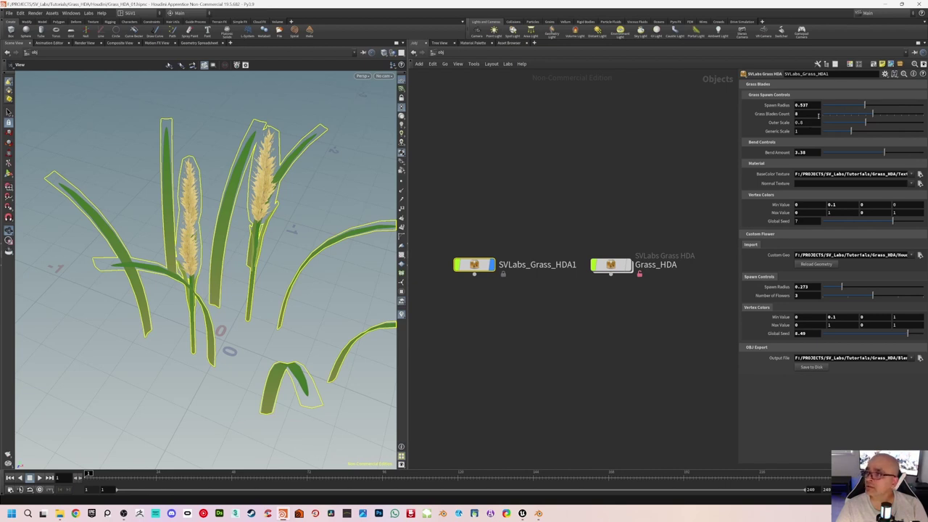
click(485, 183)
mouse_move(267, 219)
mouse_down()
mouse_move(286, 209)
mouse_move(269, 221)
mouse_up()
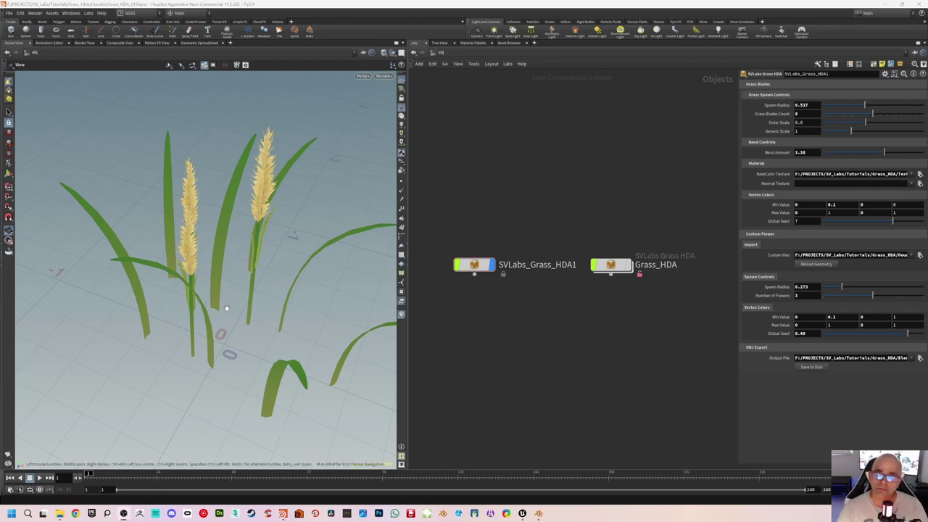
drag(251, 277, 229, 254)
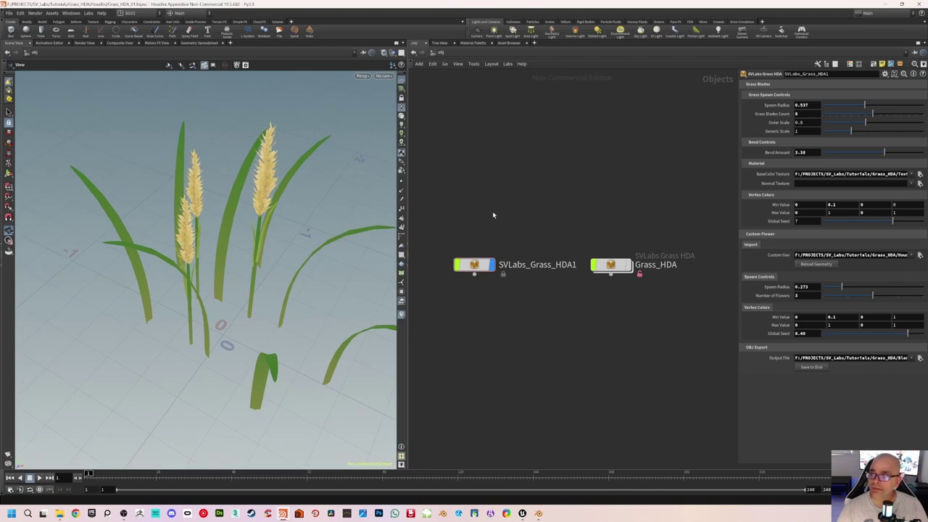
Step: Open the operator type properties of the Grass_HDA asset for editing
double_click(615, 266)
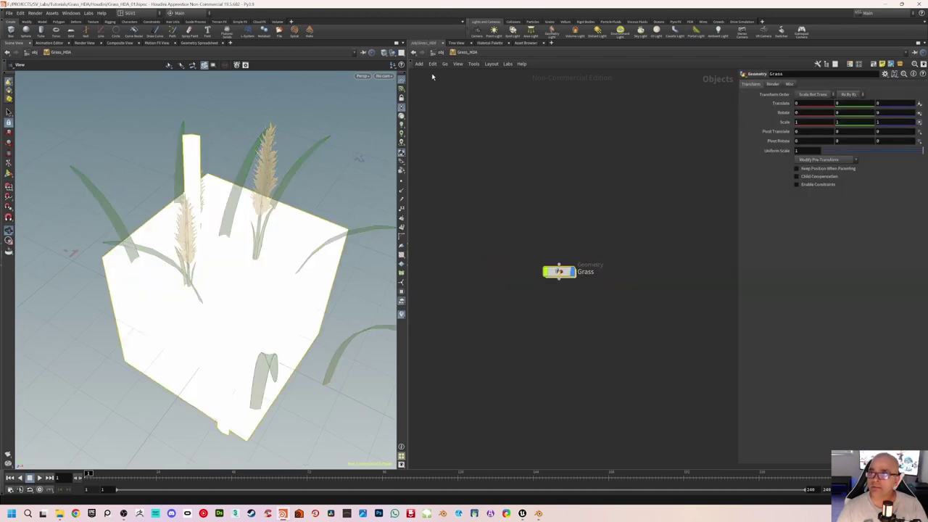
click(443, 55)
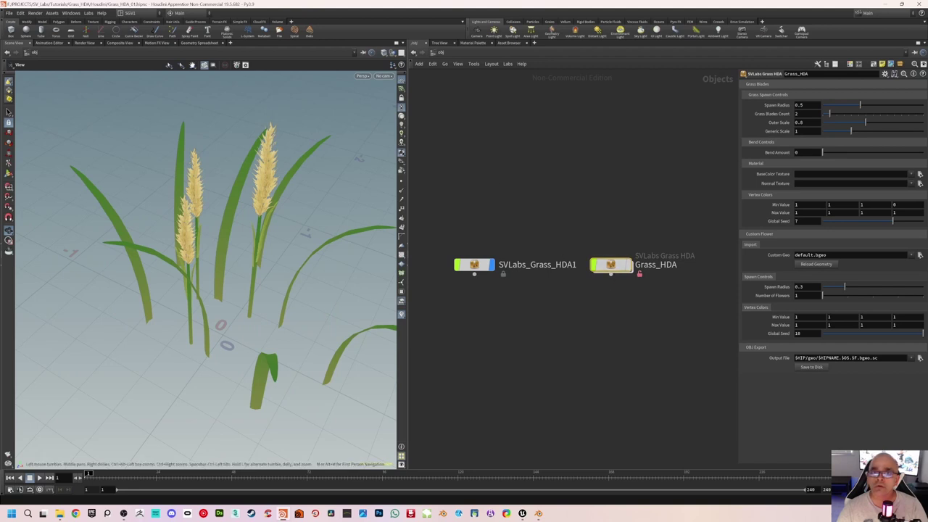
click(72, 13)
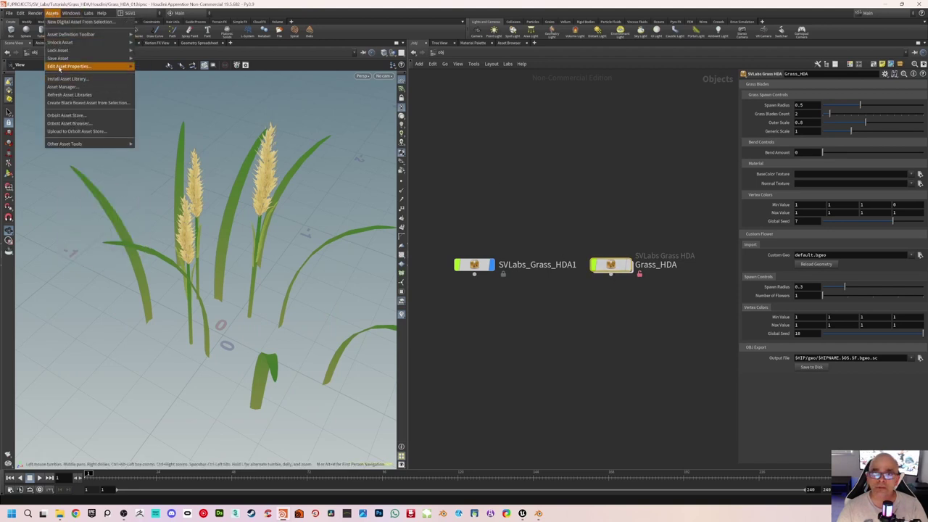
mouse_move(72, 66)
click(156, 66)
drag(359, 145, 169, 138)
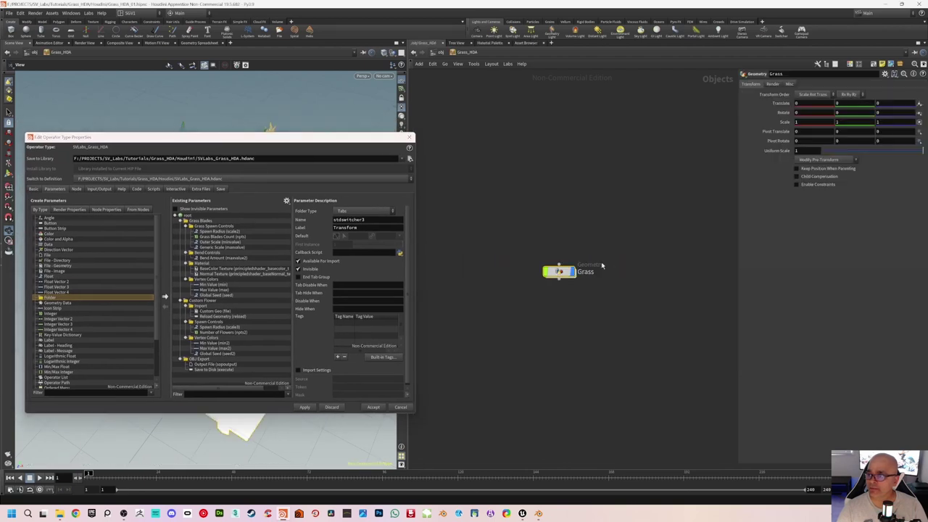
Step: Enter the Grass geometry network of Grass_HDA and examine the Grass Blade, Bend Controls, Scatter Points and Scale Controls groups
double_click(611, 265)
middle_drag(544, 231, 674, 187)
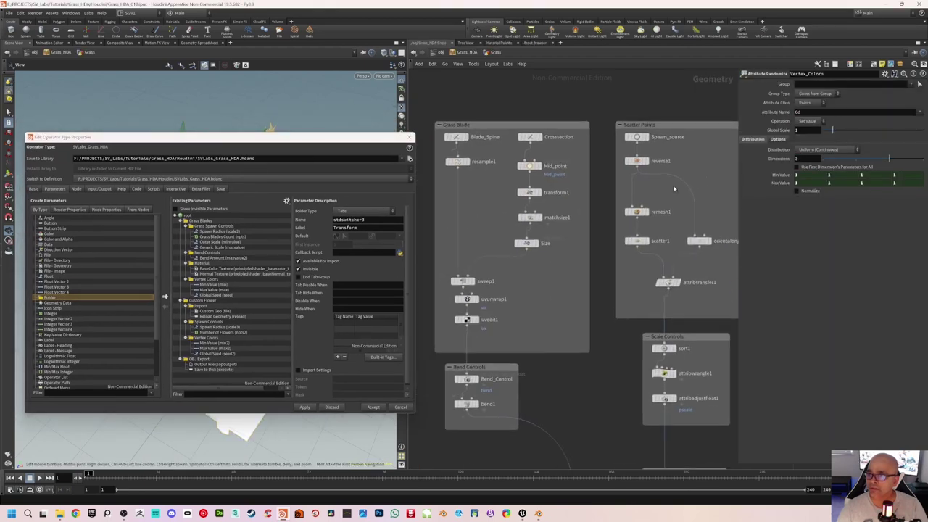
middle_drag(491, 206, 512, 188)
scroll(498, 230, up, 3)
scroll(512, 191, down, 2)
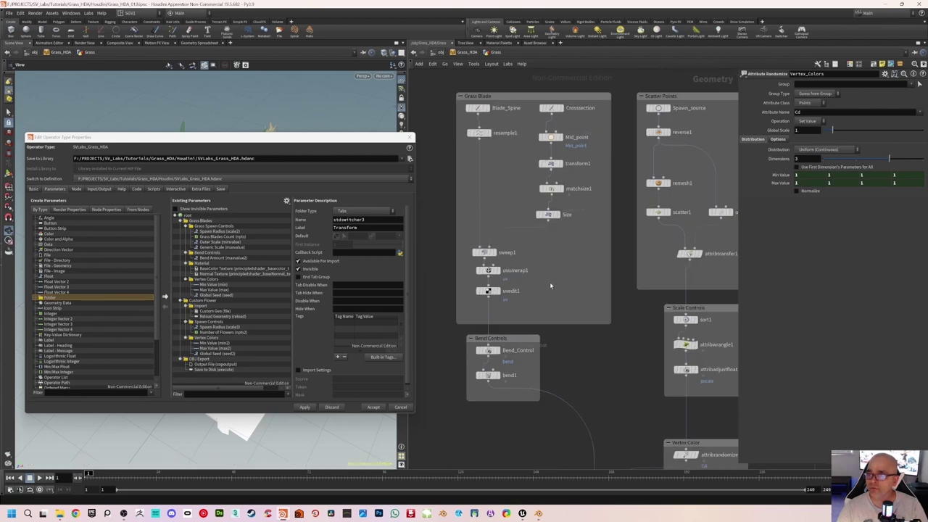
middle_drag(550, 282, 544, 251)
middle_drag(510, 148, 502, 204)
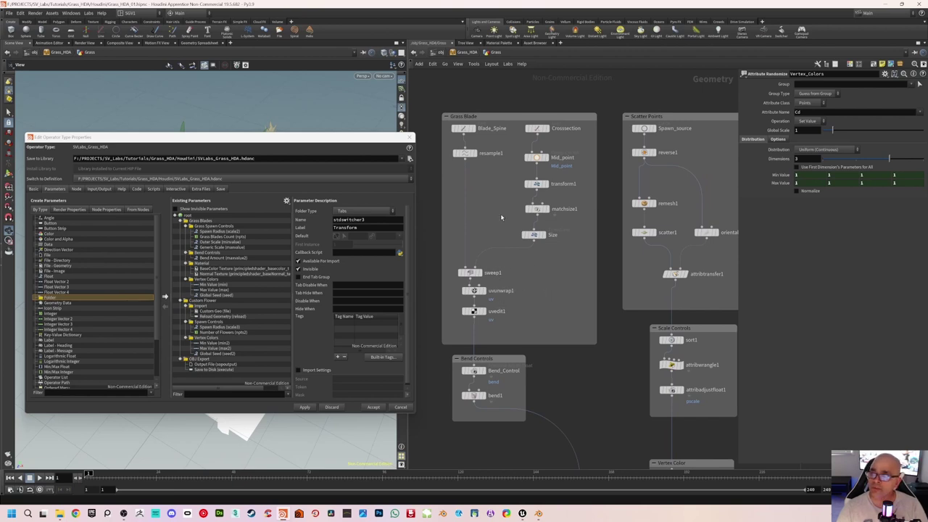
middle_drag(551, 287, 554, 247)
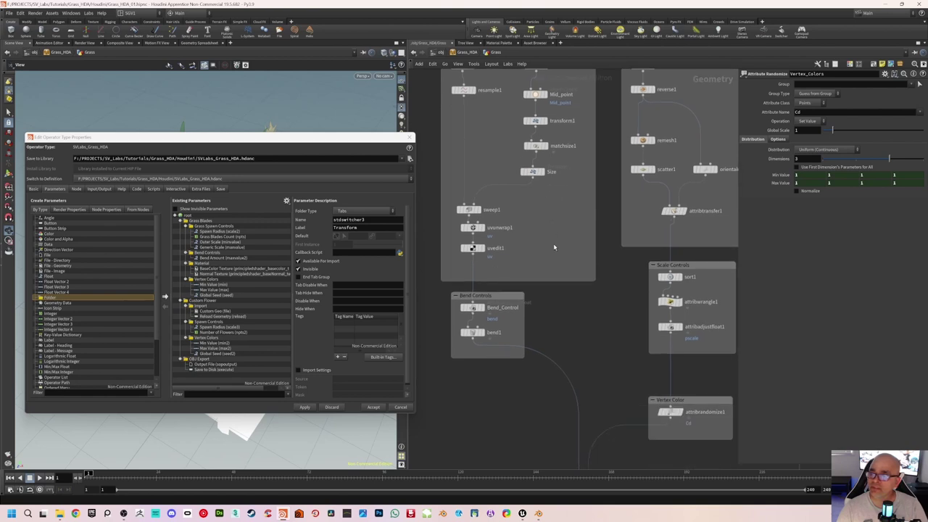
scroll(551, 240, down, 3)
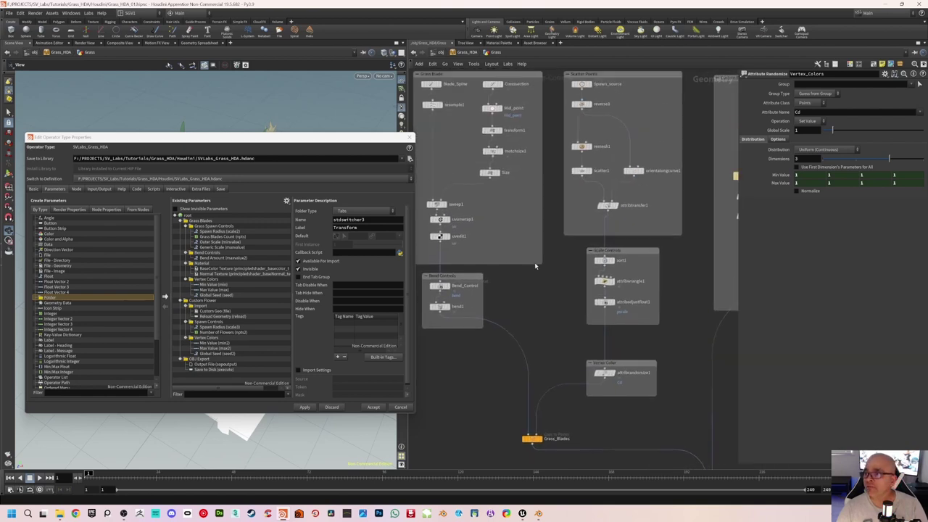
middle_drag(512, 246, 539, 251)
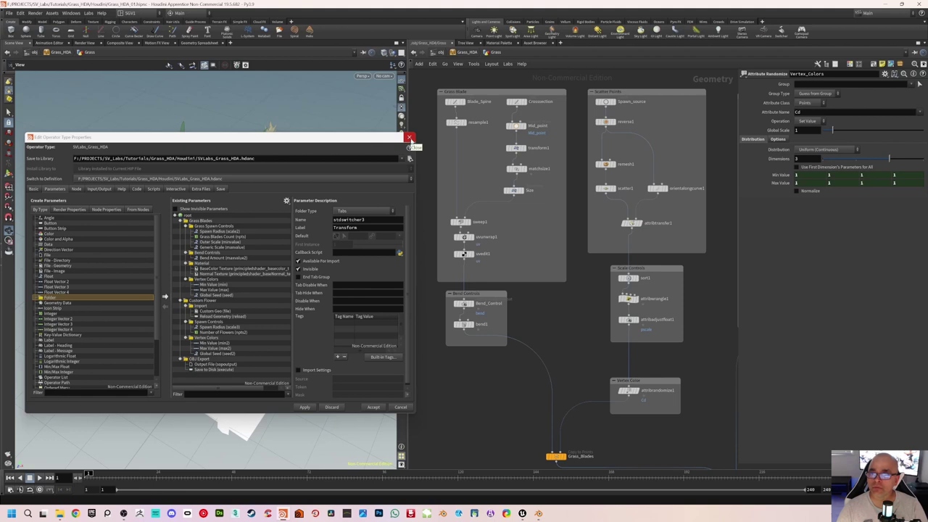
Step: Move the operator type properties window out of the way of the node network and parameters
drag(336, 141, 845, 191)
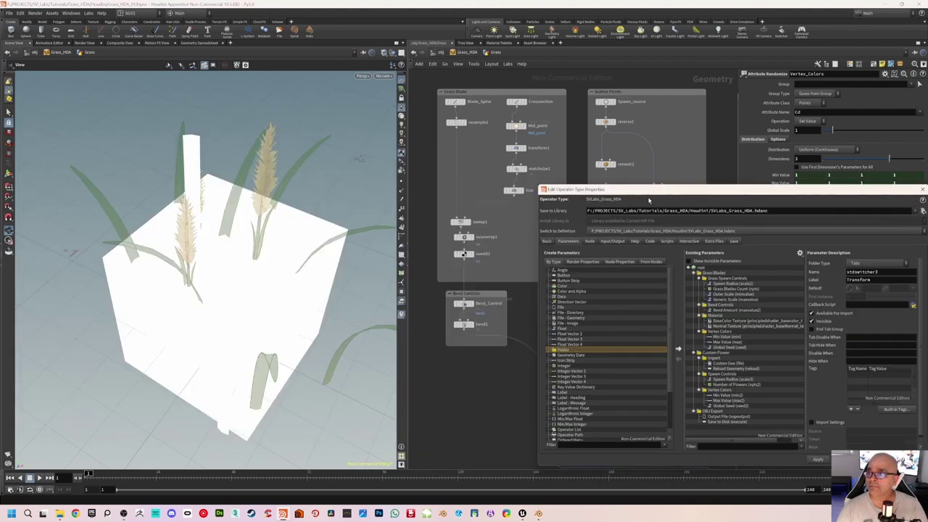
drag(609, 194, 868, 364)
middle_drag(549, 309, 553, 305)
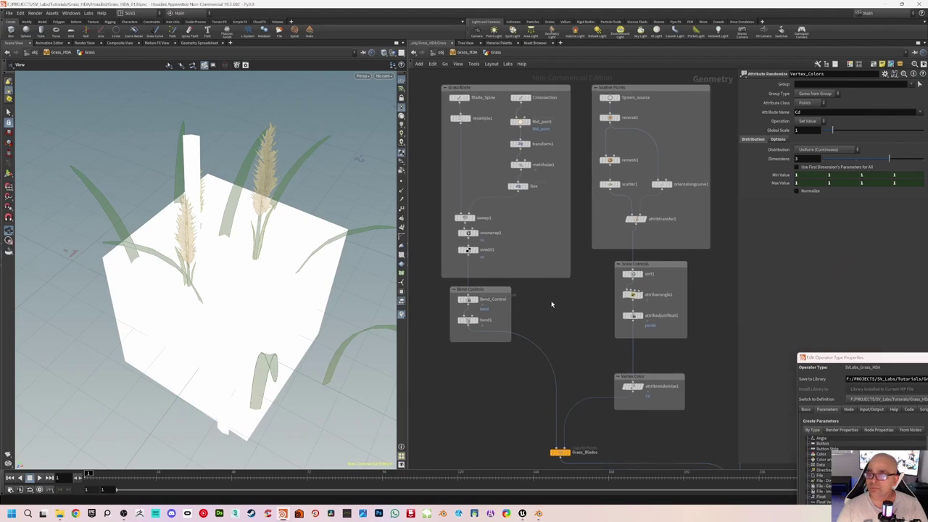
mouse_move(268, 279)
mouse_down()
mouse_move(252, 260)
mouse_move(267, 268)
mouse_up()
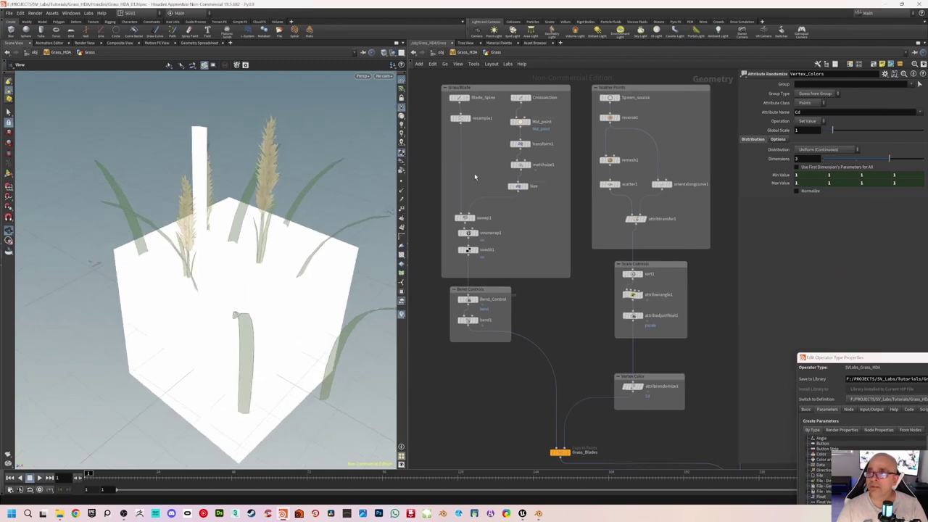
Step: Turn off the display of the SVLabs_Grass_HDA1 object and re-enter the Grass geometry network inside Grass_HDA
click(447, 53)
click(494, 265)
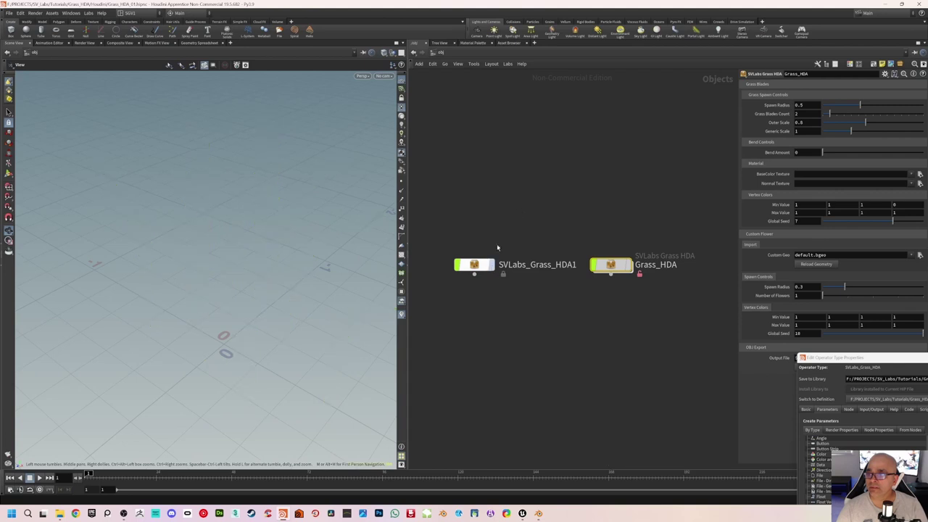
double_click(617, 267)
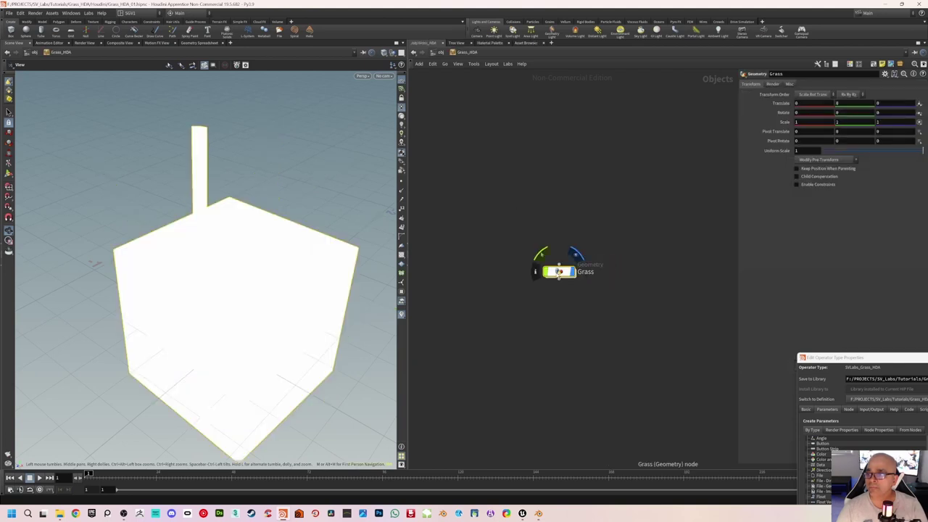
double_click(562, 272)
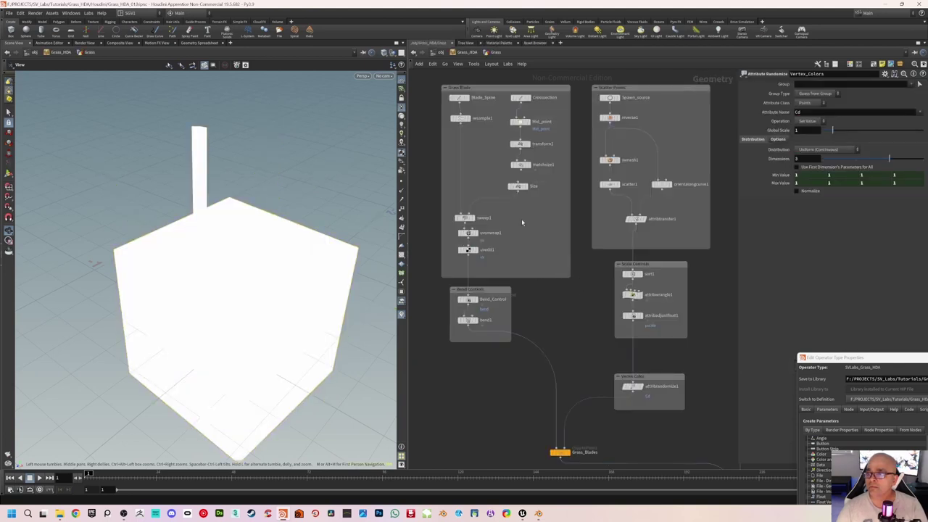
Step: Bypass the Custom_Geo file node in the custom flower group
middle_drag(624, 138, 620, 167)
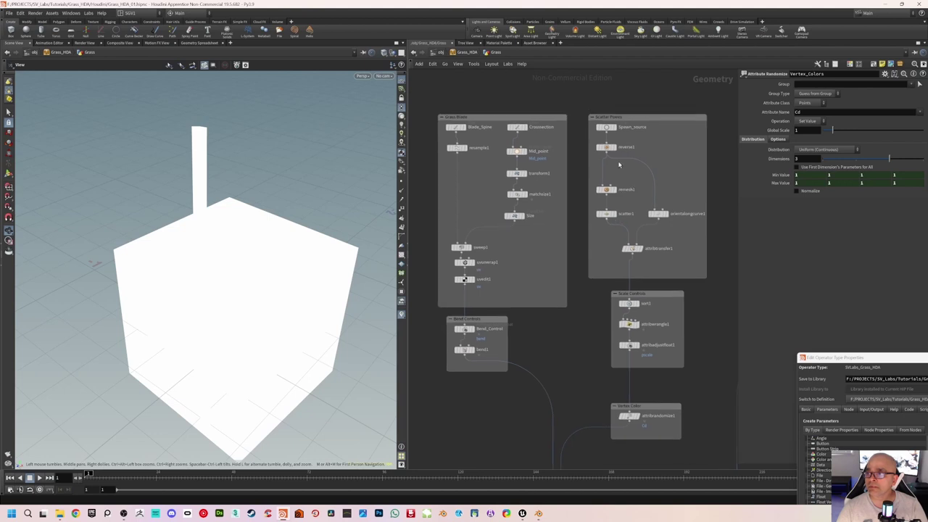
middle_drag(677, 210, 455, 208)
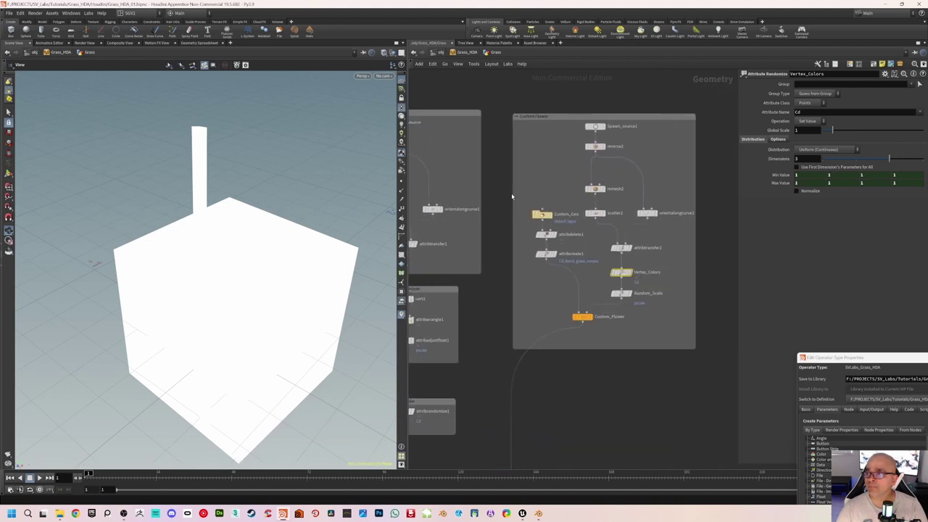
scroll(557, 199, up, 3)
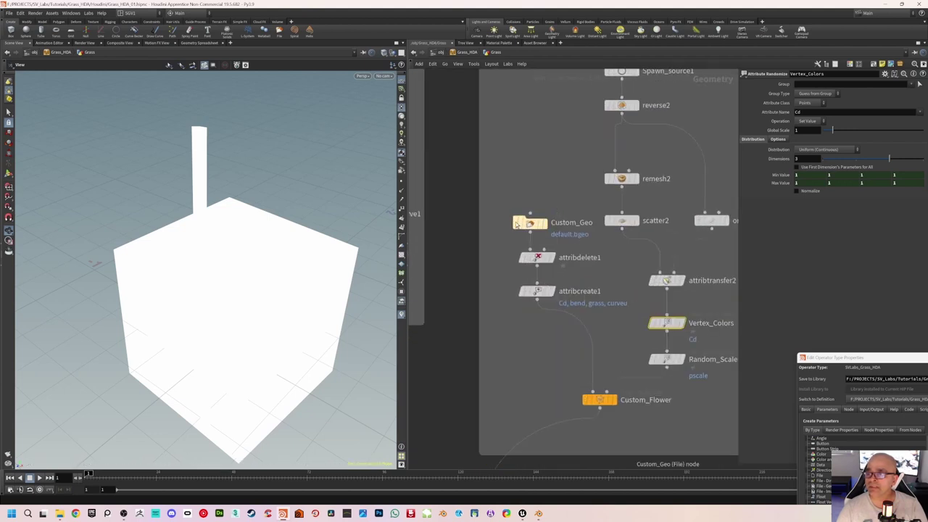
click(516, 223)
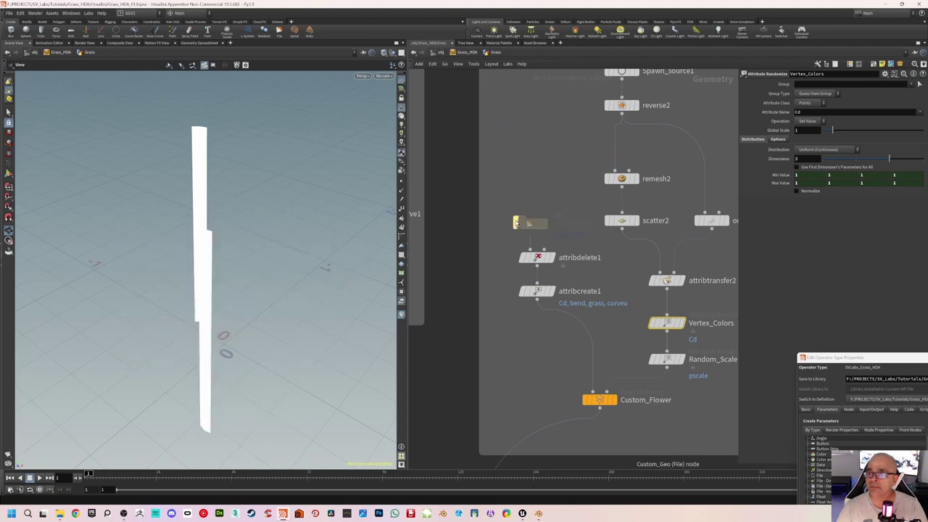
mouse_move(299, 257)
alt+mouse_down()
mouse_move(276, 253)
mouse_move(289, 255)
alt+mouse_up()
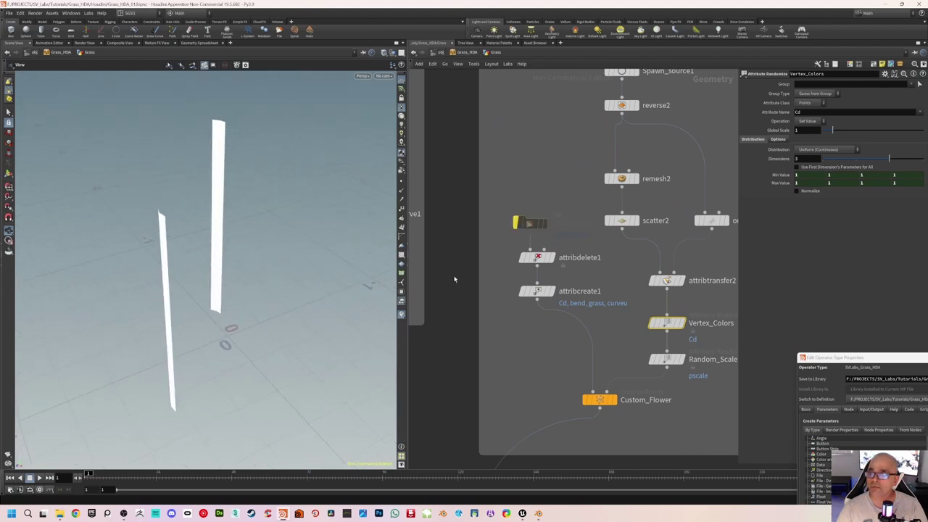
Step: Check the viewport's material display options and examine the grass blade network down to the Grass_Blades and merge1 nodes
middle_drag(454, 280, 643, 270)
scroll(607, 251, down, 4)
middle_drag(520, 226, 574, 232)
scroll(573, 232, up, 1)
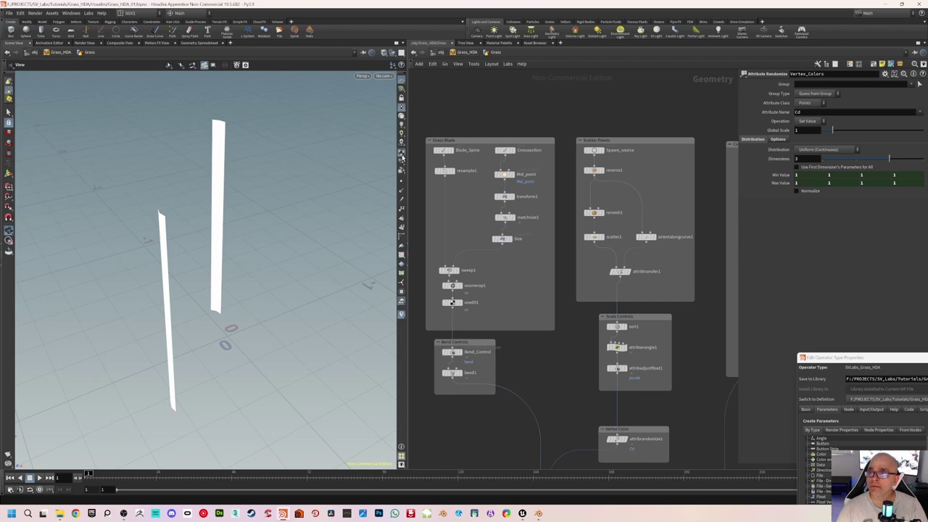
click(401, 161)
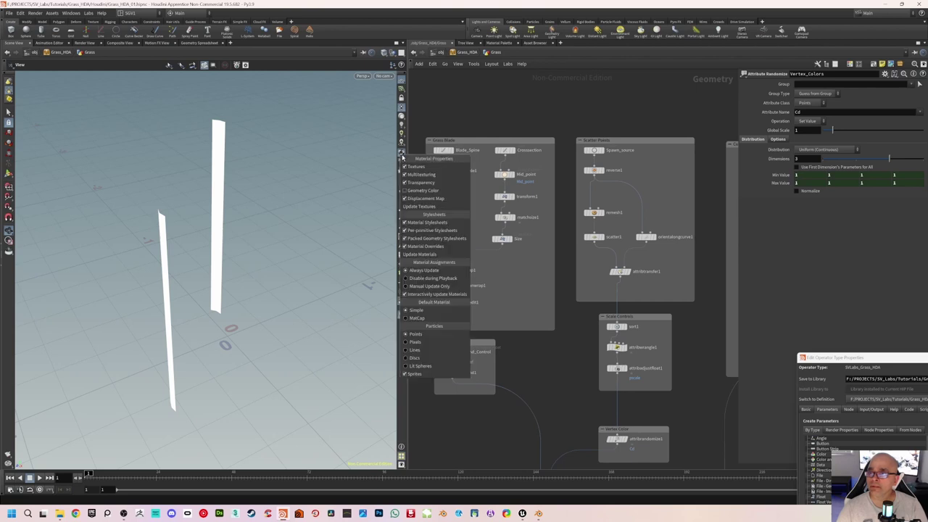
click(479, 106)
scroll(497, 231, down, 3)
middle_drag(471, 272, 497, 216)
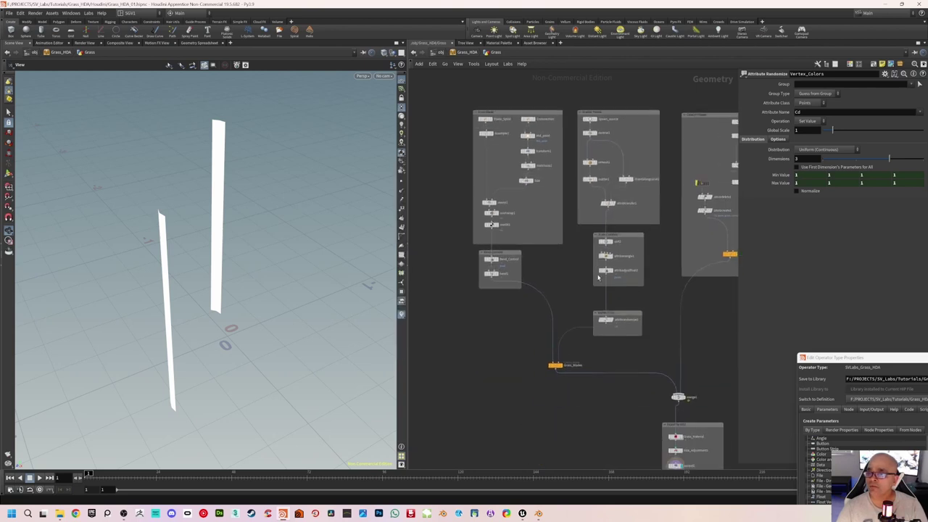
alt+drag(268, 261, 257, 240)
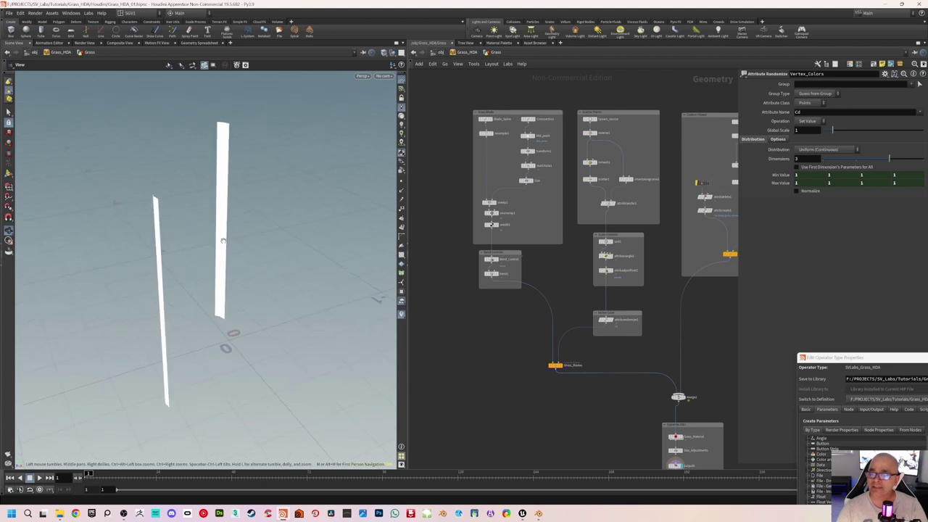
scroll(639, 373, up, 5)
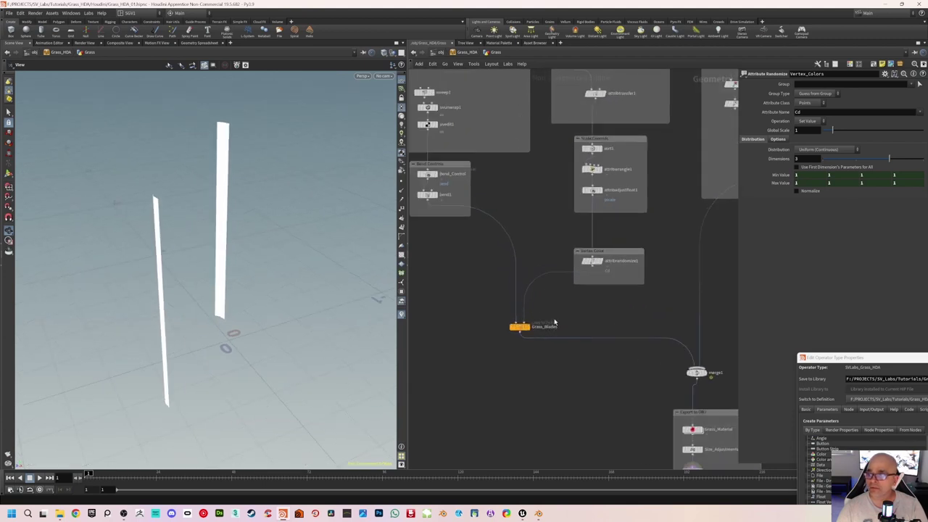
Step: Move the Bend Controls network box down to make room below the Grass Blade group
middle_drag(530, 248, 542, 309)
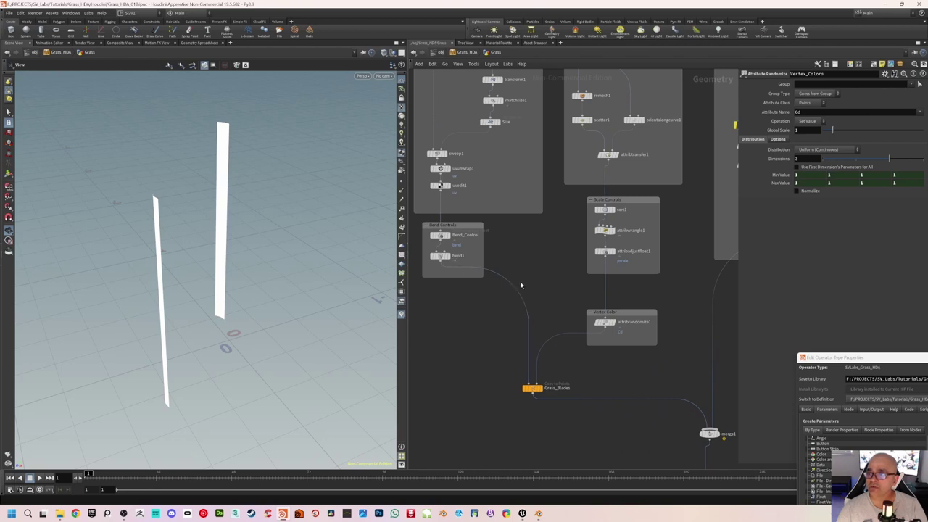
middle_drag(505, 253, 522, 275)
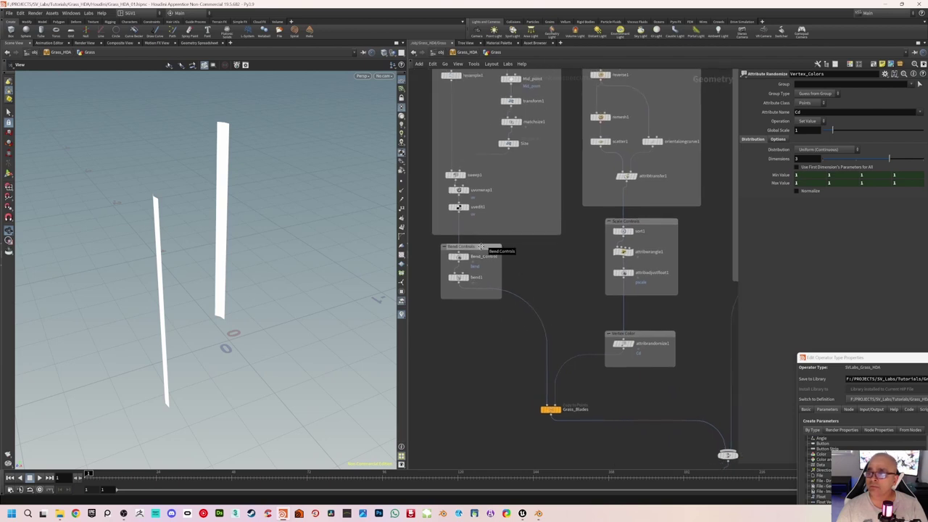
drag(482, 248, 490, 305)
middle_drag(484, 267, 521, 281)
scroll(521, 281, up, 2)
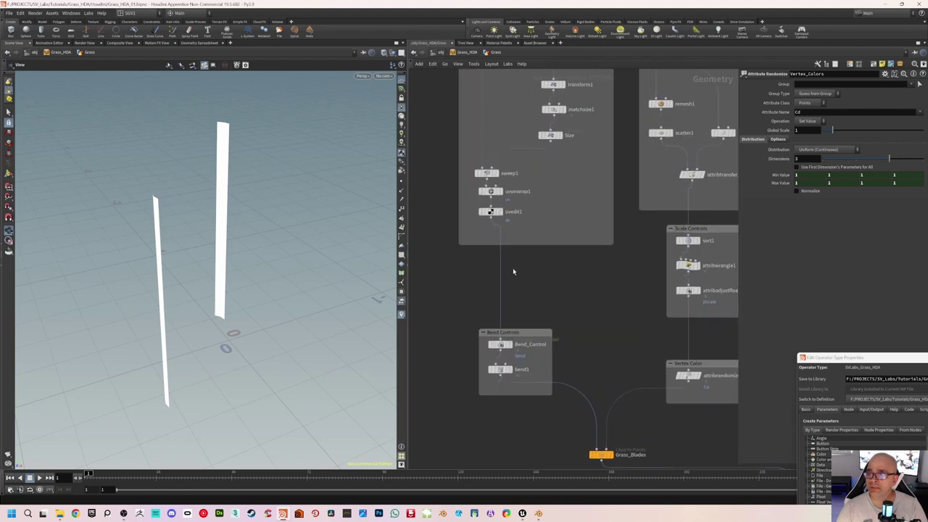
Step: Insert a Transform node on the wire between uvedit1 and Bend_Control
key(Tab)
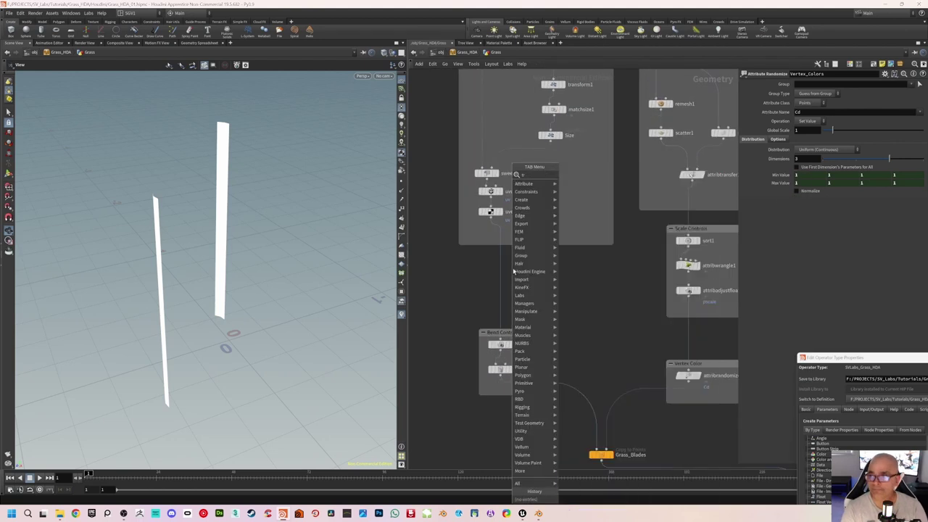
text(trans)
key(Return)
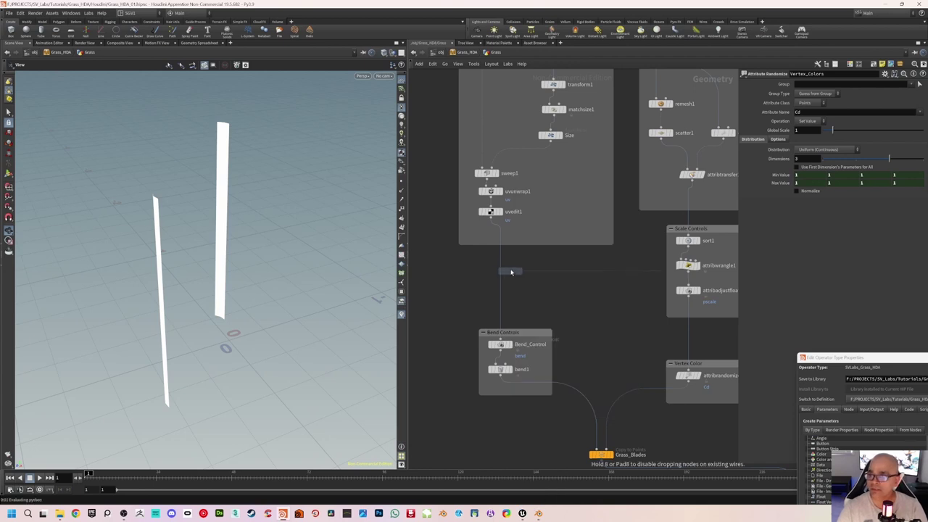
click(501, 273)
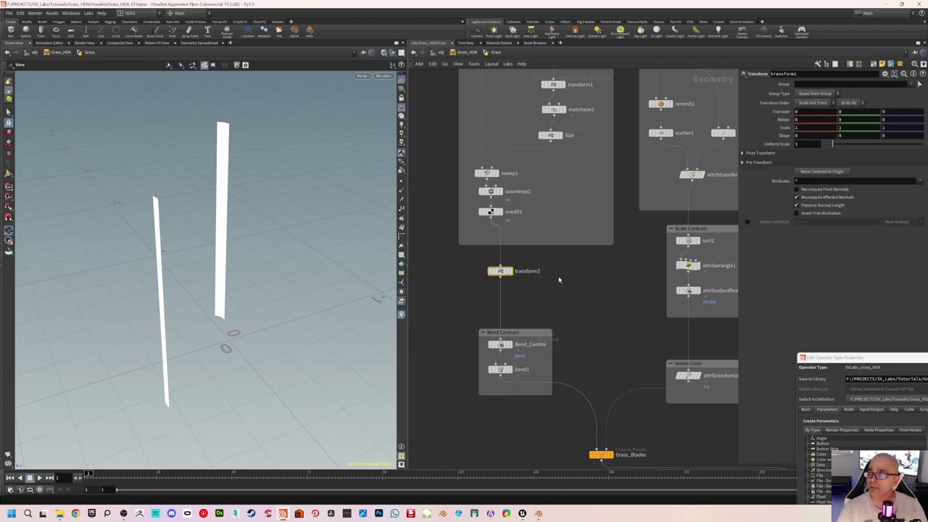
mouse_move(283, 268)
mouse_down()
mouse_move(317, 269)
mouse_move(283, 271)
mouse_up()
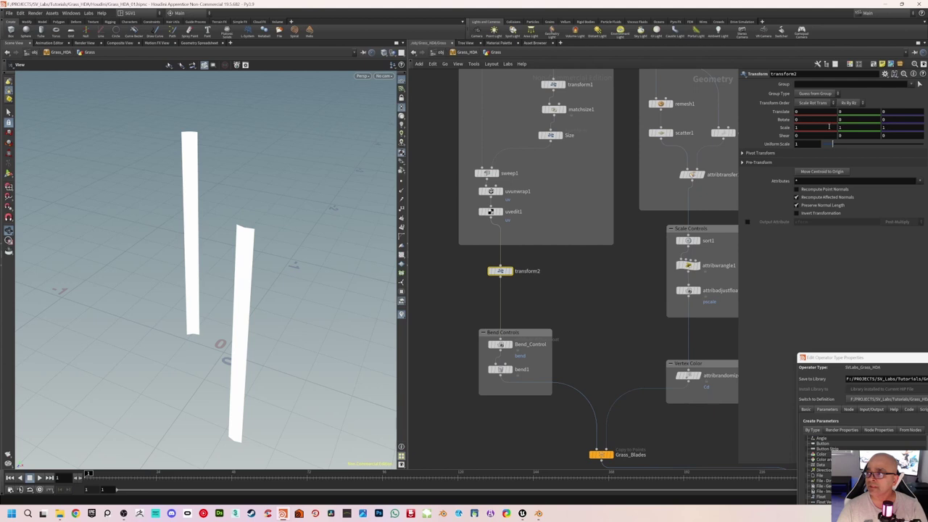
Step: Lock the Y and Z components of the transform2 node's Scale, leaving X unlocked
mouse_move(816, 126)
middle_down()
mouse_move(827, 126)
mouse_move(785, 133)
mouse_move(805, 133)
middle_up()
key(ctrl+z)
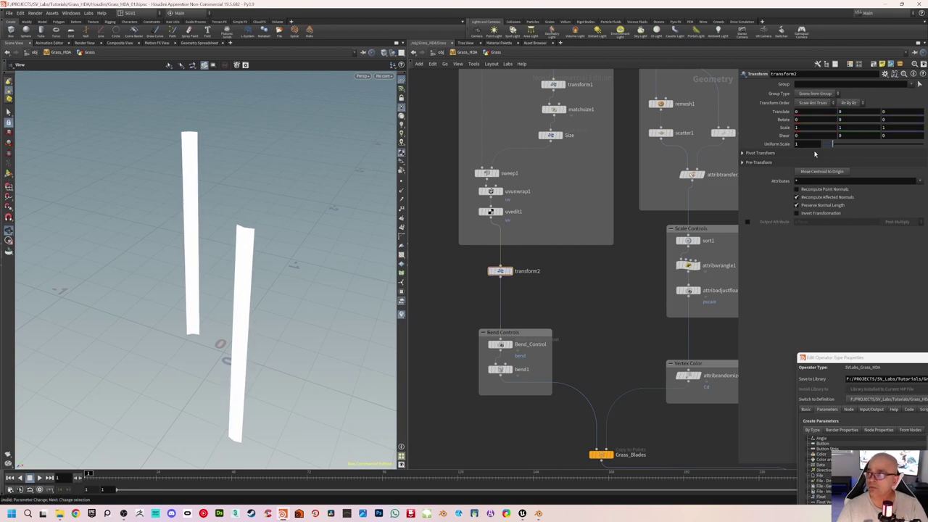
click(803, 128)
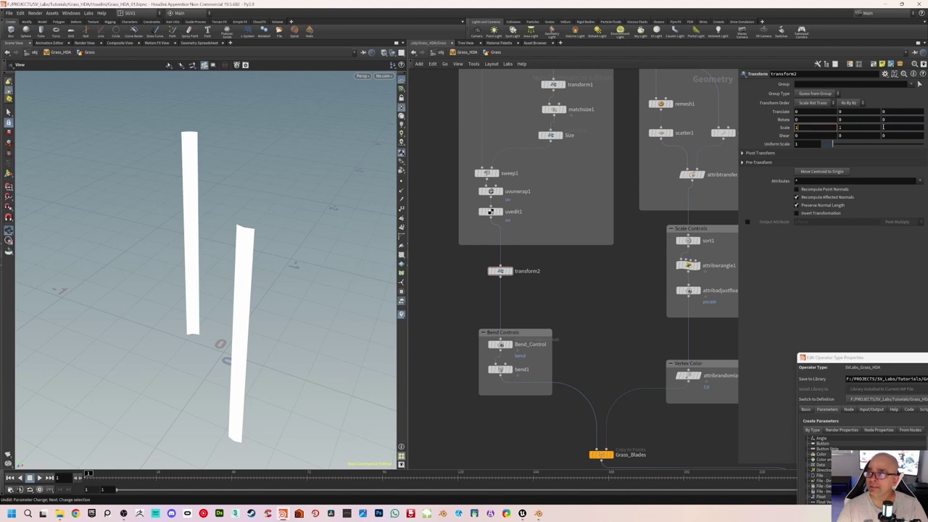
click(859, 126)
right_click(824, 128)
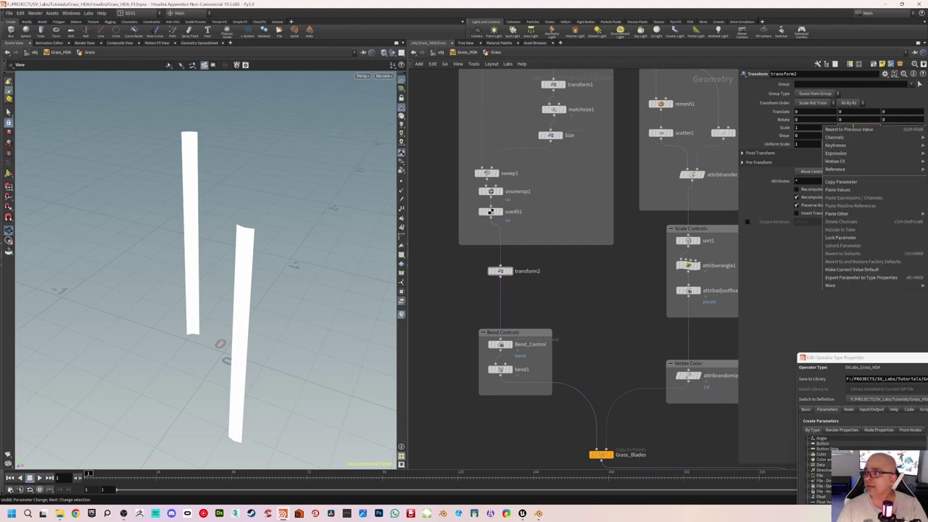
click(842, 238)
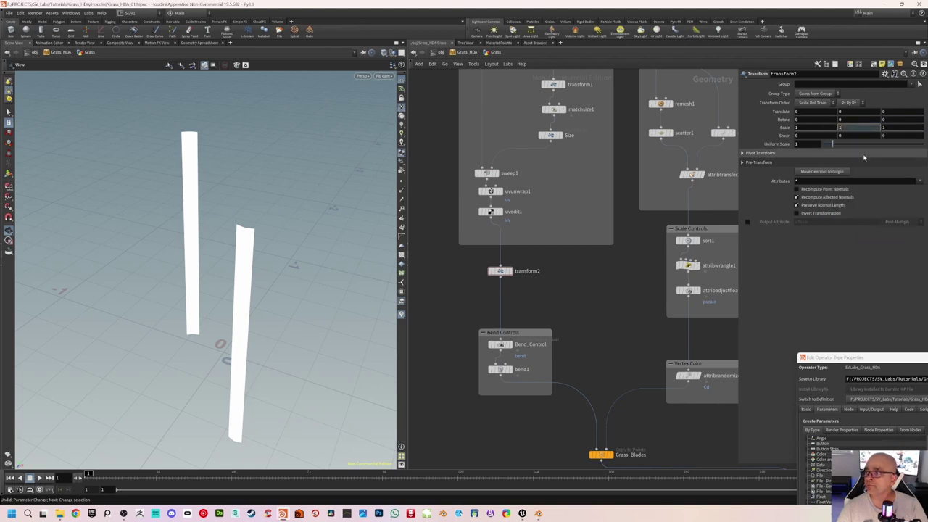
right_click(895, 130)
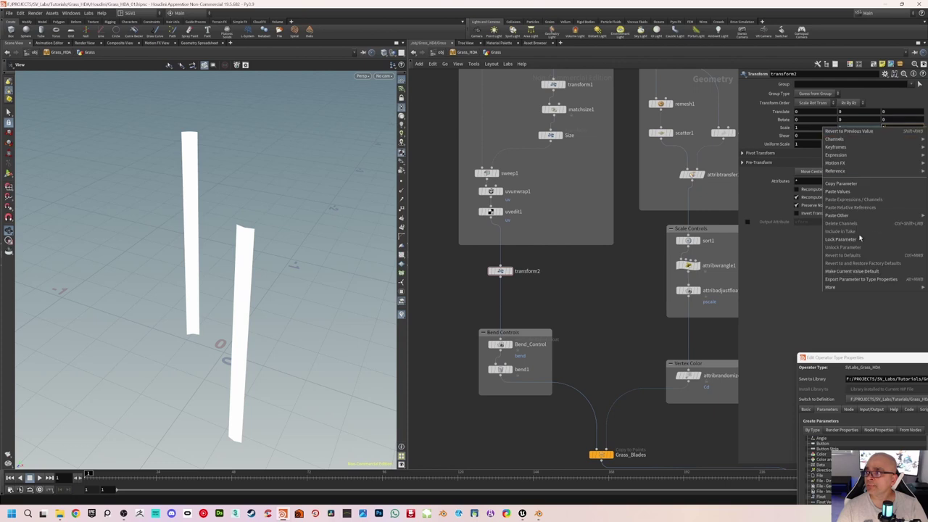
click(860, 238)
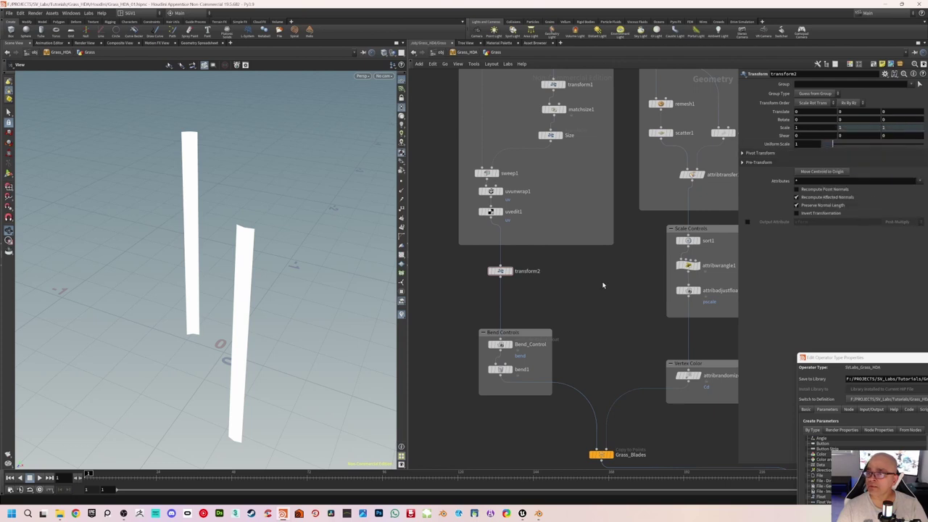
Step: Move the Edit Operator Type Properties window over the viewport and return to the Grass network inside Grass_HDA
click(443, 52)
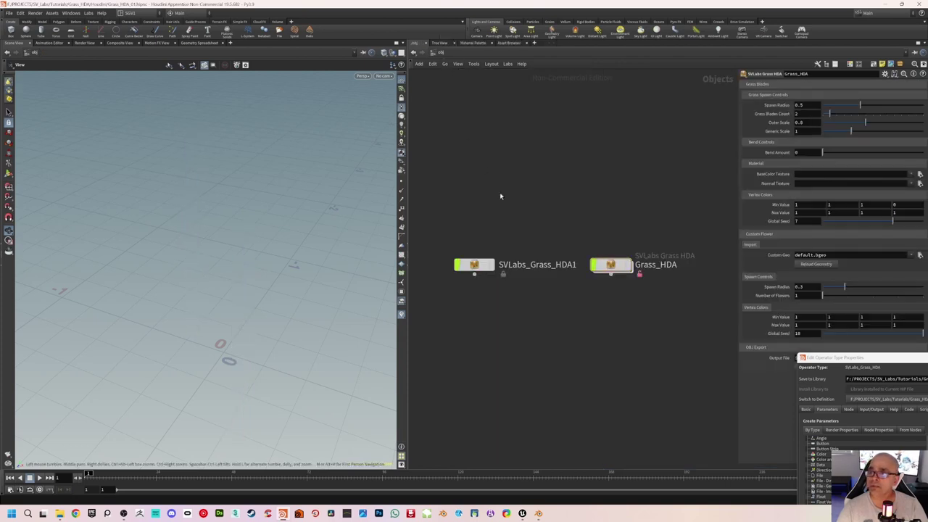
click(613, 266)
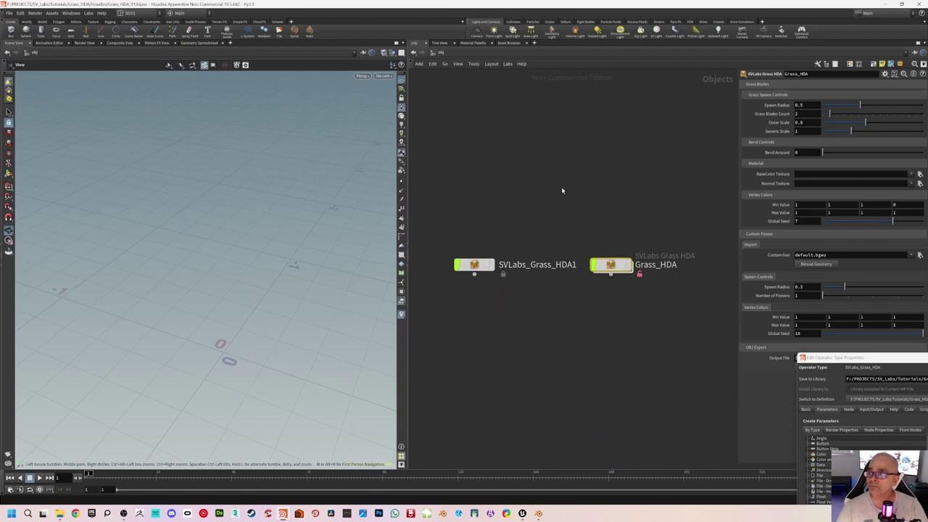
drag(855, 366, 72, 138)
double_click(612, 266)
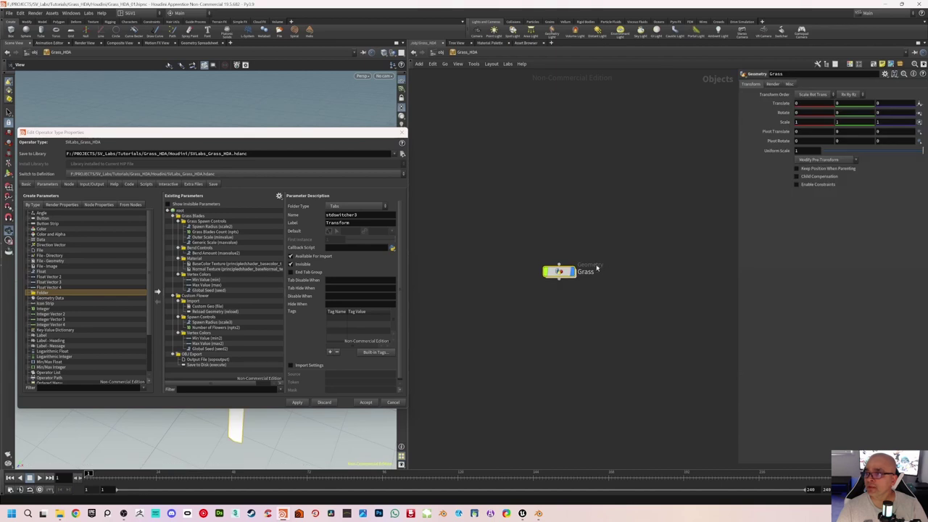
double_click(559, 270)
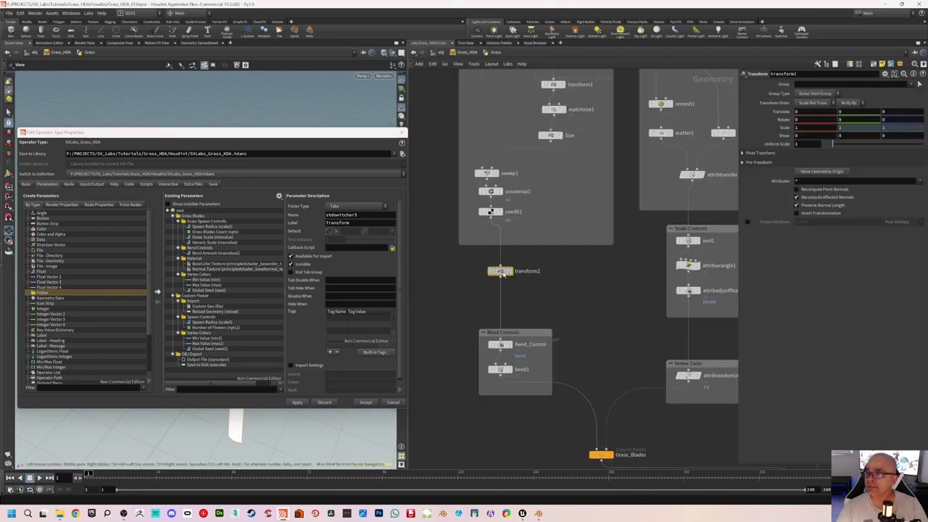
Step: Rename the transform2 node as Scale_Control
double_click(528, 271)
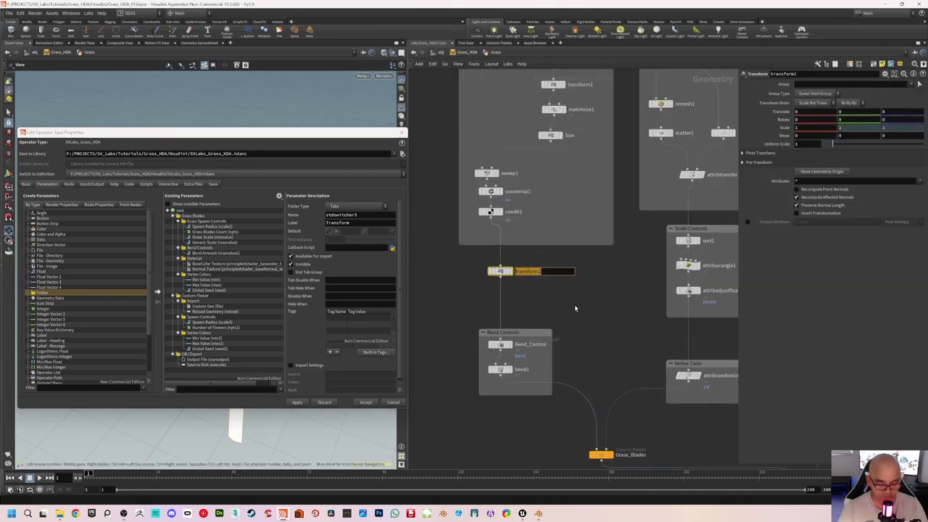
text(Scale_)
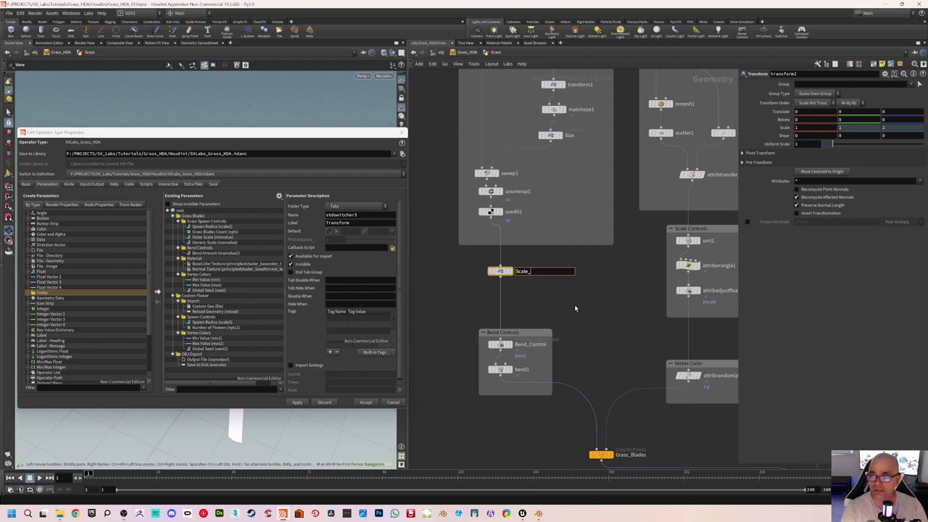
text(Control)
key(Return)
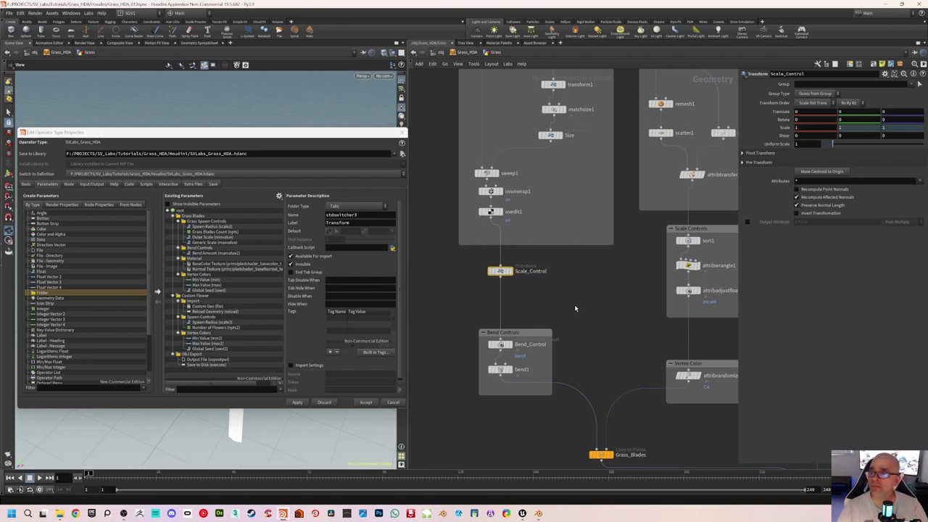
Step: Add Scale_Control's Scale parameter to the asset's Grass Spawn Controls folder, directly below Generic Scale
drag(277, 137, 328, 169)
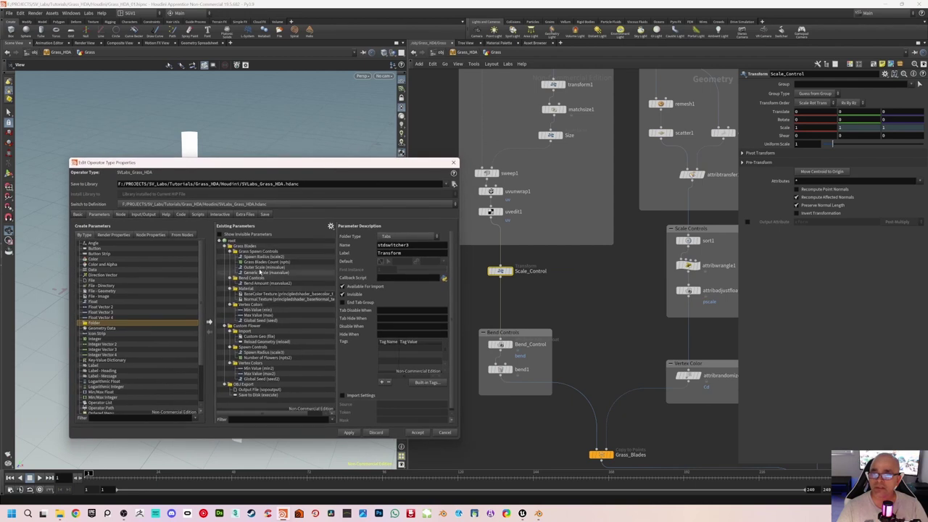
click(263, 252)
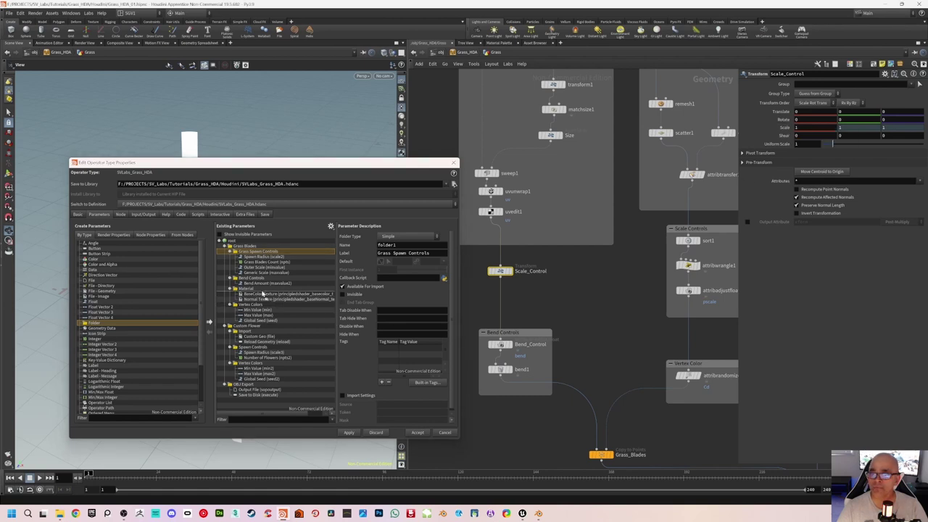
drag(253, 255, 258, 279)
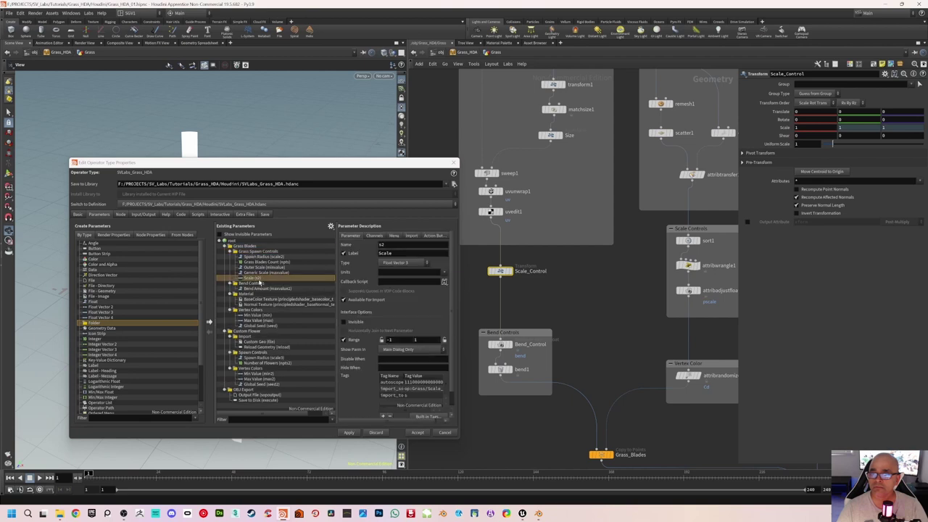
Step: Label the new Scale parameter Grass Blade Thickness, then apply and accept the operator type changes
drag(401, 253, 370, 253)
text(G)
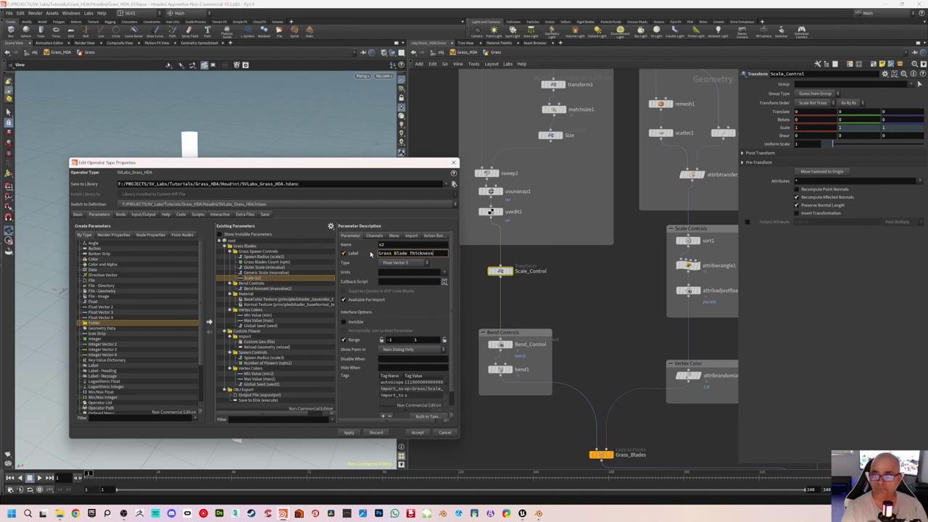
text(rass Blade Thickness)
key(Return)
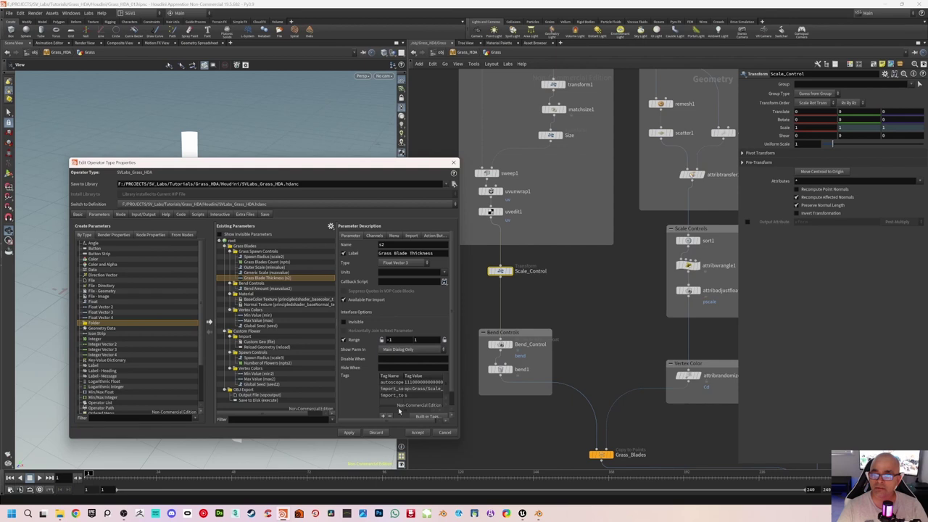
click(348, 433)
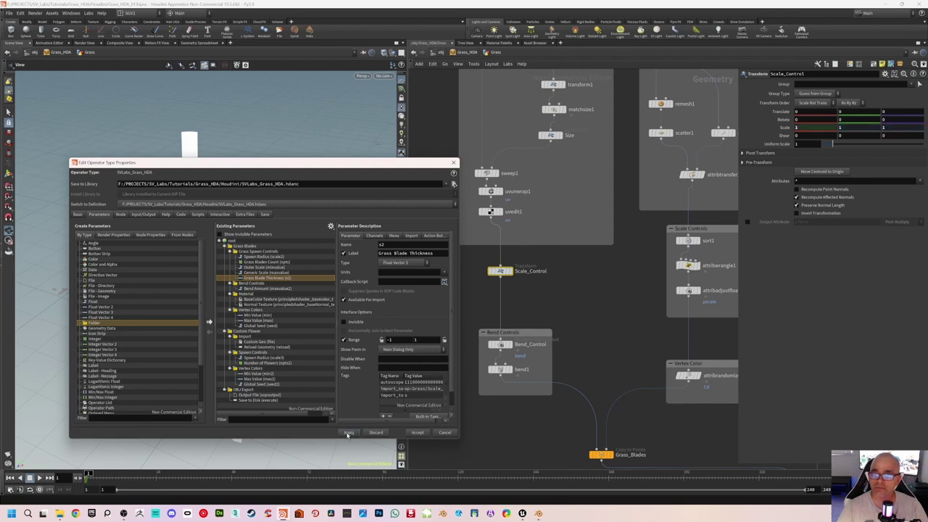
click(418, 433)
Step: Return to the object level and save the Grass_HDA asset definition to its library
click(440, 52)
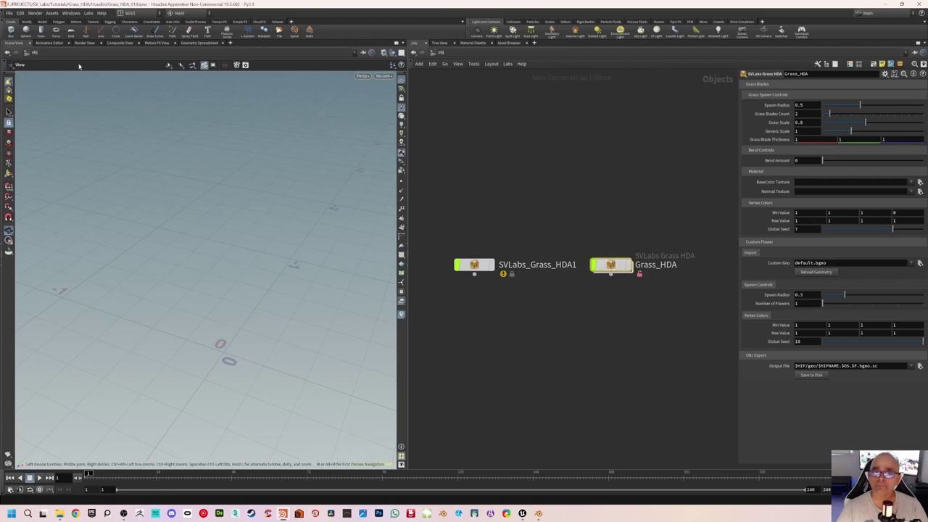
click(52, 14)
mouse_move(131, 66)
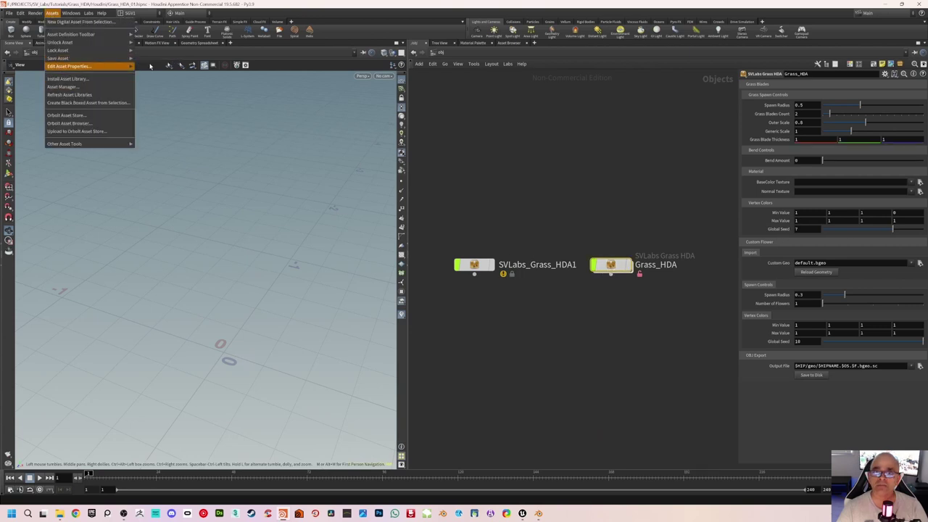
click(161, 66)
Step: Open the asset properties of SVLabs_Grass_HDA1 and close them without editing
click(475, 266)
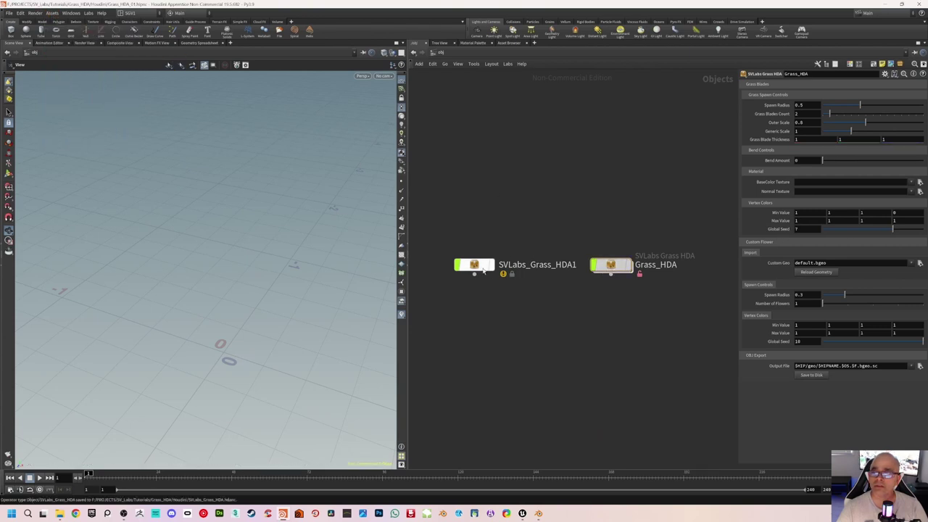
click(54, 14)
mouse_move(72, 66)
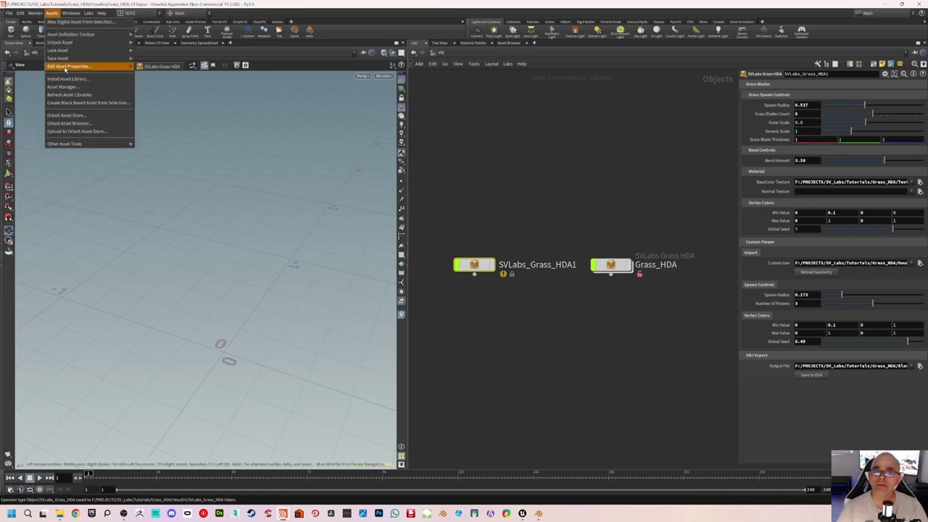
click(156, 68)
click(453, 163)
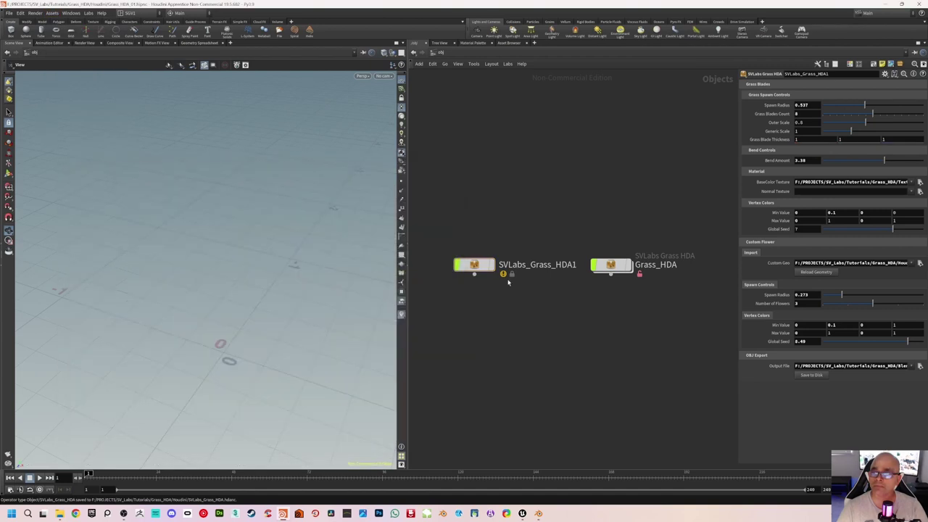
Step: Turn on the display of the SVLabs_Grass_HDA1 object and view its grass blades
click(491, 265)
scroll(305, 264, down, 1)
drag(305, 263, 284, 250)
click(510, 209)
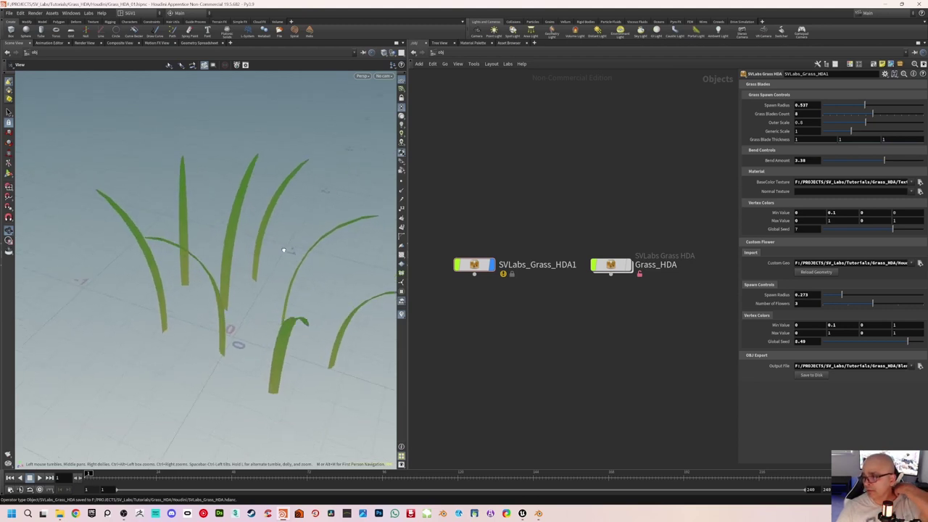
Step: Remove the bypass from the Custom_Geo file node in the Custom Flower group of Grass_HDA's Grass network
double_click(611, 265)
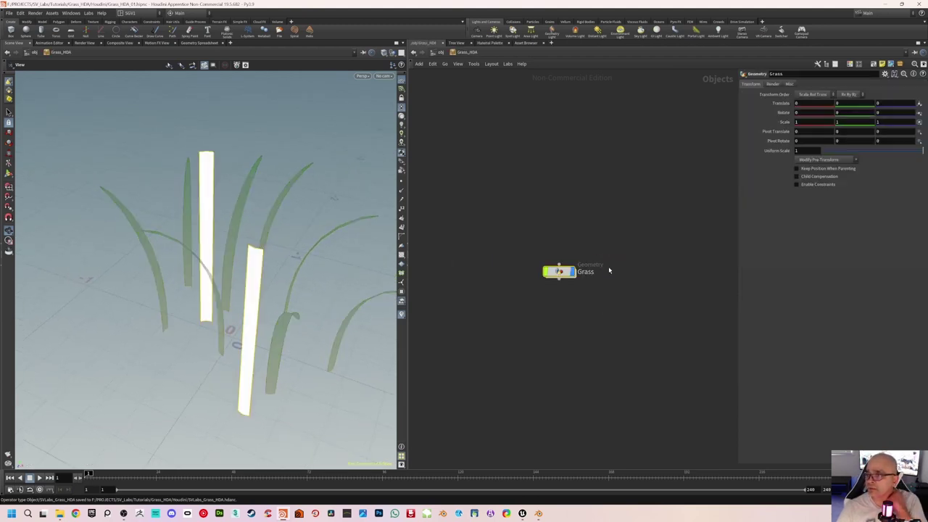
double_click(564, 271)
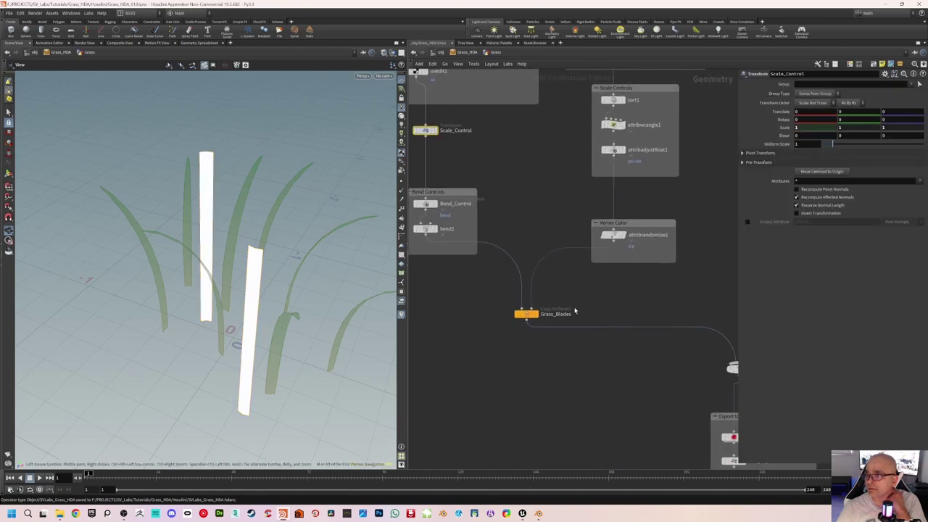
middle_drag(579, 344, 503, 280)
middle_drag(491, 190, 610, 376)
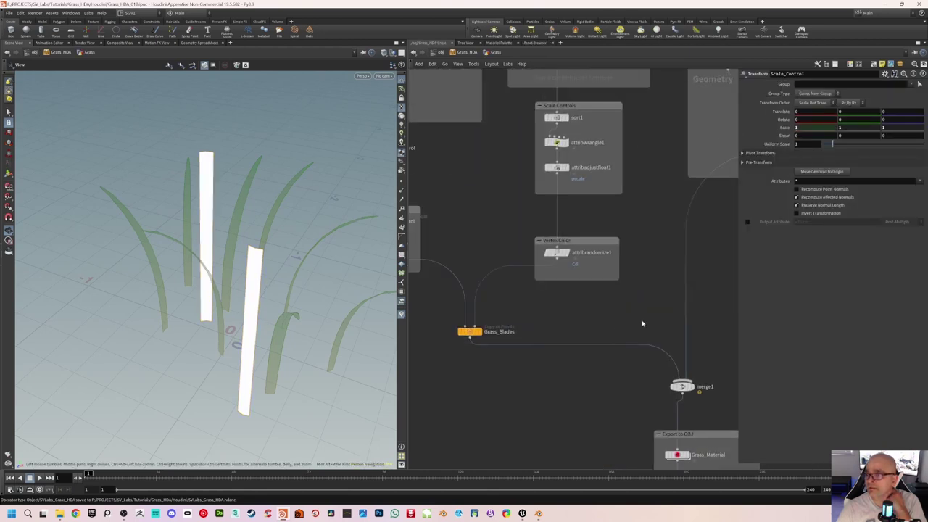
middle_drag(639, 316, 515, 309)
middle_drag(582, 203, 573, 319)
middle_drag(599, 245, 575, 318)
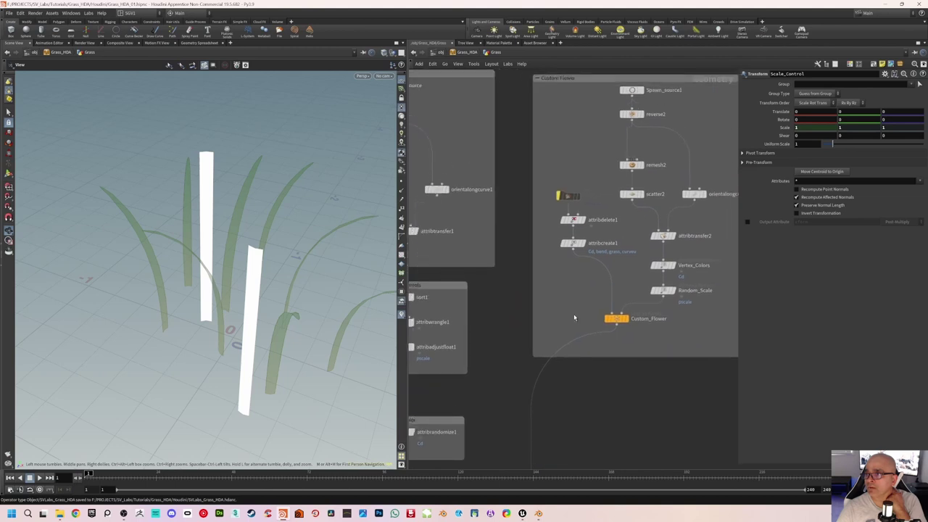
middle_click(570, 196)
scroll(560, 193, up, 3)
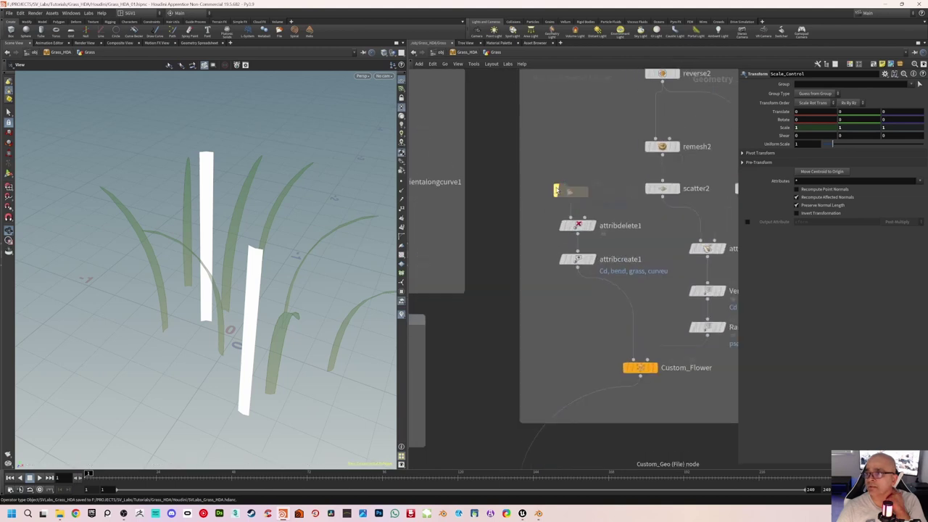
click(557, 190)
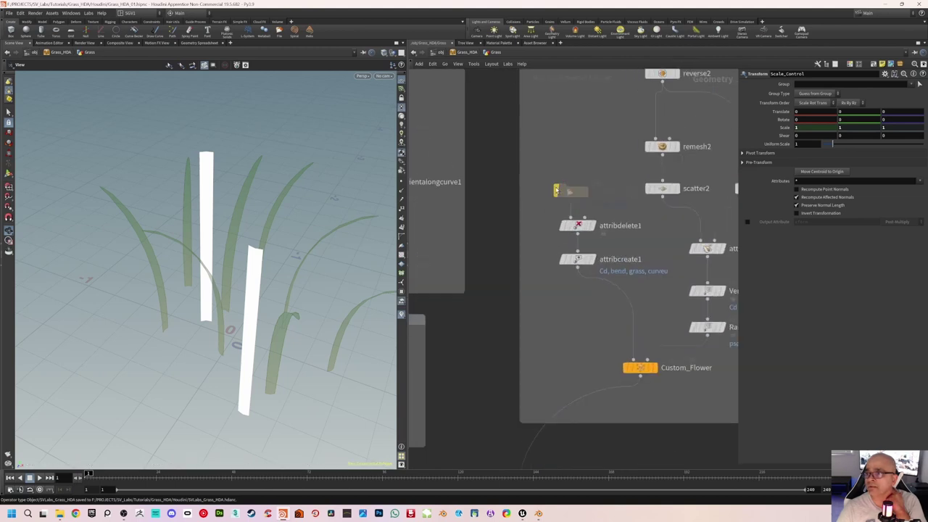
Step: Save the Grass_HDA asset from the object level and select the SVLabs_Grass_HDA1 instance
click(442, 53)
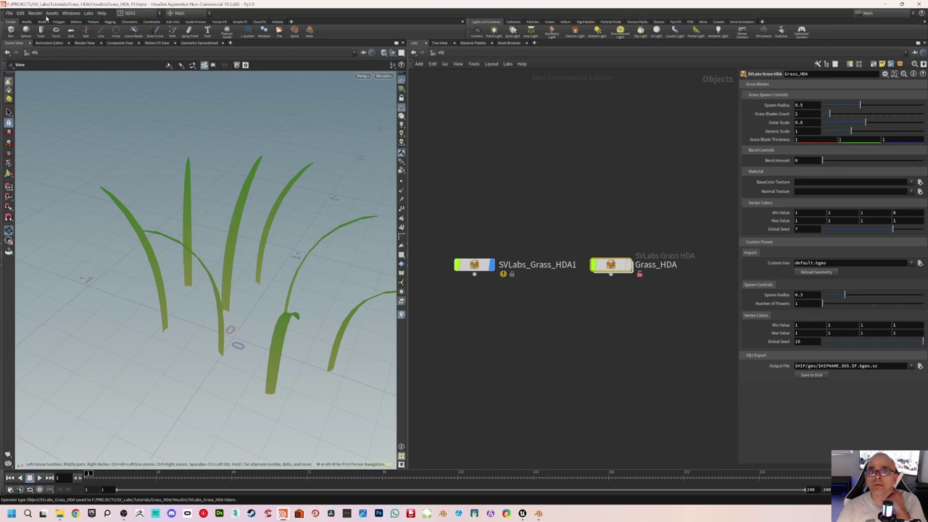
click(48, 13)
click(63, 59)
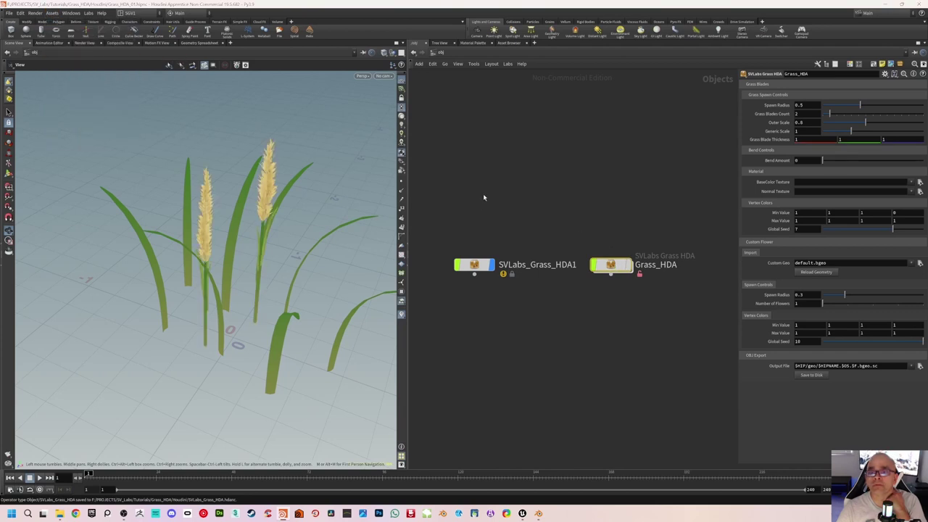
drag(309, 228, 296, 228)
click(484, 263)
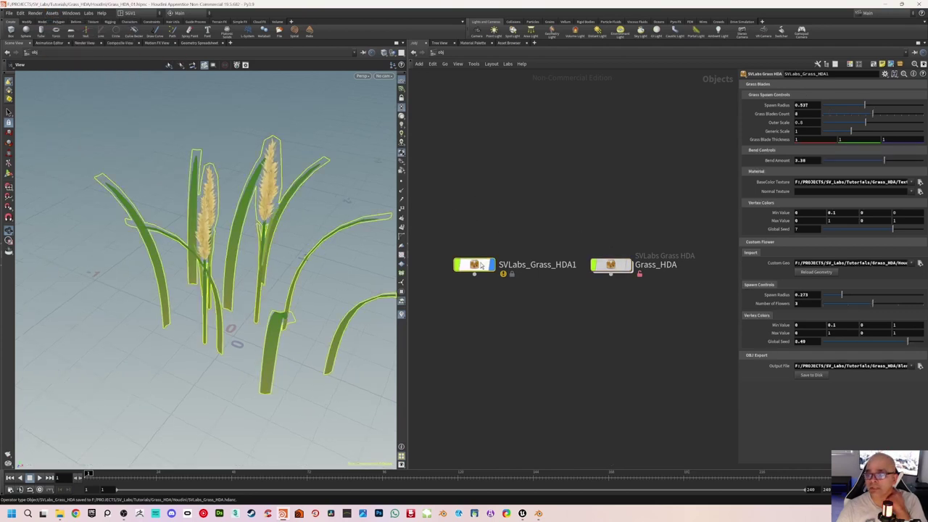
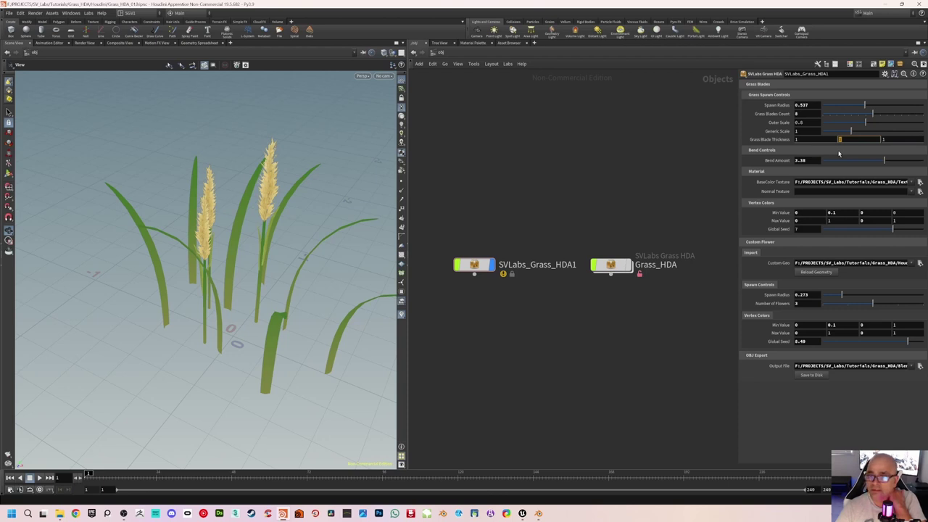
Step: Test a middle Grass Blade Thickness value of 0.5 on SVLabs_Grass_HDA1, and return it to 1
key(Return)
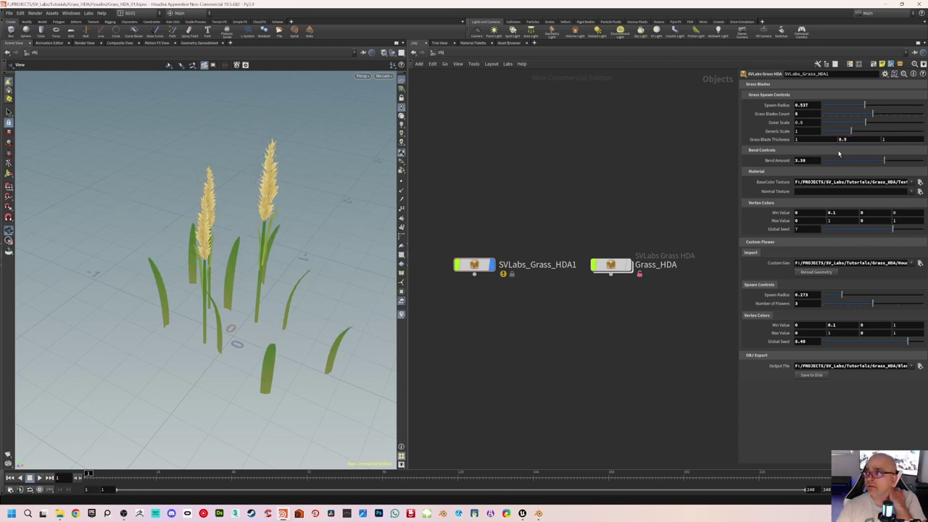
drag(855, 140, 827, 140)
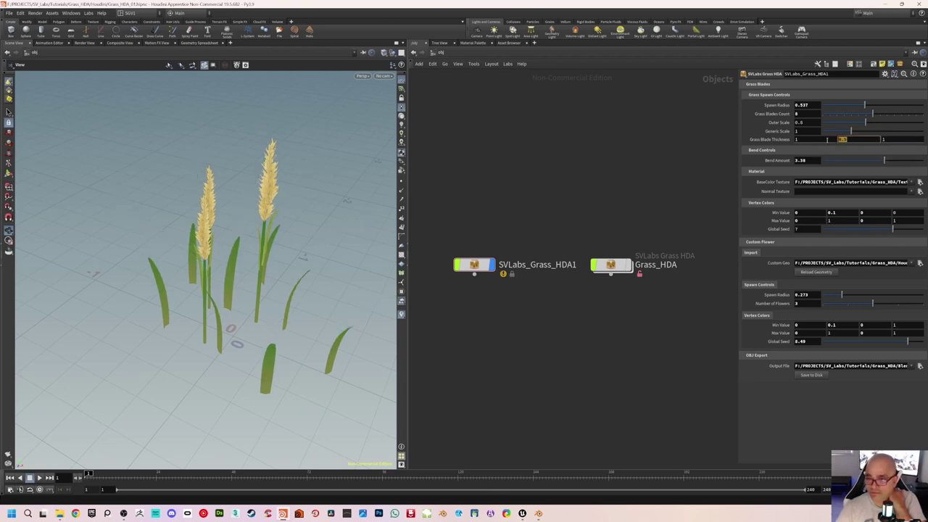
text(1)
key(Return)
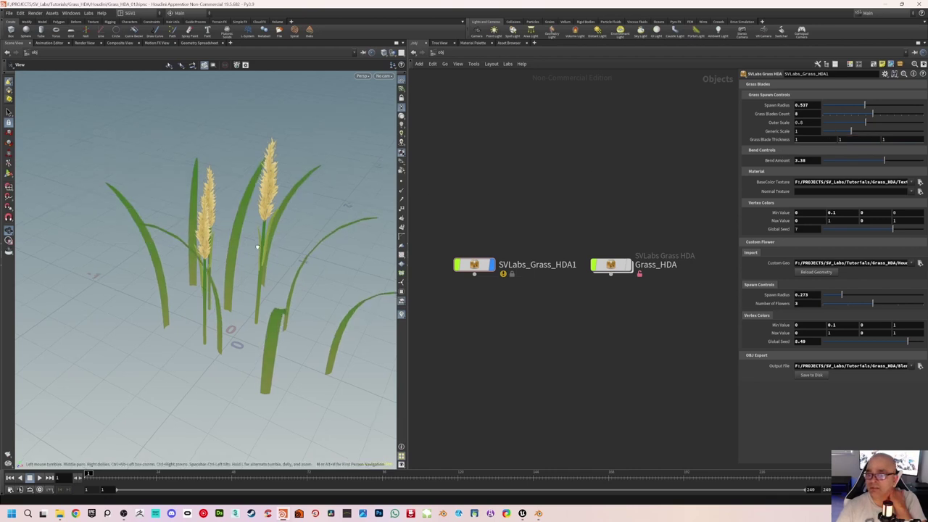
Step: Set the first Grass Blade Thickness value of SVLabs_Grass_HDA1 to 0.7 and save the scene
mouse_move(259, 244)
mouse_down()
mouse_move(259, 234)
mouse_move(288, 238)
mouse_move(271, 252)
mouse_up()
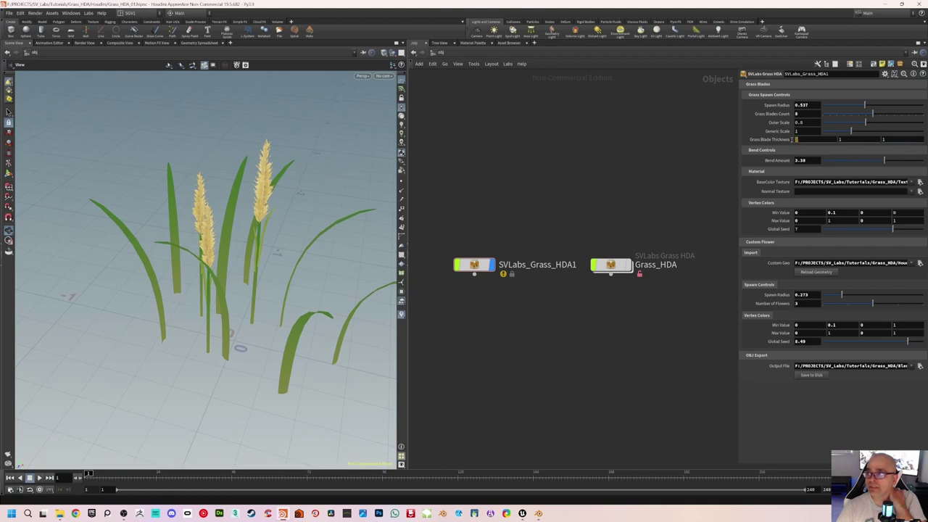
click(804, 139)
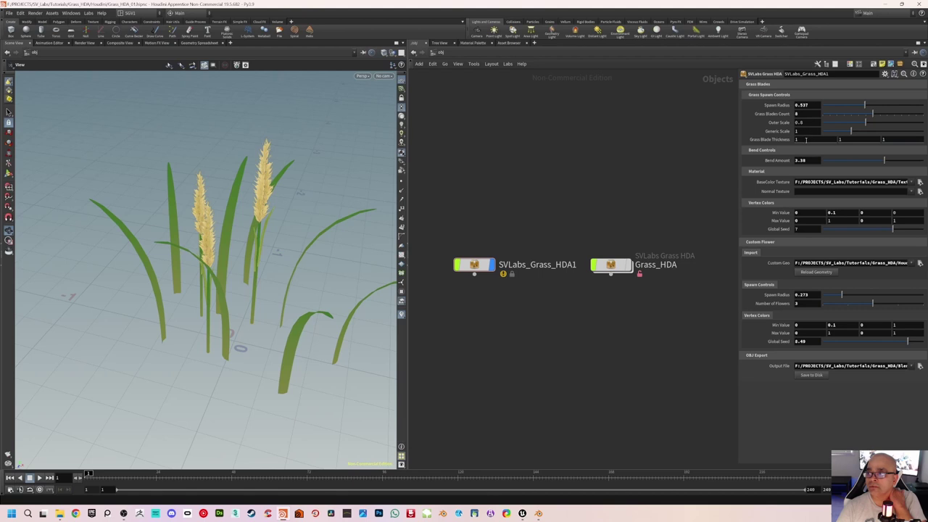
mouse_move(805, 138)
middle_down()
mouse_move(788, 137)
mouse_move(804, 139)
middle_up()
mouse_move(249, 265)
mouse_down()
mouse_move(305, 247)
mouse_move(331, 266)
mouse_move(256, 256)
mouse_move(264, 261)
mouse_up()
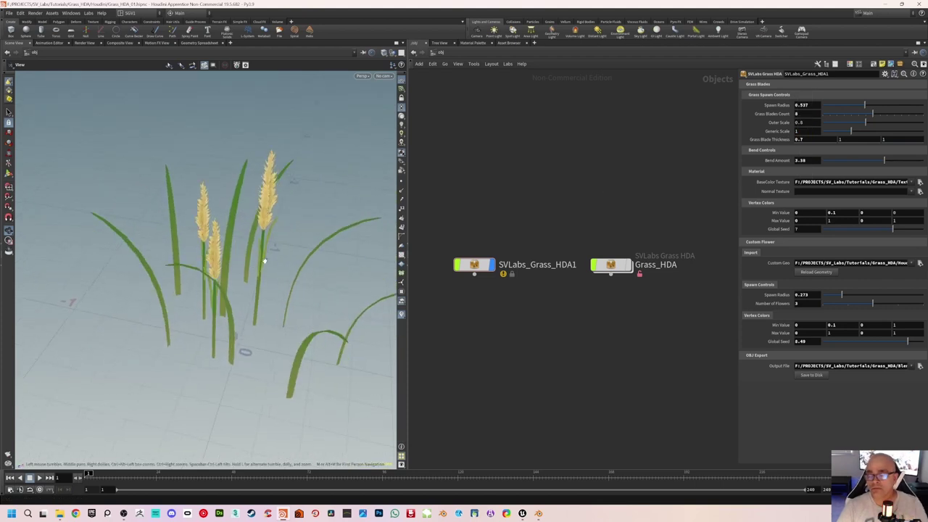
key(ctrl+s)
click(475, 265)
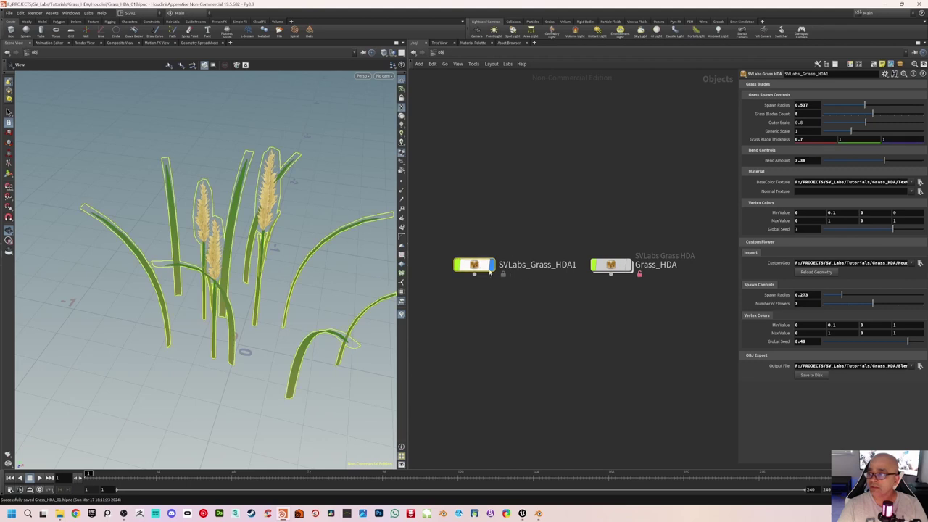
click(605, 386)
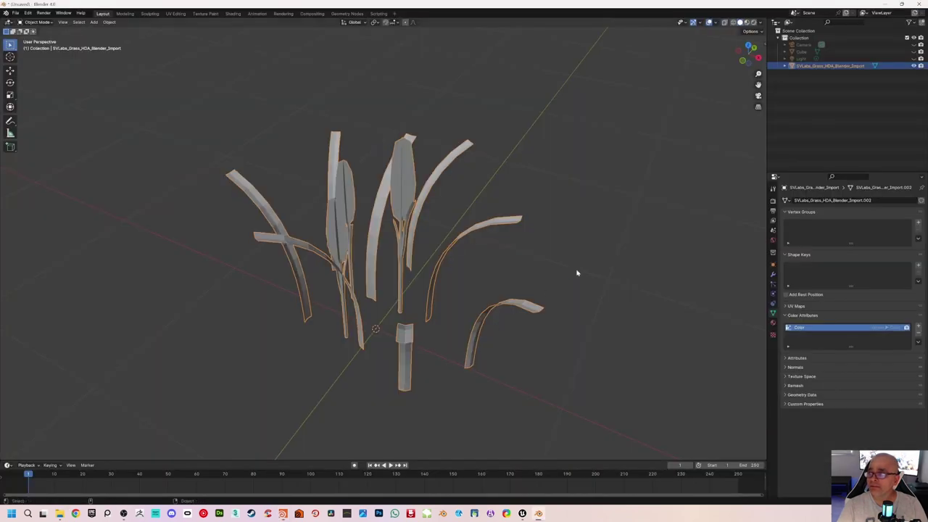
Step: Switch to Blender and delete the old SVLabs_Grass_HDA_Blender_Import object
click(577, 271)
click(831, 66)
key(Delete)
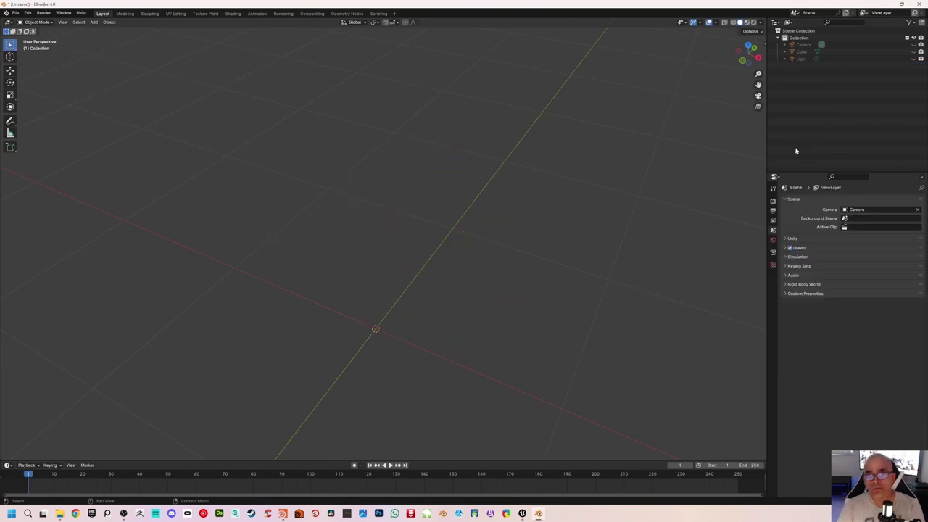
Step: Import the SVLabs_Grass_HDA_Blender_Import grass mesh as a Wavefront OBJ
click(16, 13)
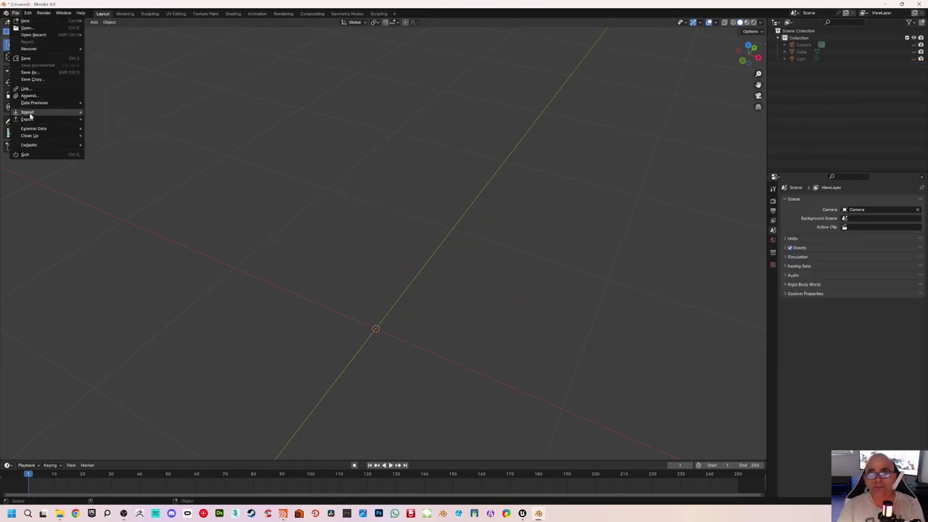
mouse_move(31, 113)
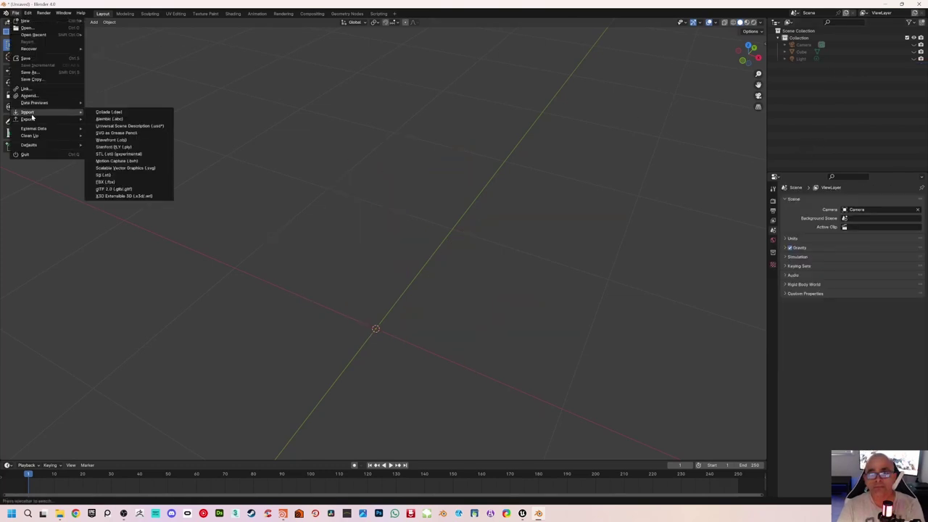
click(109, 140)
double_click(353, 103)
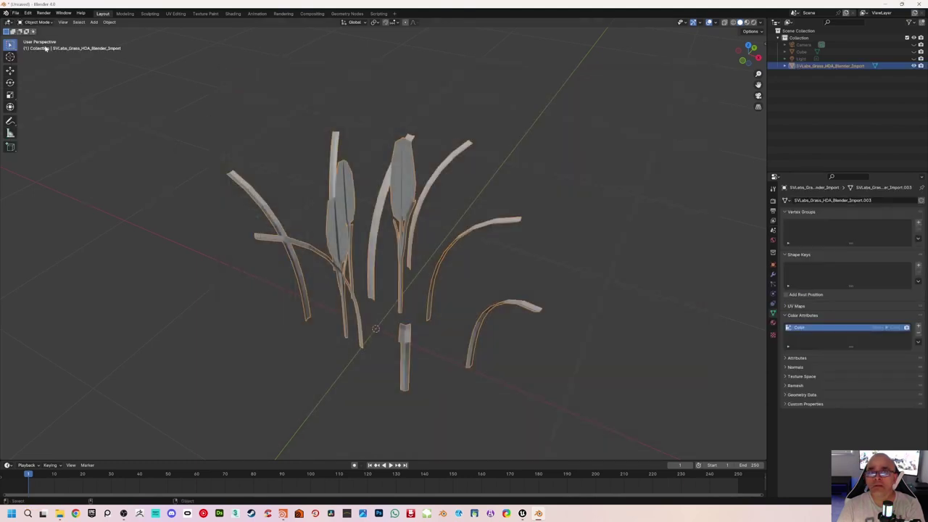
Step: Export the selected grass mesh as FBX, overwriting Grass_HDA_Blender_Export.fbx
click(15, 13)
mouse_move(29, 119)
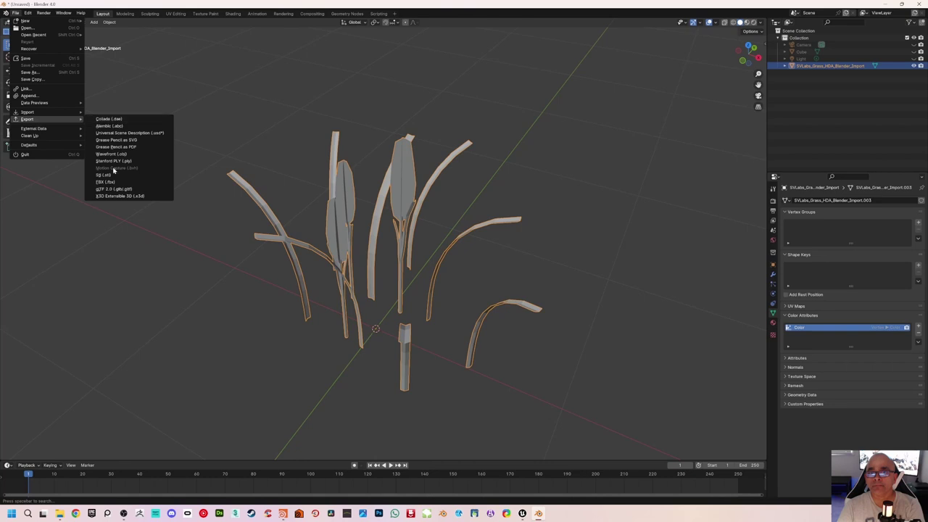
click(105, 181)
click(357, 104)
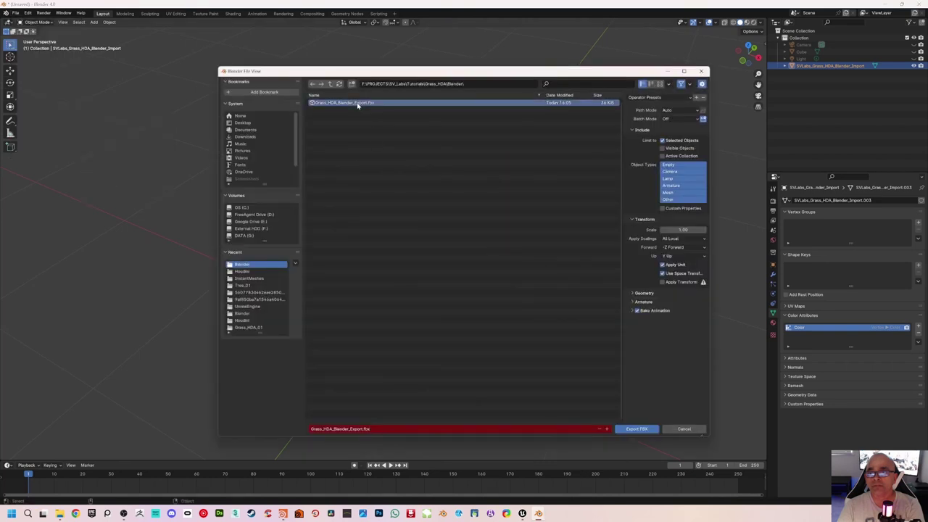
click(356, 104)
Step: Switch to Unreal and reimport the Grass_HDA_Blender_Export mesh, resolving its materials with Reset To Fbx
mouse_move(523, 512)
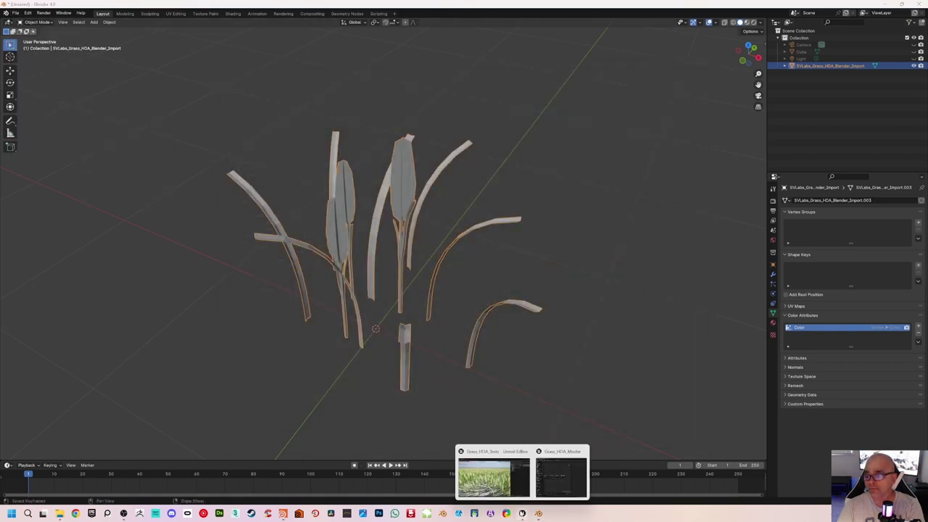
click(492, 478)
right_click(816, 96)
mouse_move(841, 123)
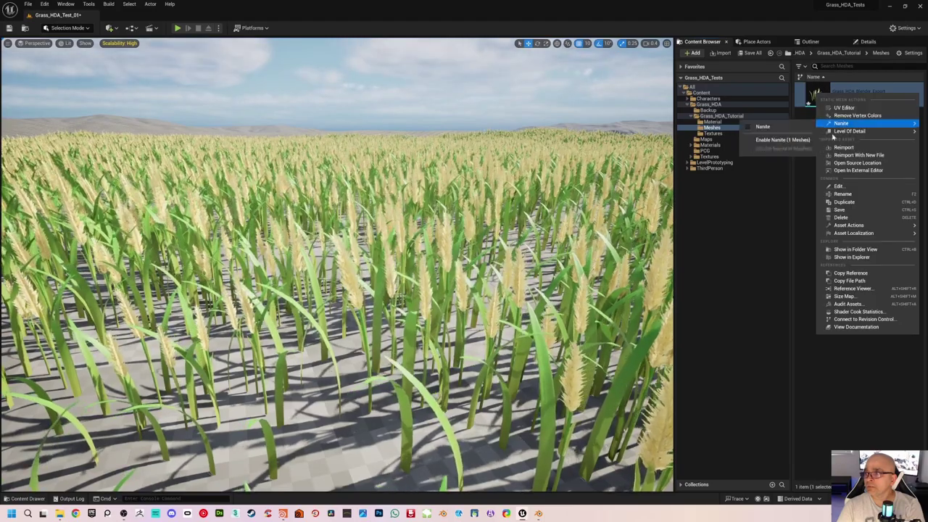
click(843, 148)
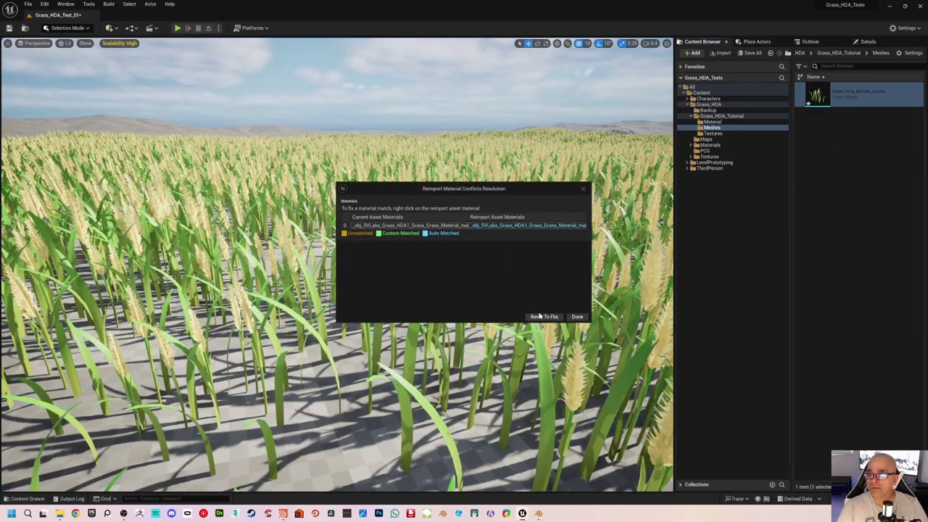
click(539, 316)
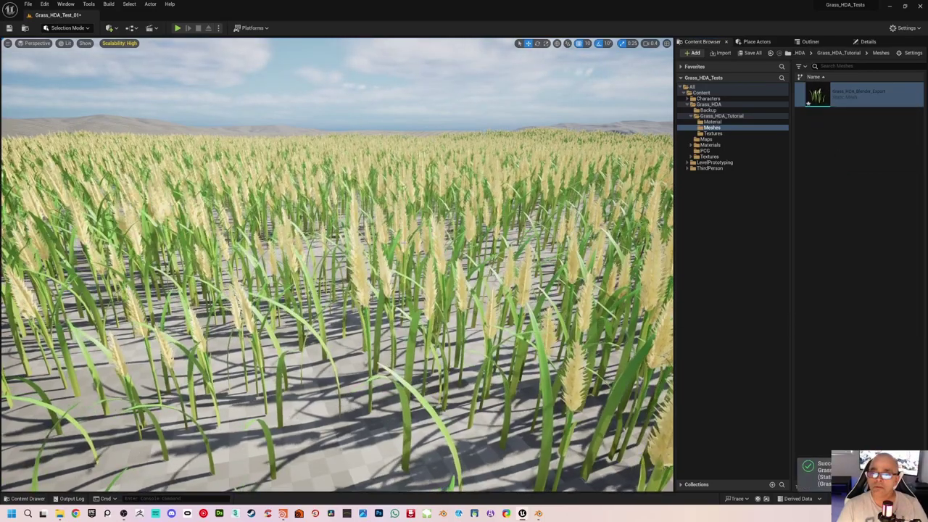
Step: Examine the blade thickness of the reimported grass across the field, both up close and from above
right_drag(337, 264, 336, 348)
right_drag(337, 264, 305, 297)
right_drag(577, 373, 577, 346)
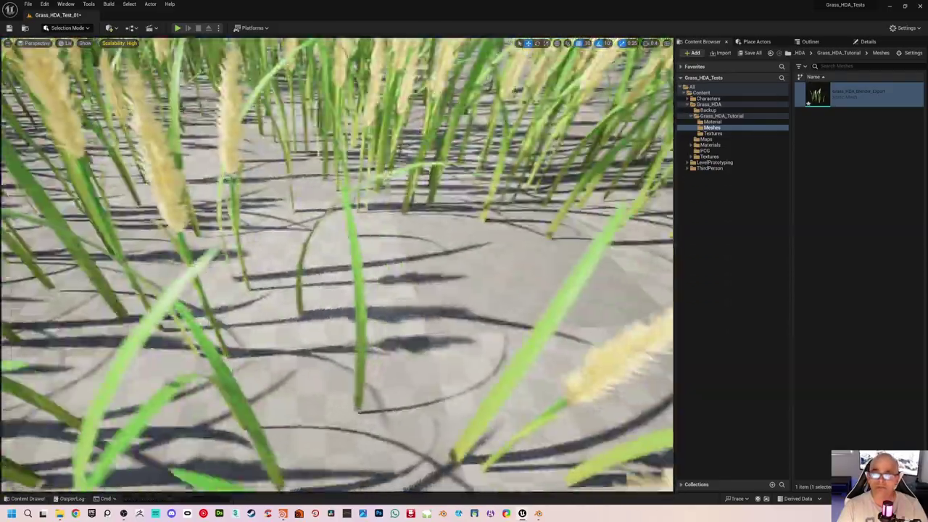
right_drag(578, 341, 578, 341)
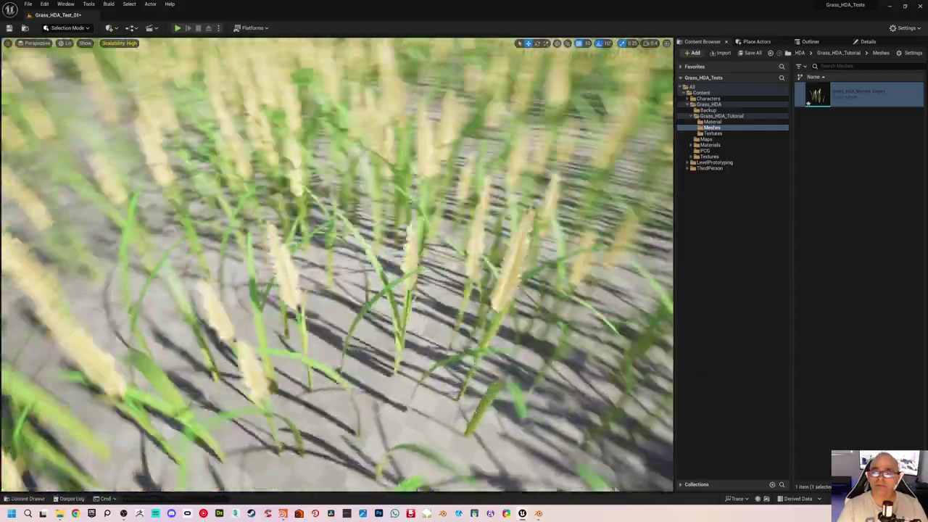
right_drag(577, 341, 577, 246)
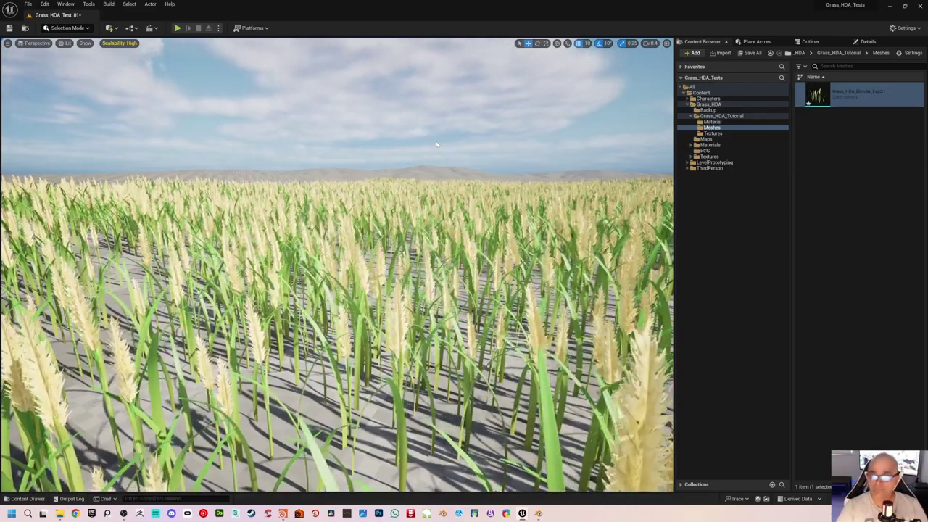
right_drag(337, 265, 333, 282)
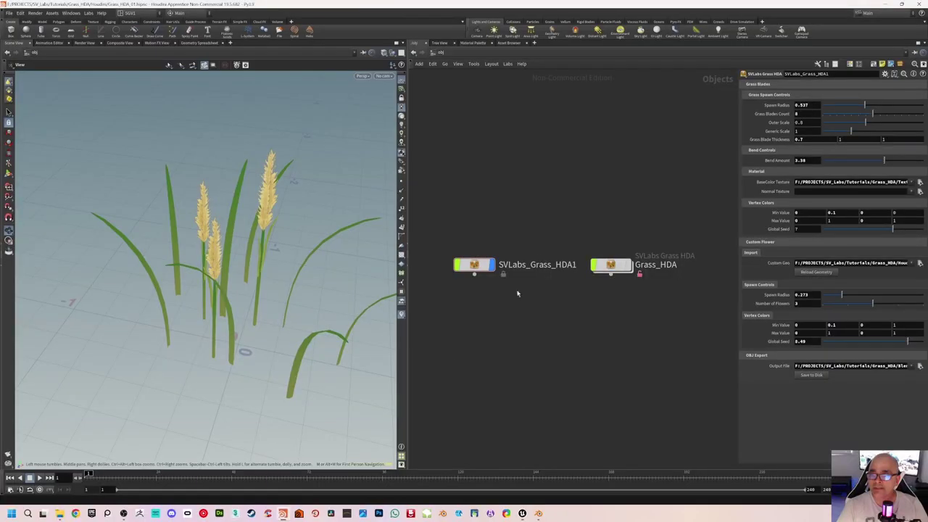
Step: Switch to Houdini, select SVLabs_Grass_HDA1 and widen the parameter area so its file paths have more room
click(475, 265)
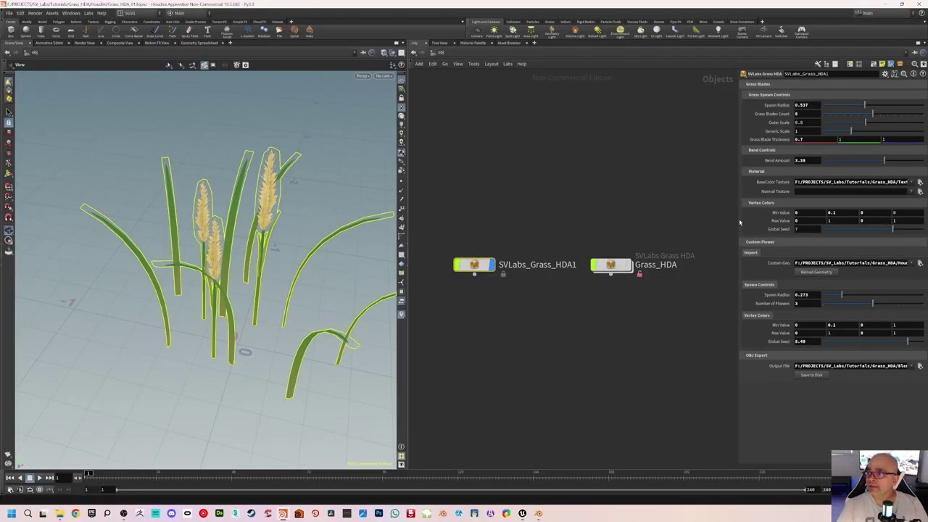
drag(739, 219, 718, 219)
click(673, 211)
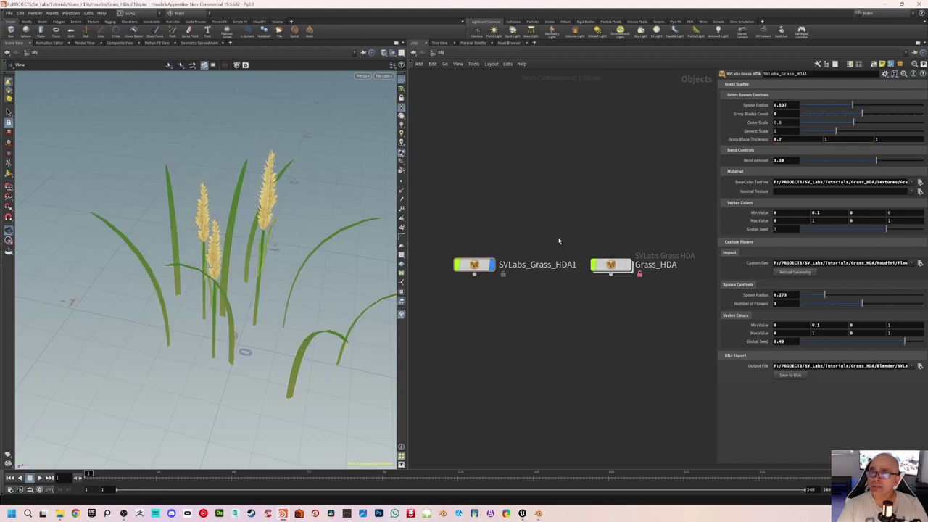
mouse_move(248, 262)
mouse_down()
mouse_move(190, 250)
mouse_move(217, 259)
mouse_move(240, 251)
mouse_up()
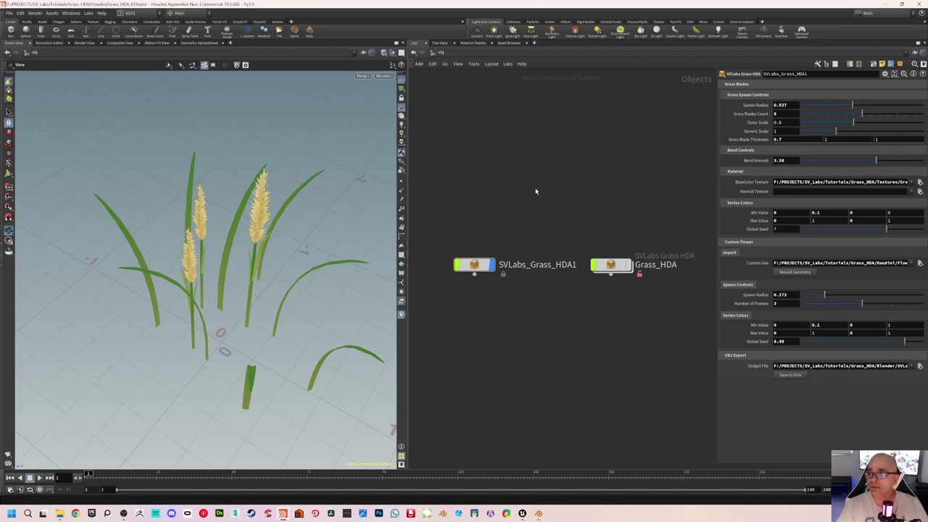
Step: Turn off the display of SVLabs_Grass_HDA1 and open the asset properties of Grass_HDA
click(492, 265)
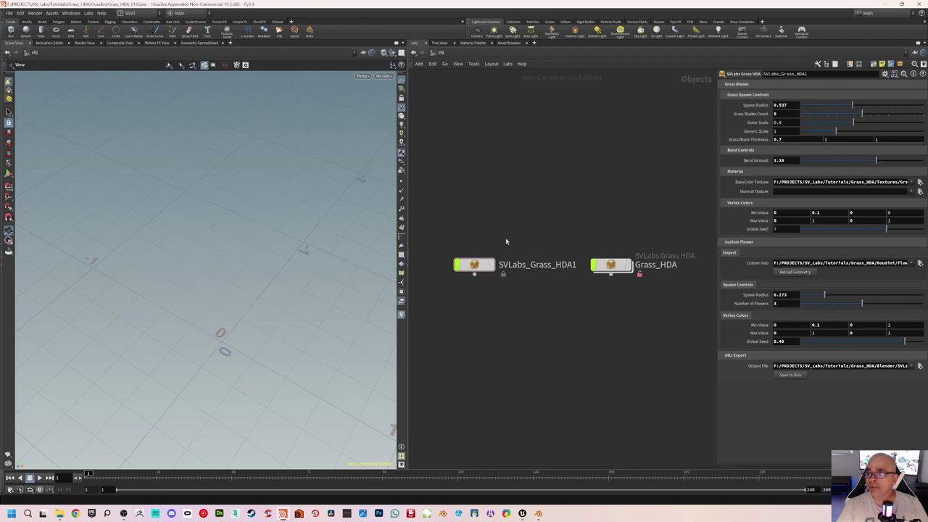
double_click(615, 267)
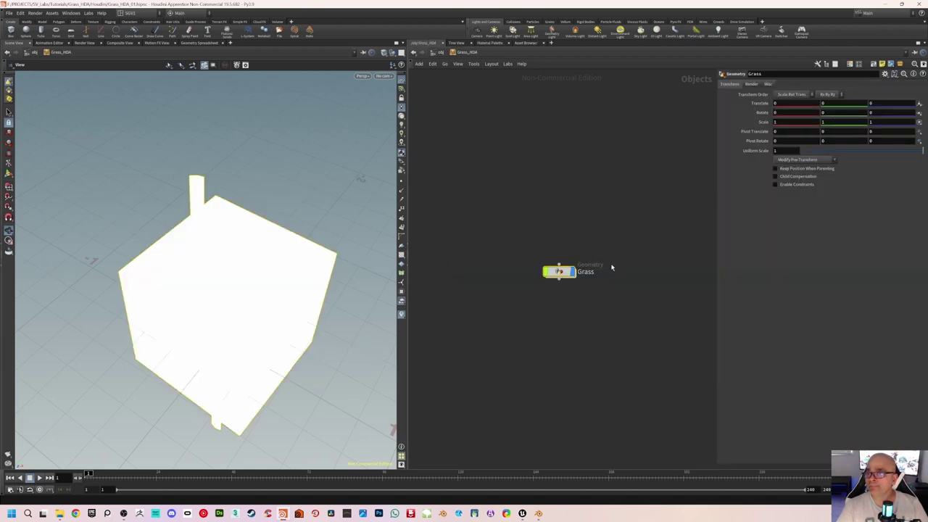
click(442, 54)
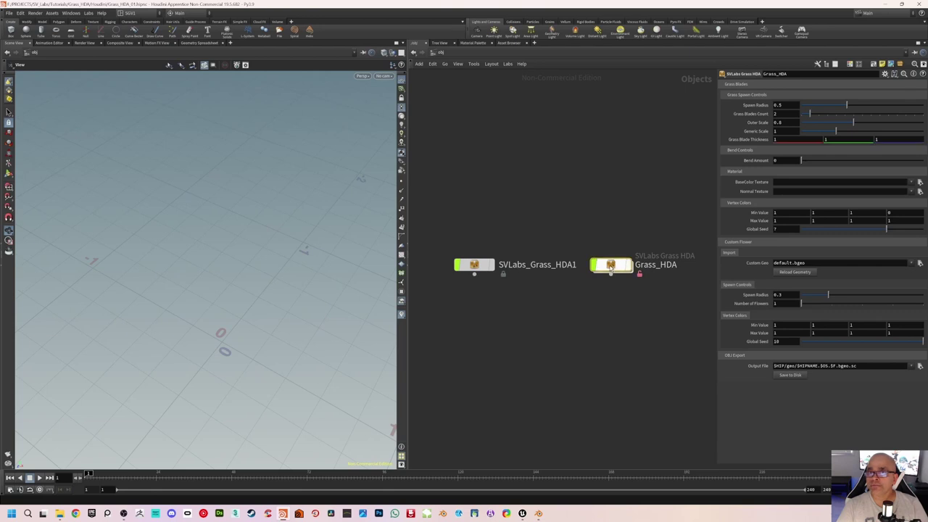
click(53, 13)
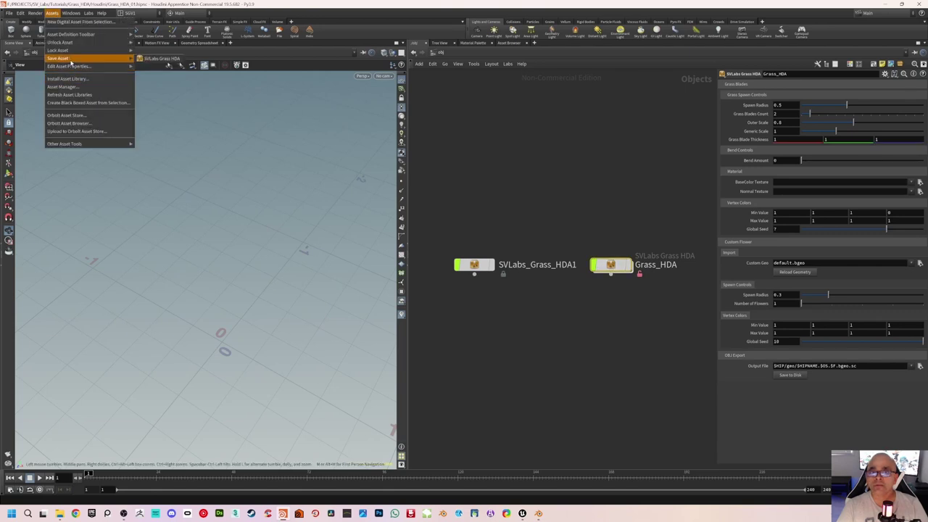
mouse_move(109, 66)
click(156, 66)
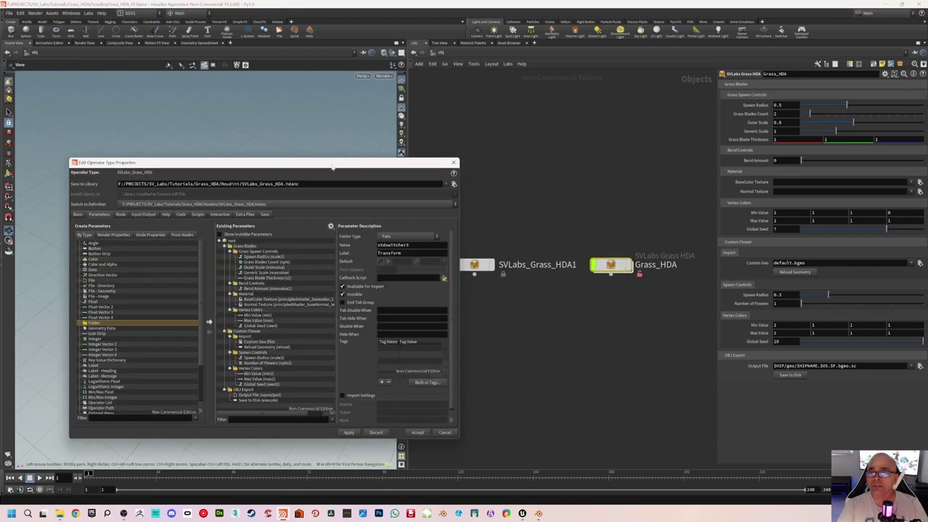
drag(333, 167, 277, 140)
Step: Enter Grass_HDA's Grass network and move the export node group further below merge1 to make room
double_click(609, 265)
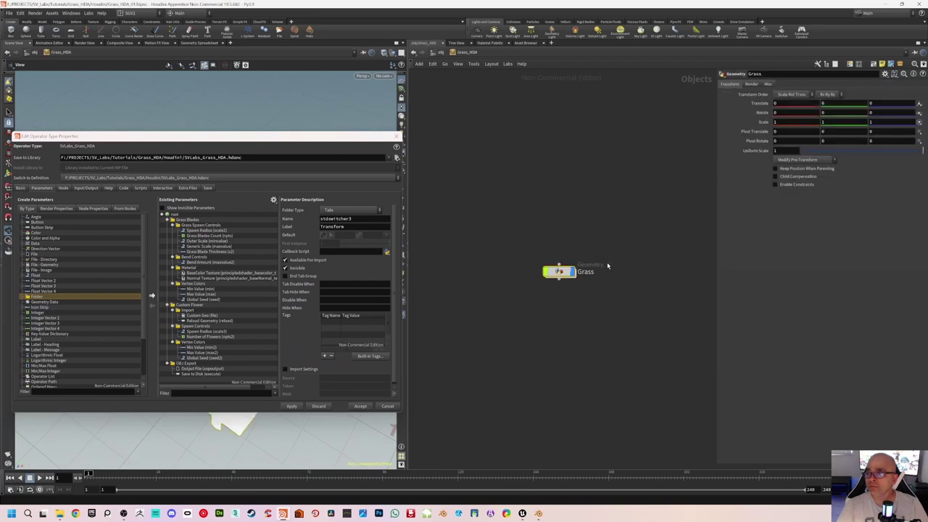
double_click(560, 271)
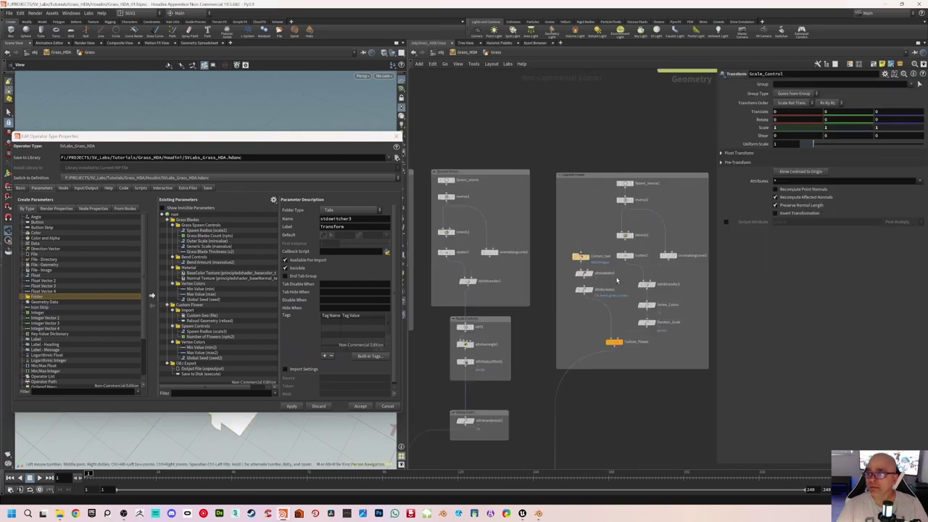
middle_drag(617, 280, 624, 187)
scroll(549, 341, down, 1)
middle_drag(547, 346, 566, 189)
scroll(563, 222, up, 1)
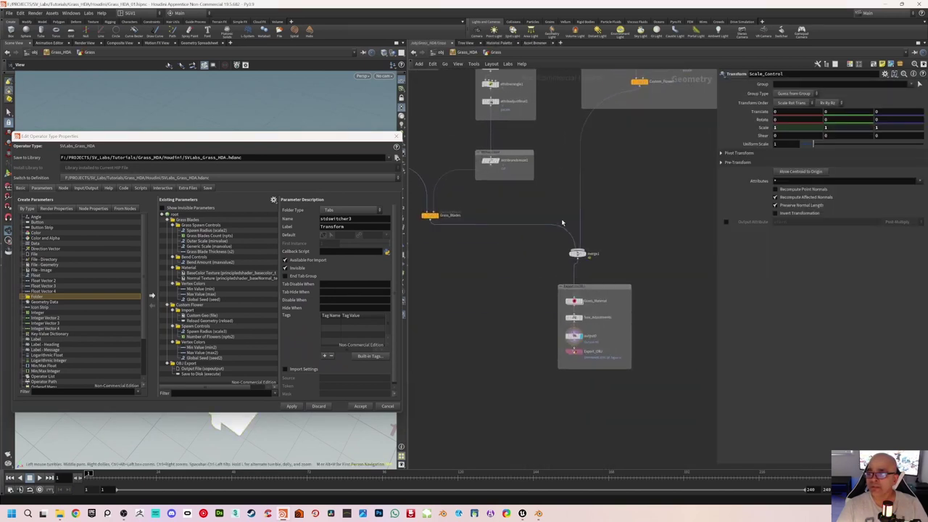
scroll(562, 222, up, 1)
drag(586, 301, 548, 391)
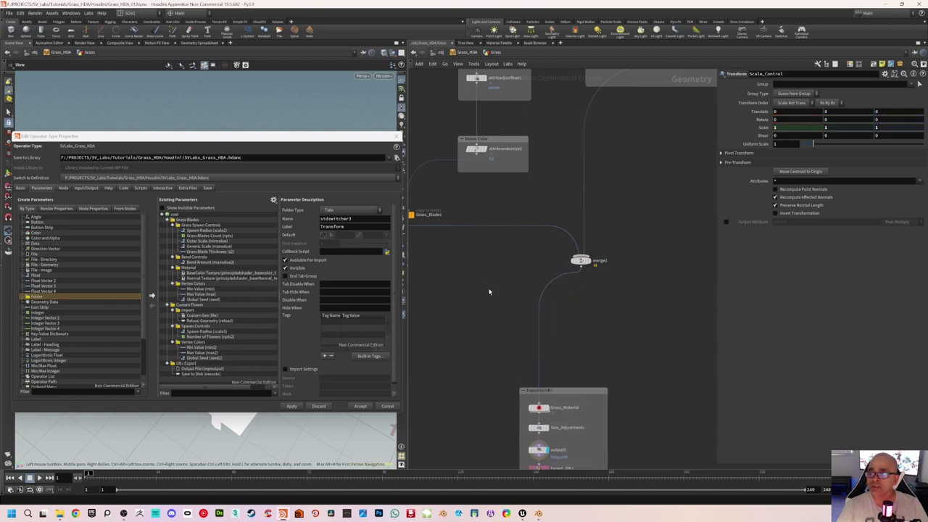
Step: Add a Switch node to the Grass network in the free space between merge1 and the Export to OBJ group
middle_drag(489, 292, 528, 290)
key(Tab)
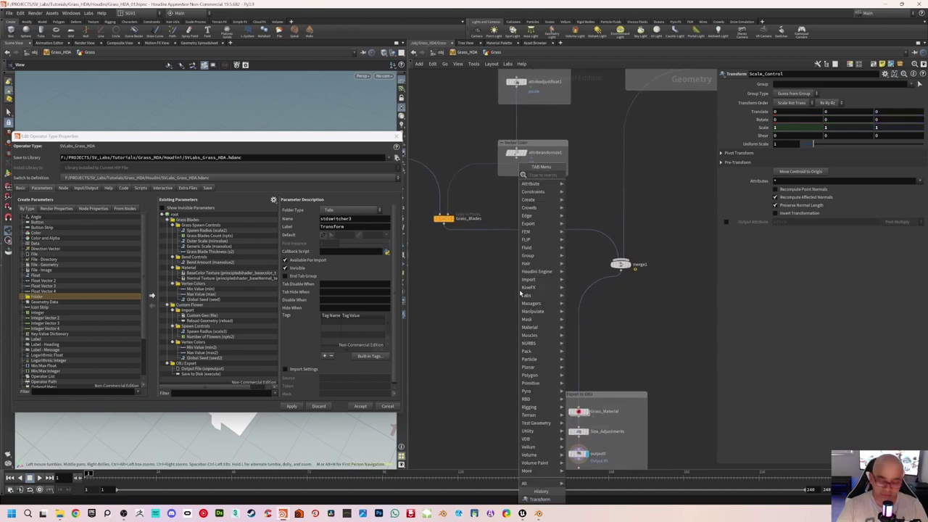
mouse_move(525, 484)
text(swti)
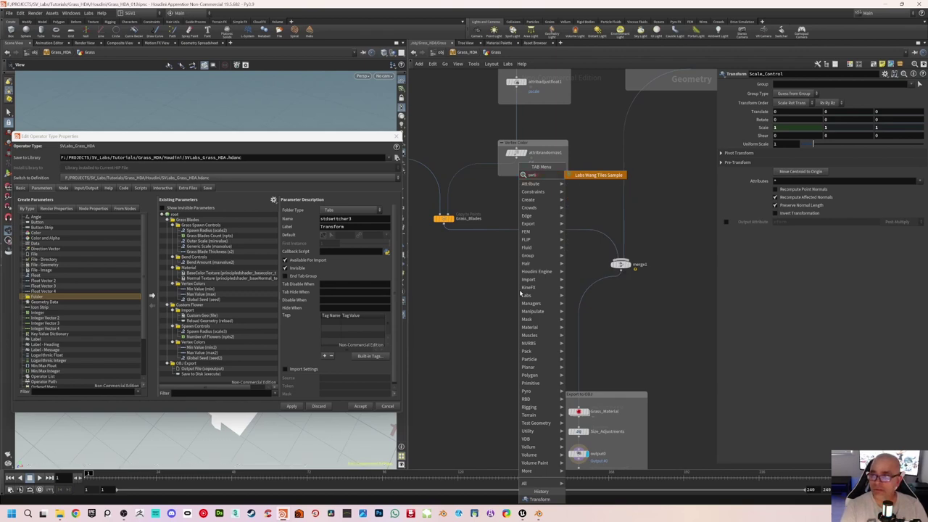
key(BackSpace)
text(itch)
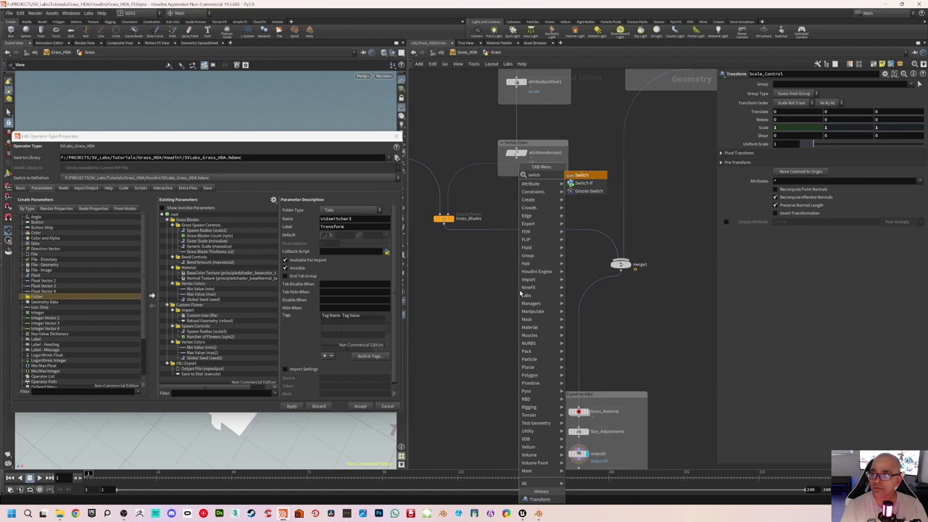
key(Return)
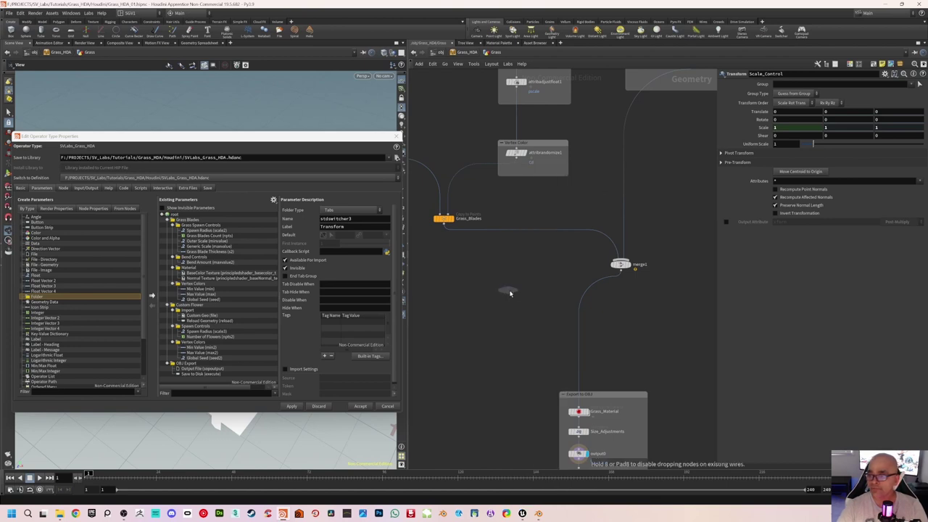
click(519, 297)
scroll(531, 282, up, 2)
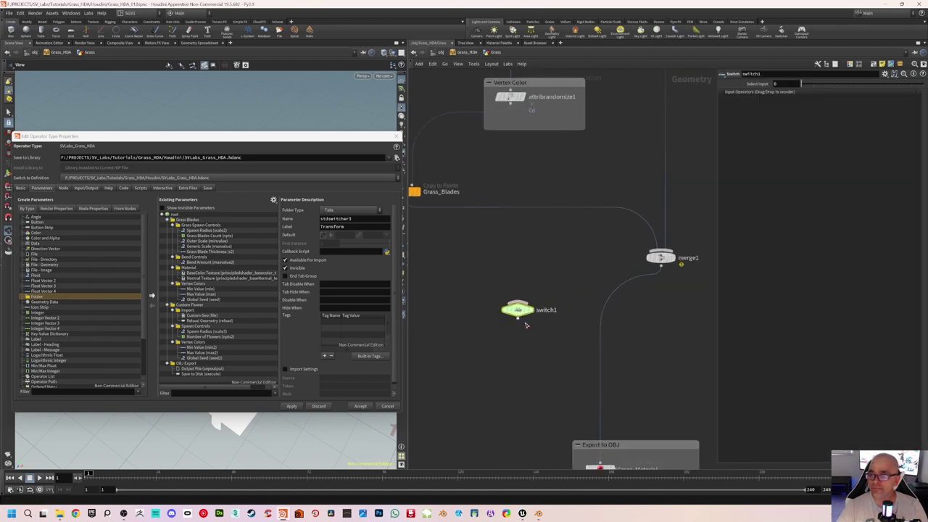
scroll(572, 271, down, 1)
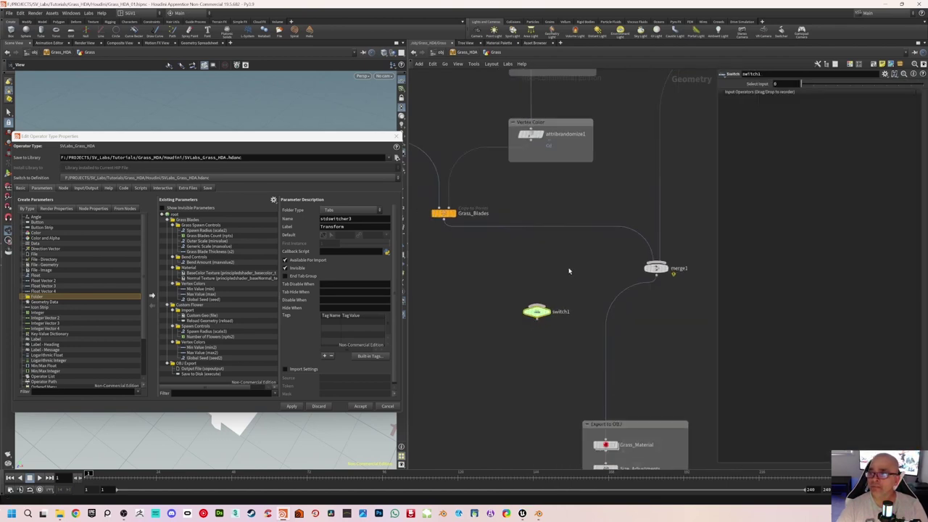
scroll(542, 293, up, 1)
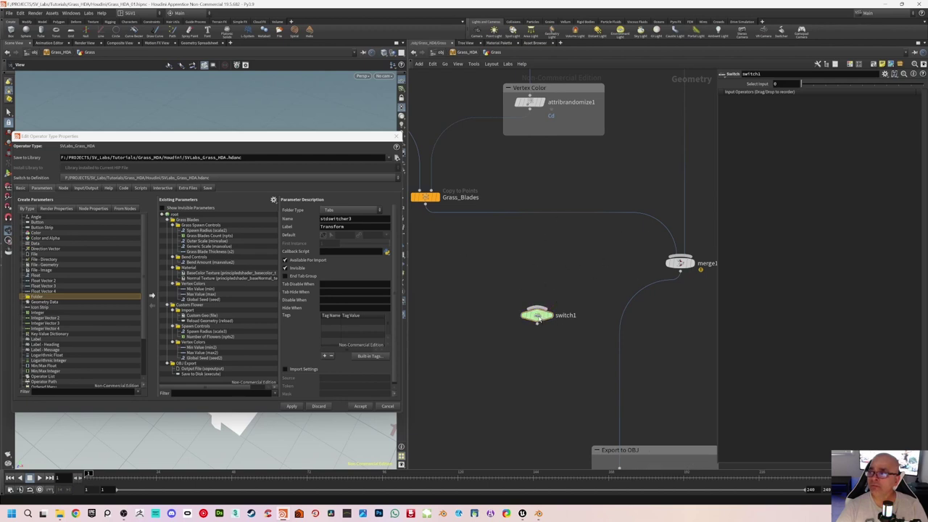
scroll(540, 243, down, 5)
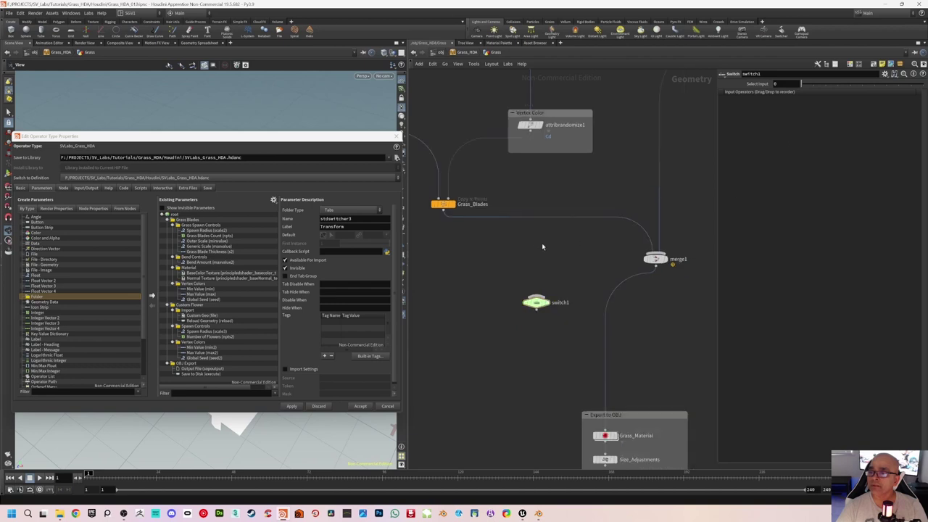
Step: Rename the merge1 node, which combines the grass blades and the custom flower, as Blades_Flower
middle_drag(531, 234, 557, 253)
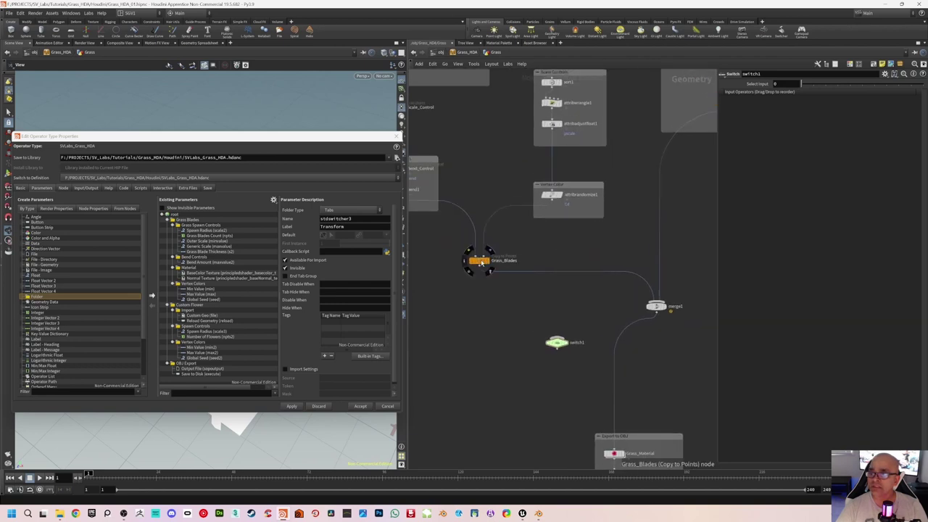
click(485, 263)
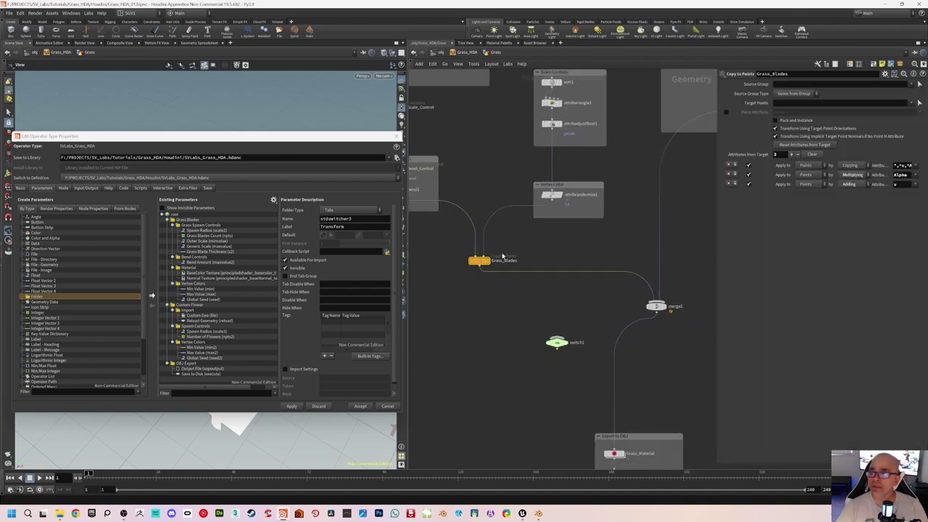
middle_drag(614, 281, 587, 269)
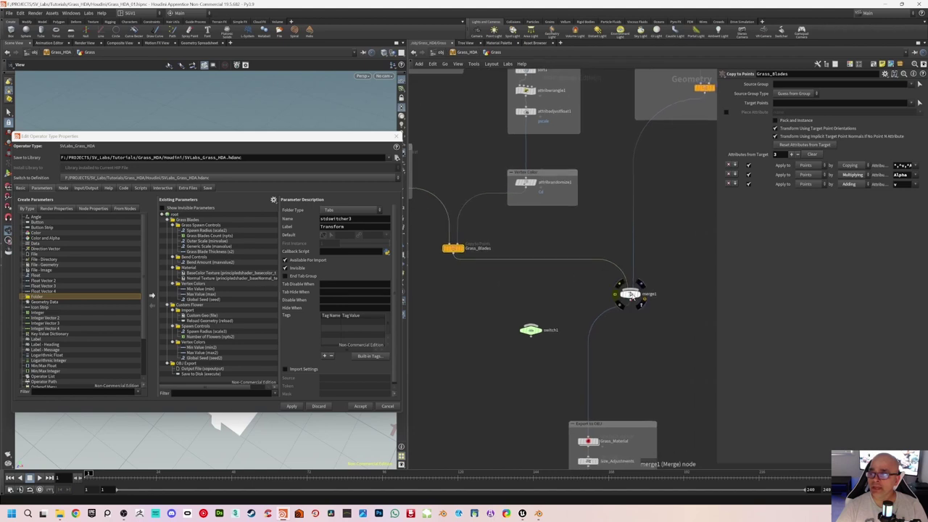
click(632, 295)
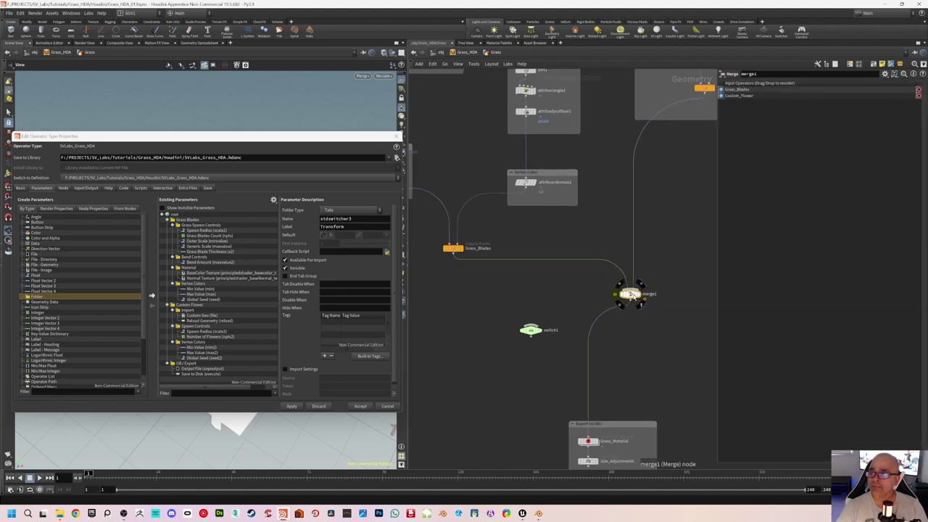
middle_drag(656, 272, 639, 261)
click(636, 283)
double_click(634, 283)
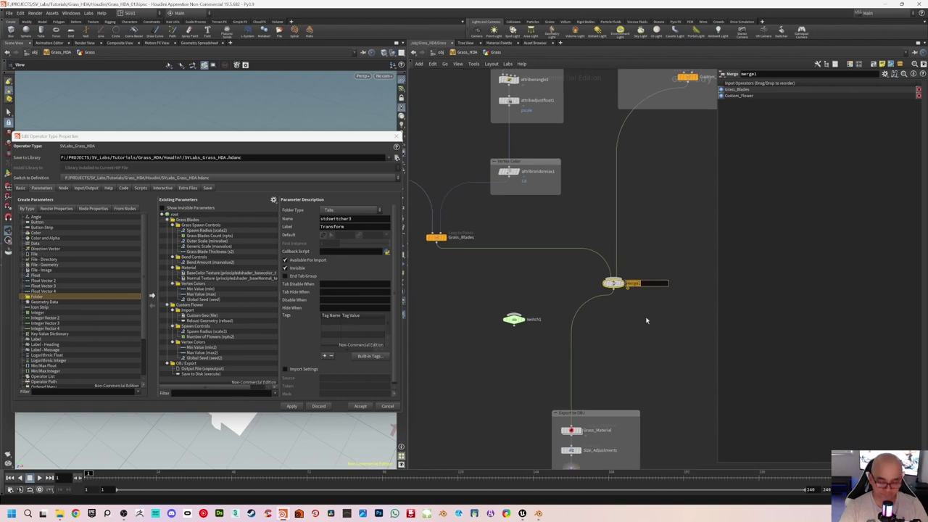
text(Blades_Flower)
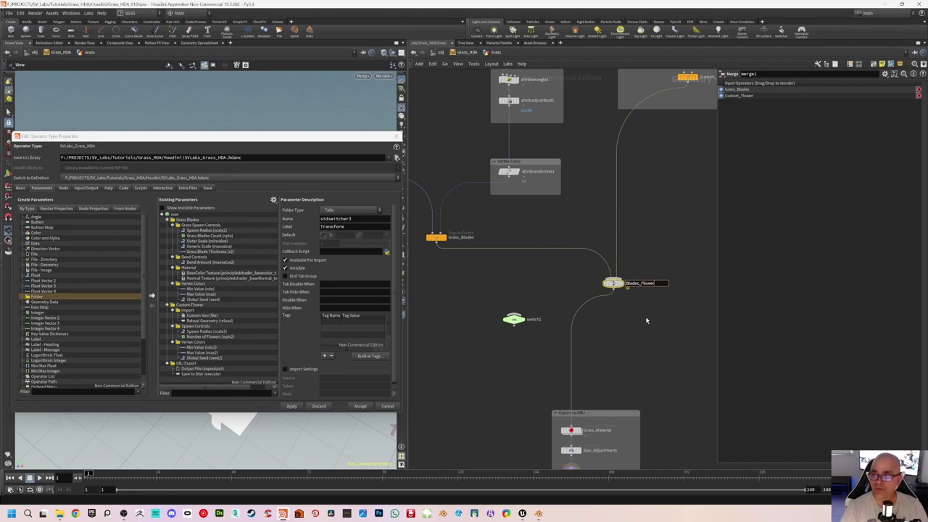
key(Return)
Step: Rename the Grass_Blades Copy to Points node as Blades
double_click(451, 237)
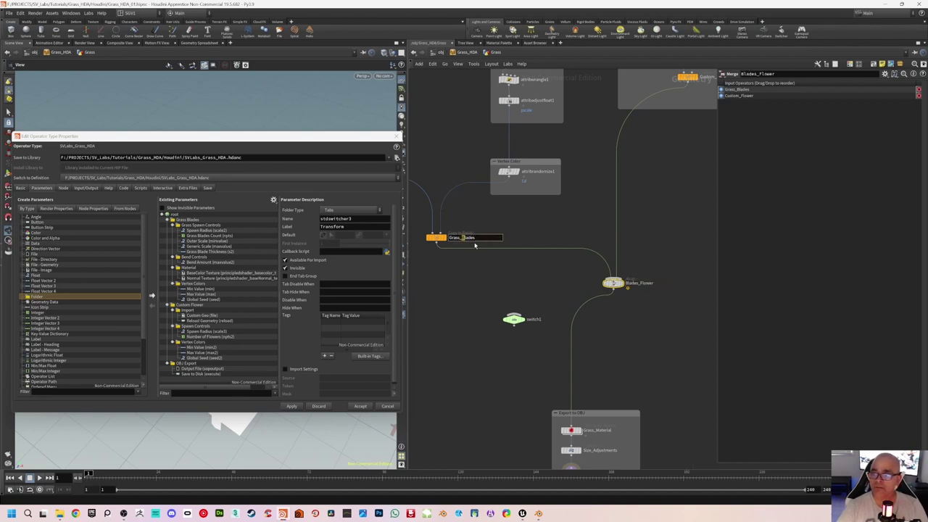
text(Bla)
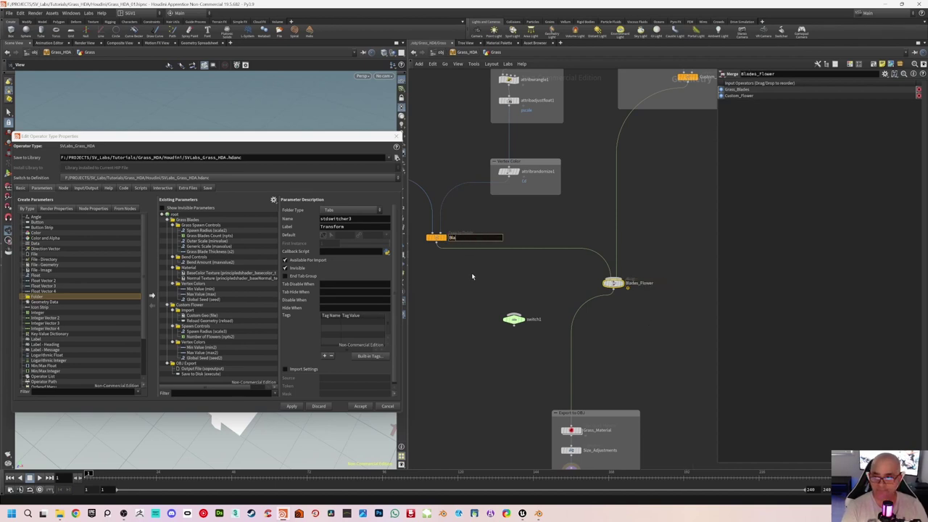
key(Return)
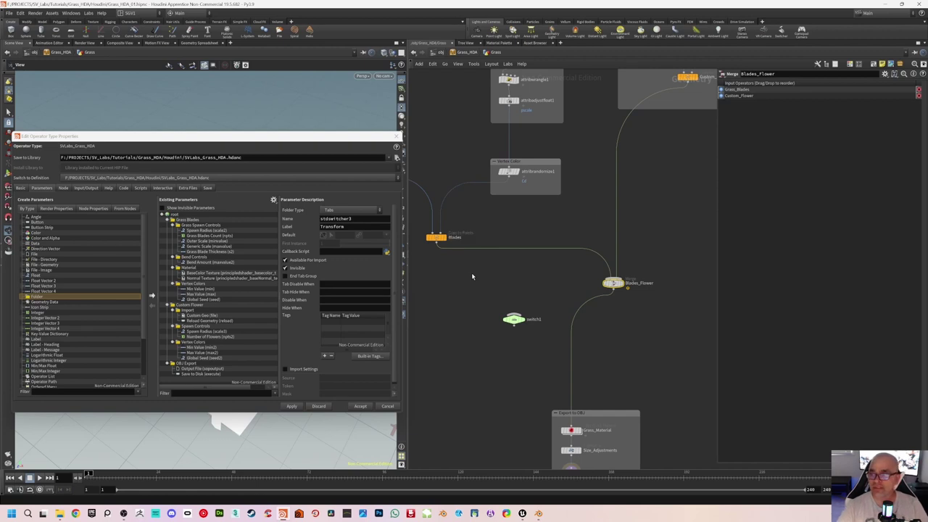
click(472, 277)
Step: Connect Blades as the first input and Blades_Flower as the second input of switch1, and select the switch
middle_drag(500, 236, 541, 232)
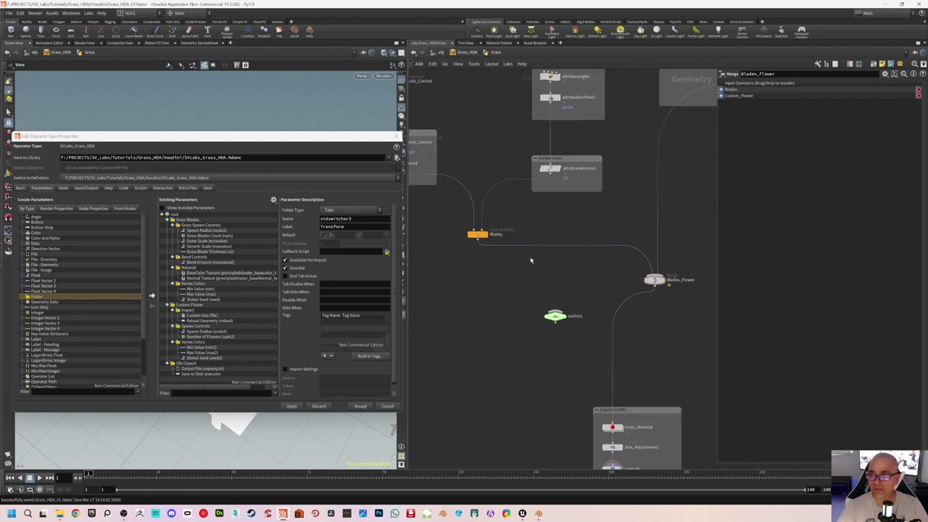
drag(478, 240, 554, 311)
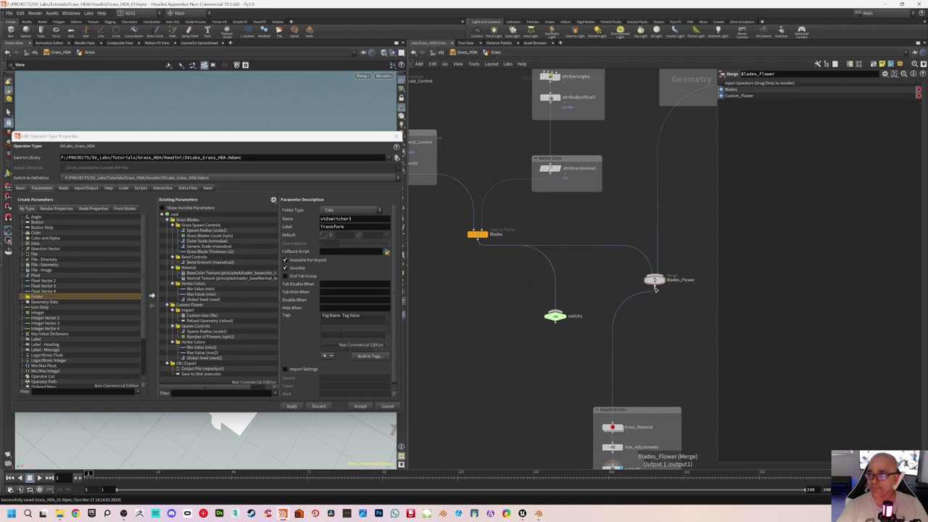
drag(655, 287, 557, 311)
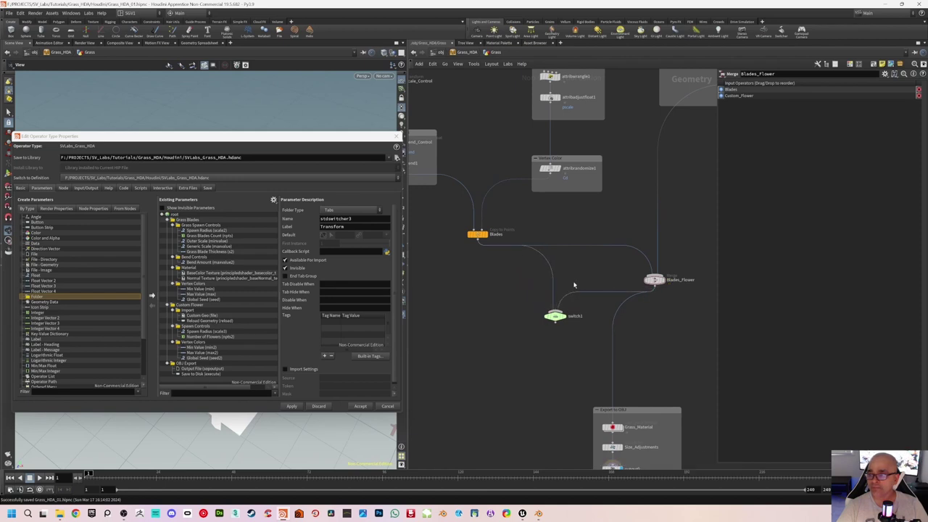
click(554, 316)
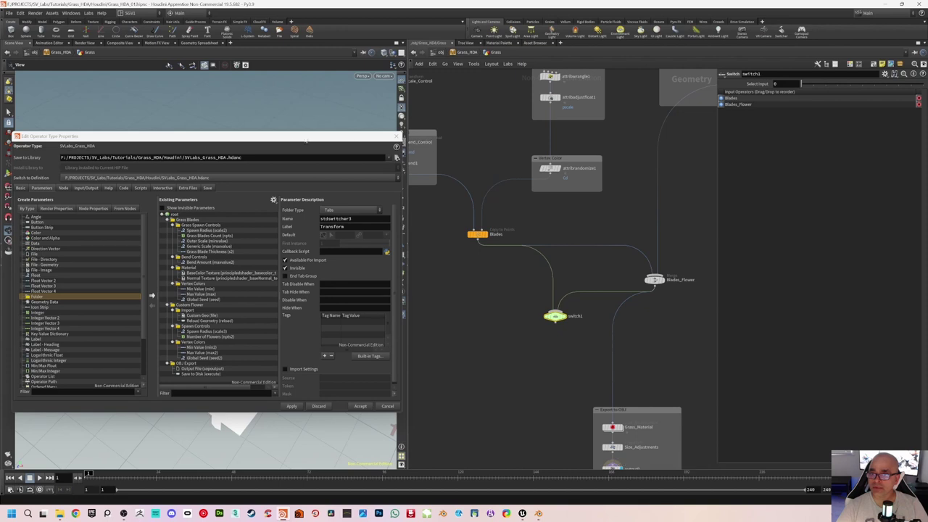
Step: Move the asset properties window off the viewport, display switch1 and set its Select Input to 1 to inspect the result
drag(262, 138, 927, 264)
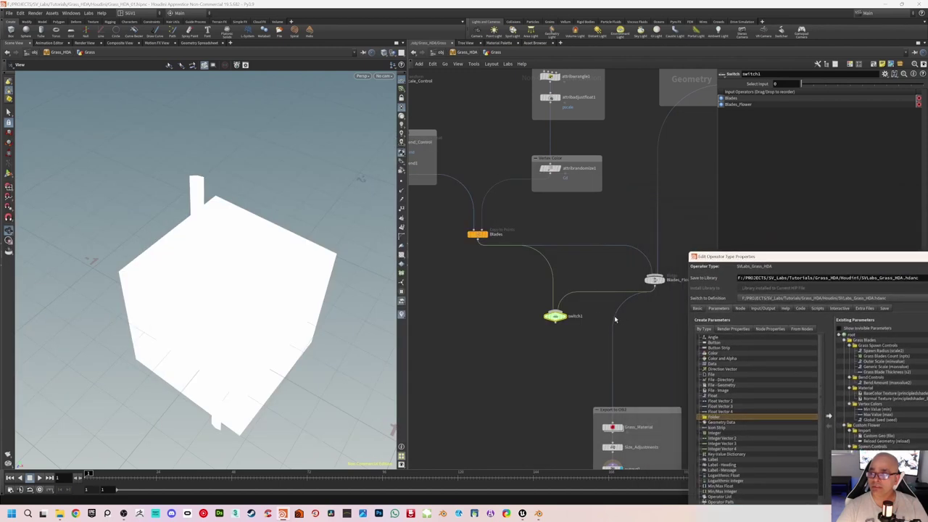
click(567, 319)
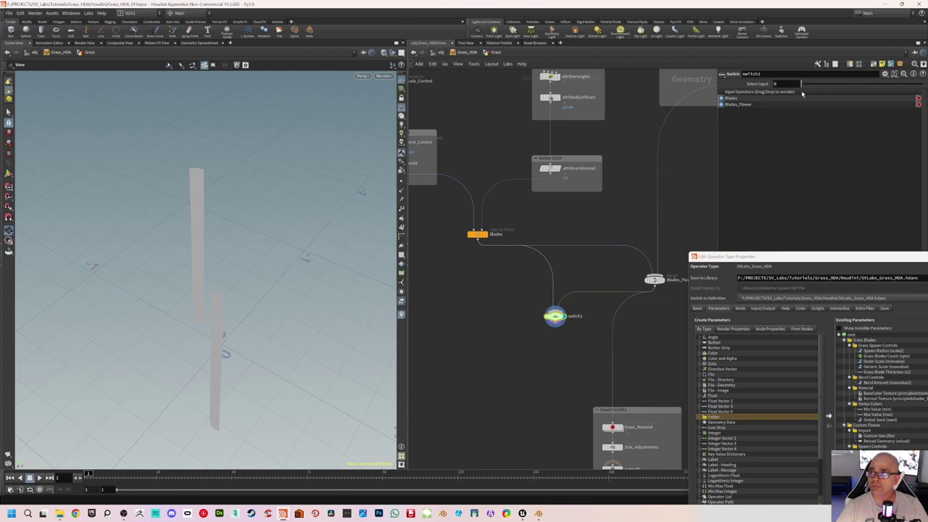
drag(800, 84, 814, 87)
mouse_move(312, 216)
mouse_down()
mouse_move(324, 203)
mouse_move(296, 203)
mouse_move(269, 174)
mouse_move(277, 189)
mouse_move(264, 207)
mouse_move(282, 201)
mouse_move(265, 206)
mouse_move(206, 312)
mouse_up()
click(401, 143)
drag(285, 309, 232, 288)
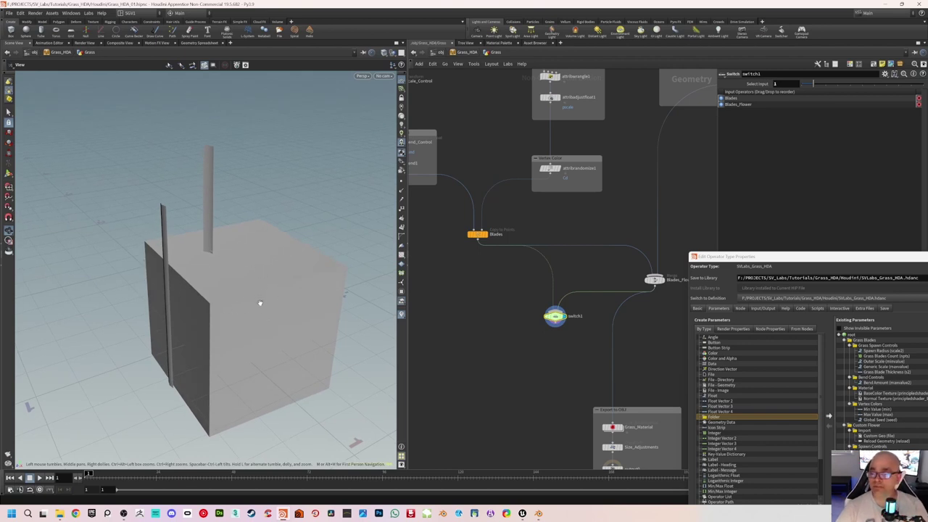
Step: Wire switch1's output into Grass_Material in place of Blades_Flower and move the Export to OBJ group directly beneath the switch
middle_drag(562, 355, 518, 308)
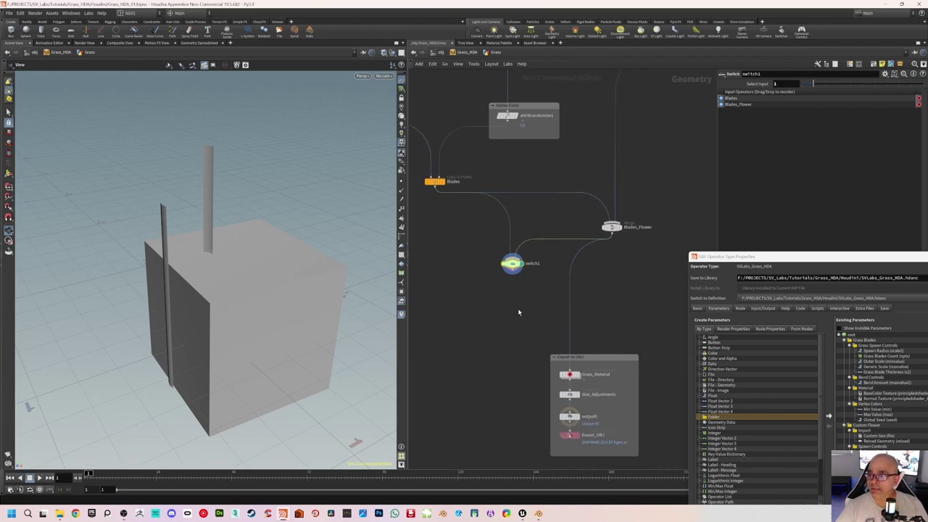
click(513, 275)
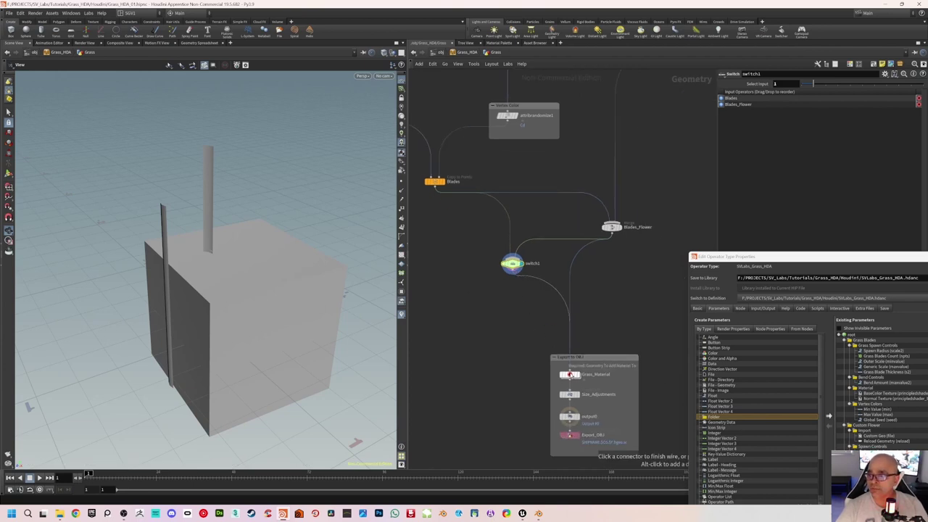
click(570, 368)
drag(590, 357, 533, 317)
scroll(552, 290, down, 3)
middle_drag(552, 290, 569, 305)
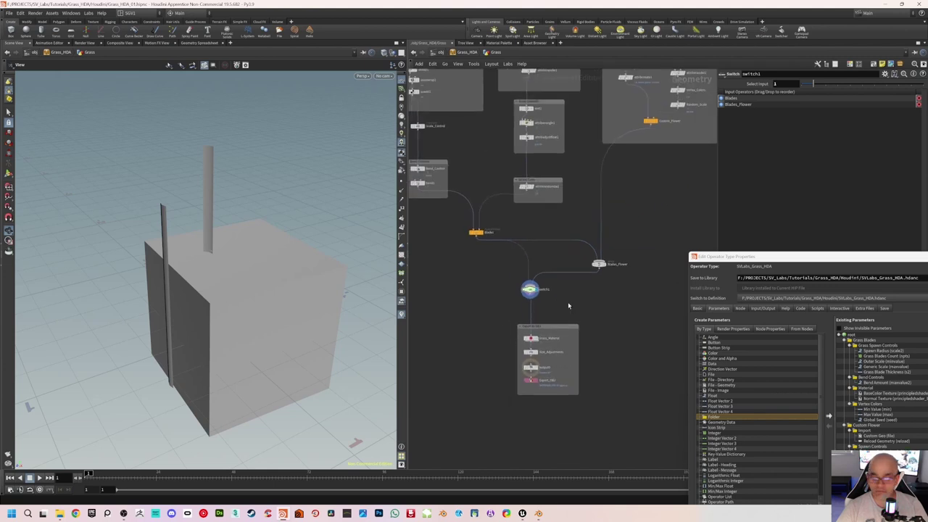
Step: Save the scene and turn on the display of the output0 node in the Export to OBJ group
key(ctrl+s)
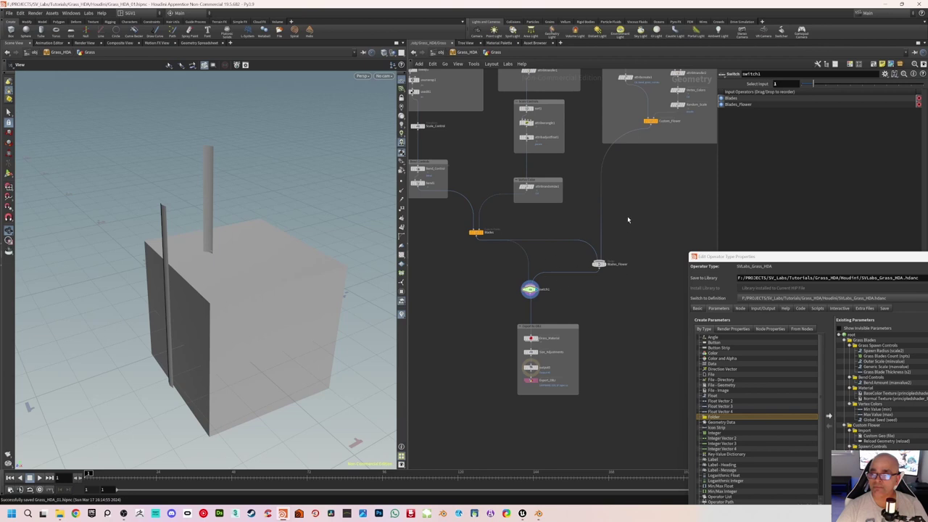
middle_drag(627, 216, 628, 259)
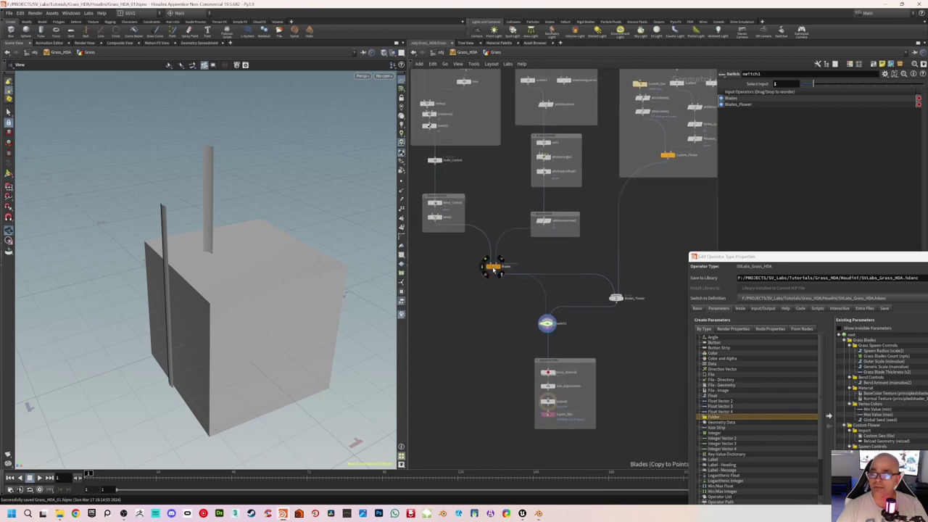
middle_drag(510, 309, 505, 289)
scroll(496, 286, up, 3)
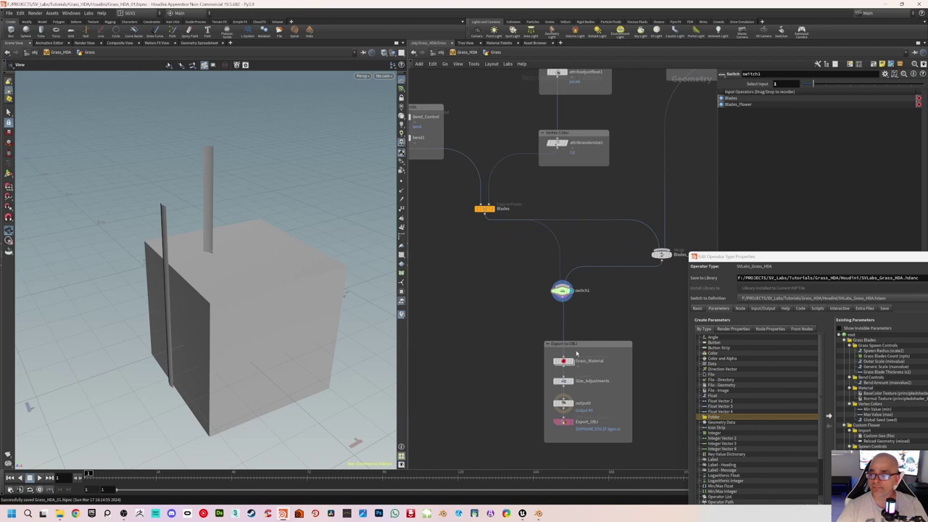
click(576, 403)
scroll(617, 307, down, 4)
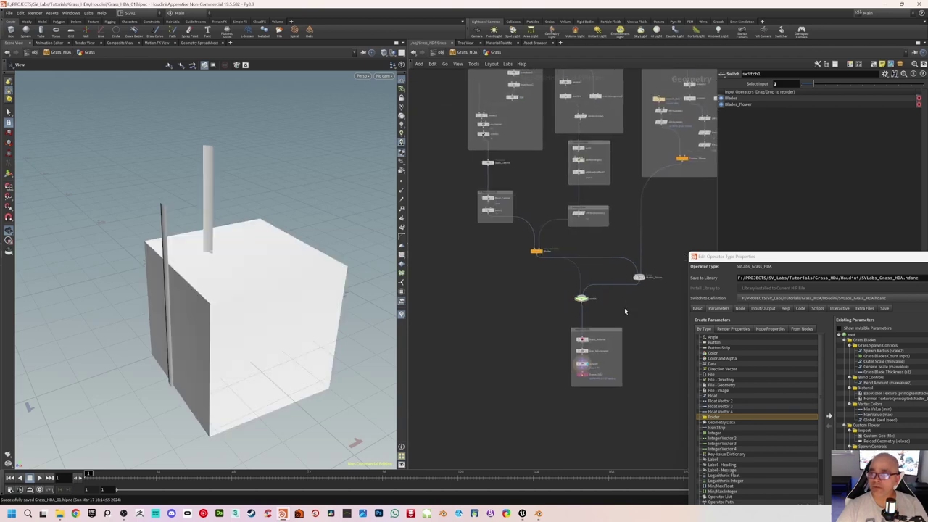
Step: Return to the object level and save Grass_HDA's current network to its SVLabs_Grass_HDA asset definition
click(444, 54)
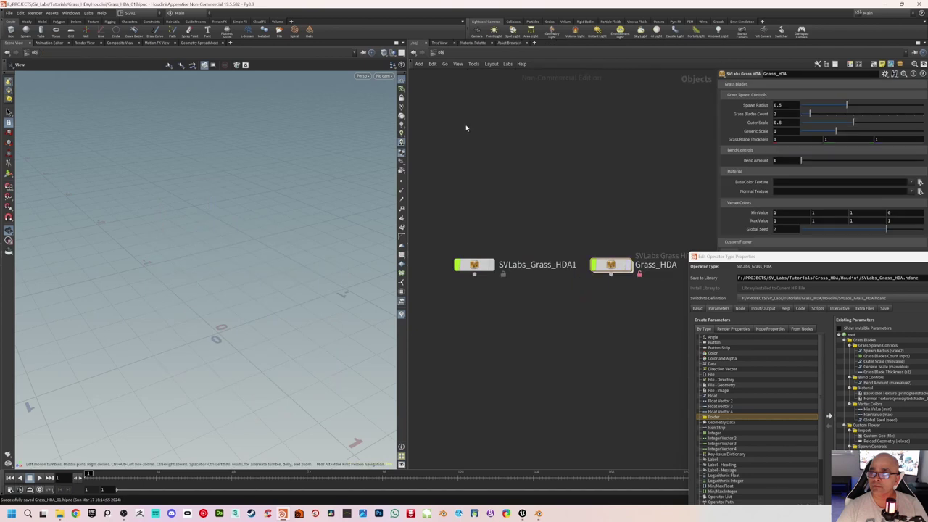
click(53, 13)
mouse_move(66, 59)
click(158, 59)
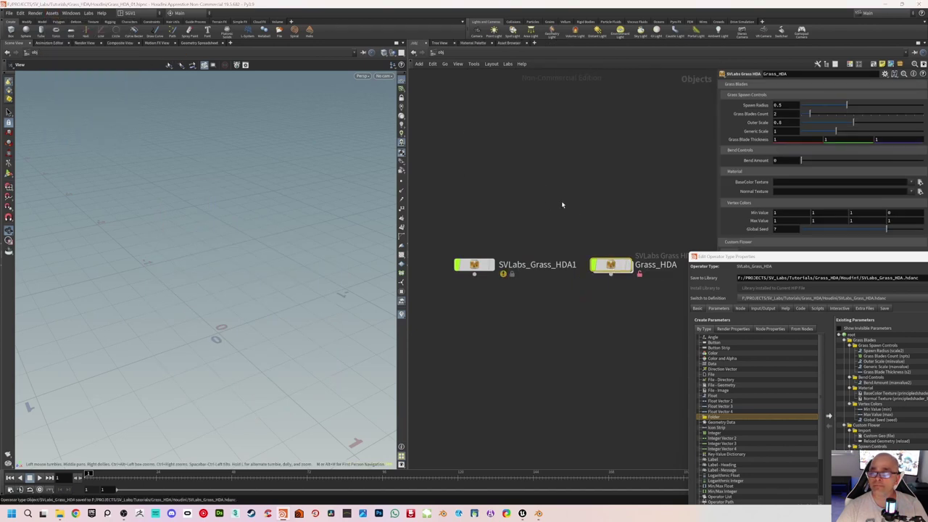
Step: Bring the asset properties window back into full view, then apply and accept its settings
drag(768, 259, 304, 122)
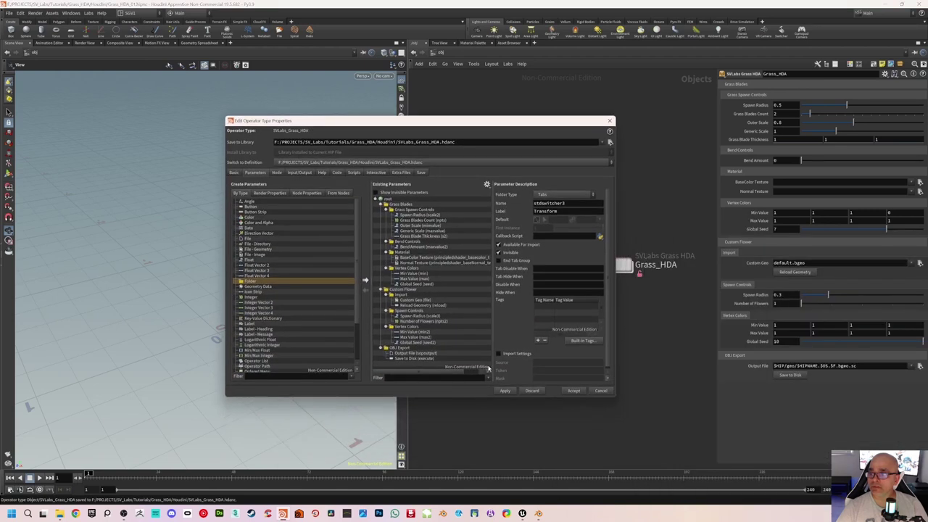
click(509, 392)
click(574, 391)
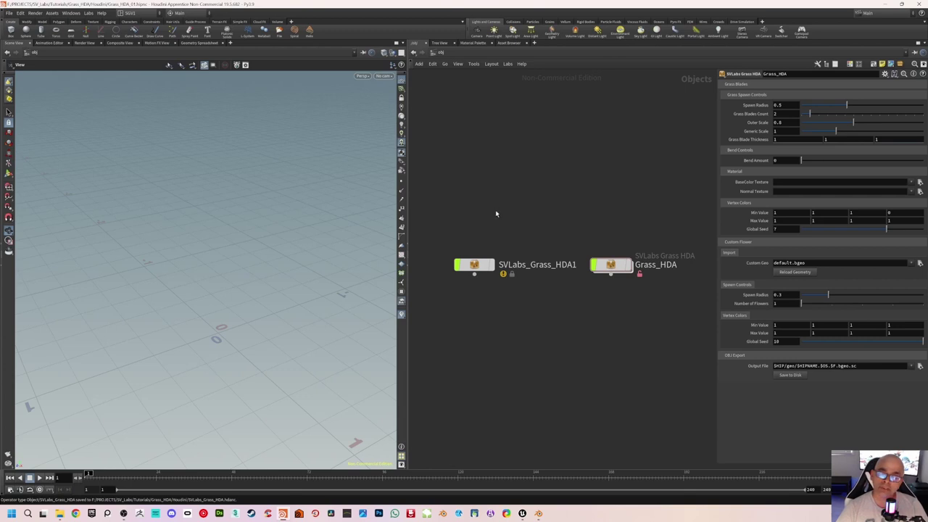
Step: Open the type properties of Grass_HDA's asset and move the window clear of the network view
click(492, 265)
click(492, 265)
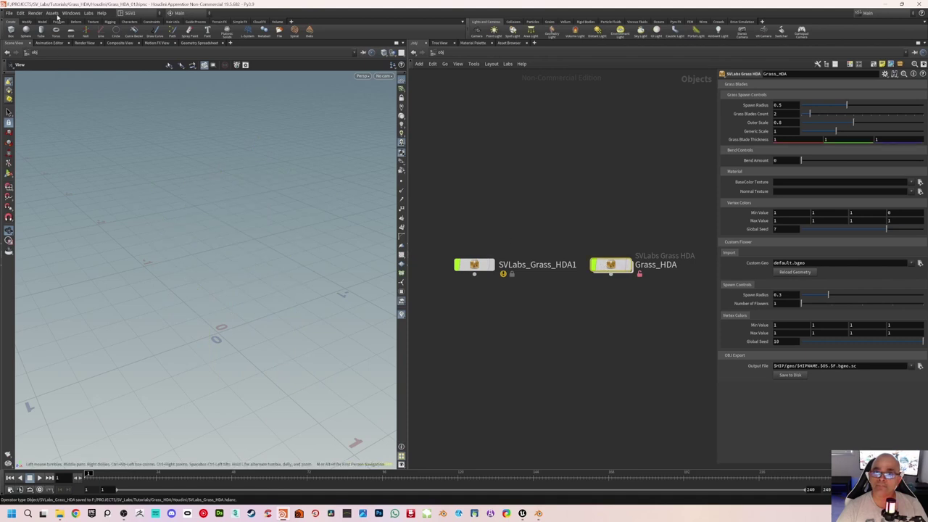
click(52, 13)
mouse_move(77, 67)
click(161, 66)
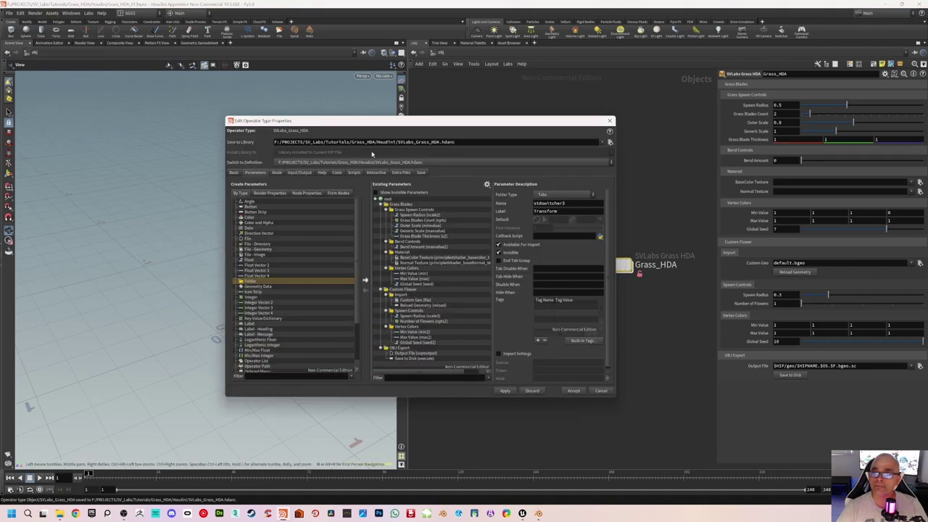
drag(413, 123, 251, 127)
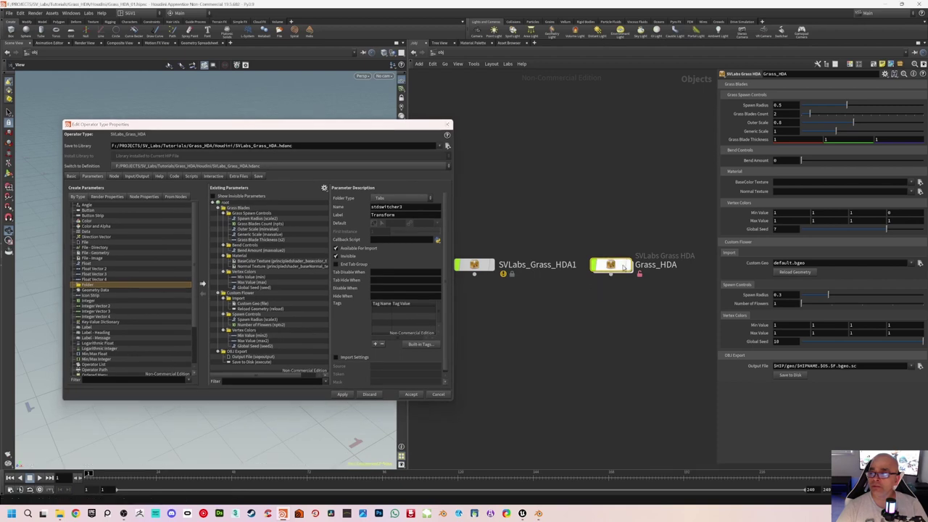
Step: Enter the Grass network inside Grass_HDA and select switch1 to show its parameters
double_click(623, 265)
double_click(558, 272)
click(586, 297)
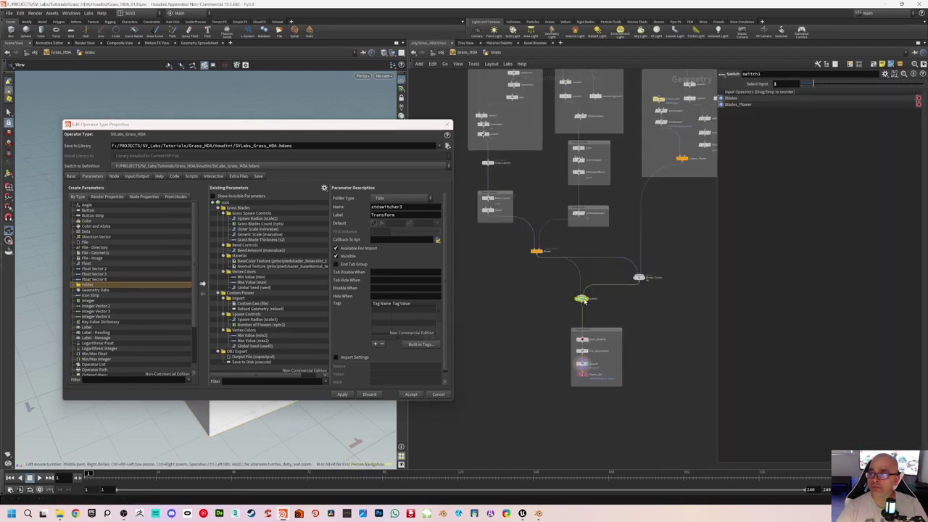
scroll(568, 298, up, 3)
middle_drag(592, 289, 578, 280)
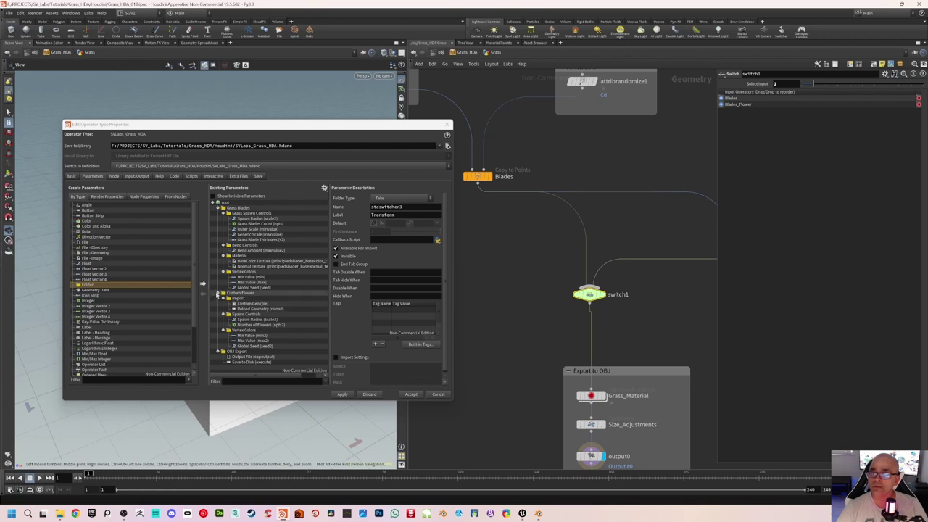
Step: Set switch1's Select Input to 0 and add it to the asset's parameters directly under root, above Grass Blades
click(218, 293)
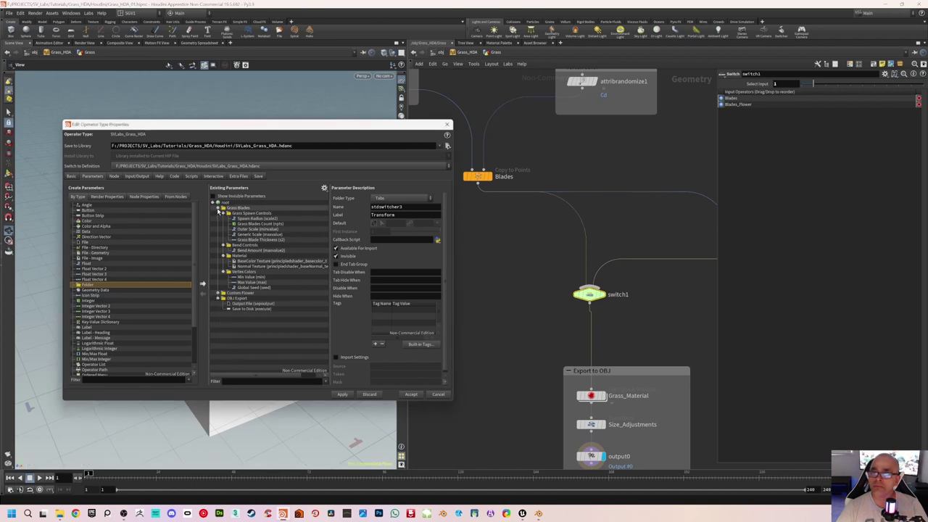
click(218, 208)
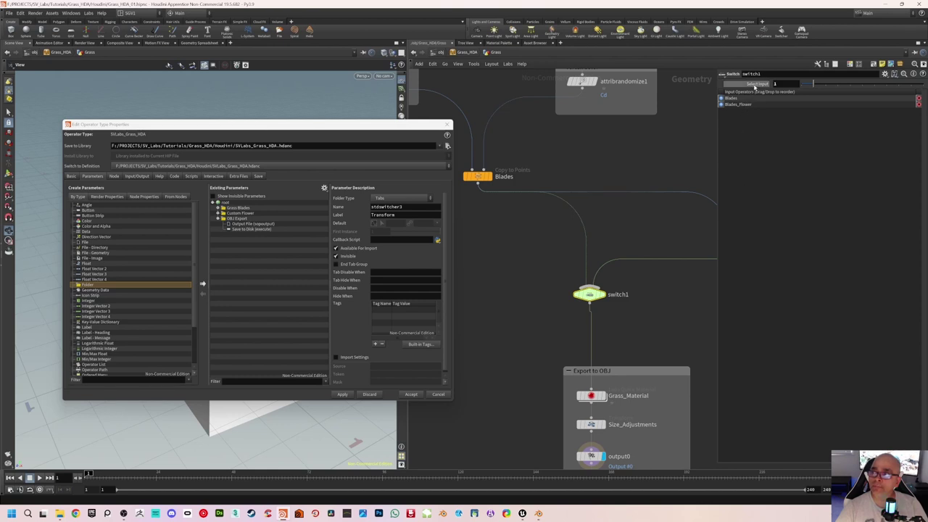
click(806, 85)
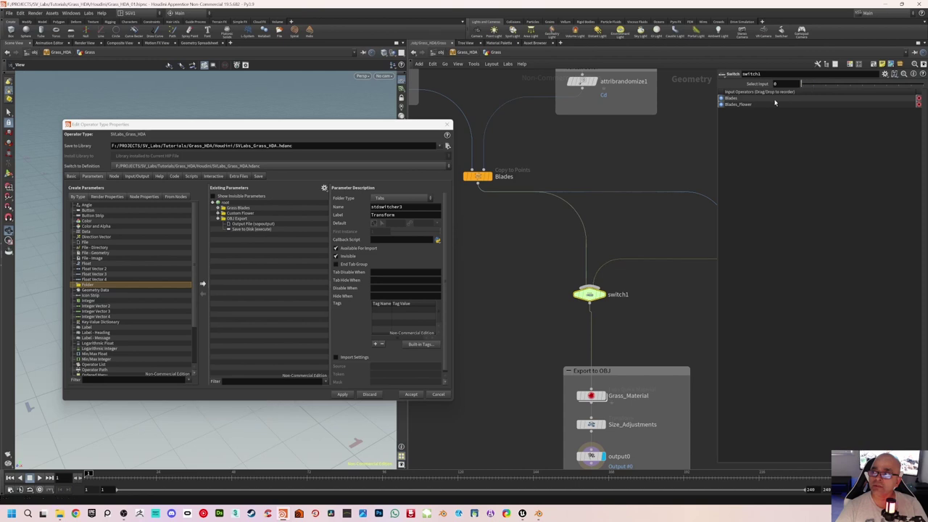
drag(760, 85, 226, 203)
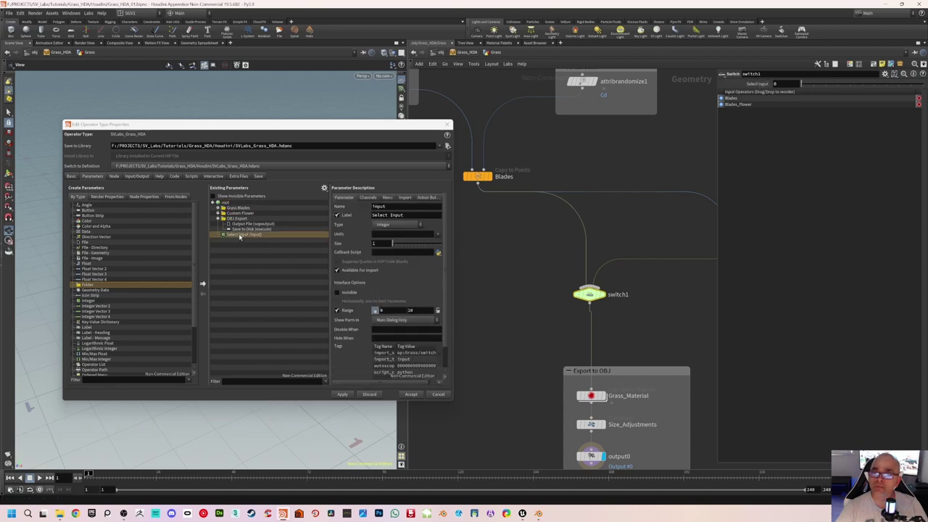
drag(243, 208, 243, 207)
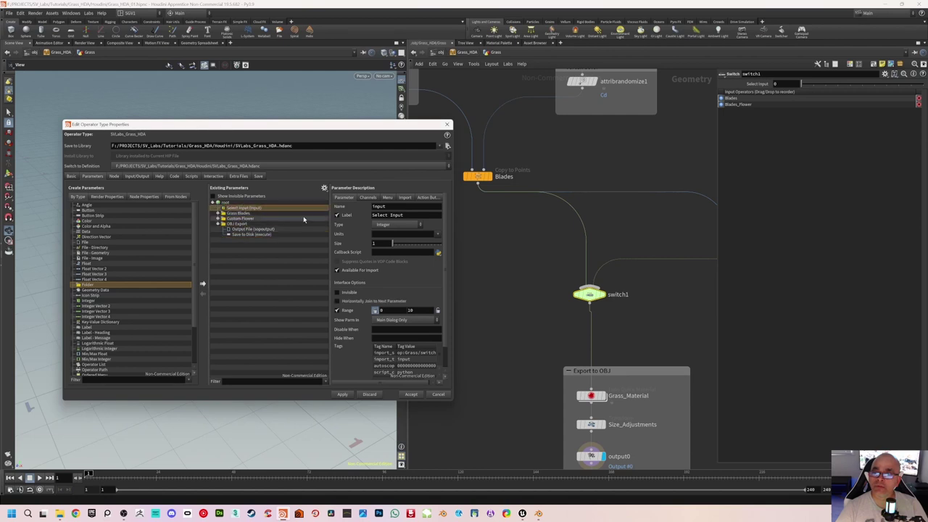
Step: Label the added switch input parameter Mesh Selector
drag(405, 215, 370, 214)
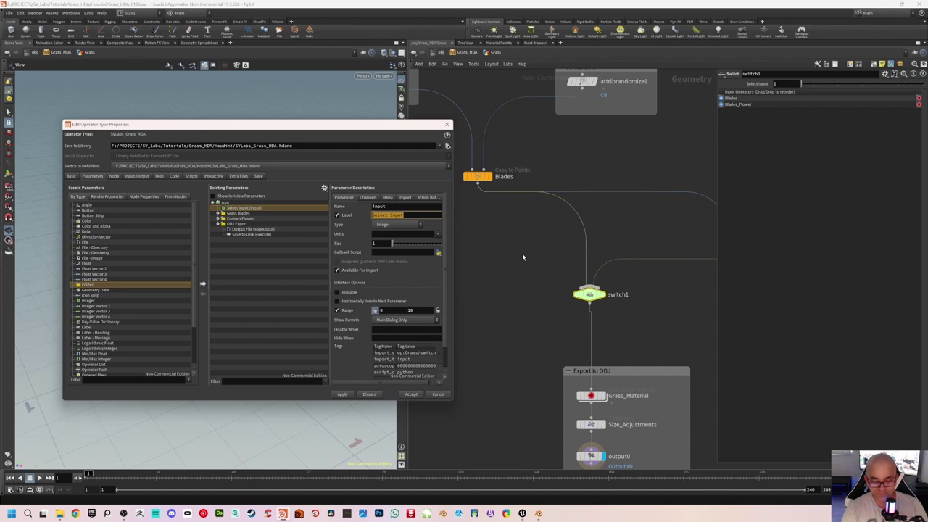
text(Mes)
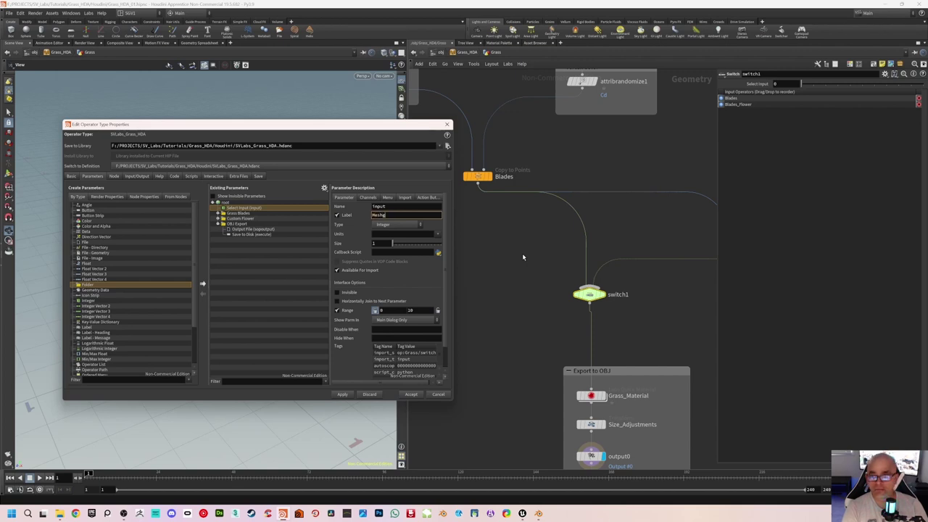
text(h Selector)
key(Return)
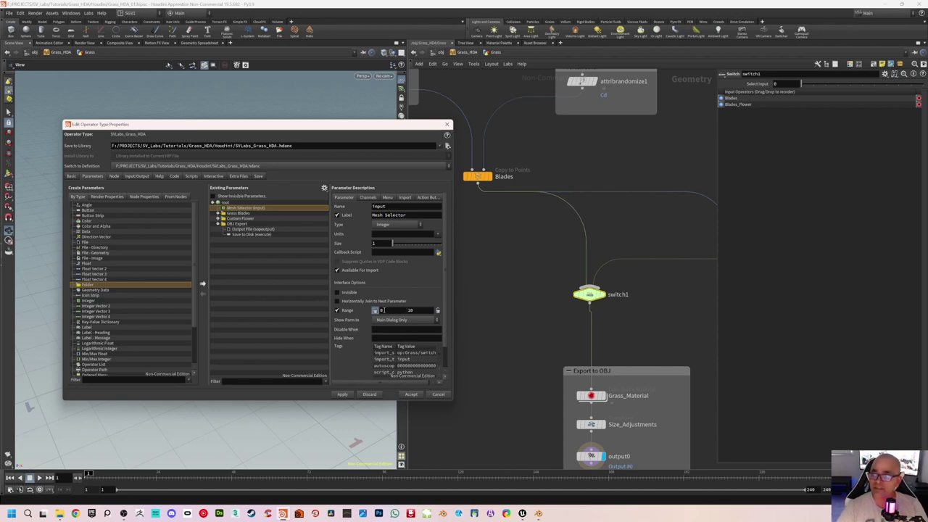
Step: Set the upper limit of Mesh Selector's range to 1, then apply and accept the asset properties
double_click(411, 310)
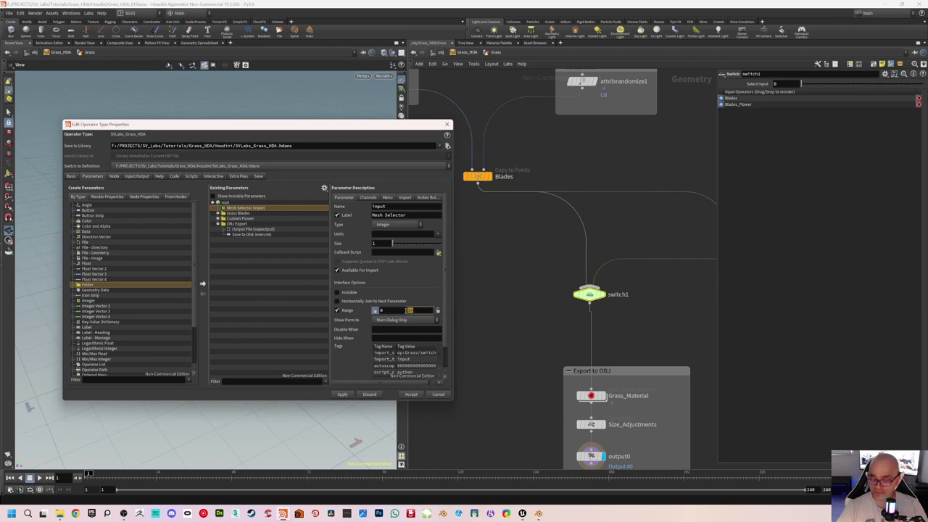
text(1)
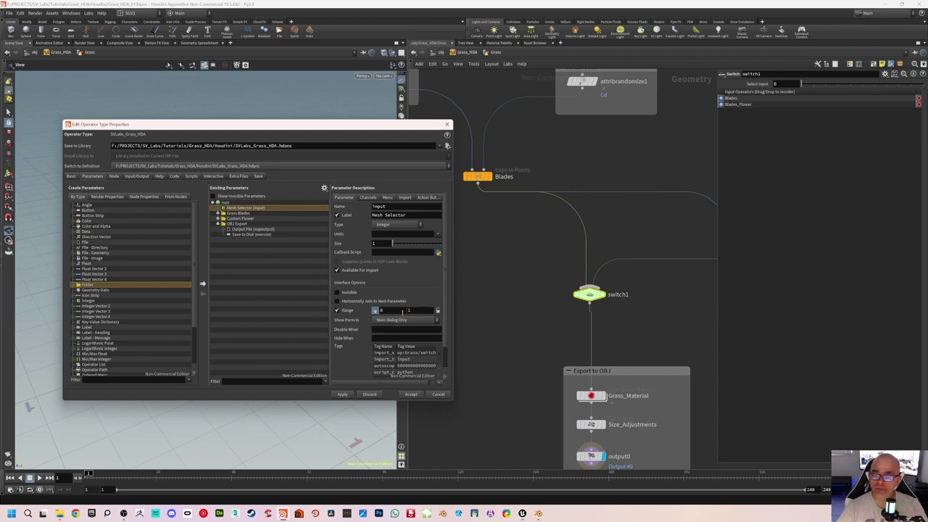
click(343, 395)
click(412, 395)
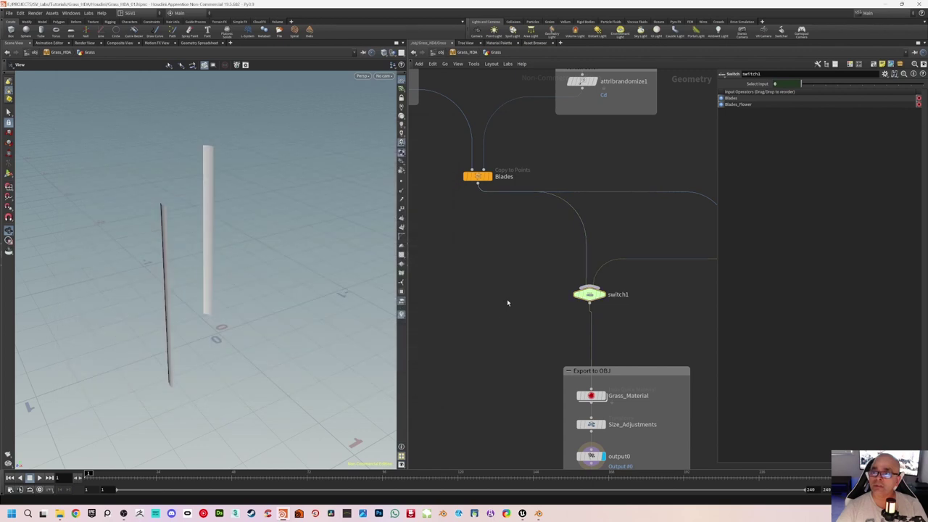
Step: Return to the object level and save Grass_HDA to the SVLabs Grass HDA asset definition
mouse_move(548, 294)
middle_down()
mouse_move(542, 278)
mouse_move(540, 285)
middle_up()
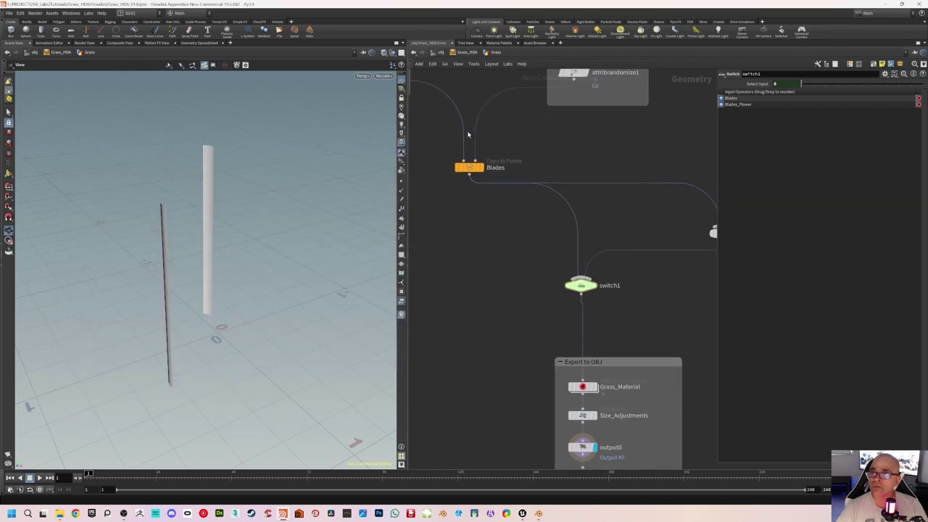
click(444, 54)
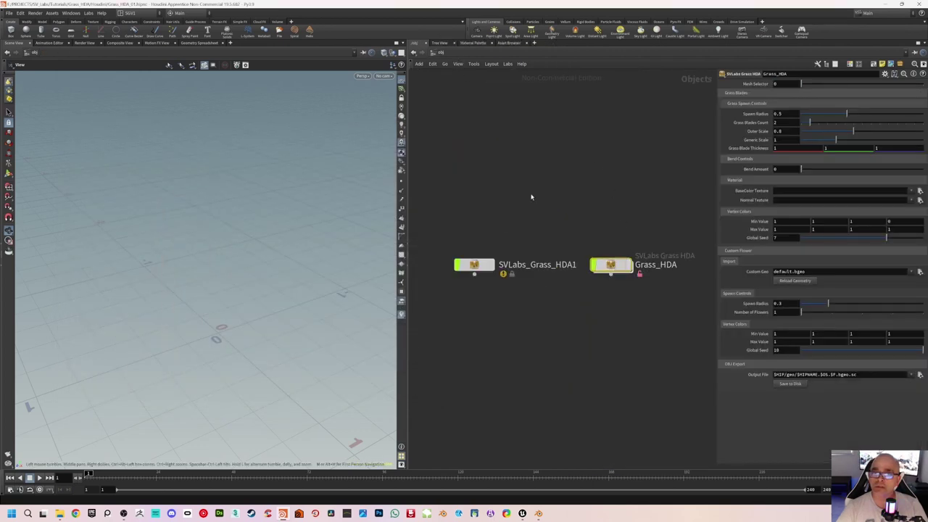
click(52, 12)
mouse_move(72, 59)
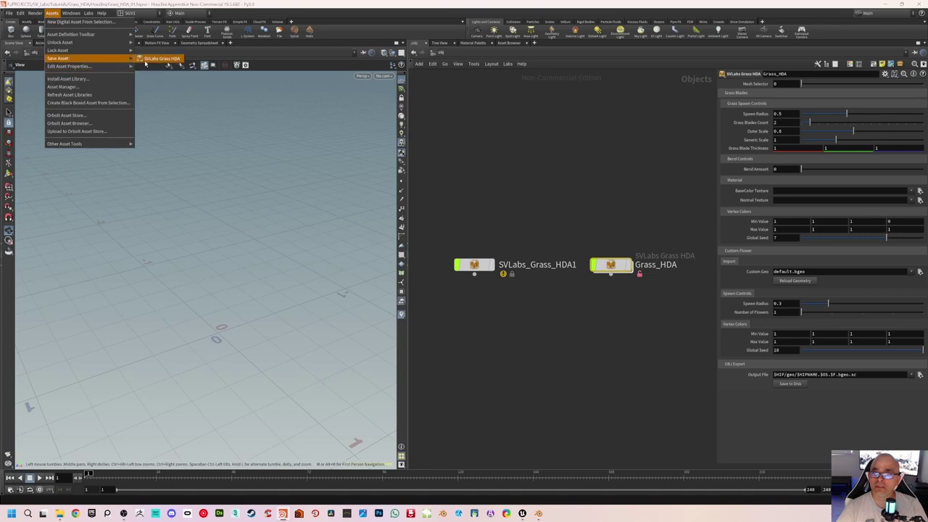
click(160, 61)
Step: Test the Mesh Selector on SVLabs_Grass_HDA1 by switching it to 1 and back to 0 while viewing the grass
click(475, 265)
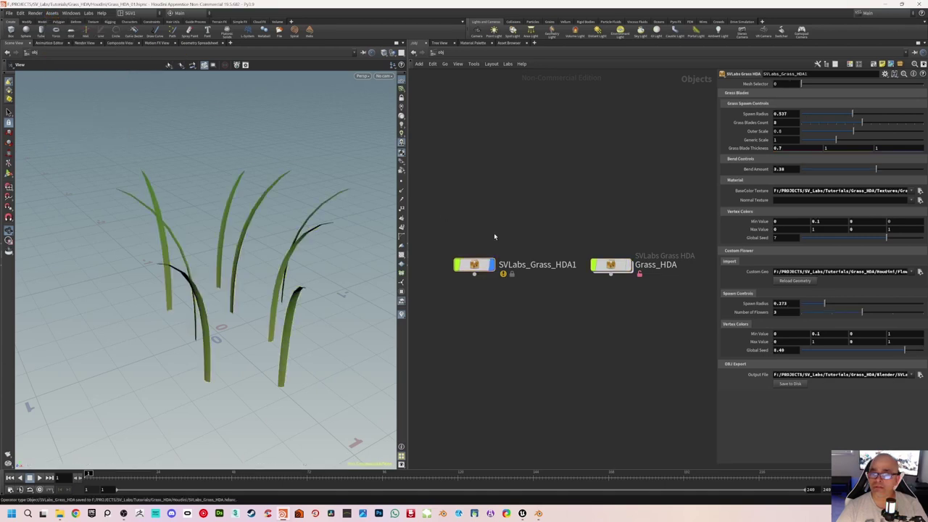
mouse_move(269, 267)
mouse_down()
mouse_move(243, 271)
mouse_move(254, 269)
mouse_up()
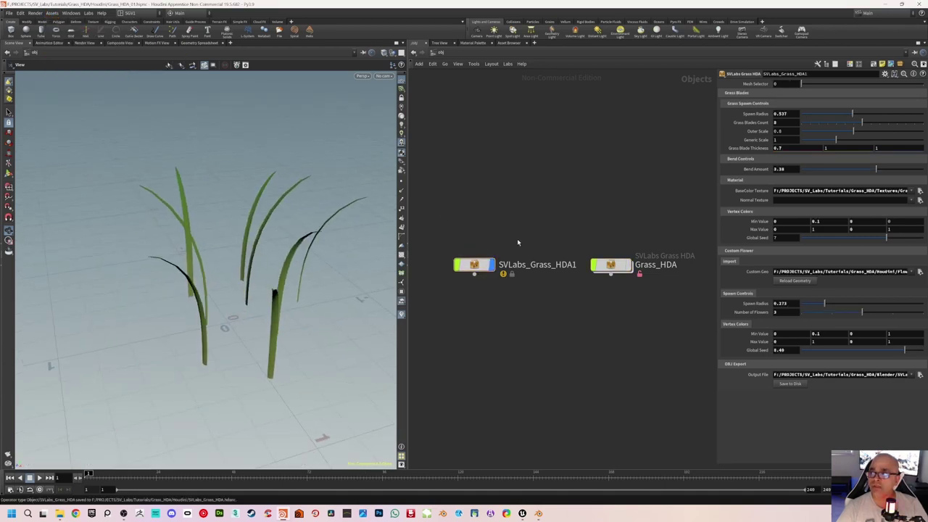
click(474, 265)
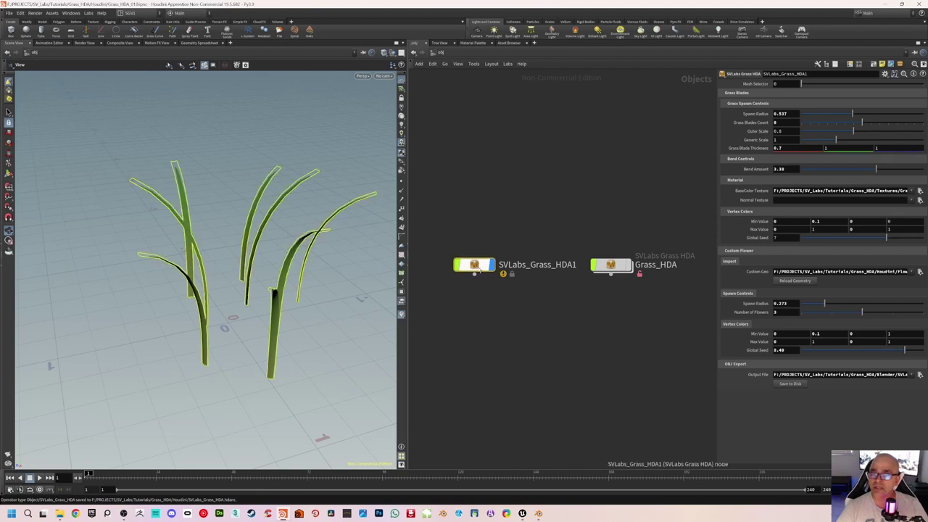
drag(276, 259, 272, 263)
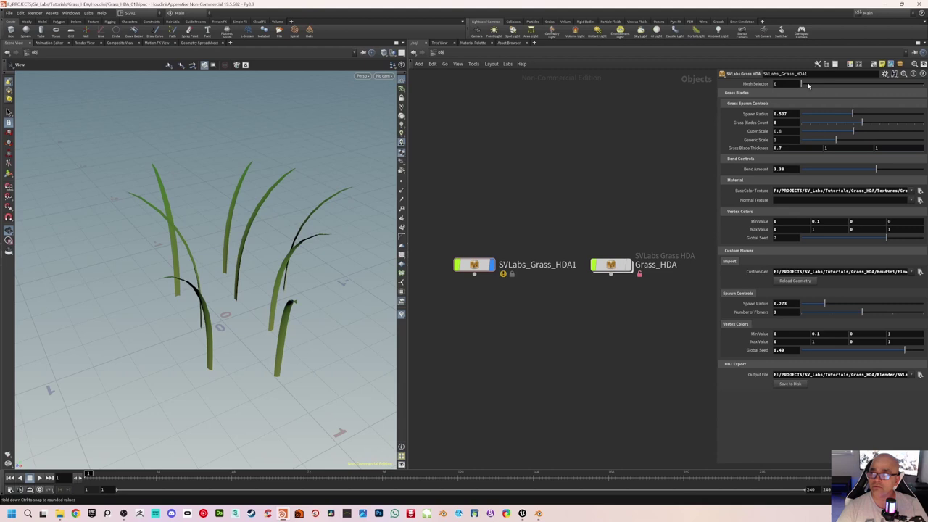
drag(818, 87, 921, 84)
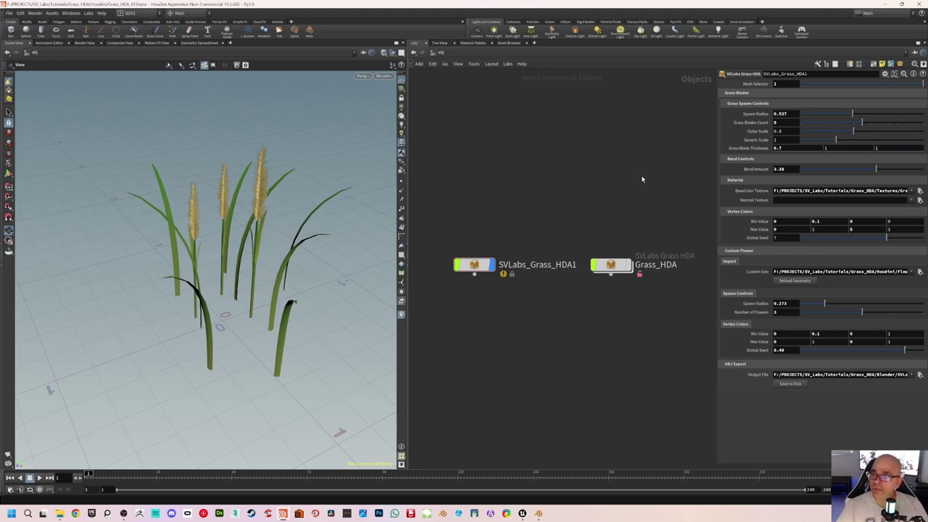
drag(921, 84, 787, 85)
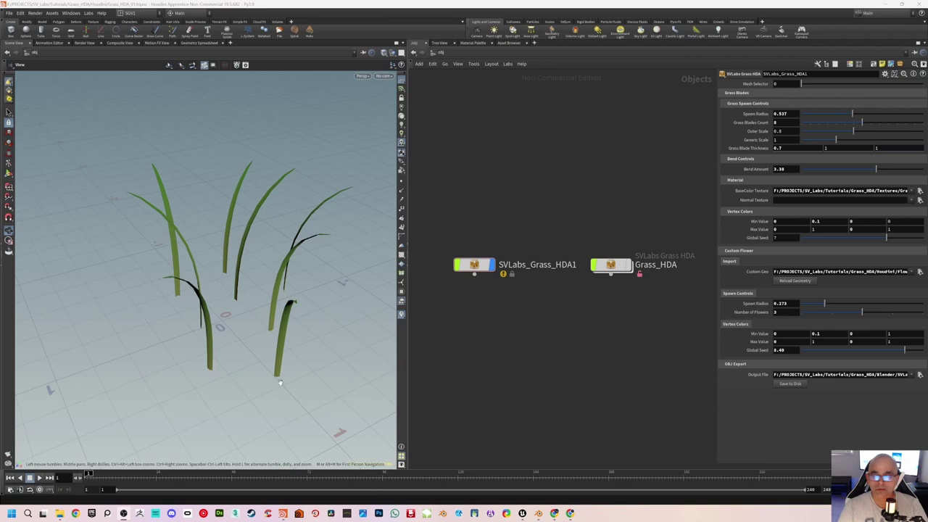
Step: Reopen Grass_HDA's type properties beside the network and select the Mesh Selector parameter
click(611, 267)
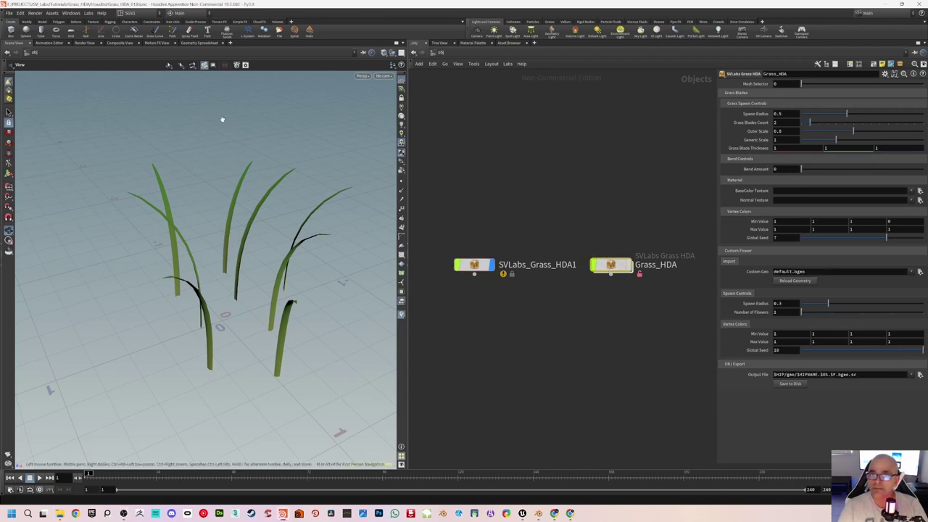
click(55, 13)
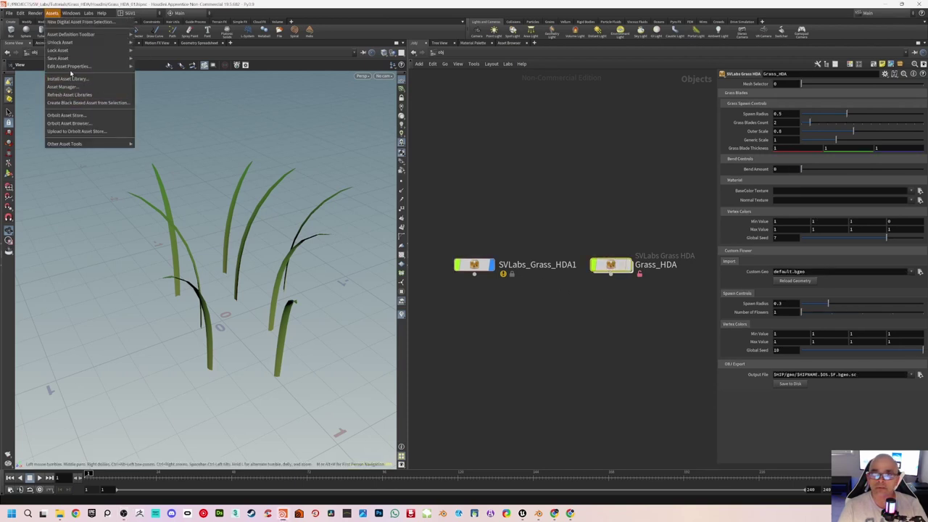
mouse_move(80, 67)
click(161, 69)
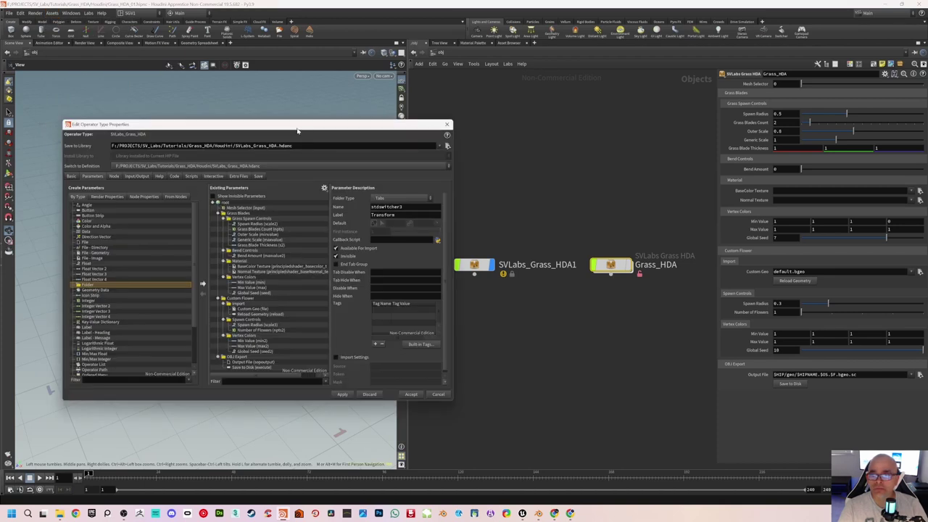
drag(297, 131, 223, 124)
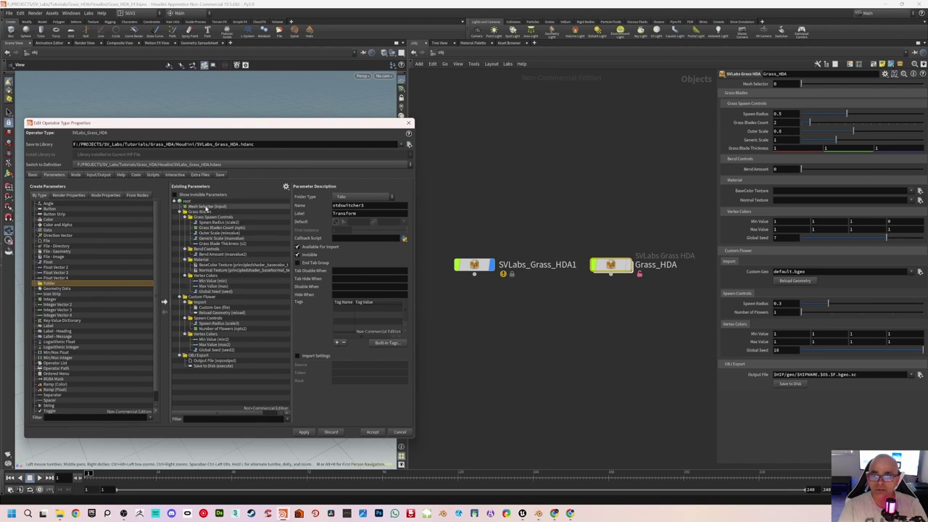
click(207, 207)
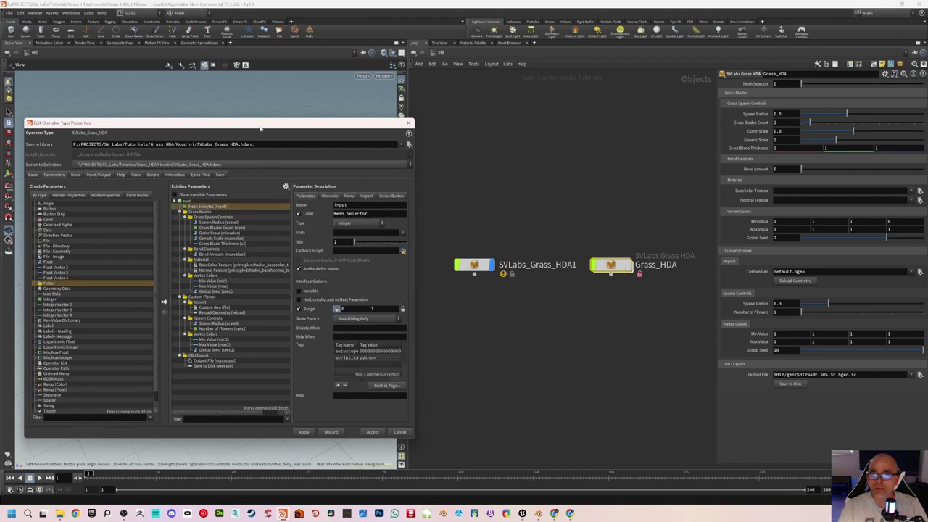
drag(260, 128, 247, 133)
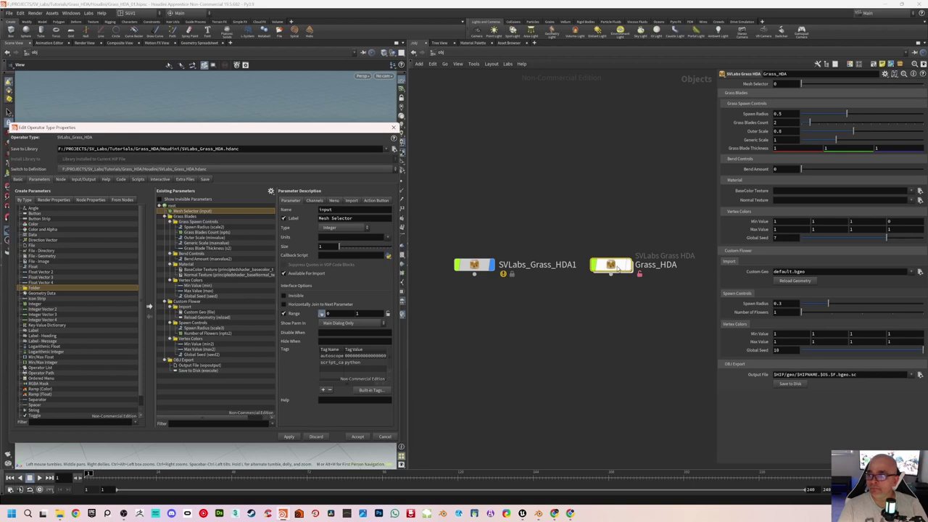
Step: Bring switch1 inside Grass_HDA's Grass network into view and enable Use Menu for the Mesh Selector parameter
double_click(617, 266)
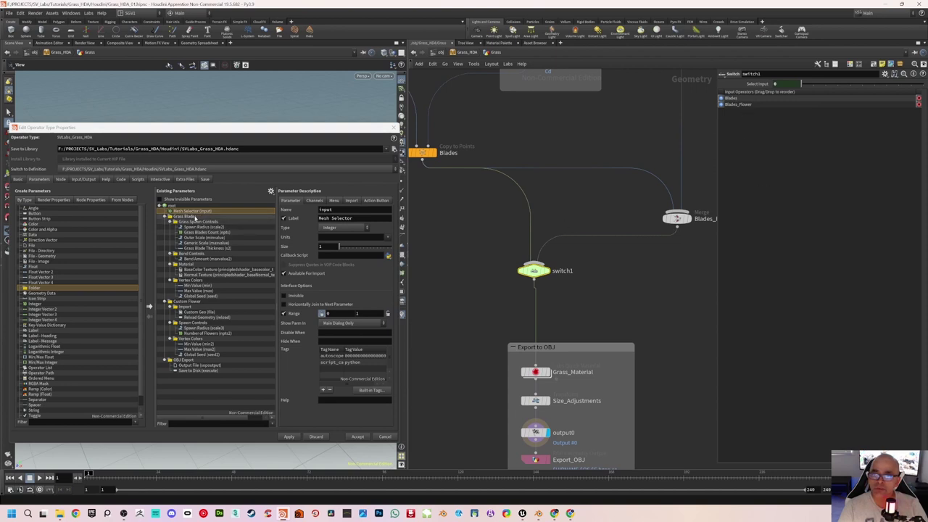
click(195, 217)
click(194, 211)
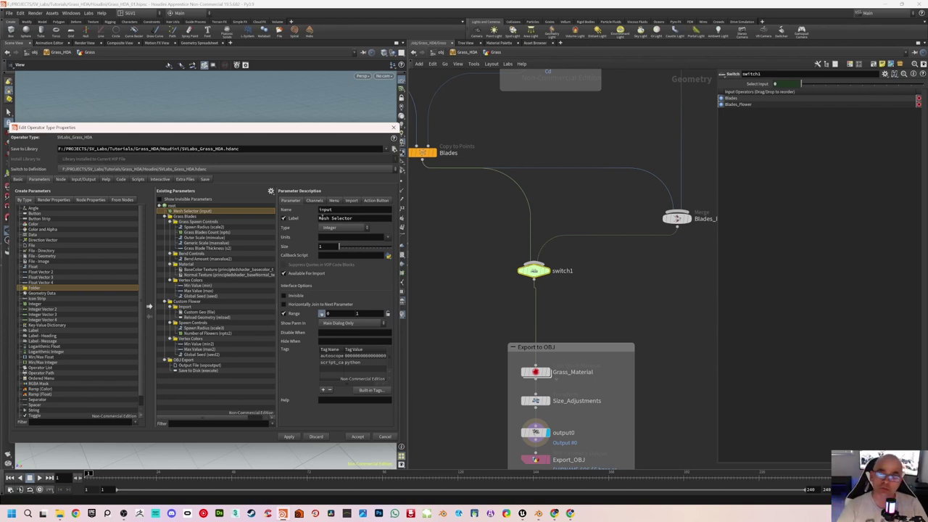
click(335, 201)
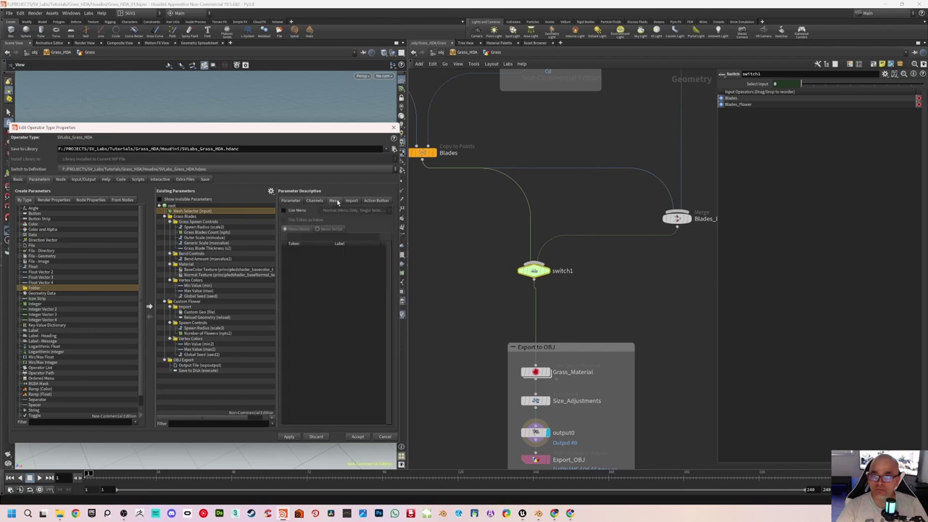
click(296, 210)
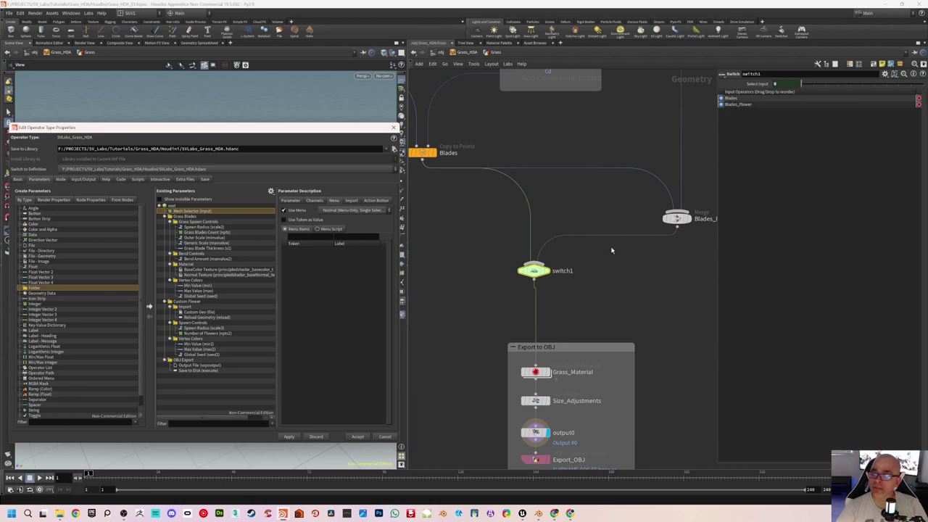
Step: Add a first menu item for the Mesh Selector parameter with token 0 and label Blades
click(315, 236)
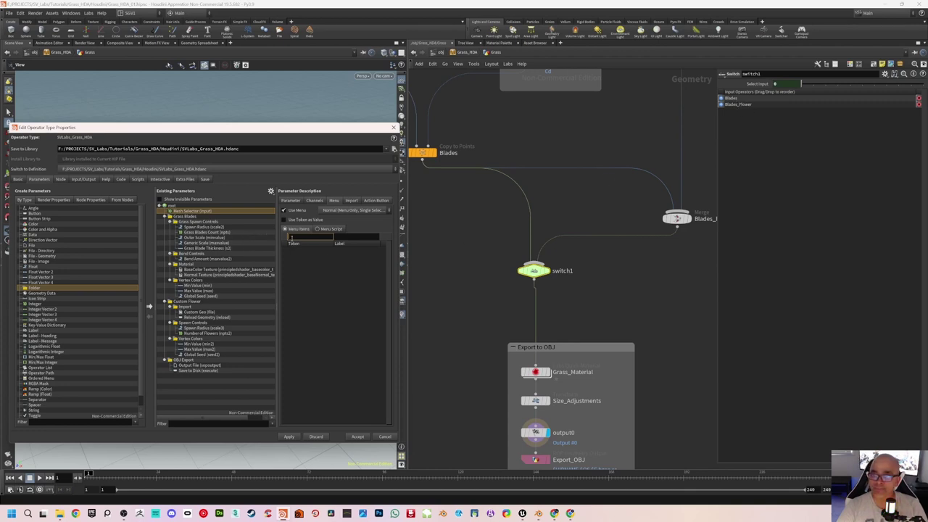
text(0)
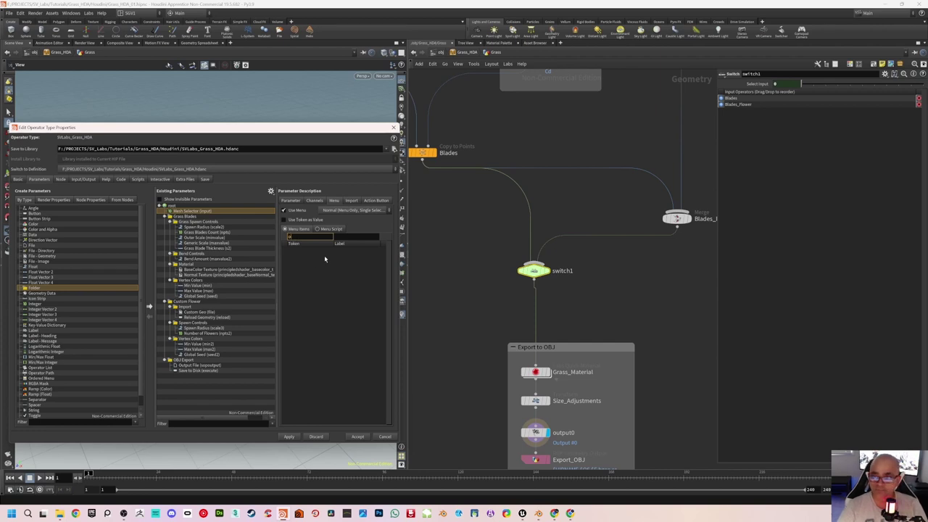
key(Tab)
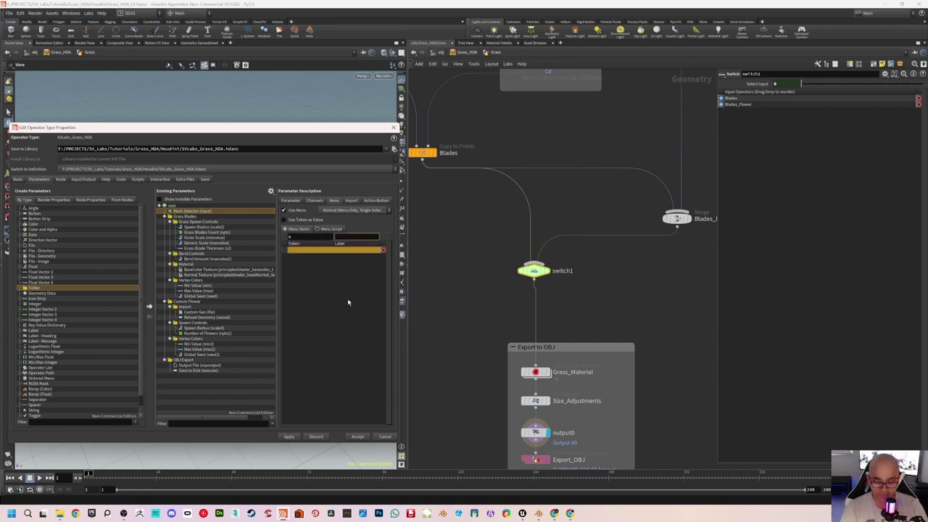
text(Blades)
key(Return)
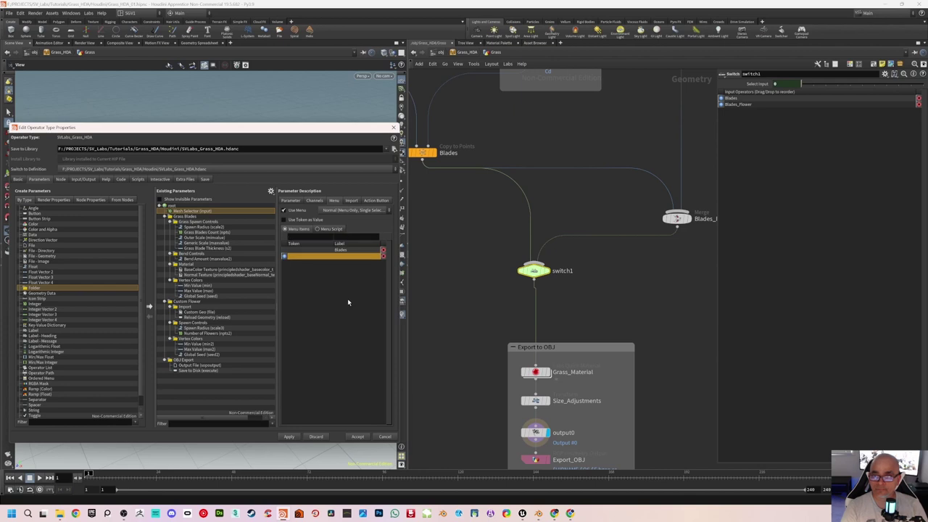
Step: Change the label of the first Mesh Selector menu item to Only Blades
click(351, 251)
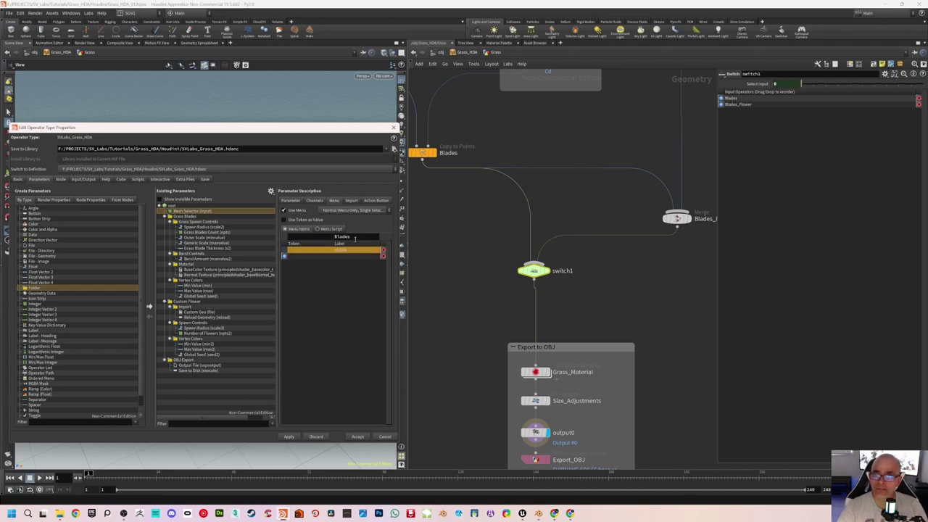
click(358, 237)
key(Home)
text(O)
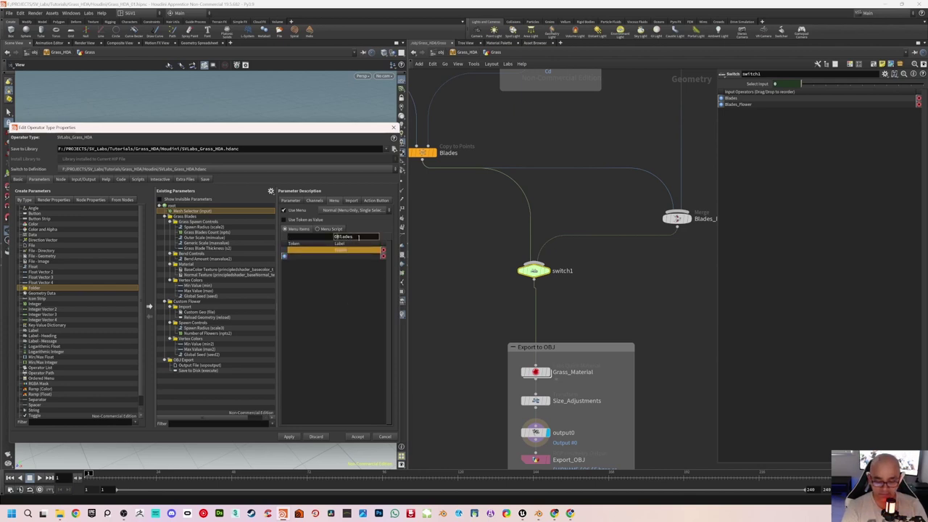
text(nly)
key(Return)
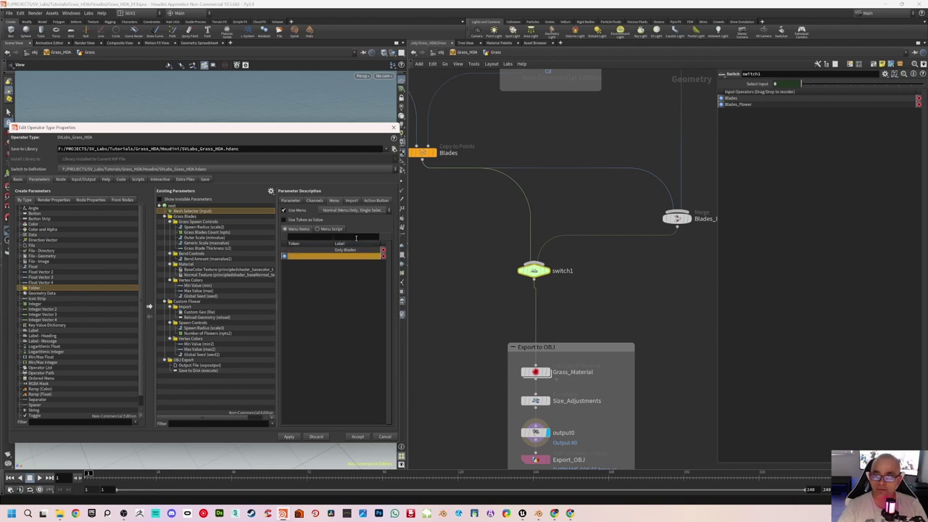
Step: Add a second Mesh Selector menu item with token 1 and label Blades & Flower, and apply the parameter changes
click(356, 238)
text(1)
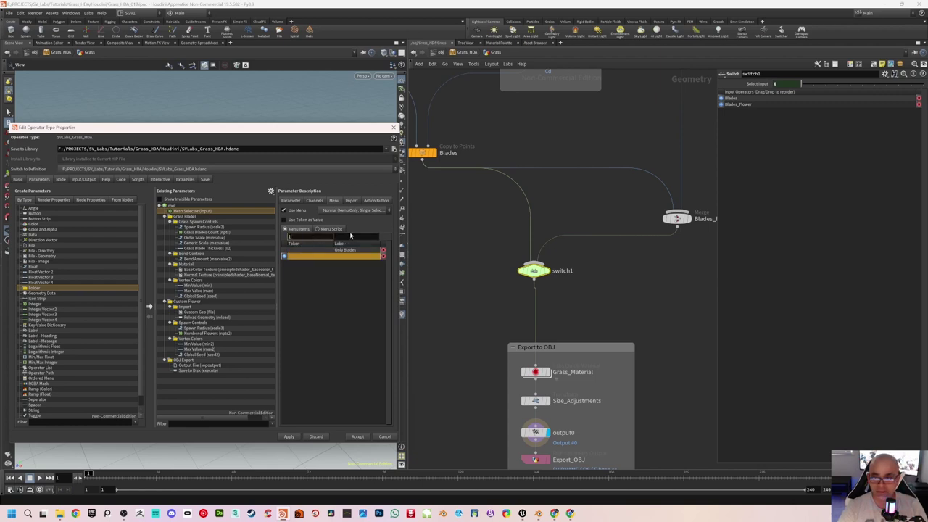
key(Return)
click(341, 236)
text(Blad)
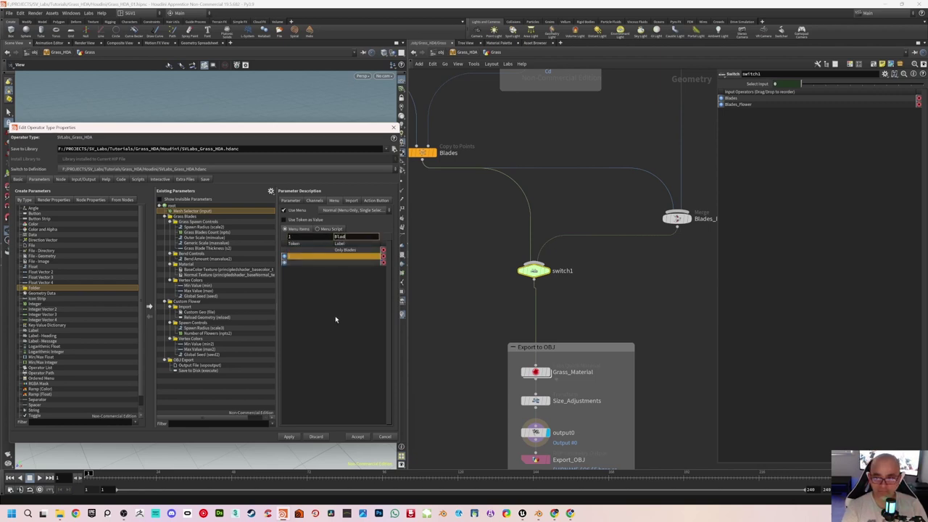
text(es)
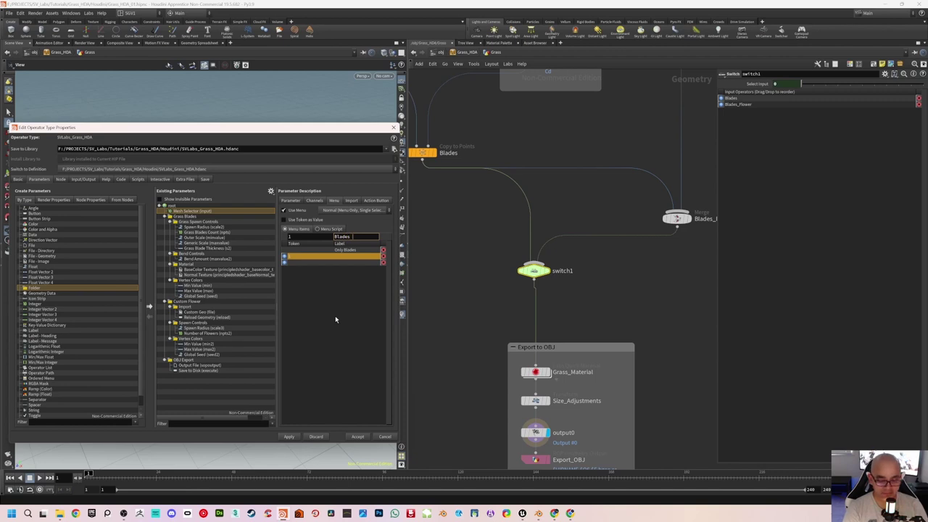
text( & Flower)
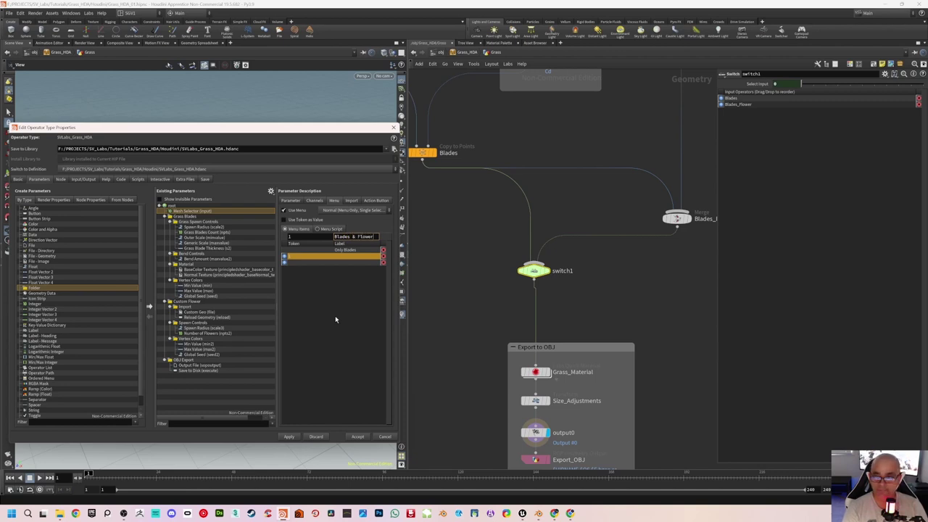
key(Return)
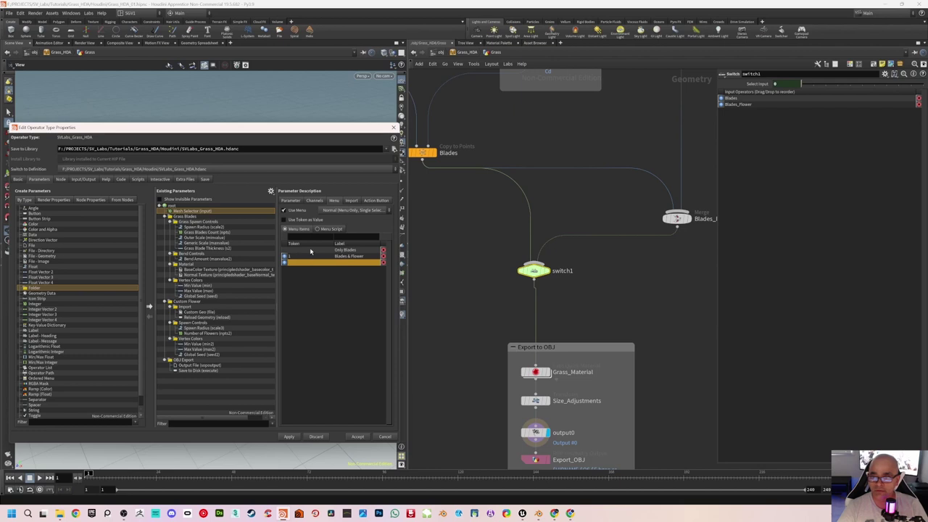
click(311, 251)
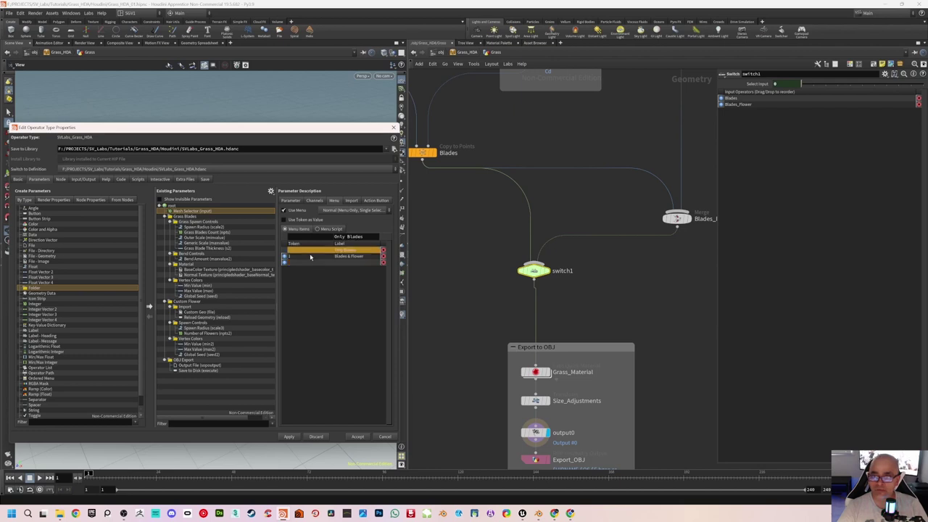
click(311, 257)
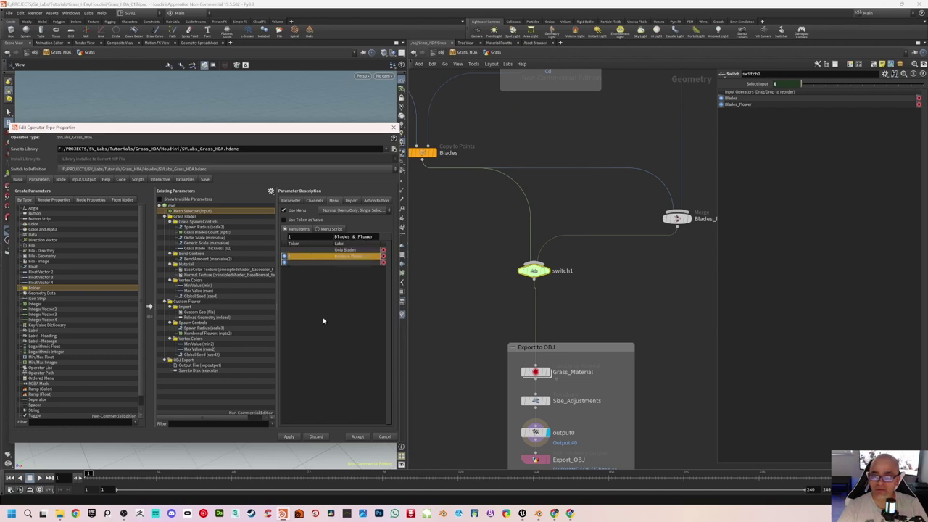
click(289, 436)
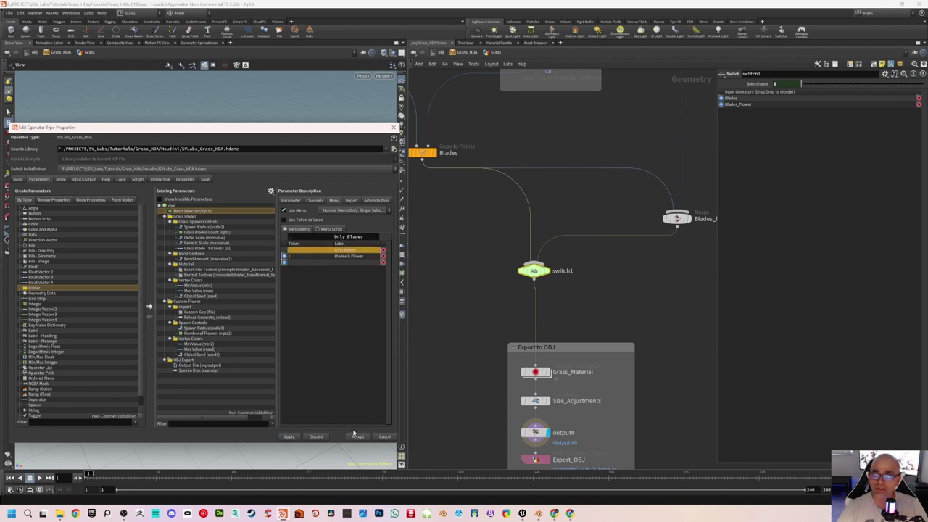
Step: Go back up to the object level and save Grass_HDA's asset definition with the new menu
drag(116, 131, 834, 178)
click(441, 52)
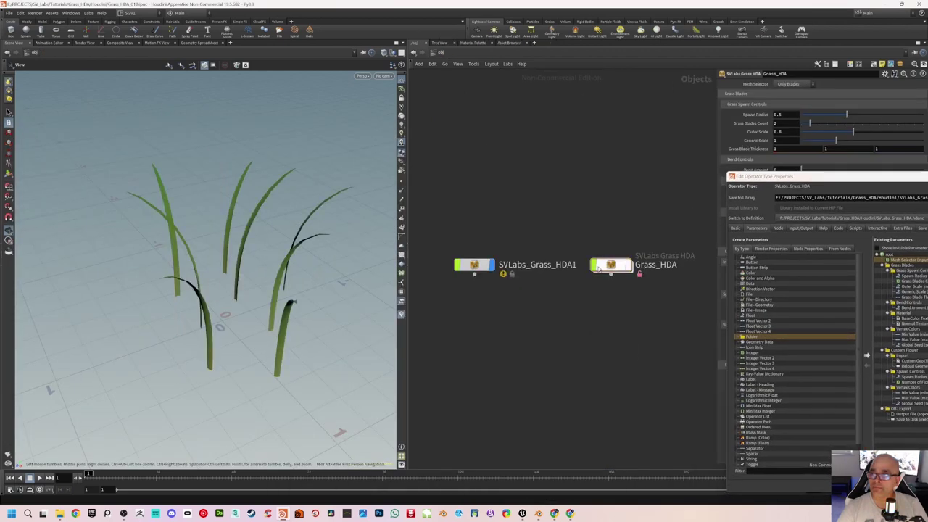
click(52, 13)
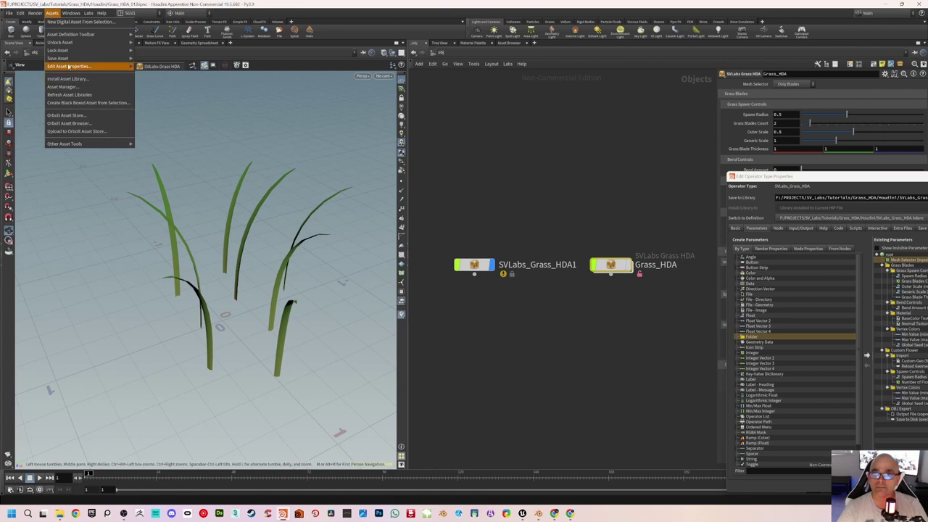
click(156, 59)
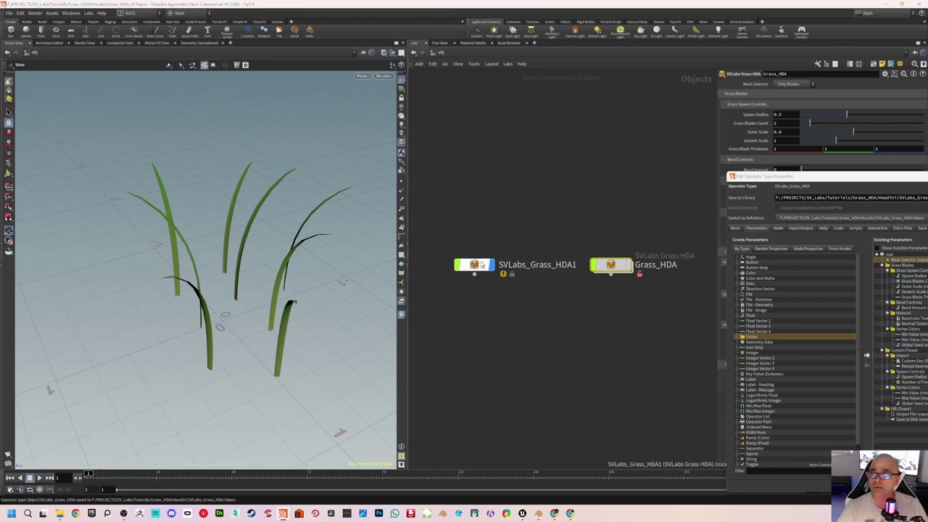
Step: Test SVLabs_Grass_HDA1's Mesh Selector by switching between Blades & Flower and Only Blades, finishing on Only Blades
drag(789, 183, 606, 484)
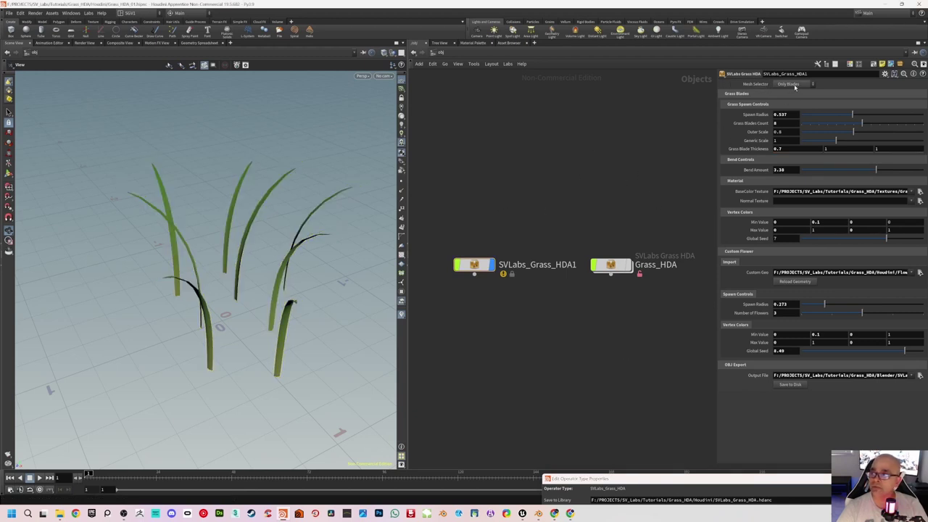
click(801, 86)
click(791, 100)
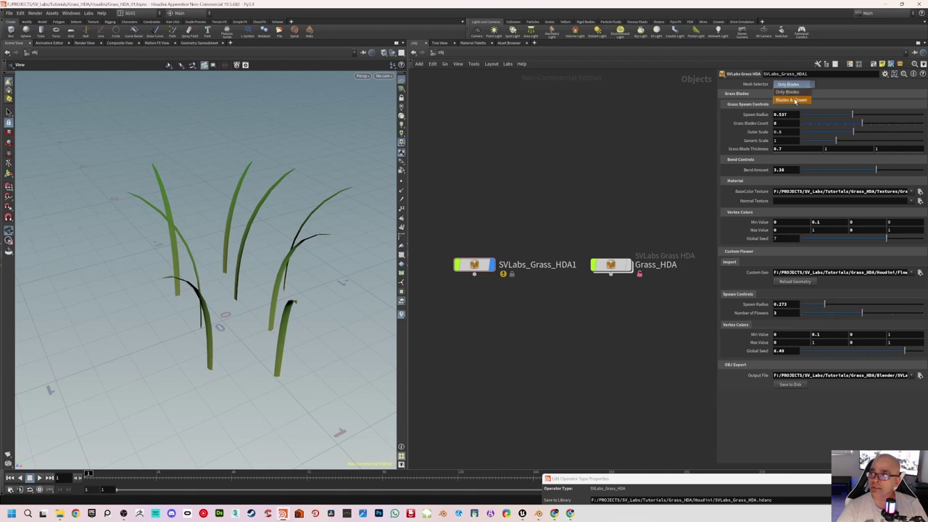
drag(300, 257, 313, 254)
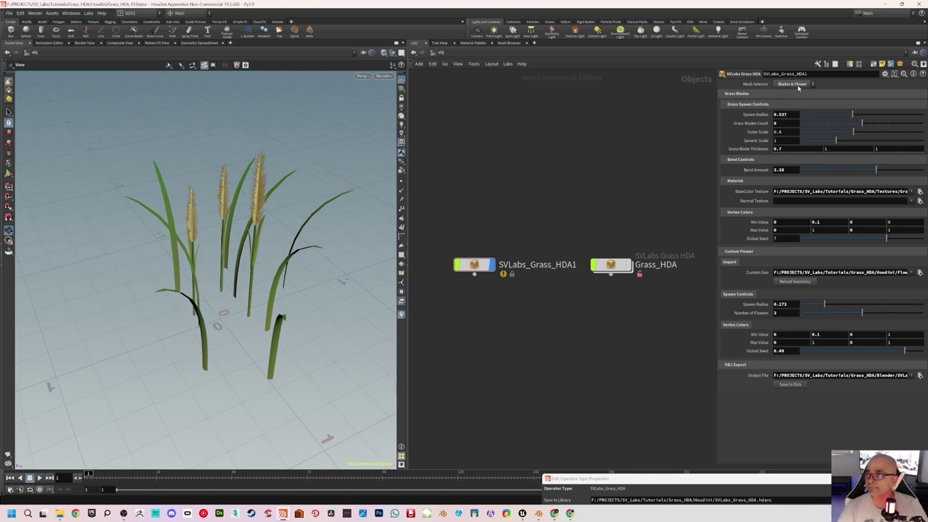
click(792, 84)
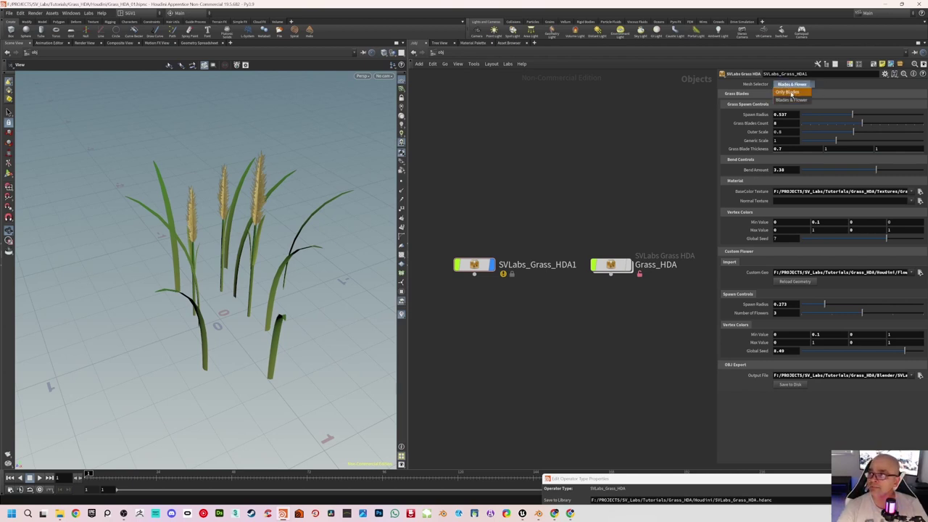
click(791, 94)
click(793, 83)
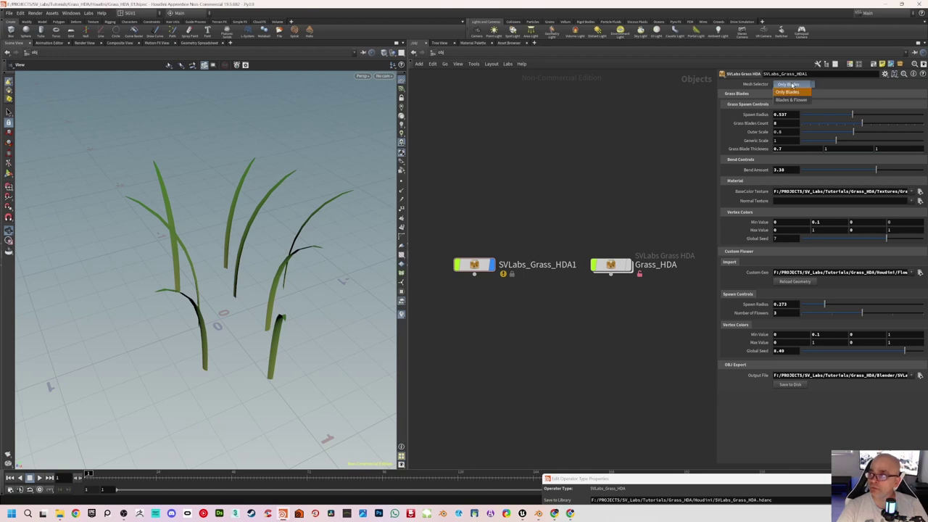
click(793, 102)
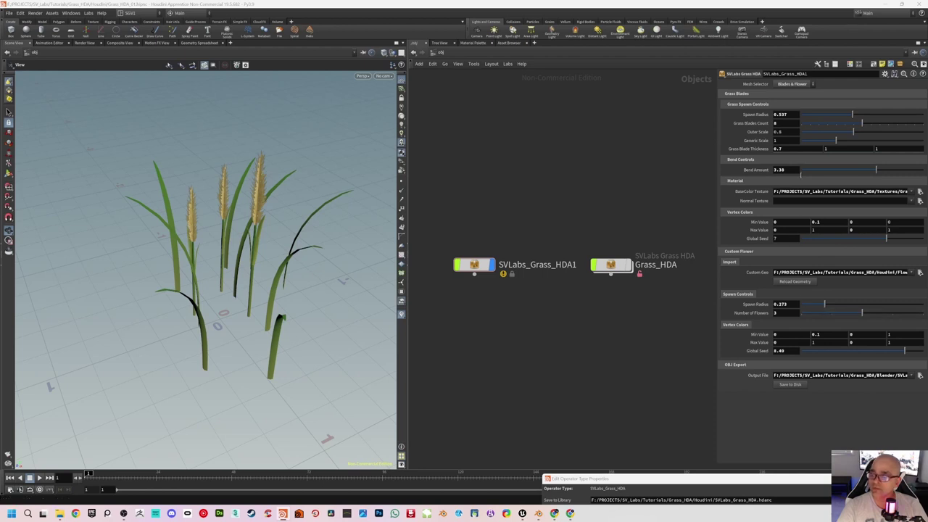
click(797, 85)
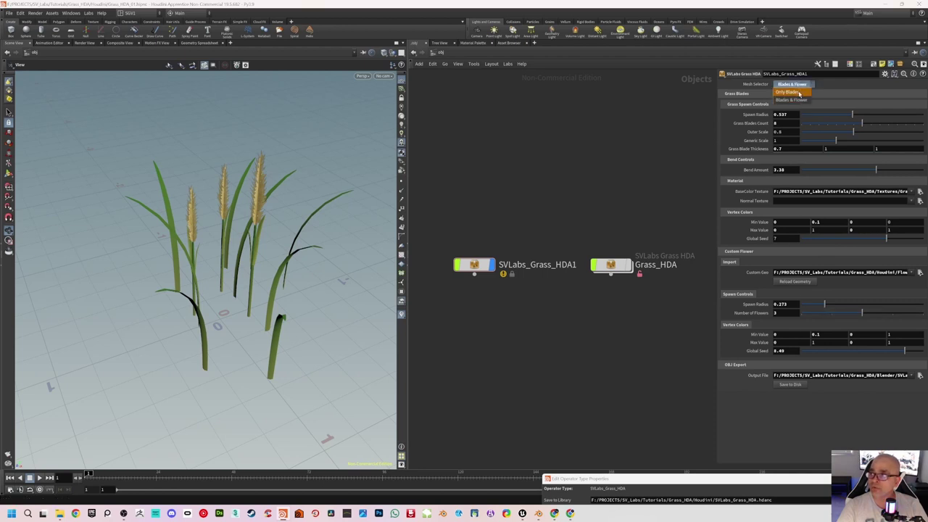
click(799, 93)
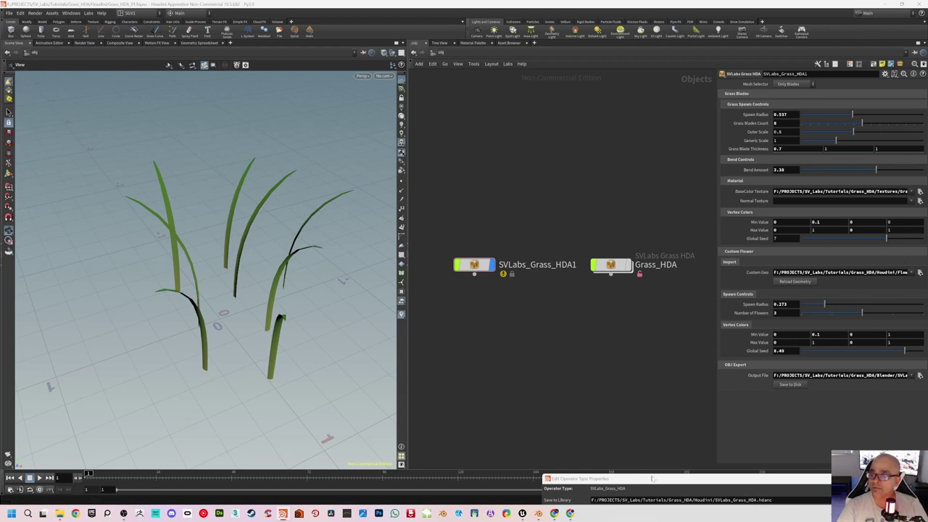
Step: Bring the type properties back into view and check the internal name of the Mesh Selector parameter
drag(707, 482, 221, 118)
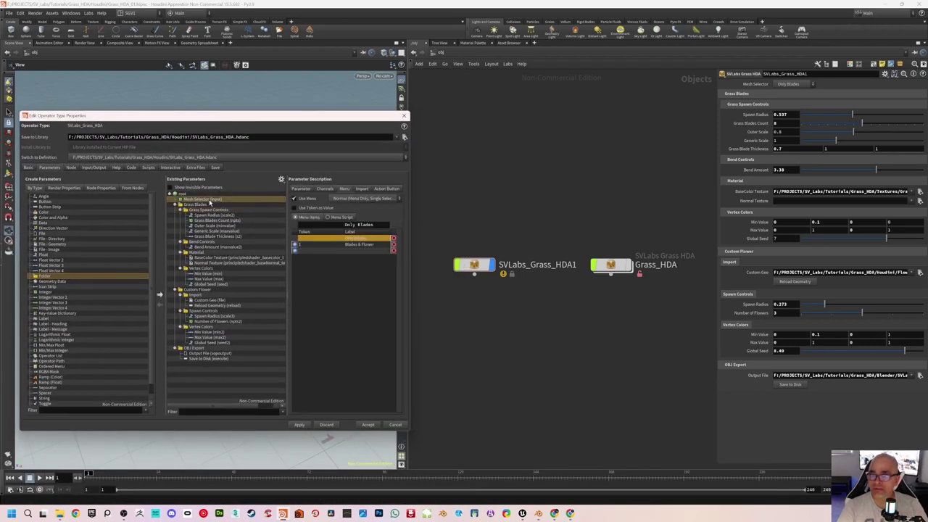
click(301, 189)
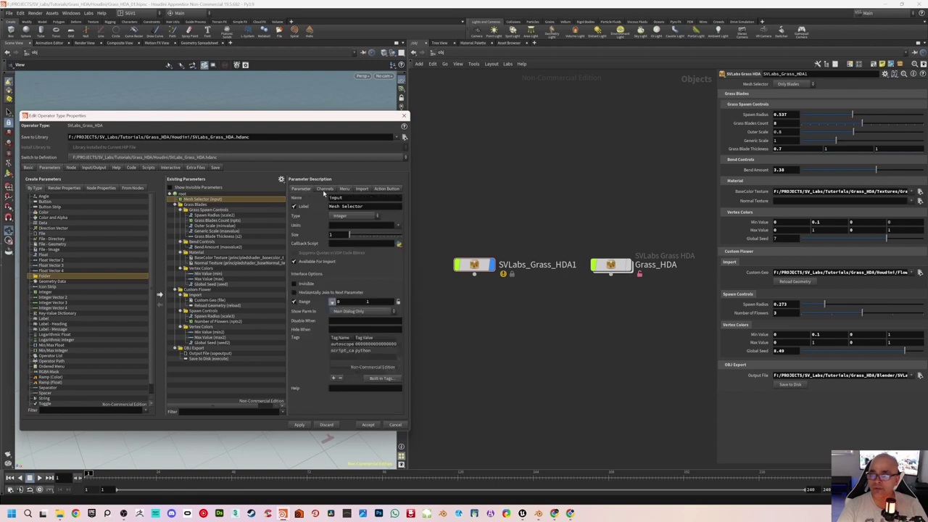
double_click(350, 199)
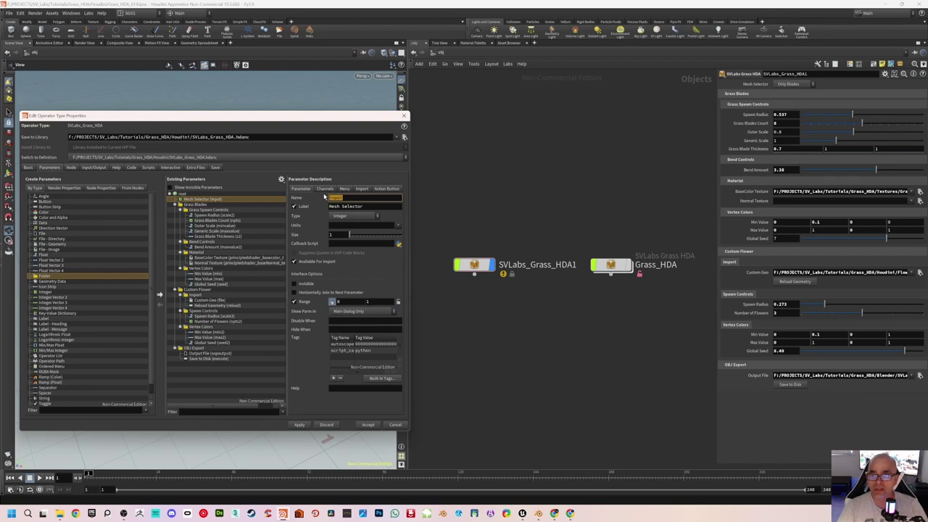
click(211, 379)
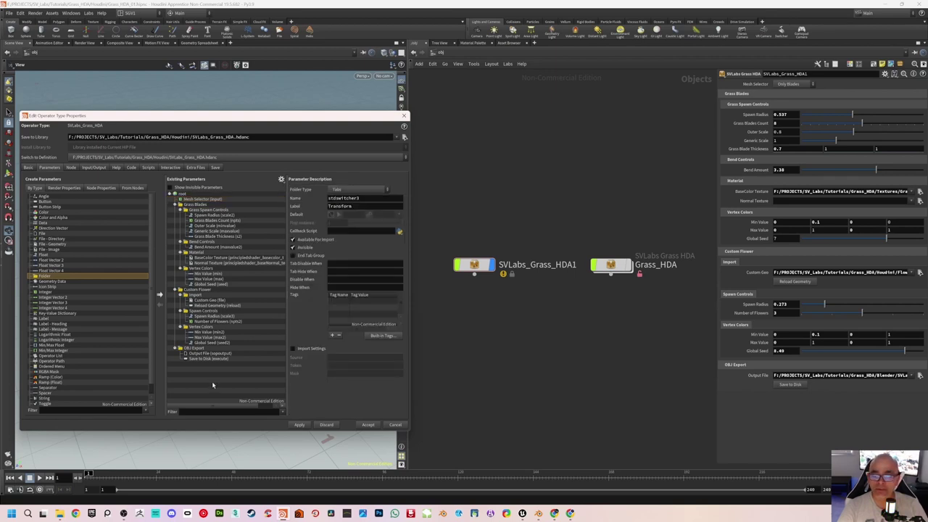
Step: Set the Custom Flower folder's Hide When condition to { input != 1 } and accept the type property changes
click(206, 289)
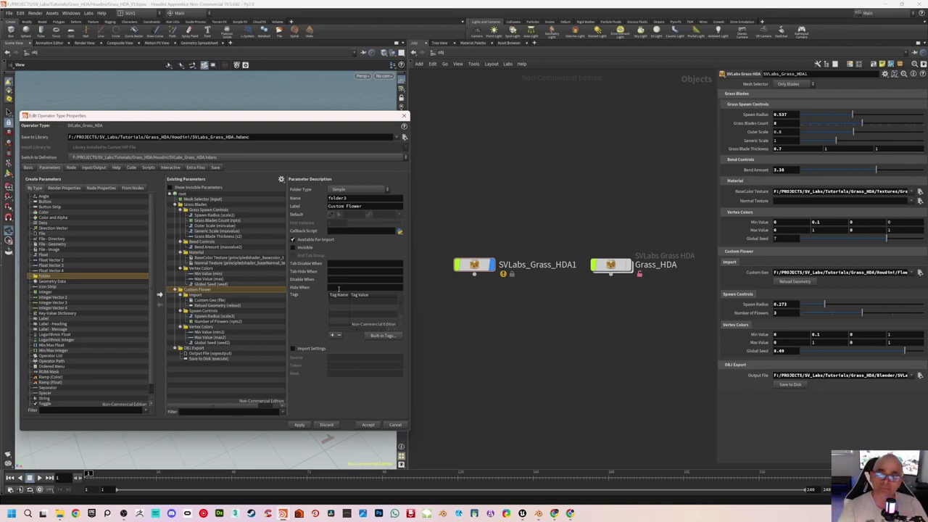
click(337, 288)
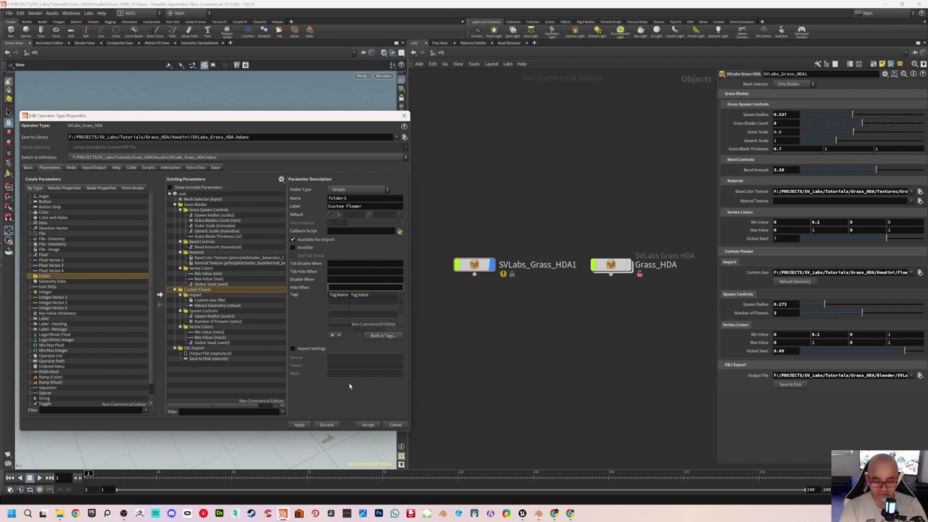
text({)
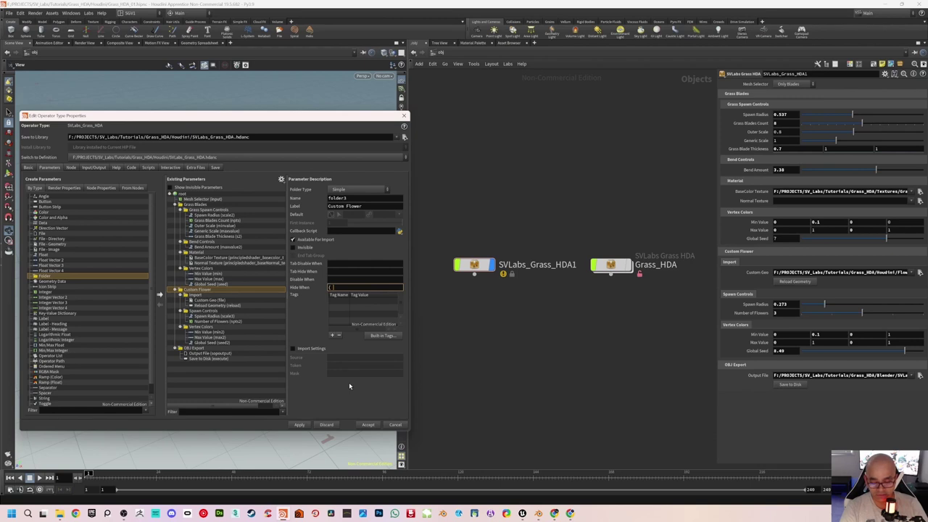
text( input)
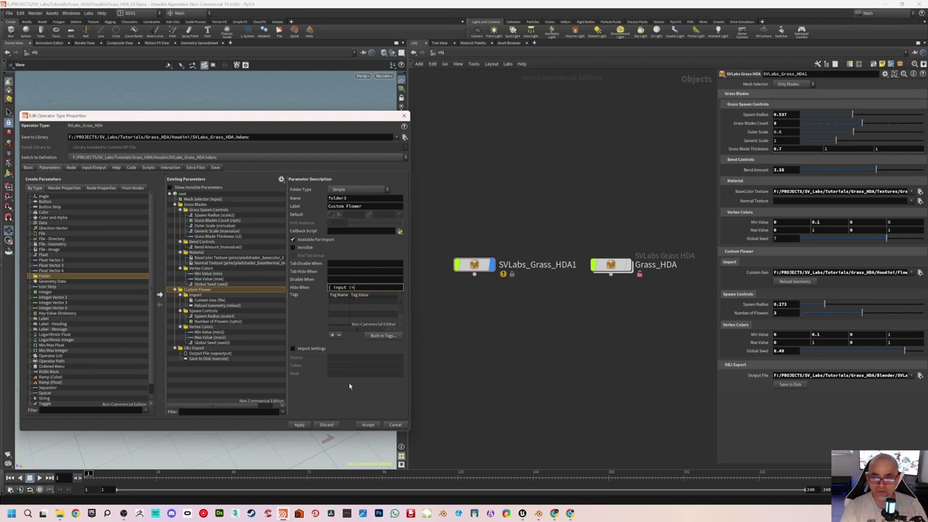
text(!=)
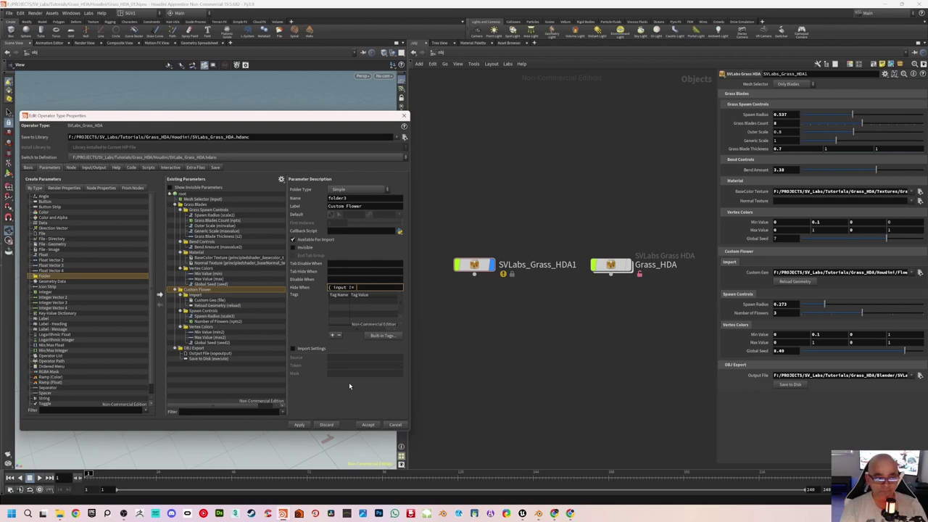
text(1)
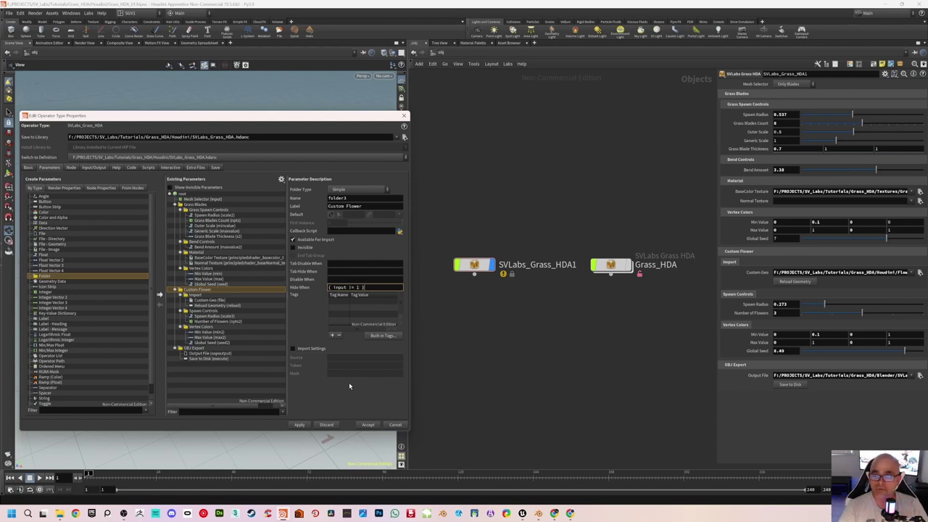
click(301, 425)
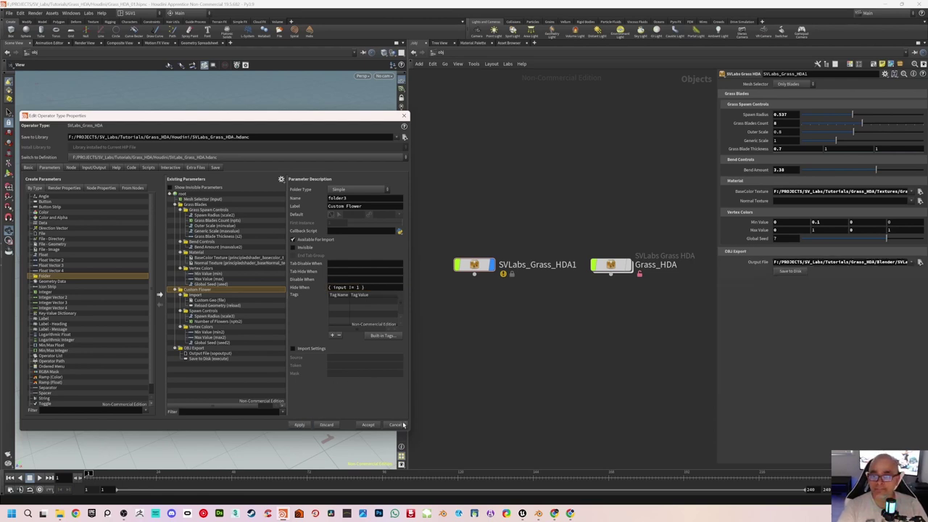
click(369, 425)
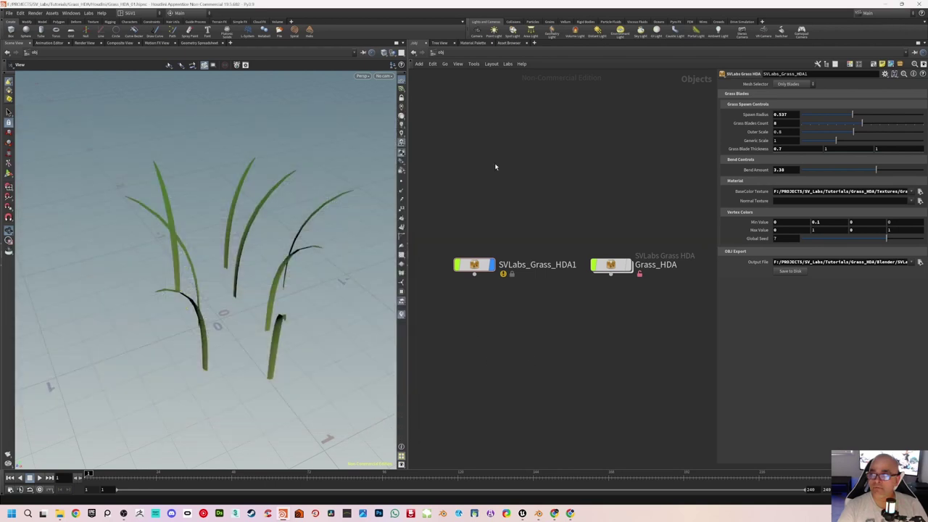
Step: Test SVLabs_Grass_HDA1's conditional flower parameters by switching Mesh Selector to Blades & Flower and back to Only Blades
click(476, 266)
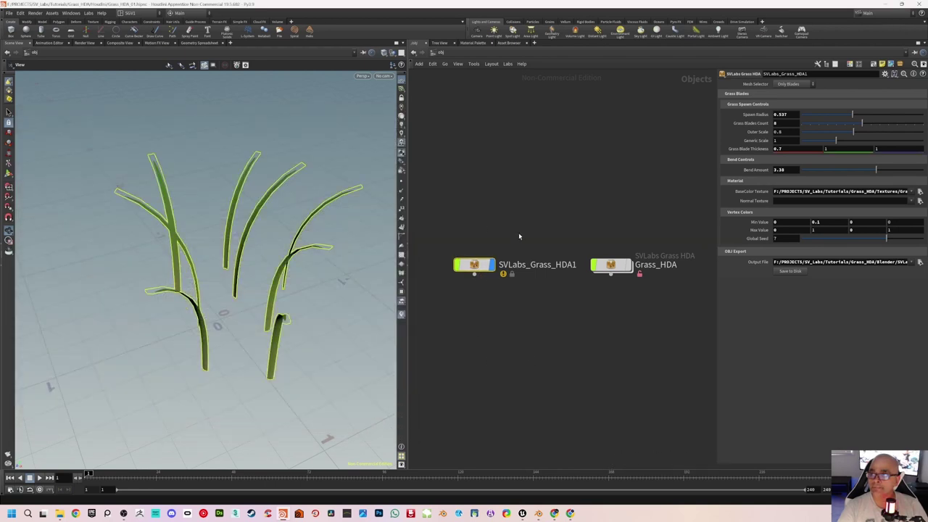
click(505, 289)
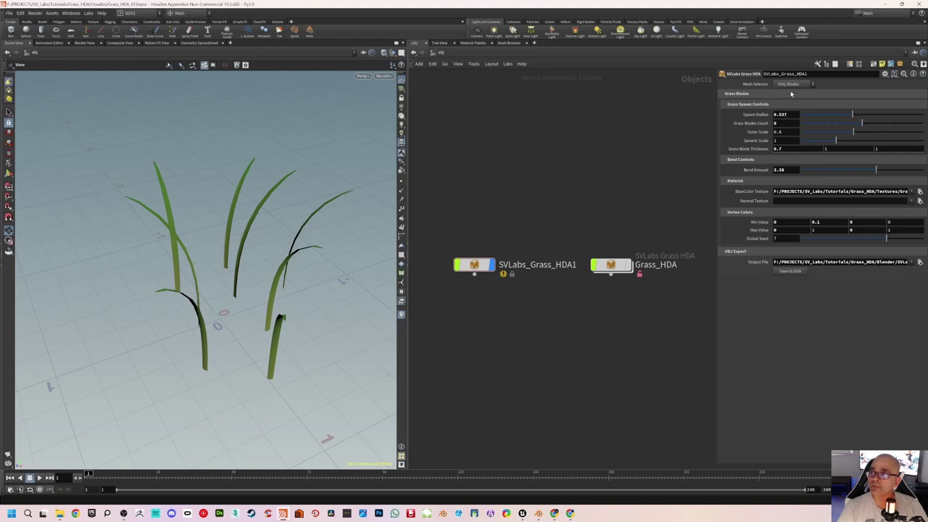
click(789, 85)
click(793, 101)
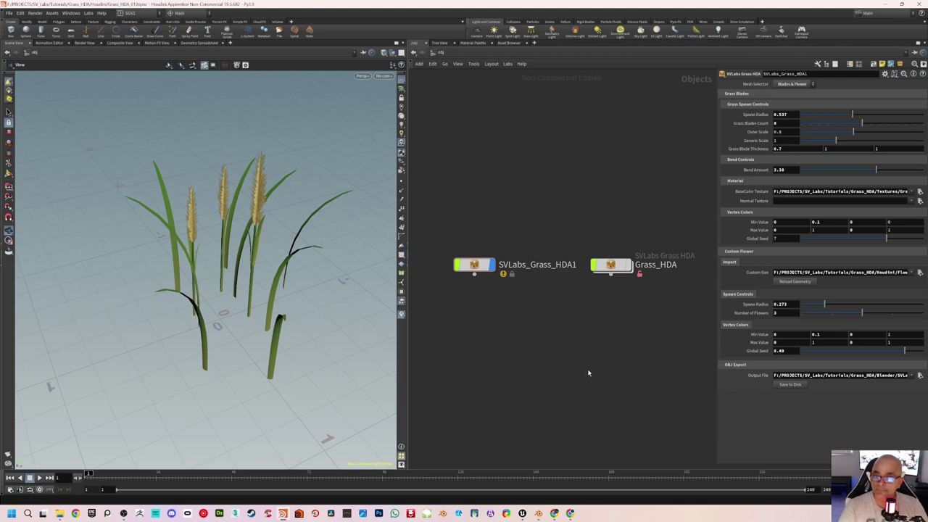
mouse_move(244, 253)
mouse_down()
mouse_move(253, 263)
mouse_move(247, 257)
mouse_up()
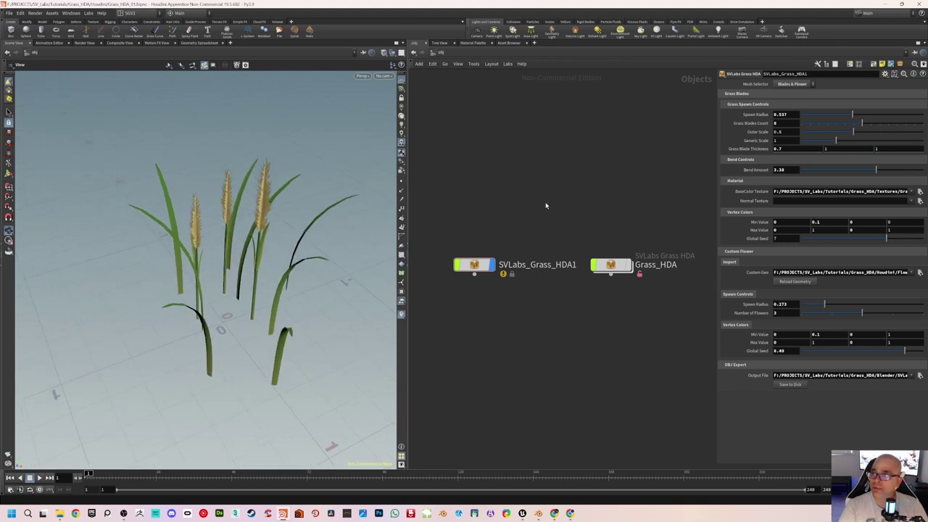
click(799, 86)
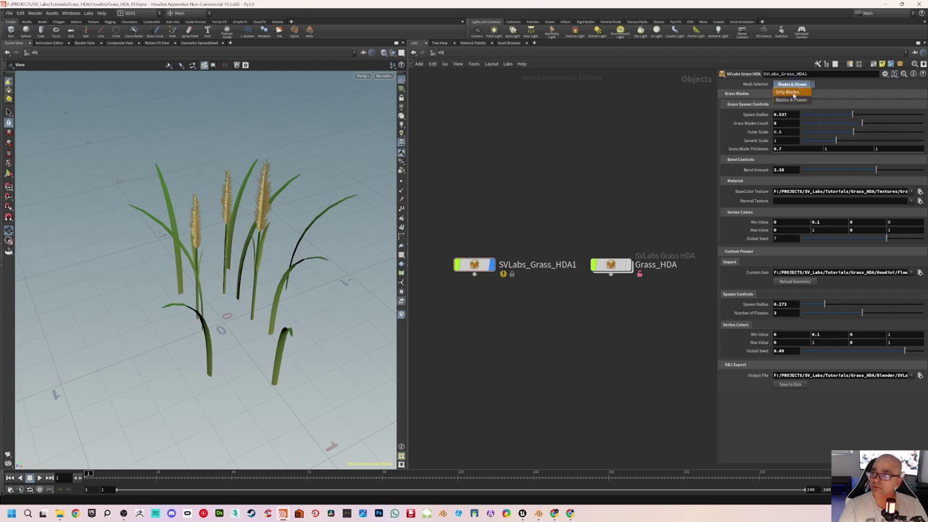
click(790, 92)
drag(305, 232, 335, 256)
Step: Export the Only Blades version of SVLabs_Grass_HDA1 to its OBJ output file on disk
click(476, 264)
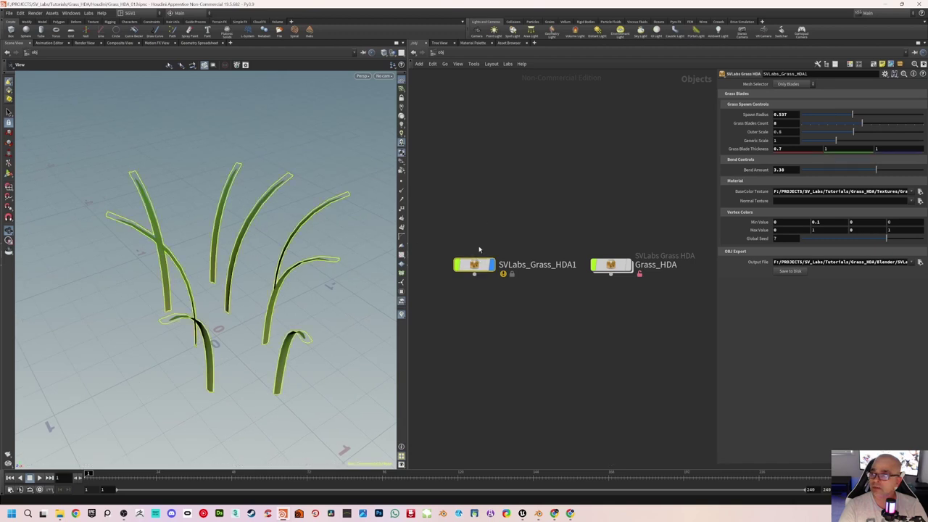
click(792, 272)
click(552, 387)
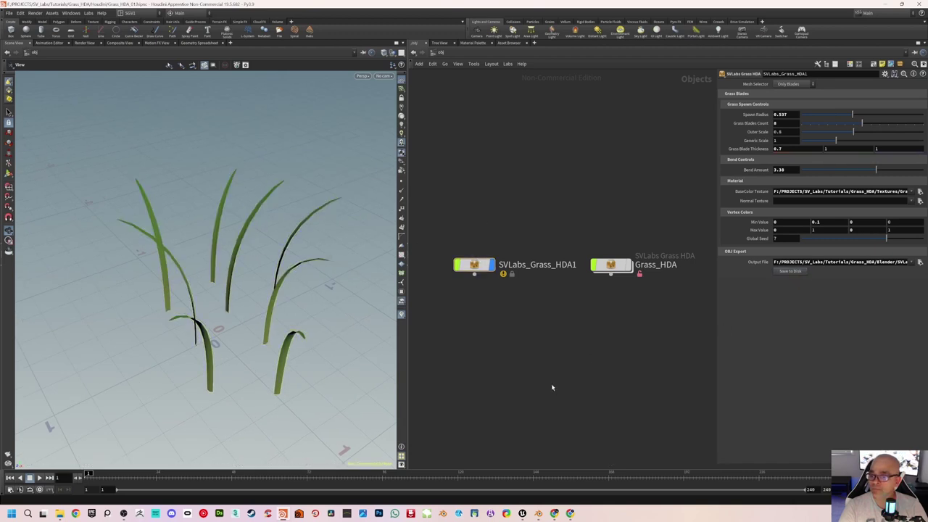
Step: Switch to Blender and delete the previously imported SVLabs_Grass_HDA_Blender_Import mesh
click(539, 513)
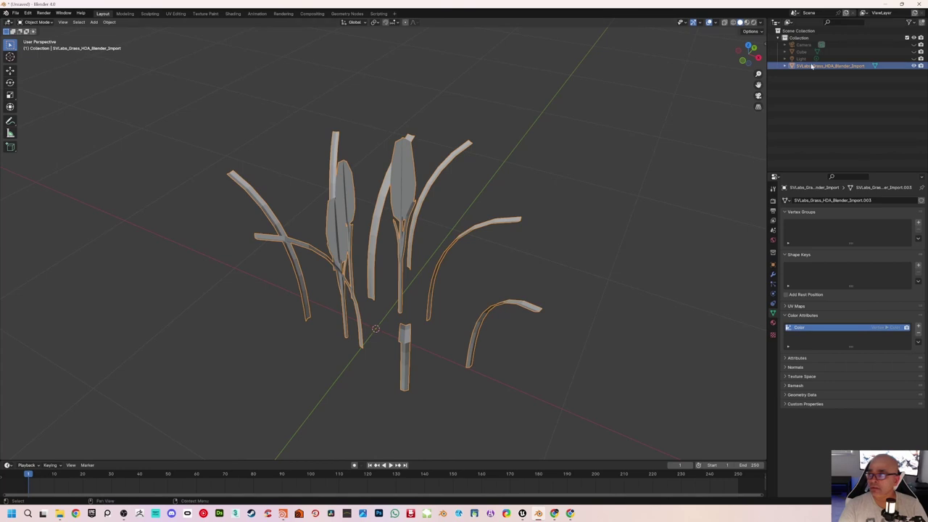
click(811, 59)
click(811, 66)
key(x)
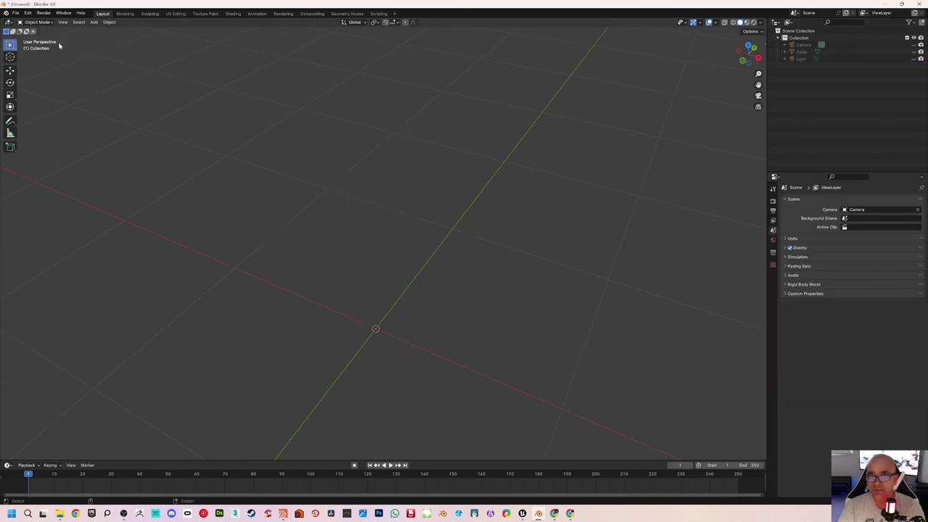
Step: Import the exported blades-only grass as a Wavefront OBJ and inspect the mesh
click(15, 13)
mouse_move(38, 113)
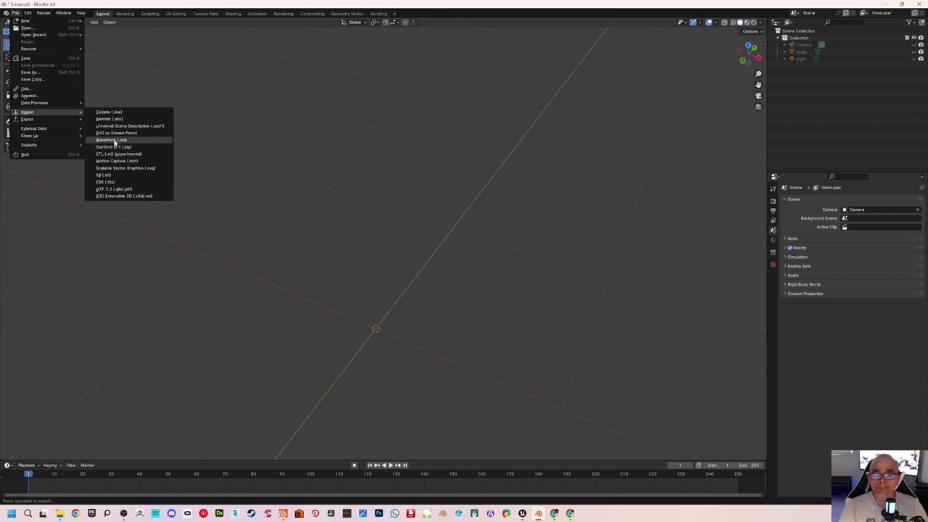
click(113, 140)
double_click(335, 103)
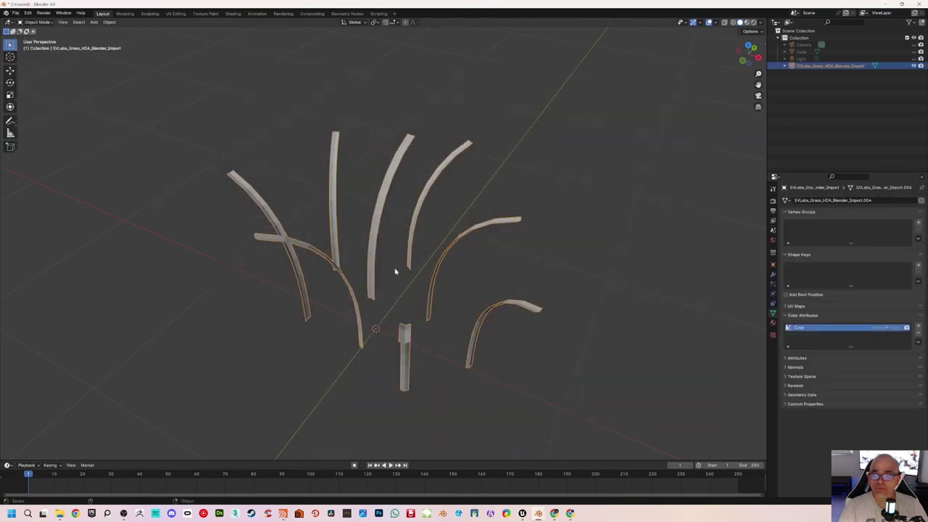
middle_drag(394, 269, 395, 256)
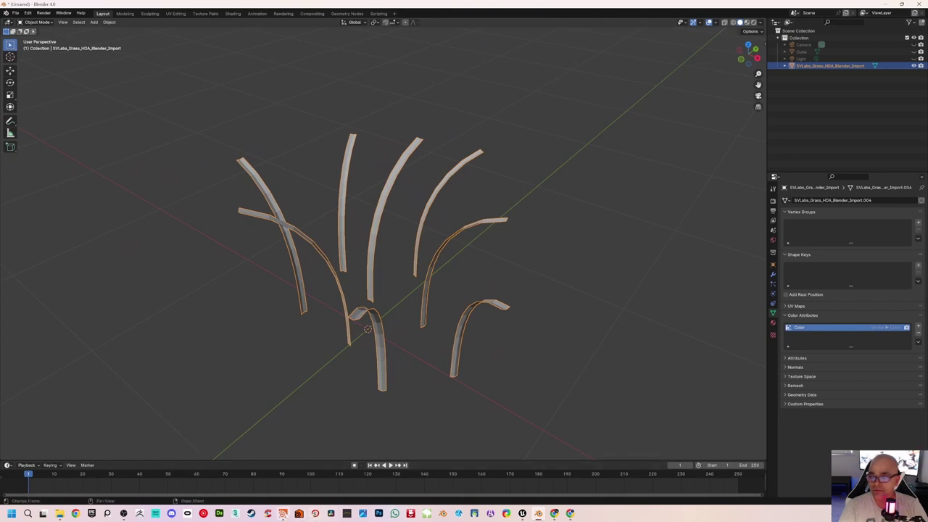
Step: Return to Houdini, set SVLabs_Grass_HDA1's Mesh Selector to Blades & Flower, and save the mesh to disk
click(284, 514)
click(475, 267)
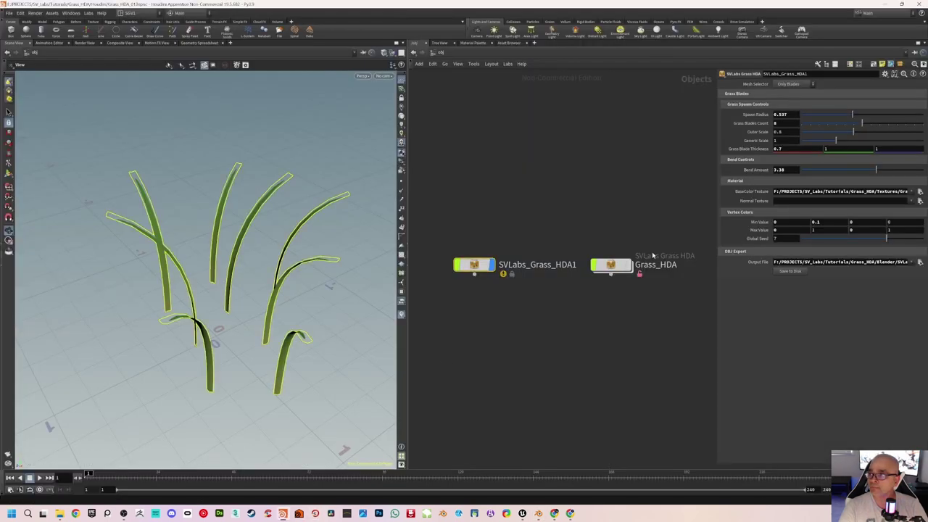
click(790, 84)
click(794, 100)
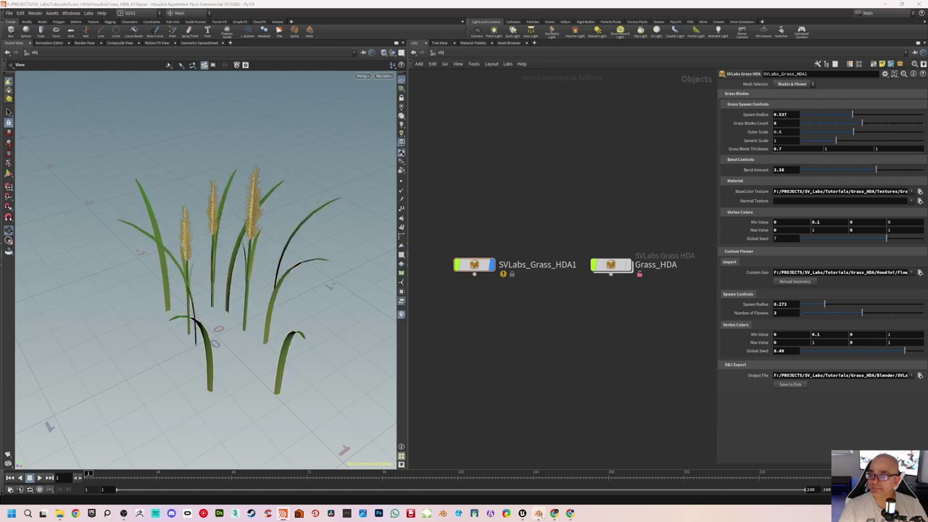
Step: Back in Blender, delete the blades-only mesh, import SVLabs_Grass_HDA_Blender_Import.OBJ again and inspect the blades and flowers
click(539, 513)
key(Delete)
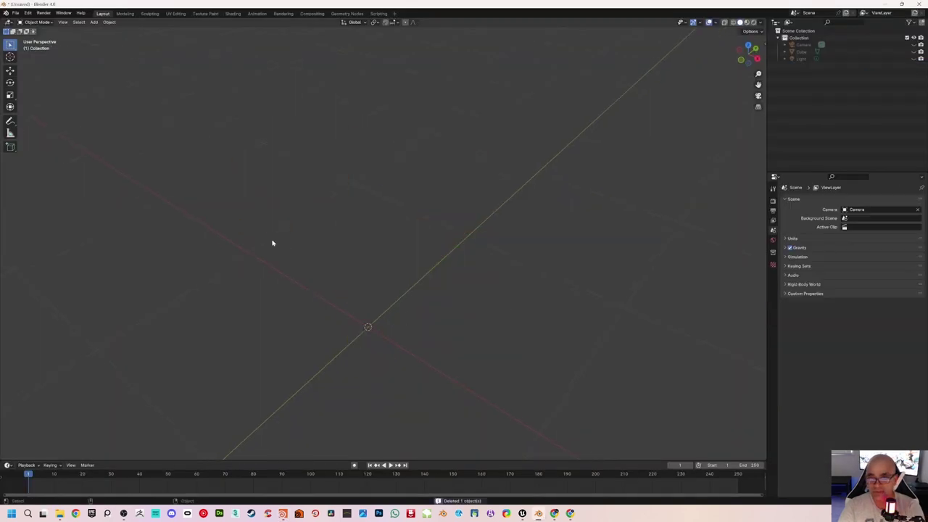
click(15, 13)
mouse_move(31, 112)
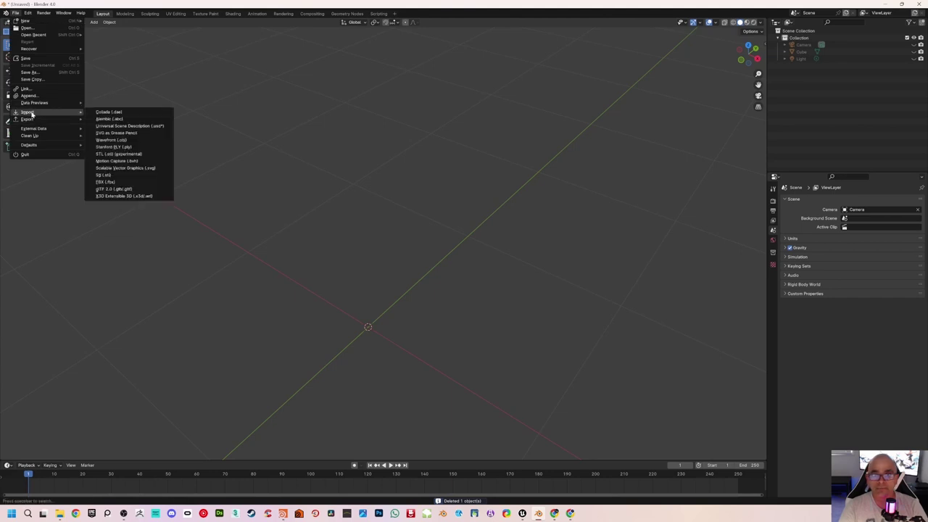
click(111, 138)
double_click(360, 104)
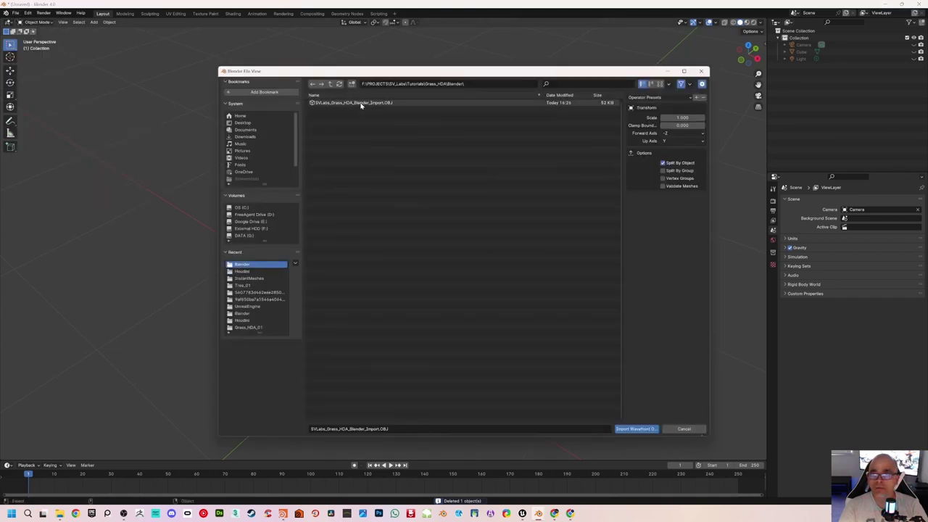
click(435, 249)
middle_drag(451, 249, 313, 227)
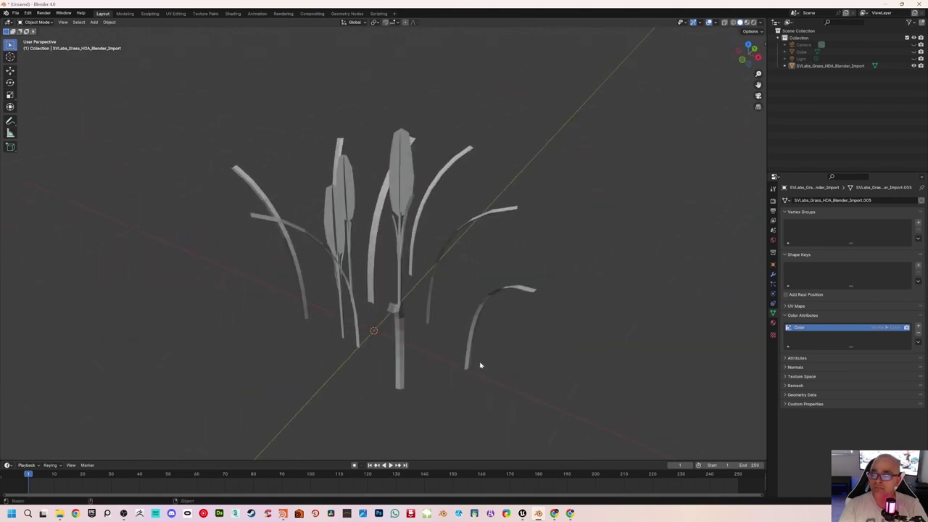
Step: Switch to the Grass_HDA_Tests project in Unreal Engine and look over the grass and flower field in the viewport
mouse_move(522, 513)
click(493, 472)
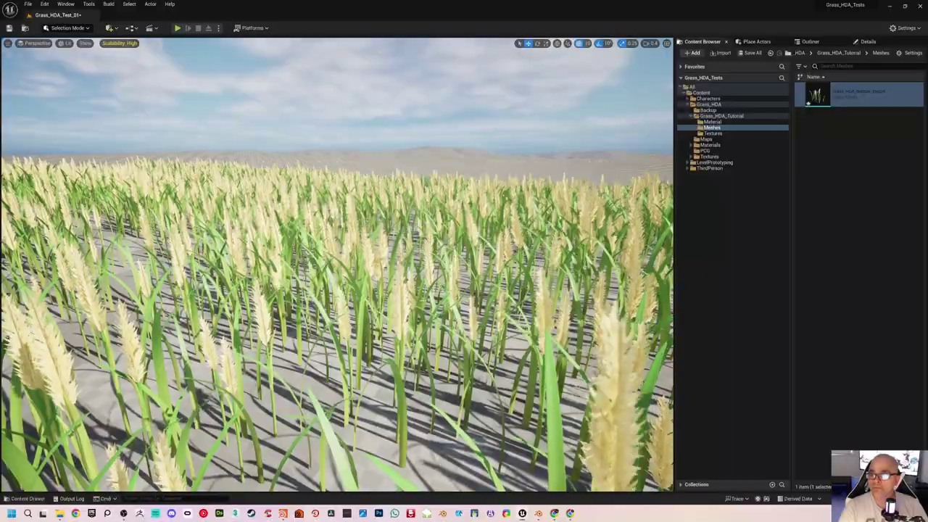
right_drag(337, 265, 338, 244)
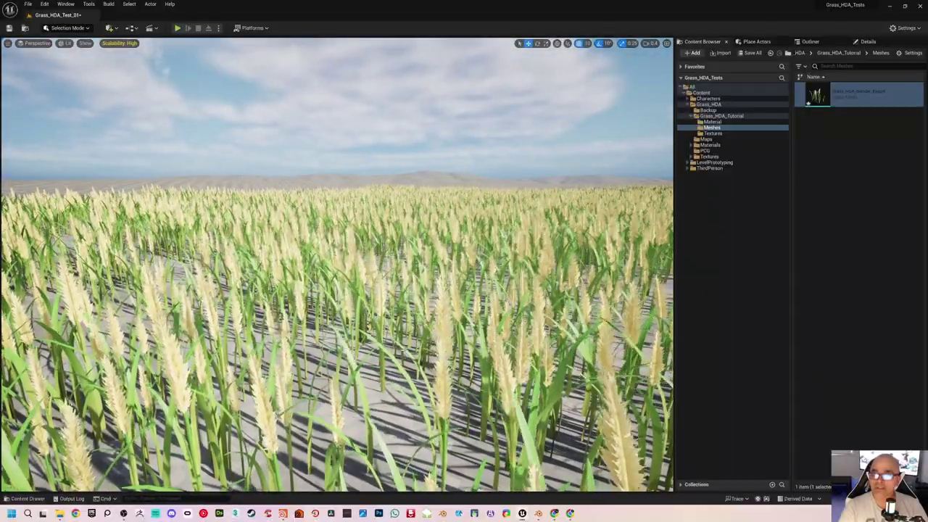